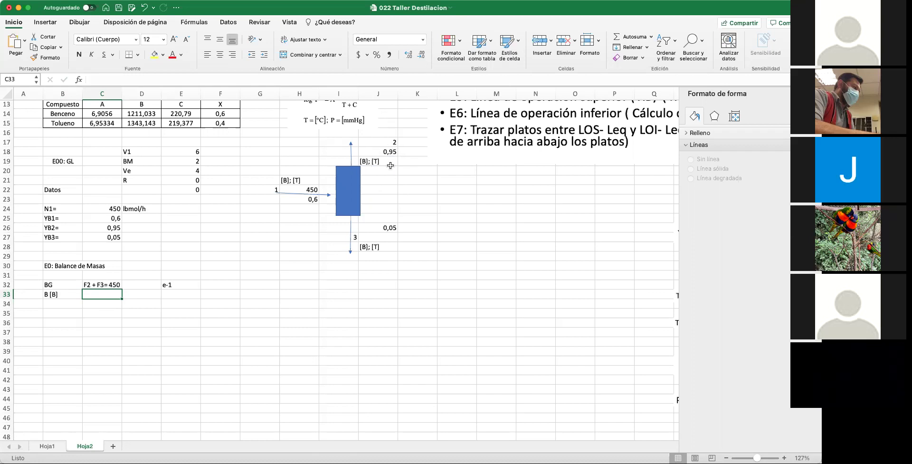
- Write the benzene balance equation "0,95 F2 + 0,05 F3 = 270" in cell C33
type("0,5")
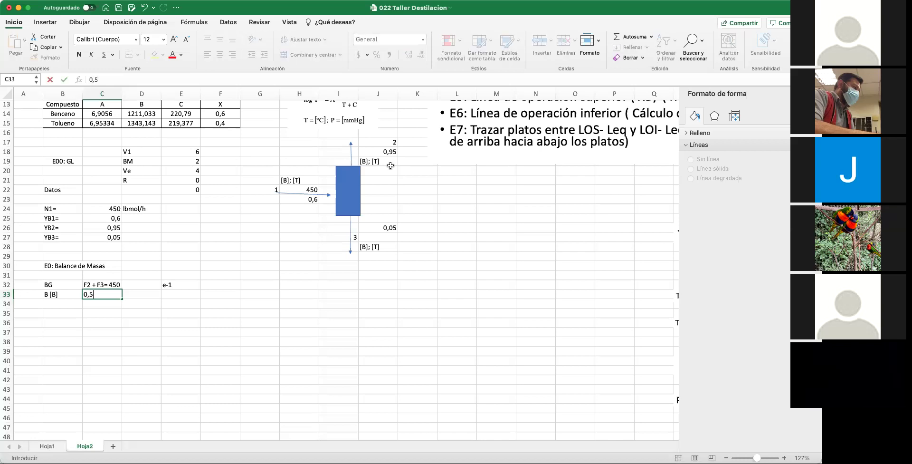
key("BackSpace")
type("95 F")
type("2")
type(" +")
type(" 0,05")
type(" F·")
type("3 = 270")
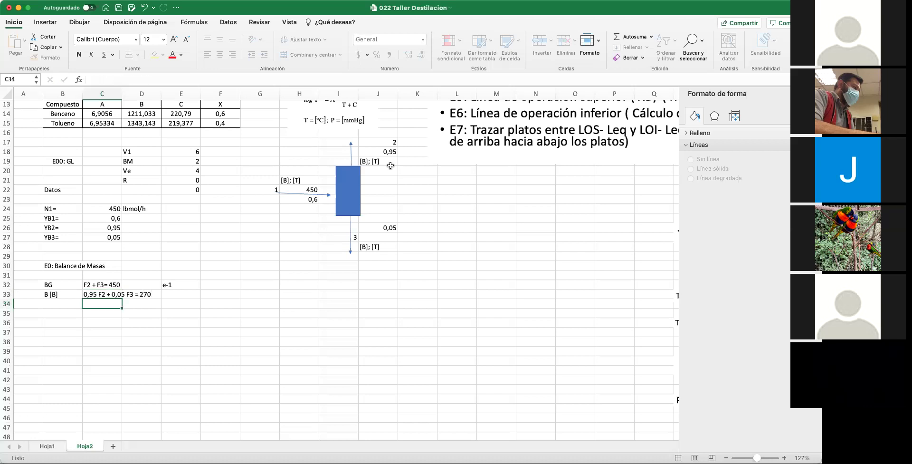
- Label the benzene balance equation as "e-2" in cell E33
key("Right")
key("Right")
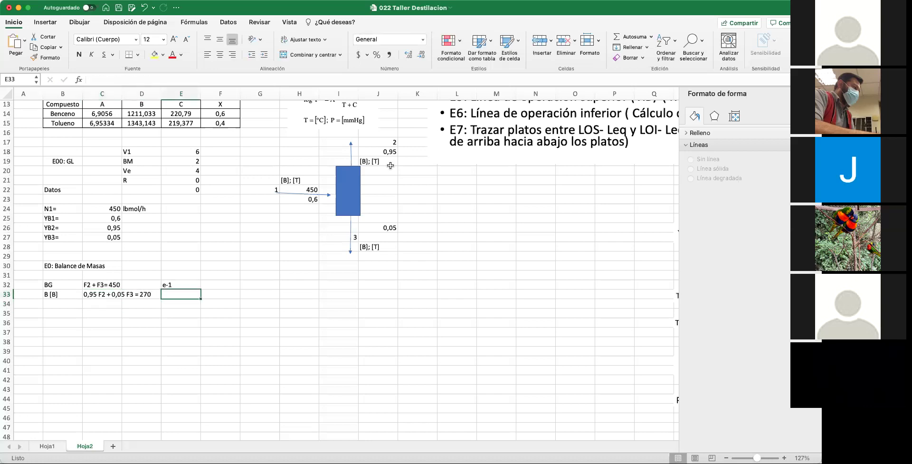
type("e-2")
key("Return")
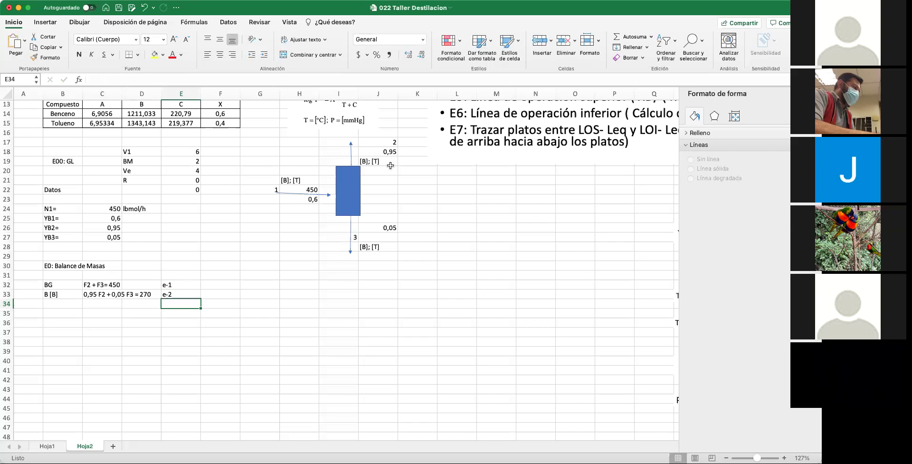
left_click(229, 348)
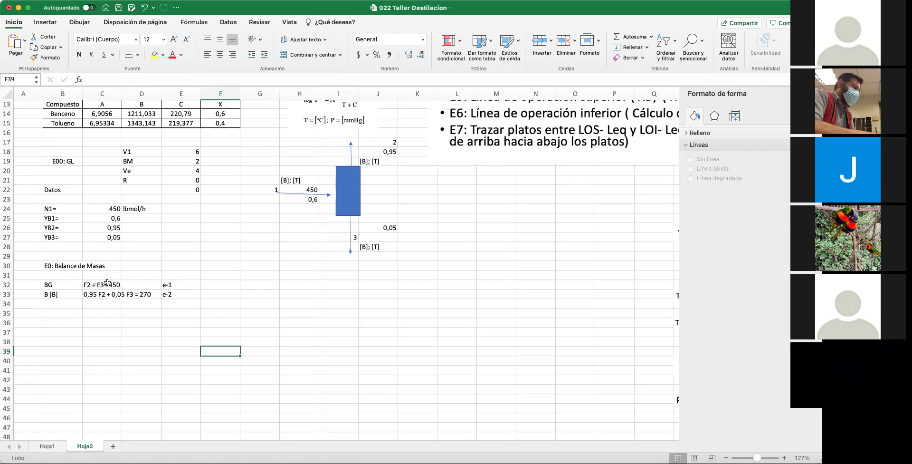
left_click(209, 266)
type("Ns=")
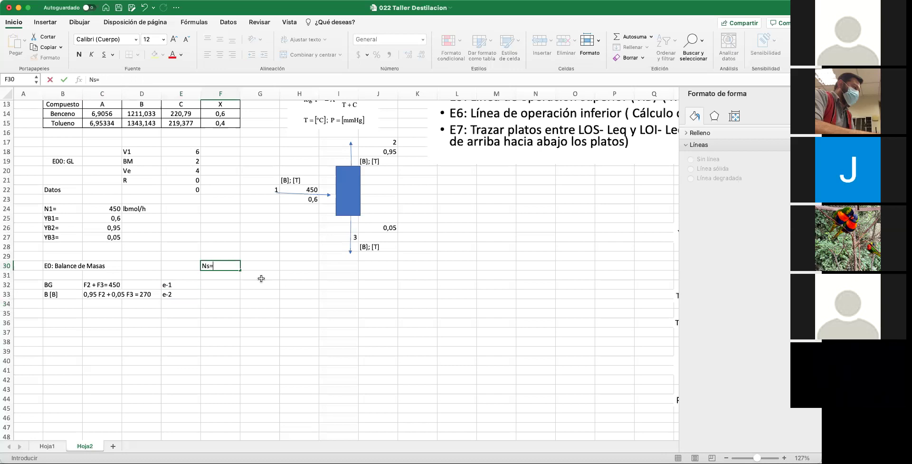
type("NE +")
key("BackSpace")
key("BackSpace")
key("BackSpace")
key("BackSpace")
key("BackSpace")
key("BackSpace")
key("BackSpace")
key("Return")
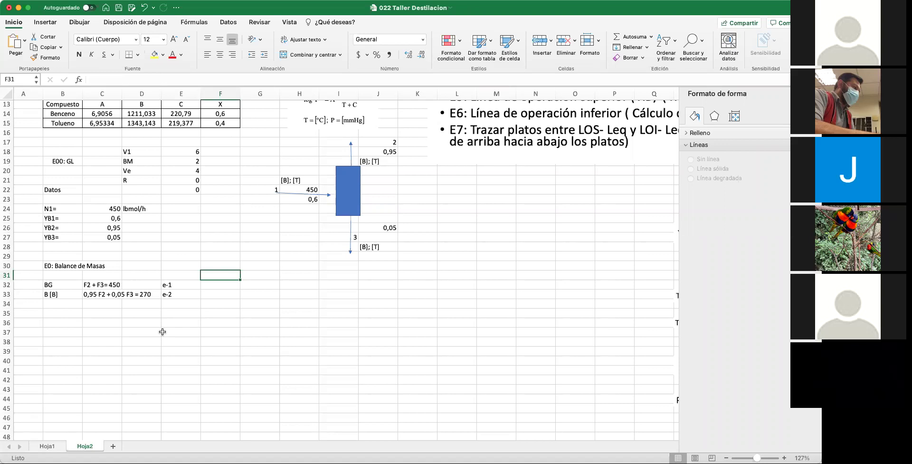
- Add the coefficient table headers F2, F3 and cte in cells G31 to I31
left_click(264, 304)
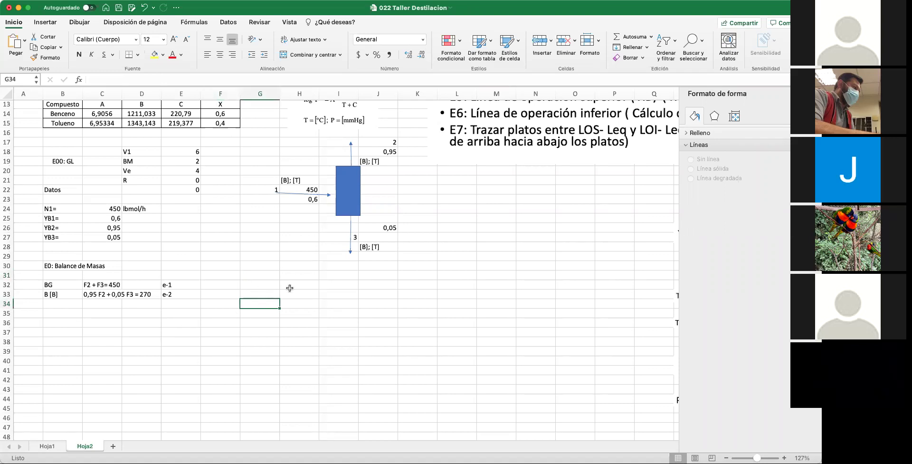
left_click(258, 276)
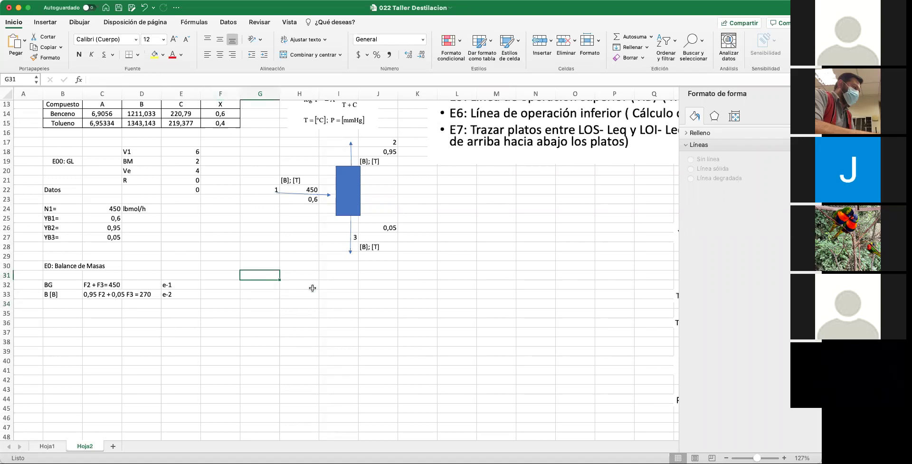
type("F2")
key("Tab")
type("F2")
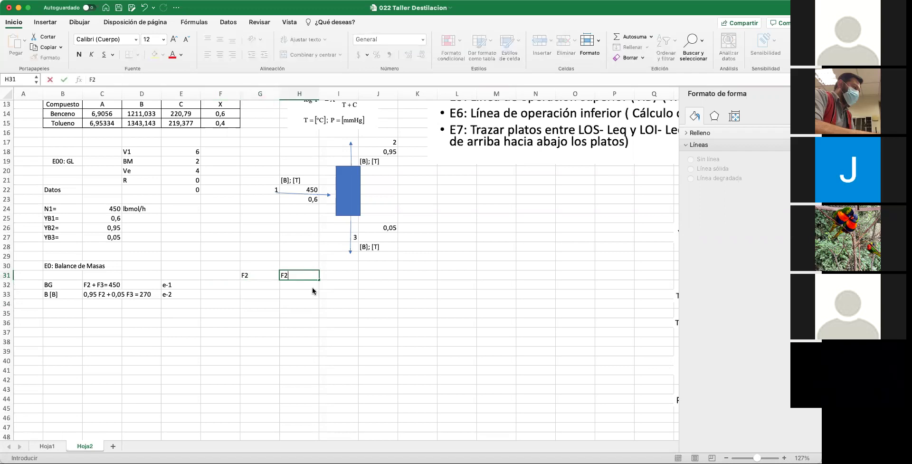
type("3")
key("Tab")
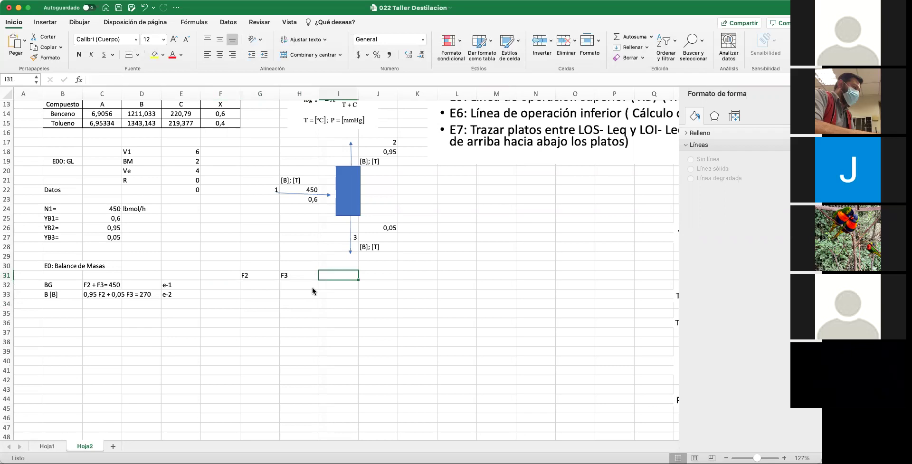
type("cte")
key("Return")
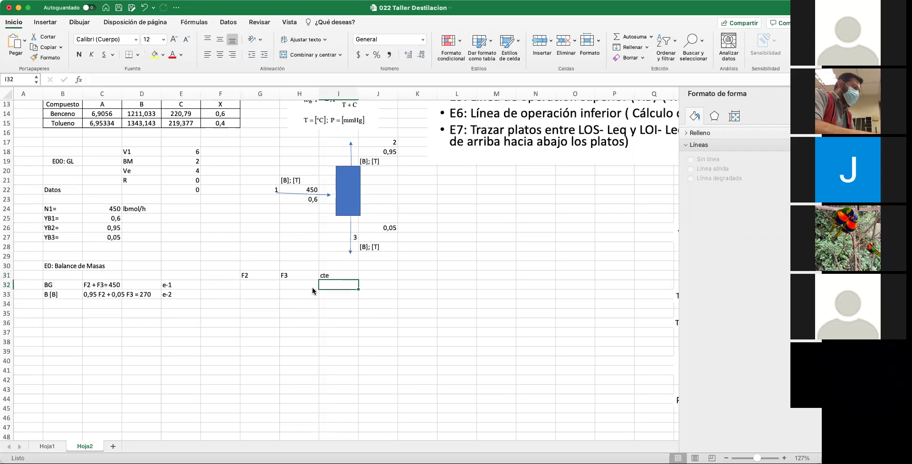
- Fill row 33 of the coefficient table with 1 under F2, 1 under F3 and a reference to C24 under cte
key("Down")
key("Left")
key("Left")
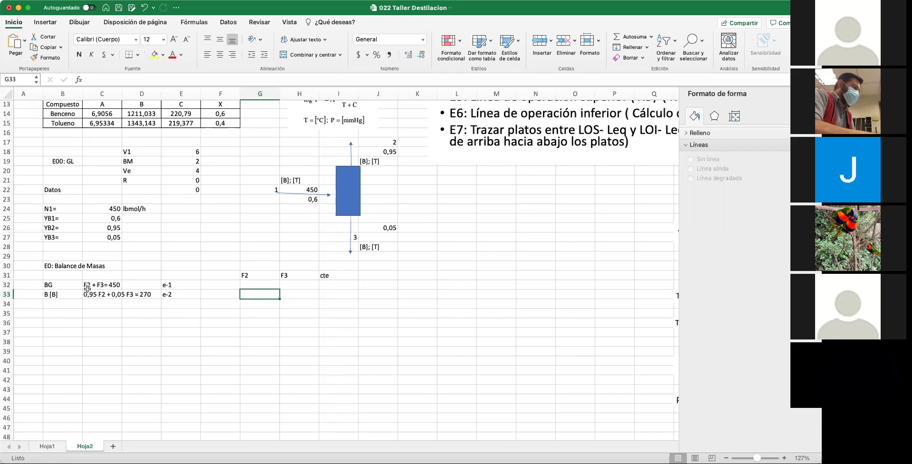
type("1")
key("Tab")
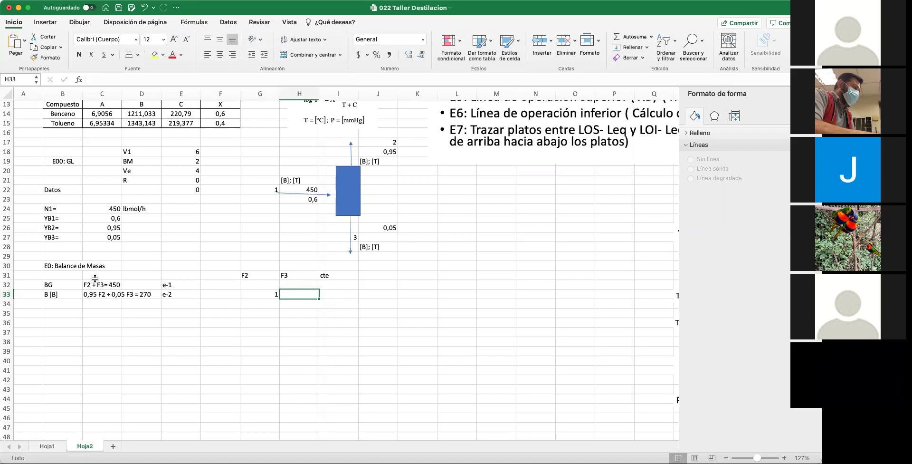
type("1")
key("Tab")
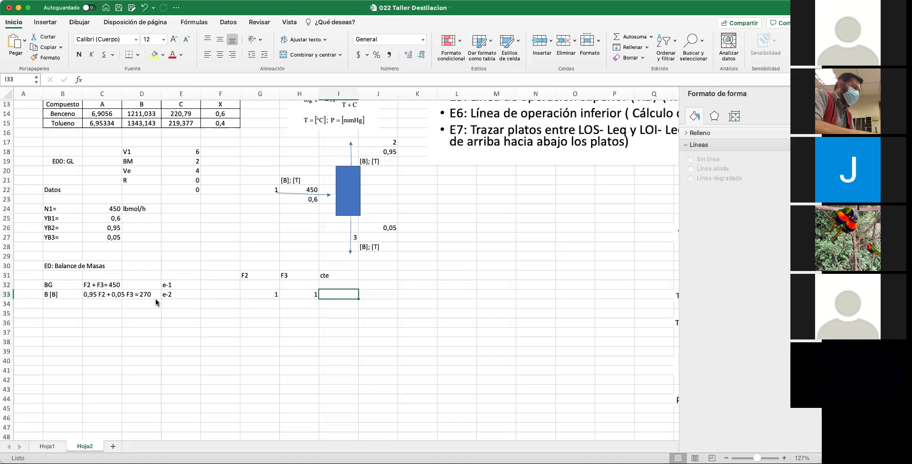
type("+")
left_click(116, 212)
key("Return")
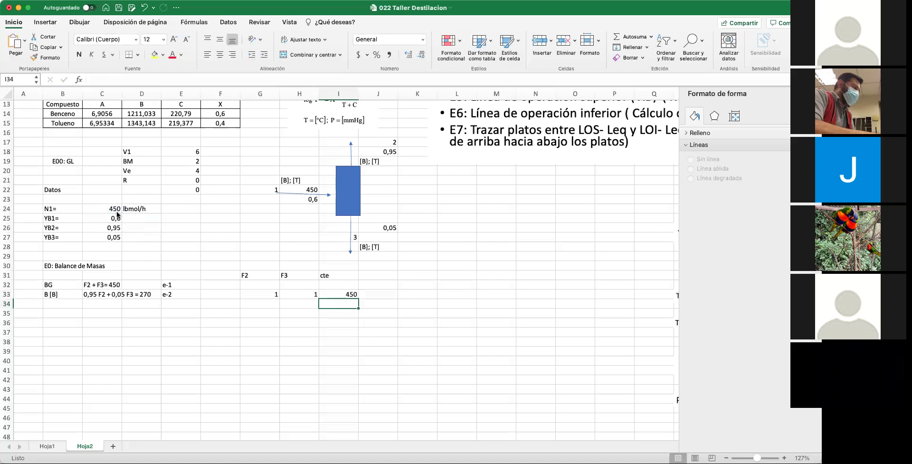
- Change the constant formula in I33 to the negative reference =-C24
left_click(274, 305)
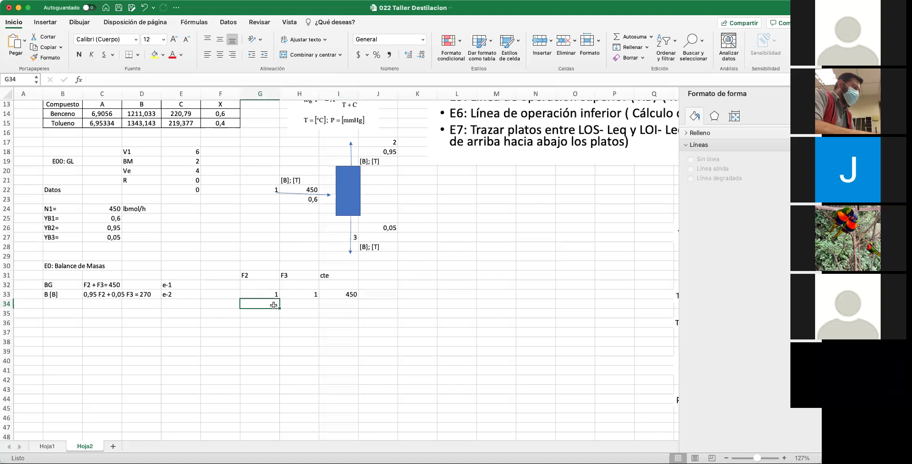
left_click(355, 294)
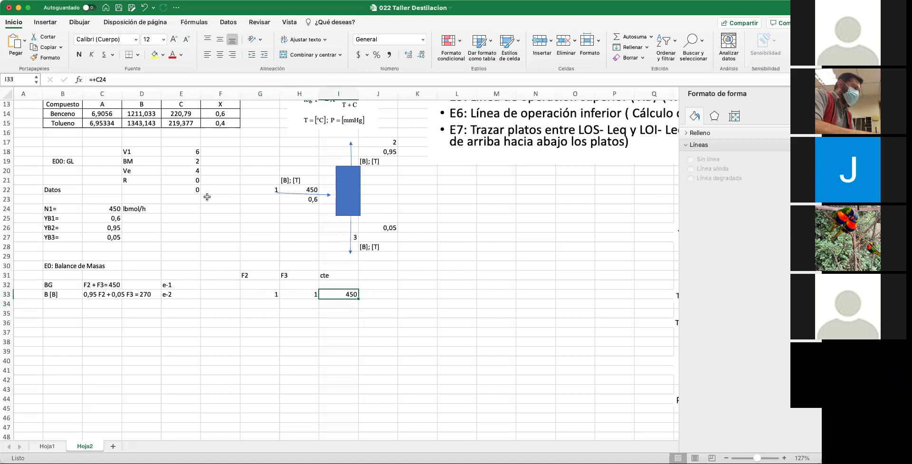
left_click(96, 80)
key("BackSpace")
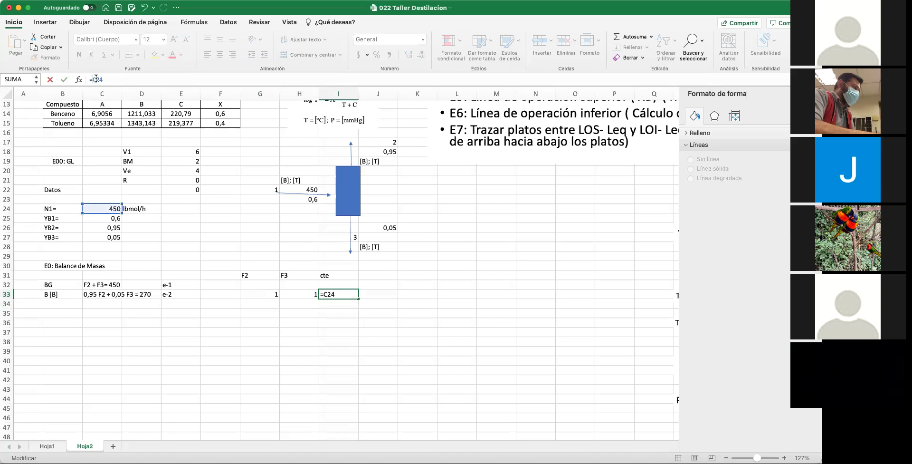
type("-")
key("Return")
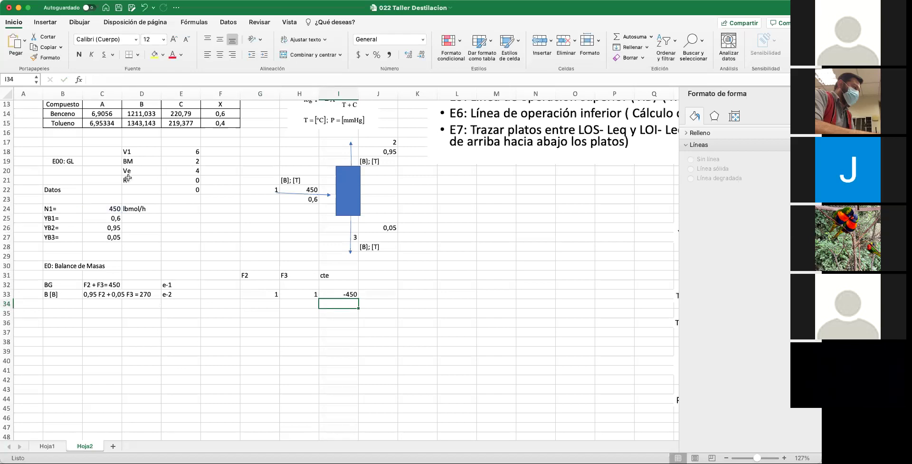
- Write the equation "F1 + F2 - 450=0" in L32 and move it to cell M33
left_click(262, 306)
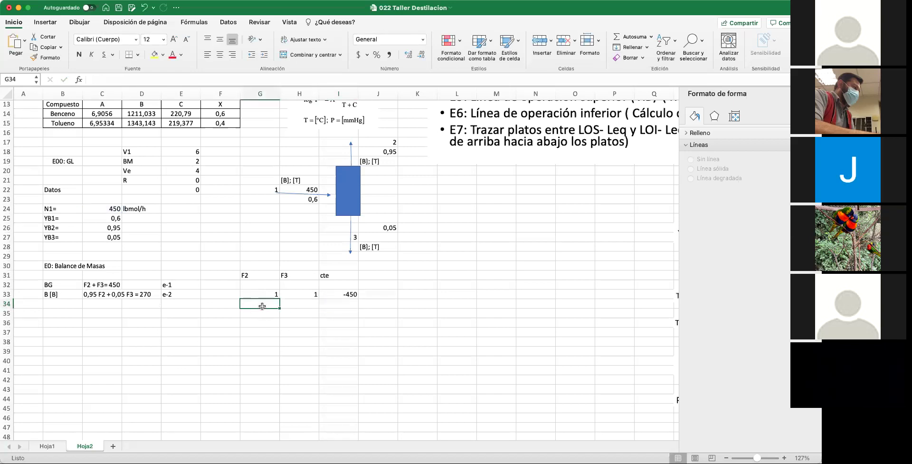
left_click(452, 282)
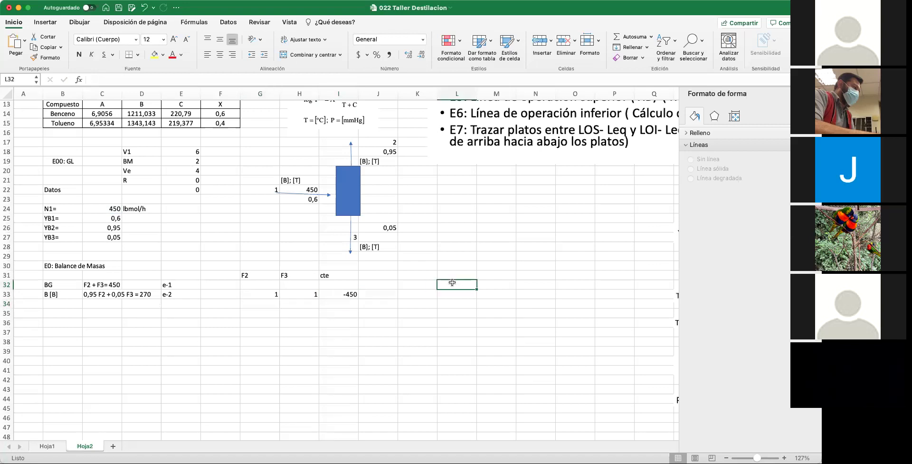
type("F1")
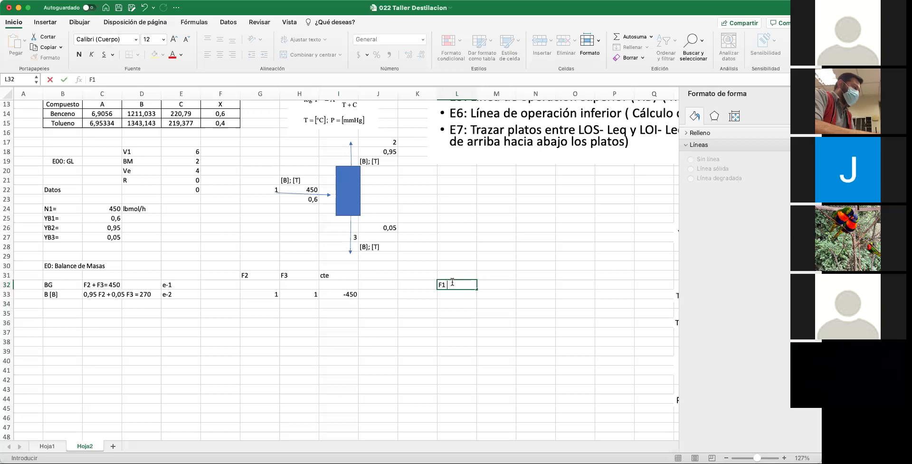
type(" + F2 - 450=0")
key("Return")
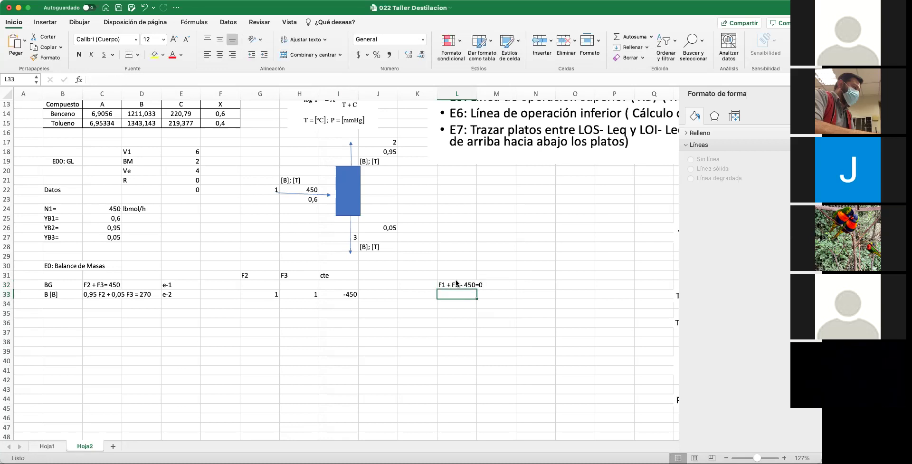
left_click_drag(458, 289, 512, 299)
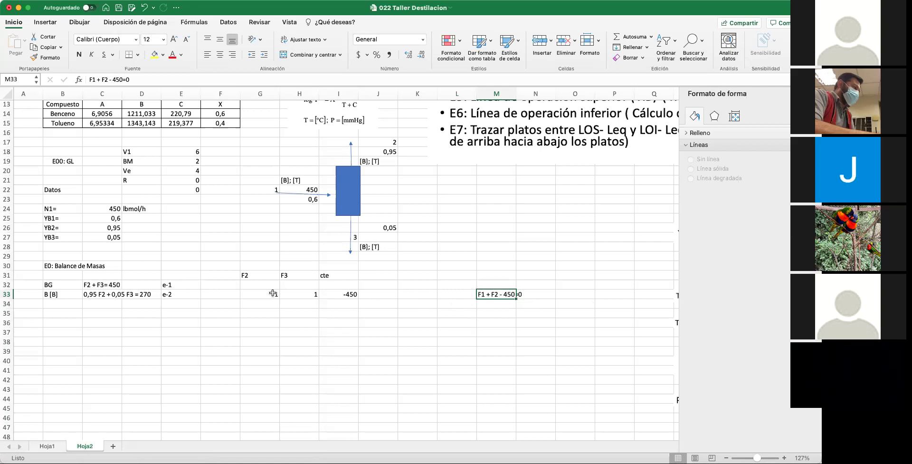
- Enter the benzene balance coefficients 0,95 under F2 and 0,05 under F3 in row 34
left_click(260, 305)
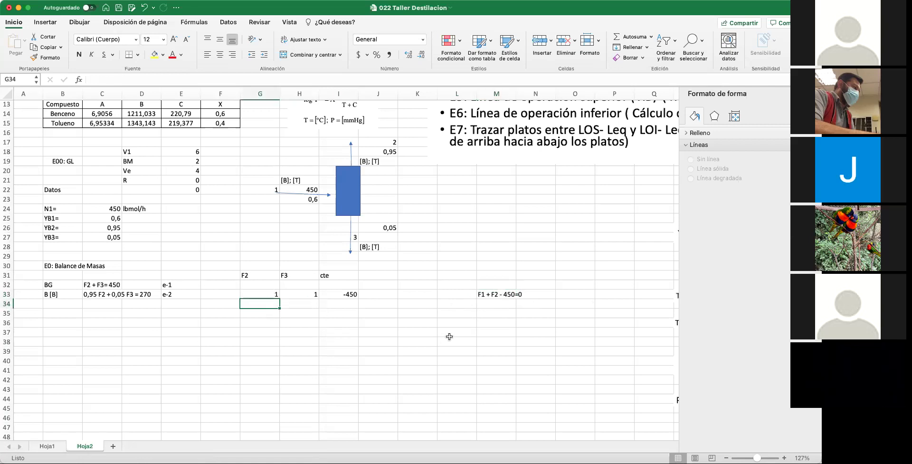
type(",95")
key("Tab")
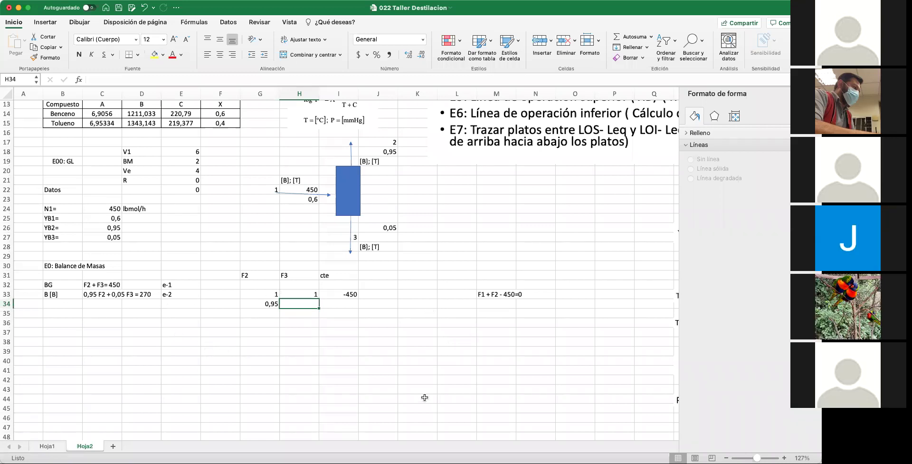
type("0,")
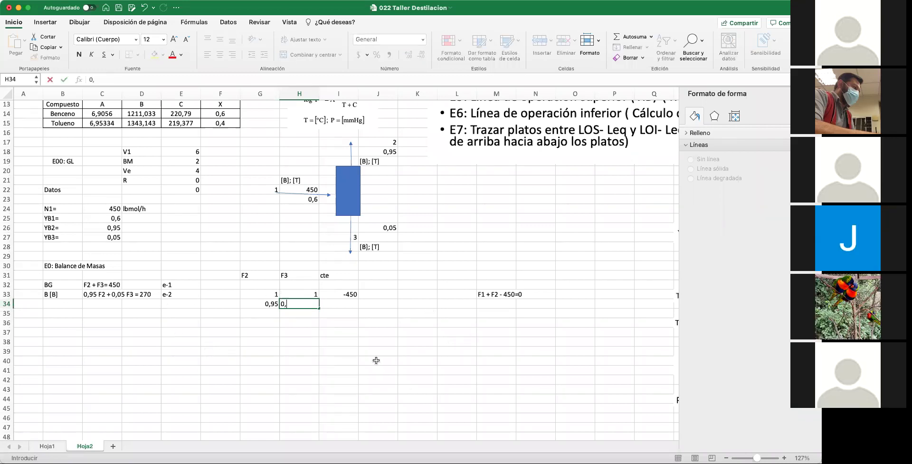
type("5")
key("Return")
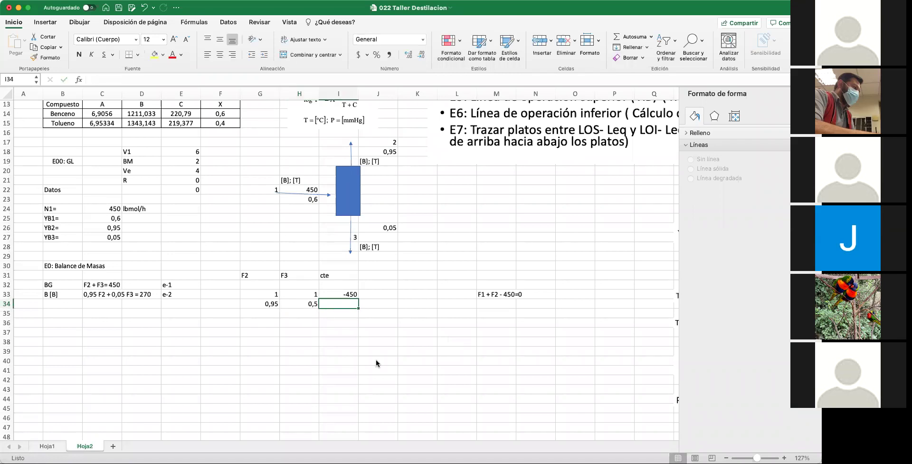
left_click(305, 304)
type("0,05")
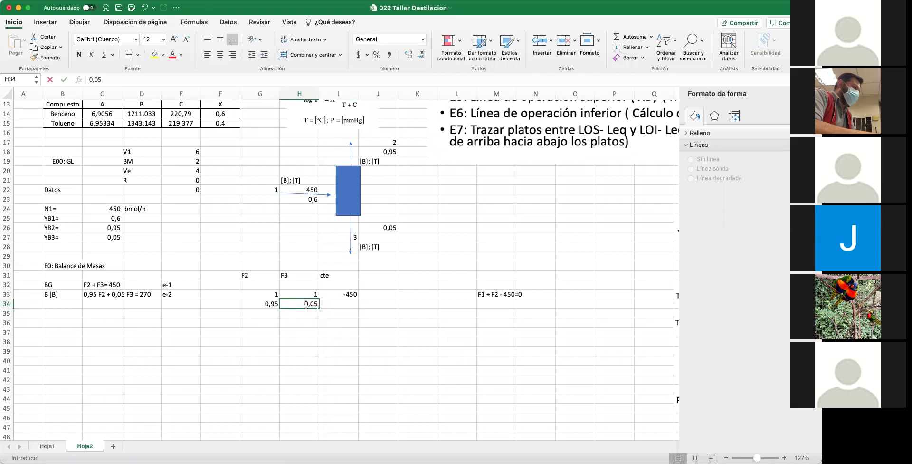
key("Tab")
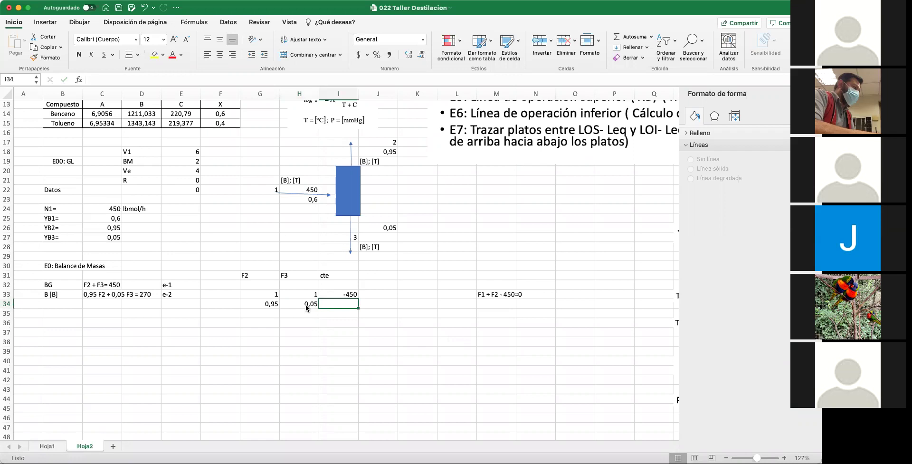
- Calculate the benzene balance constant in I34 with the formula -C24*C25
type("-")
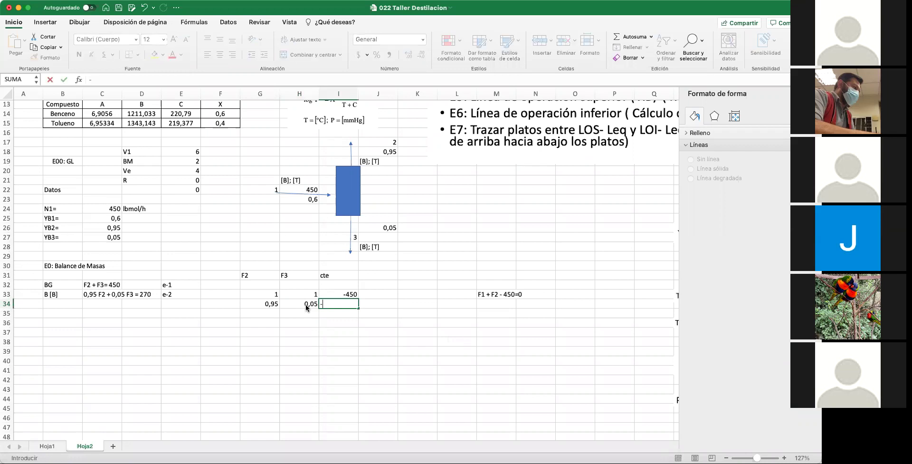
left_click(117, 211)
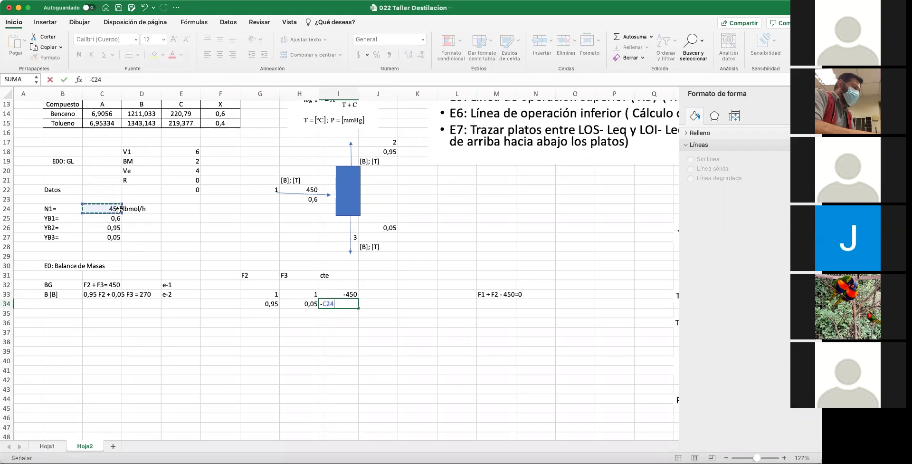
type("*")
left_click(117, 217)
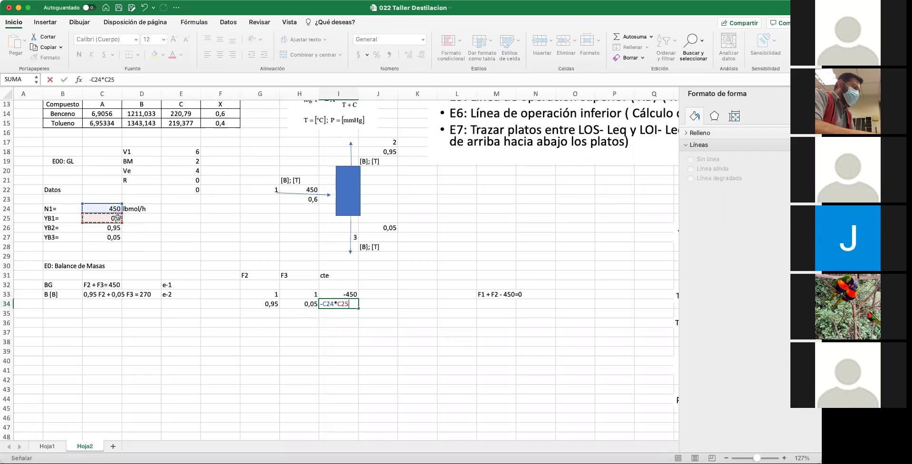
key("Return")
left_click(389, 338)
left_click(490, 305)
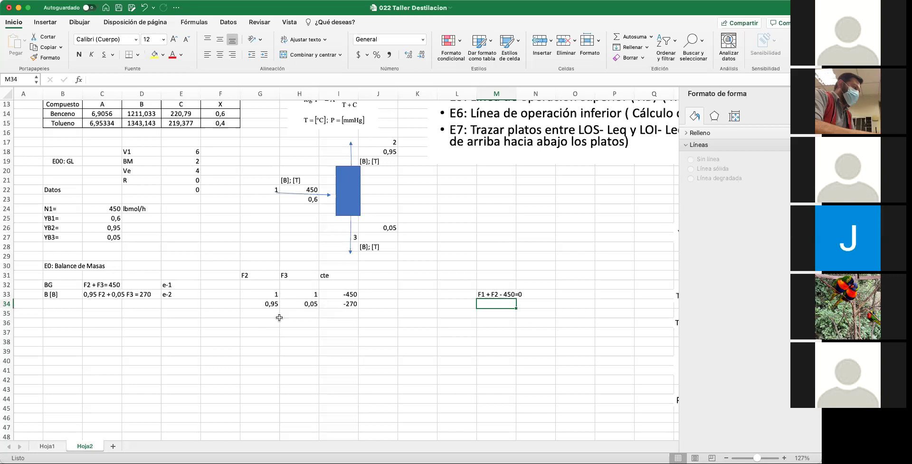
left_click(389, 294)
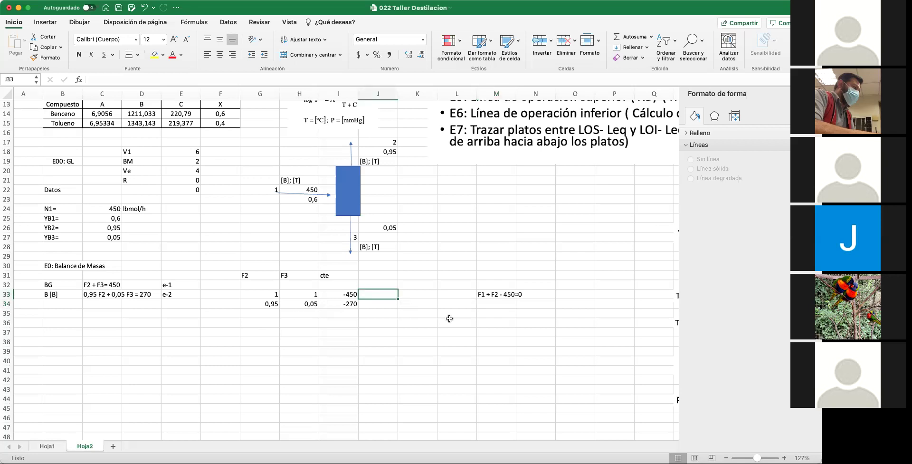
left_click(414, 294)
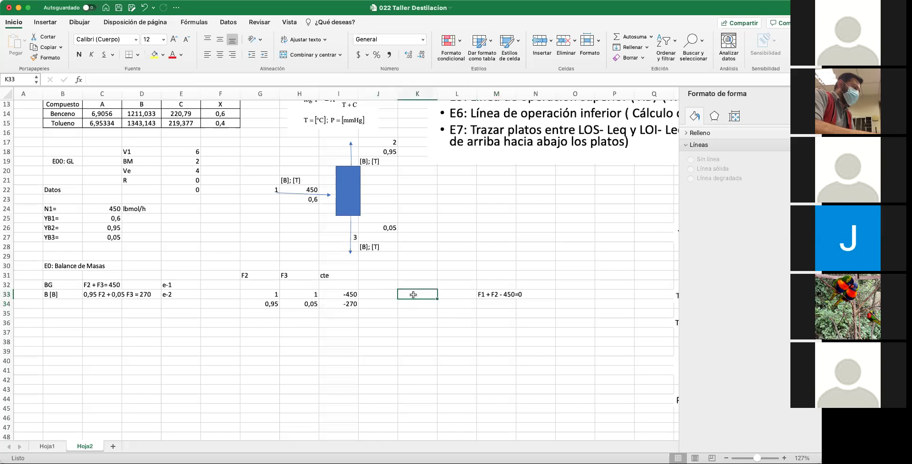
type("+")
key("Escape")
left_click(274, 294)
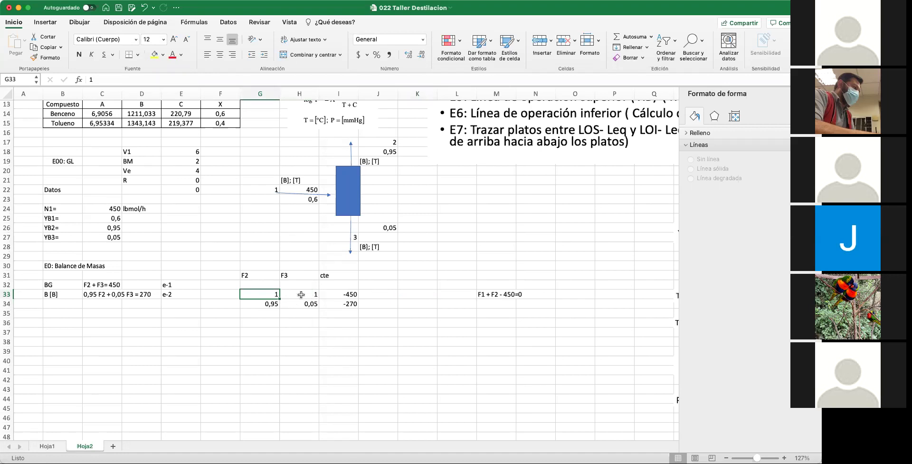
left_click(227, 22)
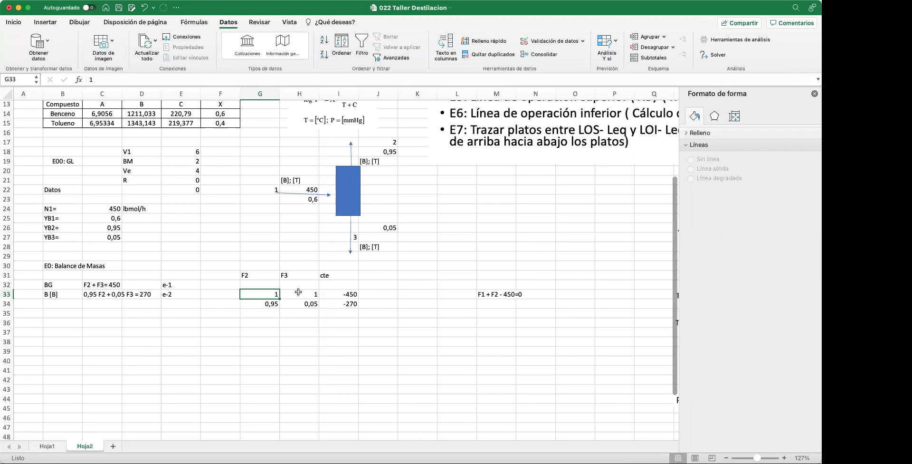
left_click(403, 295)
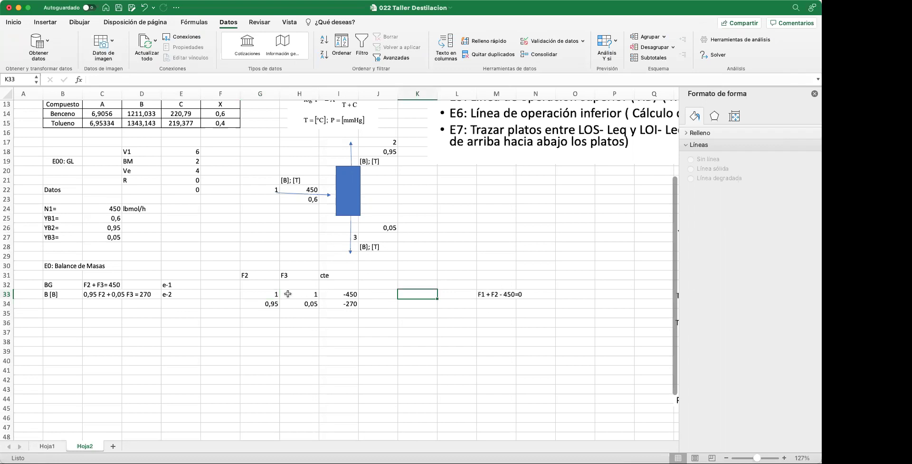
- Center the contents of the F2, F3 and cte coefficient table in G31:I34 horizontally
left_click_drag(247, 275, 335, 299)
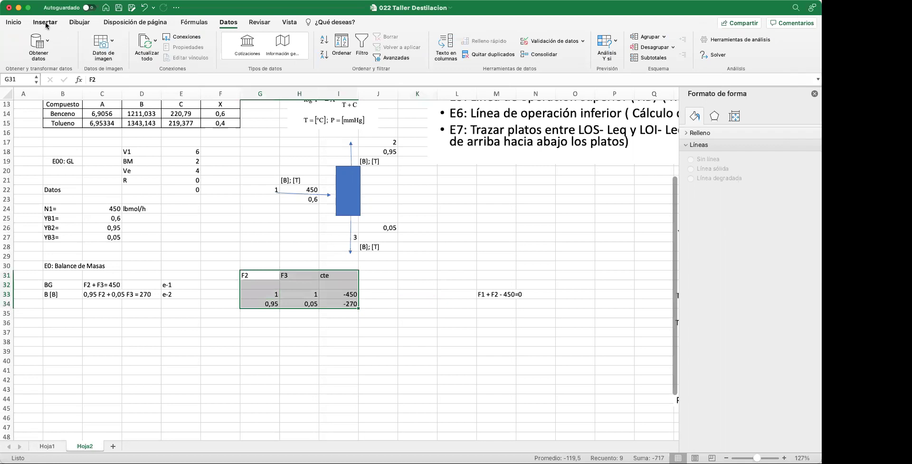
left_click(16, 23)
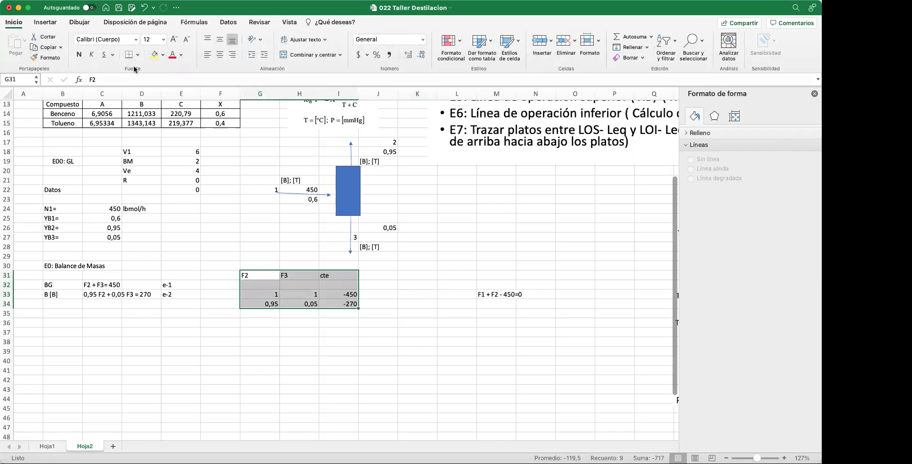
left_click(218, 56)
left_click(408, 320)
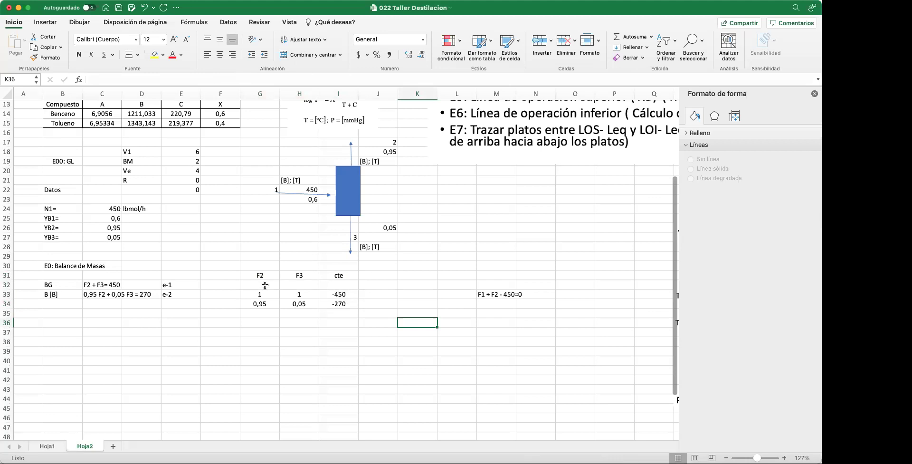
left_click(425, 294)
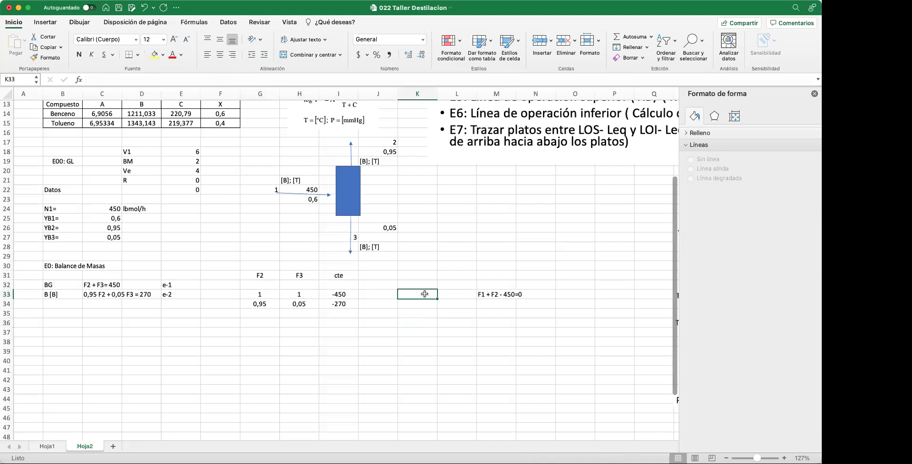
type("+")
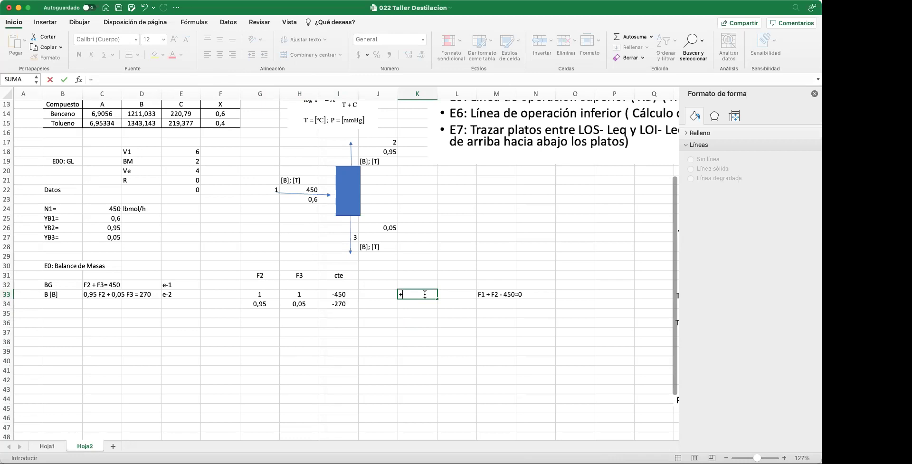
left_click(272, 295)
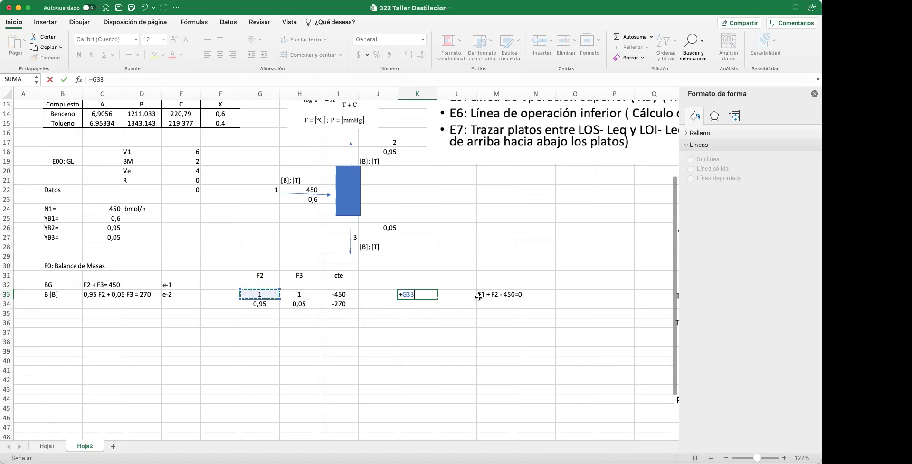
type("*")
key("Escape")
- Correct the flow names in the M33 equation so that it reads "F2 + F3 - 450=0"
left_click(489, 295)
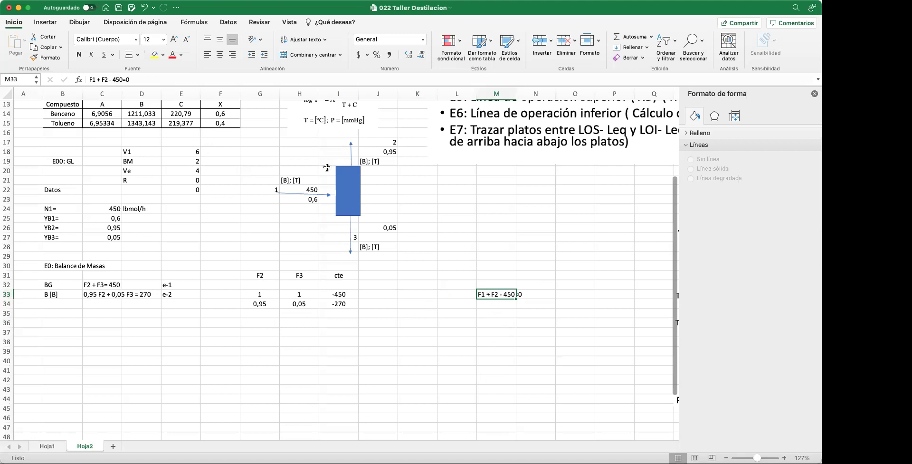
left_click(94, 80)
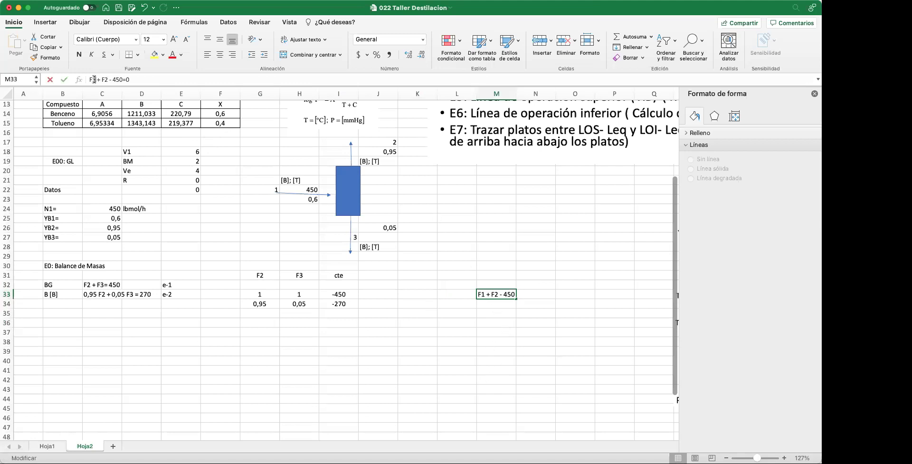
key("BackSpace")
type("2")
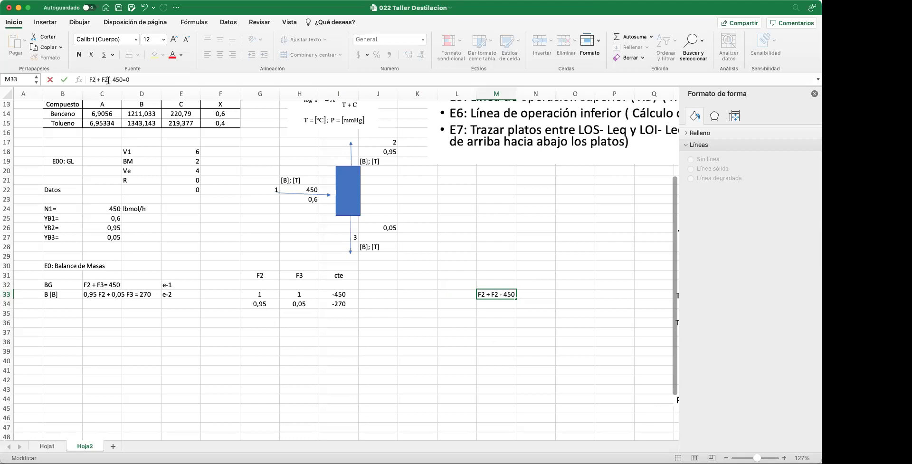
key("BackSpace")
type("3")
key("Return")
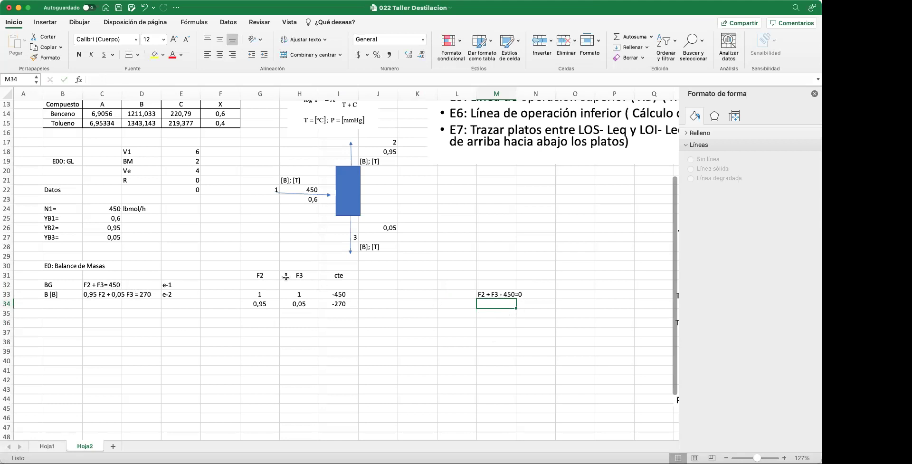
- Enter the overall balance formula +G33*G32+H33*H32+I33 in K33, using G32 and H32 as the unknown flow cells
left_click(422, 298)
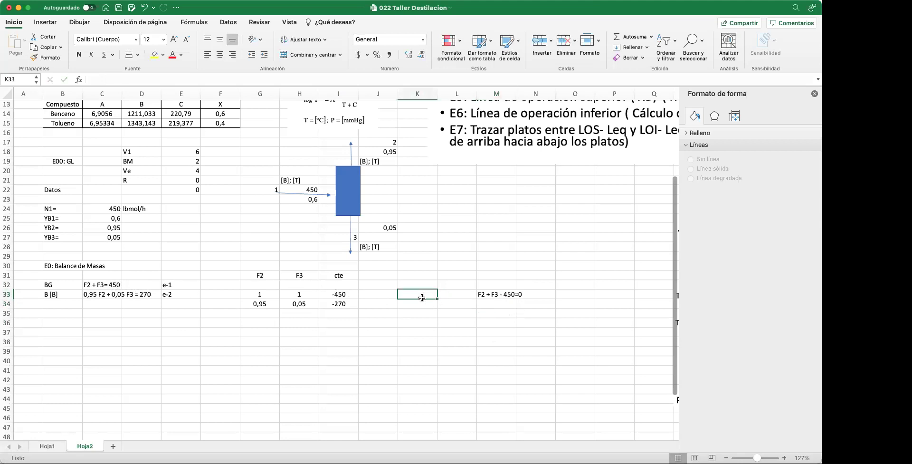
type("+")
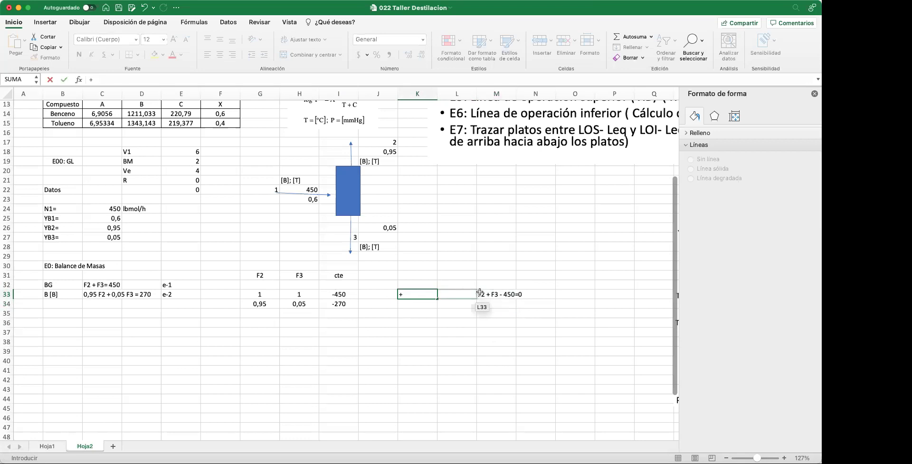
left_click(258, 293)
type("*")
left_click(261, 284)
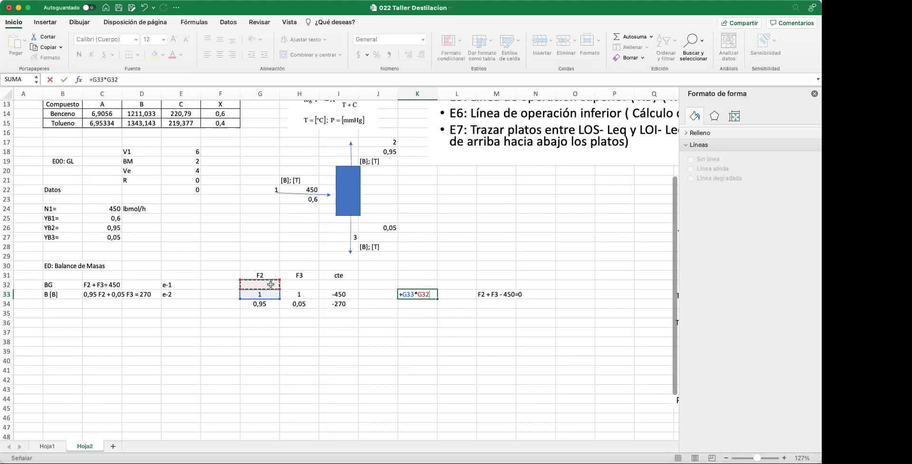
type("+")
left_click(294, 292)
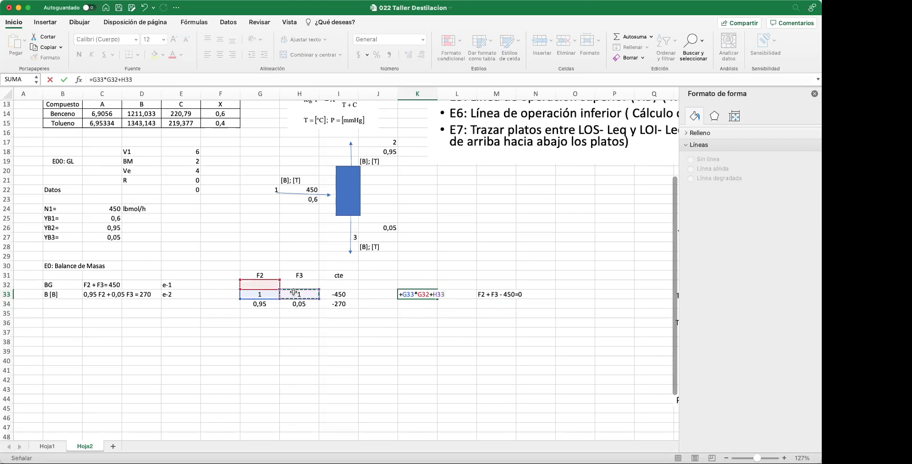
type("*")
left_click(300, 284)
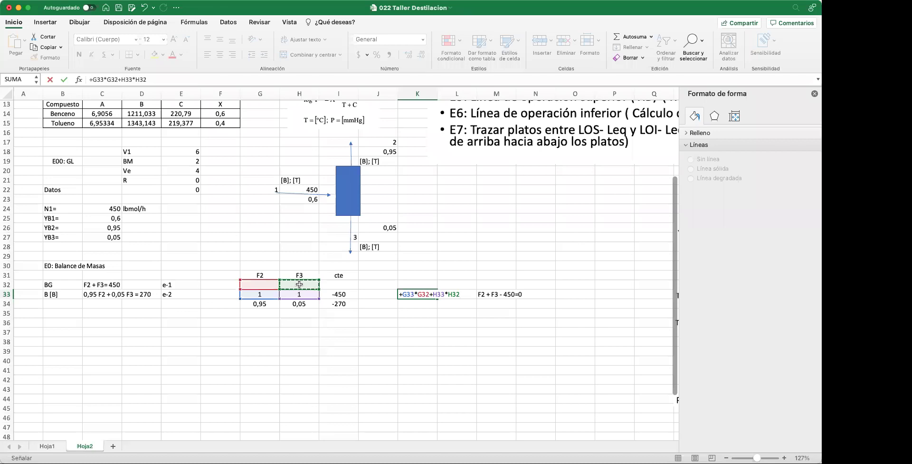
type("+")
left_click(332, 294)
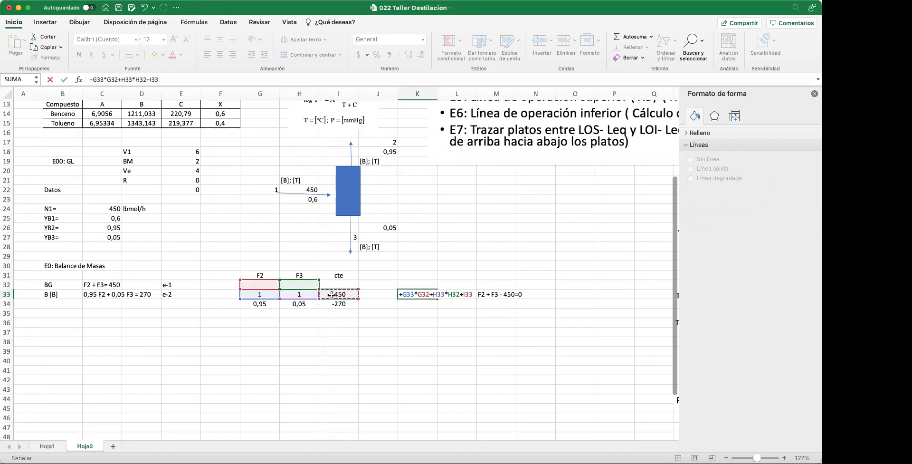
key("Return")
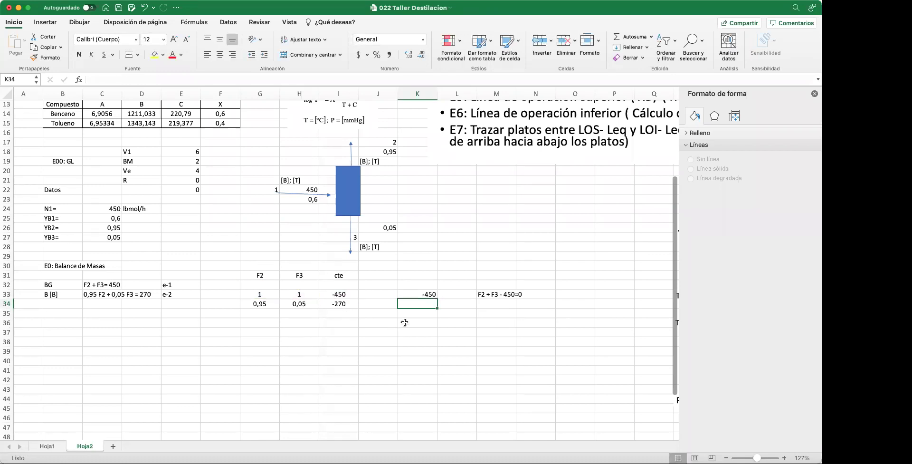
- Enter the benzene balance formula +G34*G32+H34*H32+I34 in K34
type("+")
left_click(266, 304)
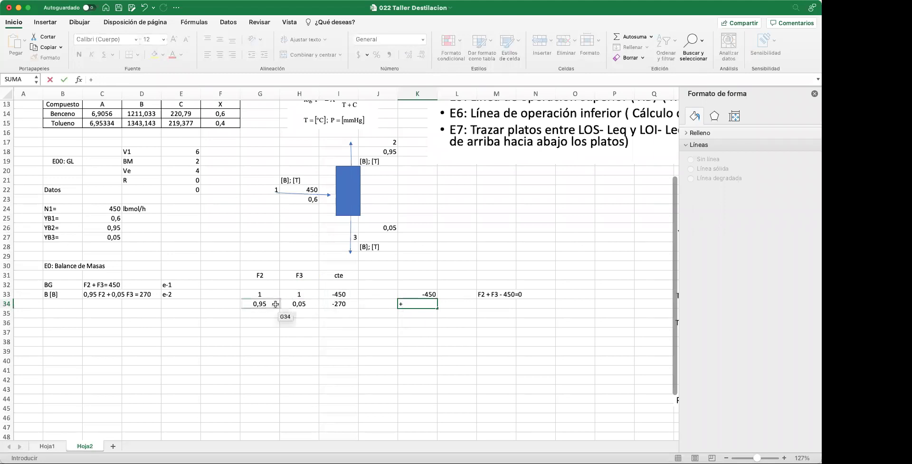
type("*")
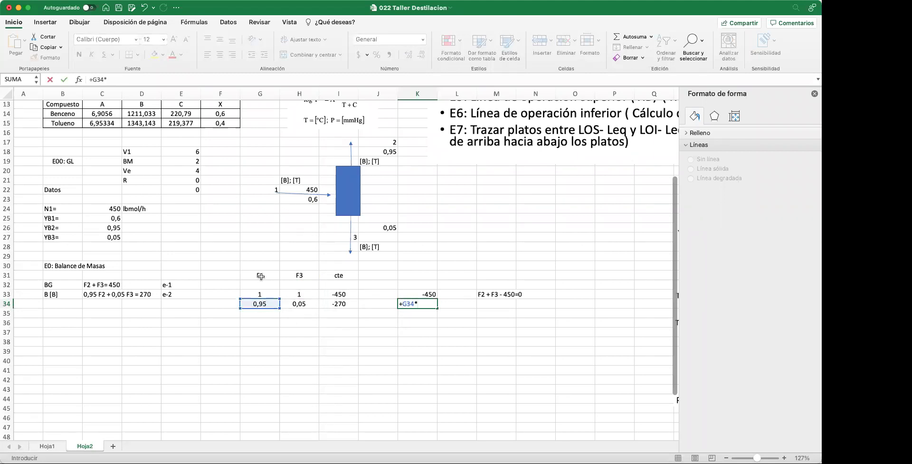
left_click(259, 283)
type("+")
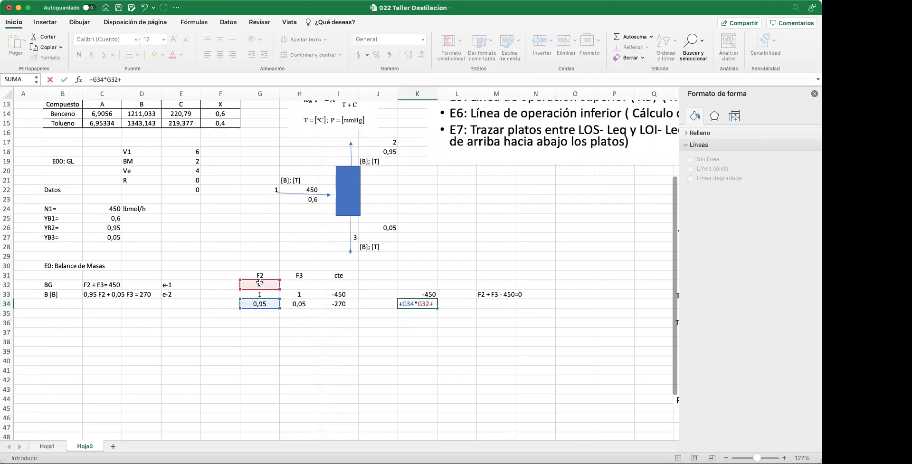
left_click(305, 303)
type("*")
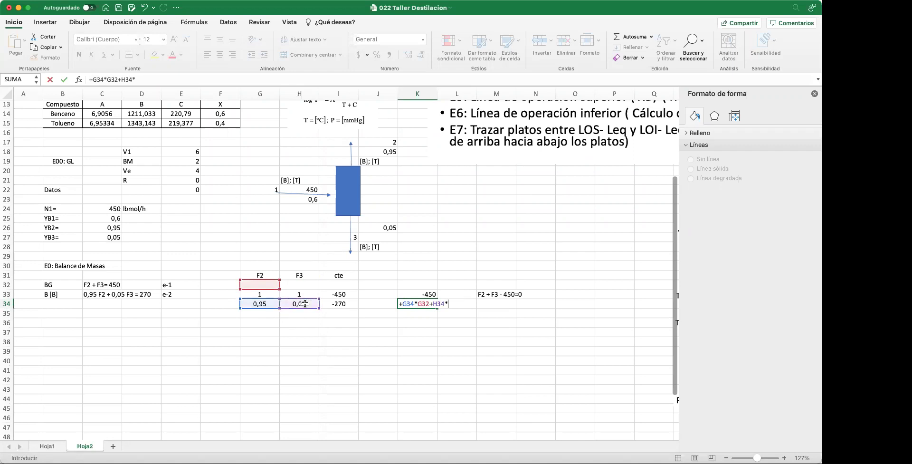
left_click(305, 284)
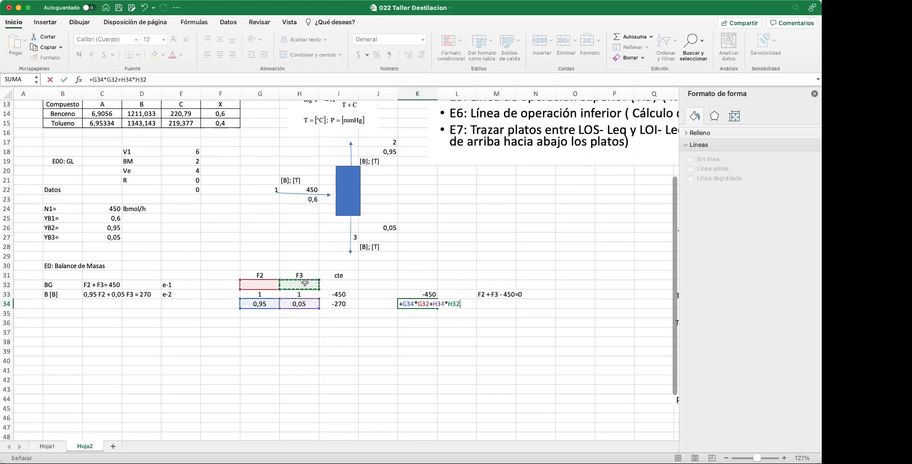
type("+")
left_click(340, 304)
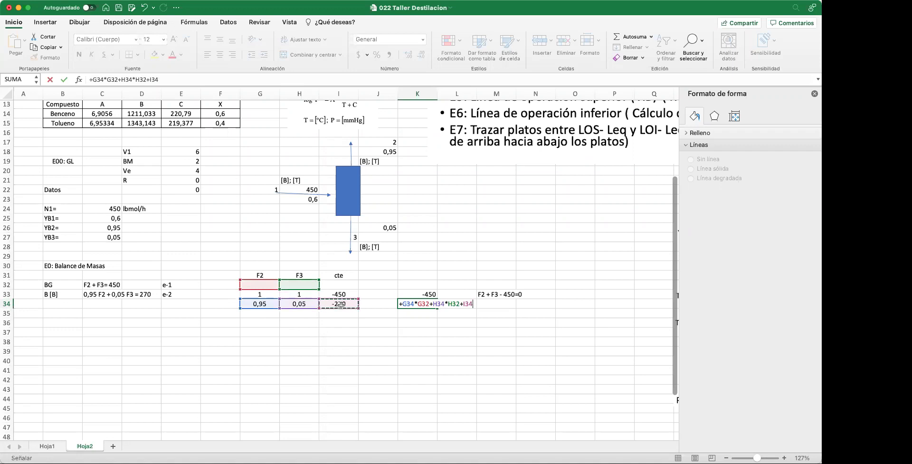
key("Return")
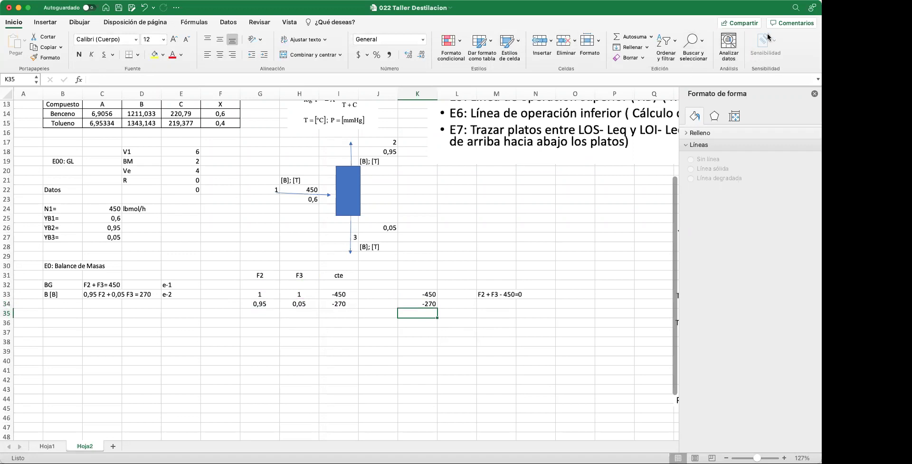
- Close the data analysis and shape format panes to free the space beside the worksheet
left_click(730, 52)
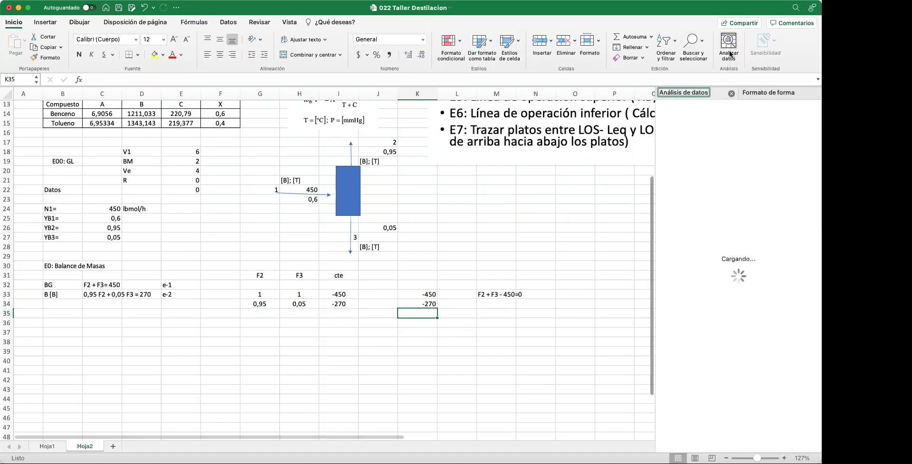
left_click(732, 94)
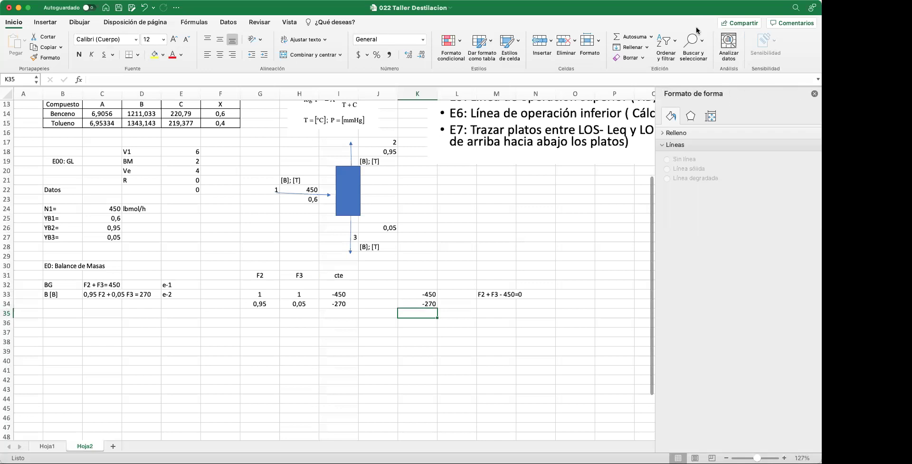
left_click(814, 94)
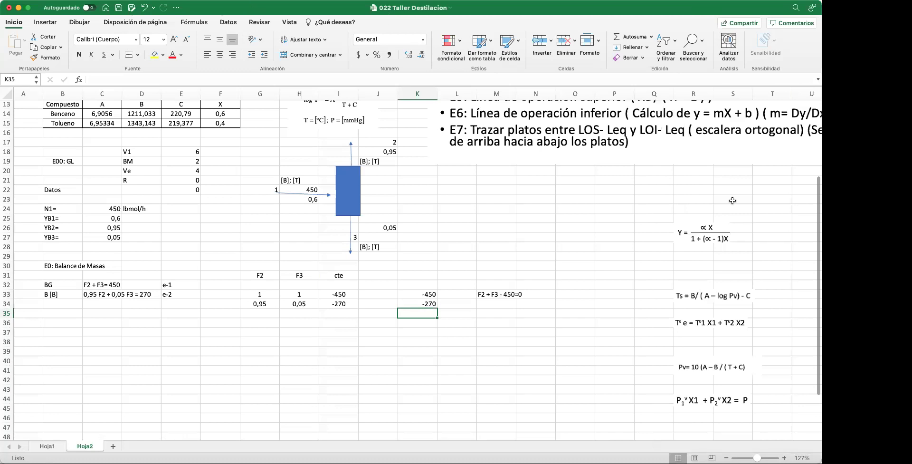
left_click(728, 49)
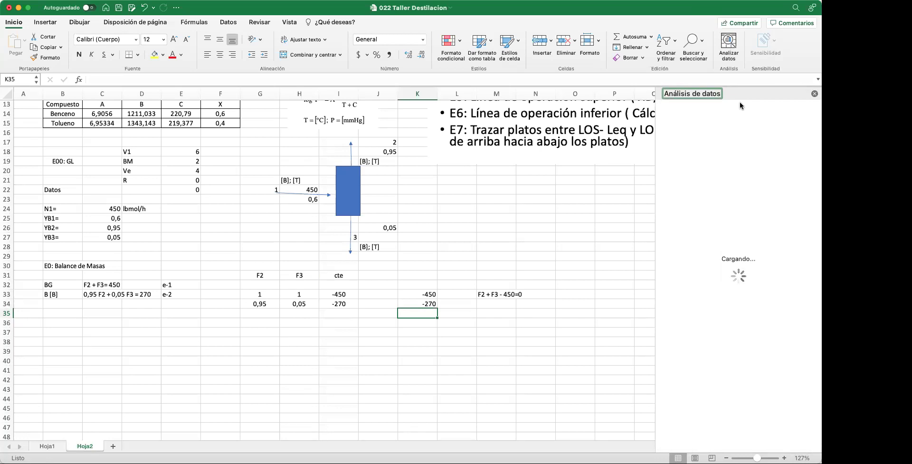
left_click(815, 93)
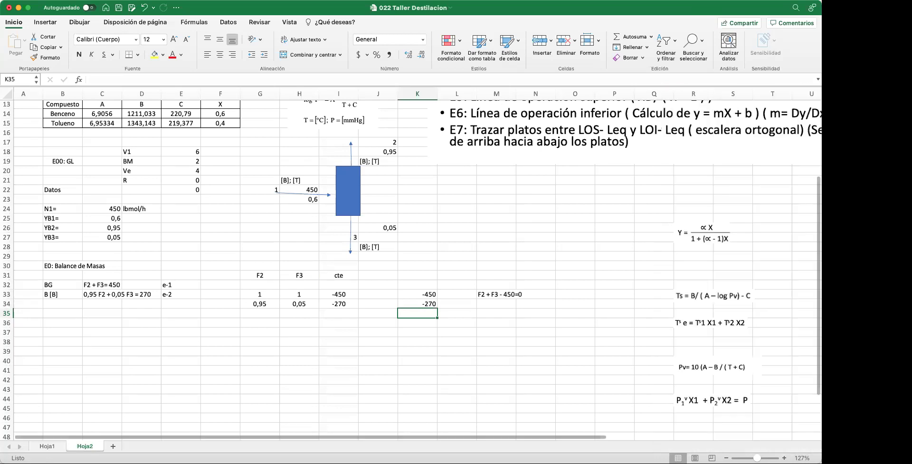
left_click(228, 23)
left_click(717, 55)
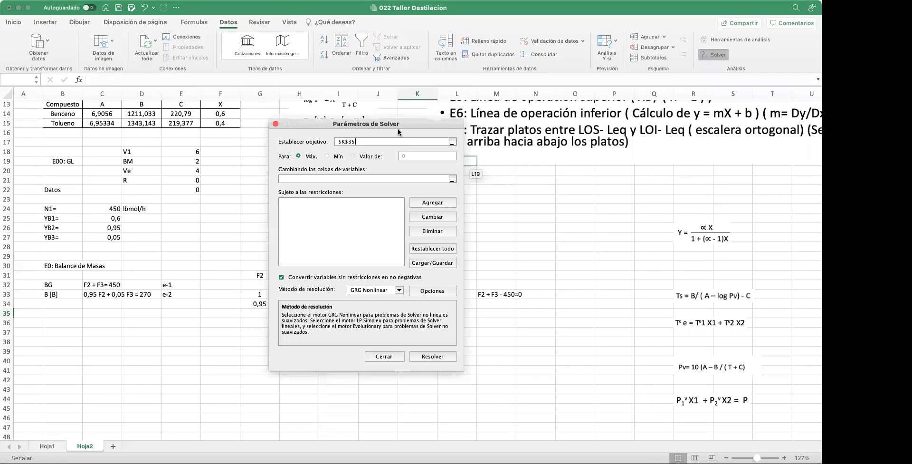
key("Escape")
- Sum the two balance residuals K33:K34 in cell K36
left_click(437, 324)
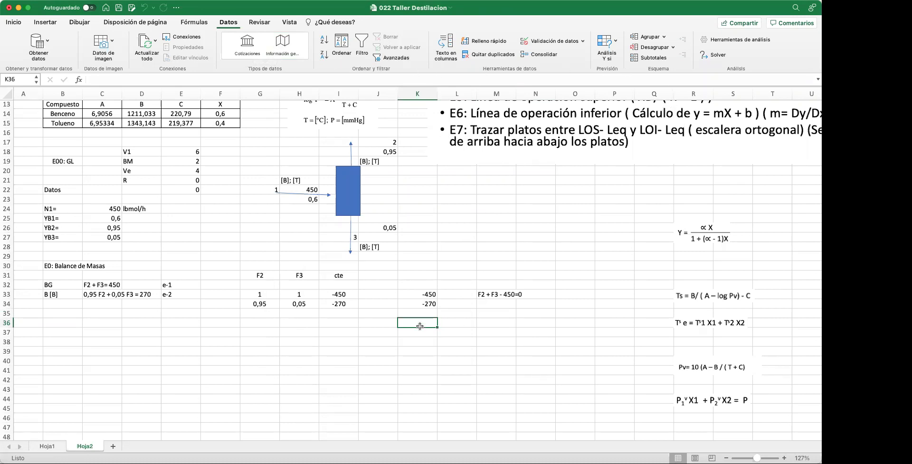
left_click(14, 22)
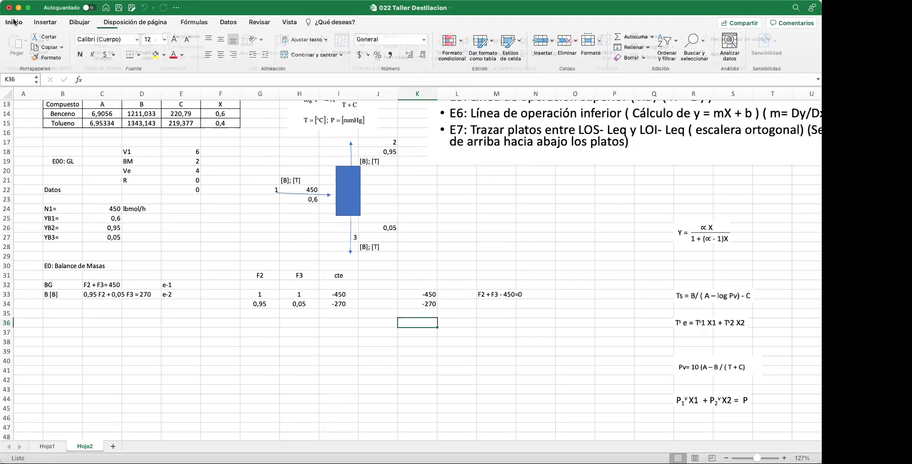
left_click(635, 38)
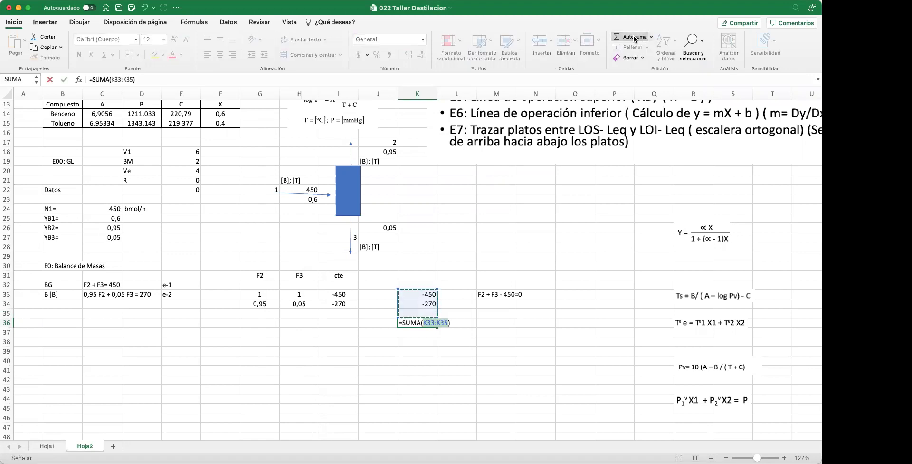
left_click(427, 293)
left_click_drag(427, 292, 426, 304)
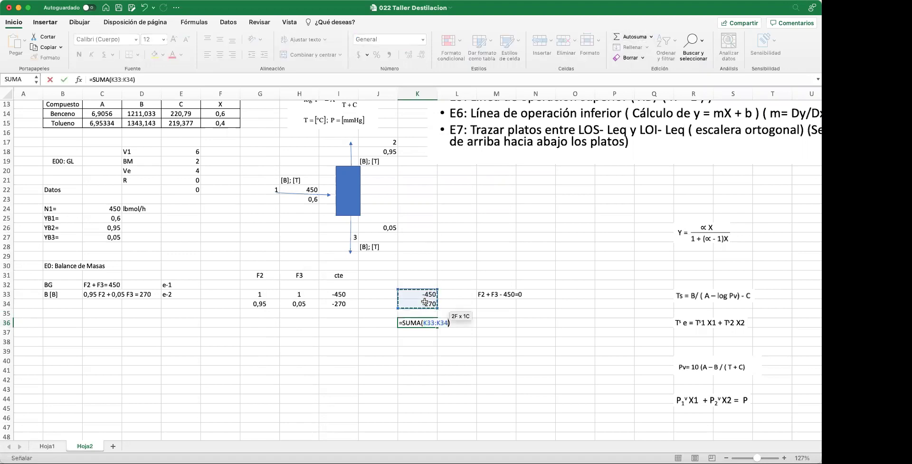
key("Return")
- Label the residual sum by entering "F.O=" in cell J36
left_click(393, 321)
type("F.o")
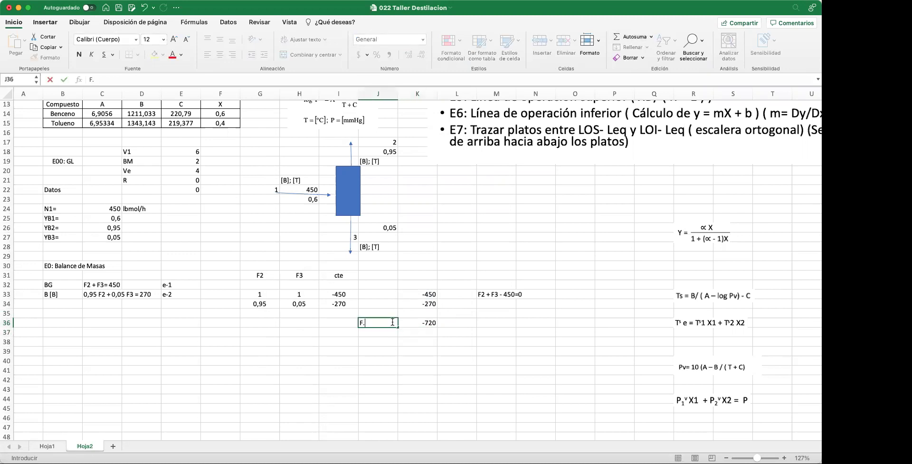
key("Return")
left_click(483, 322)
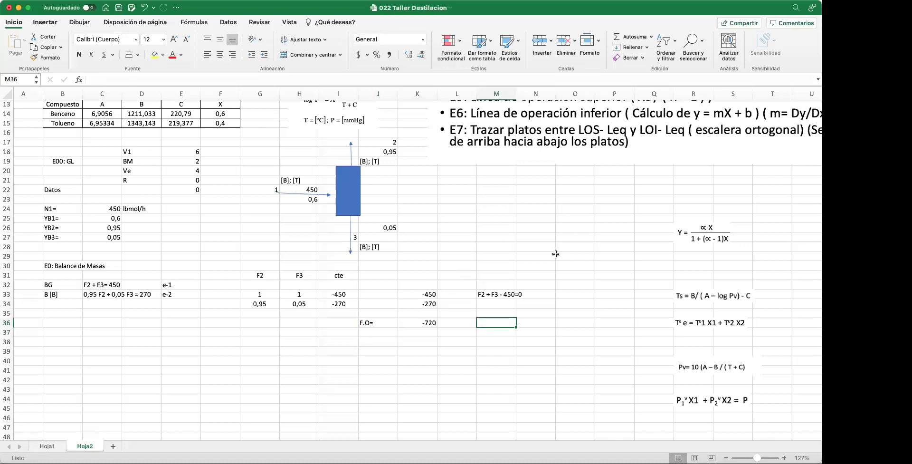
- Start Solver with K36 as the objective cell and G32:H32 as the variable cells
left_click(223, 24)
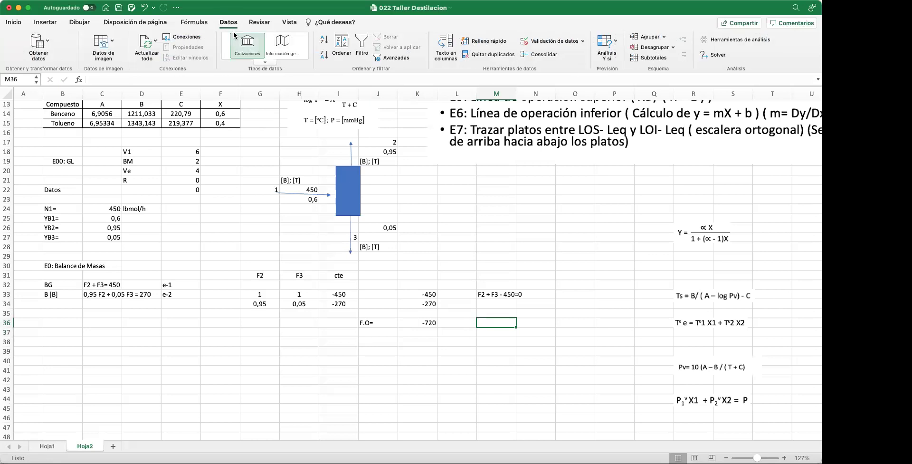
left_click(723, 56)
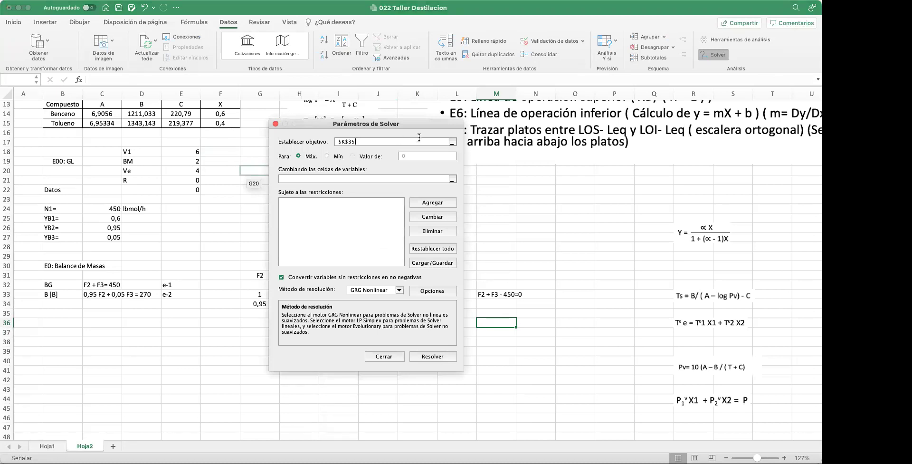
left_click_drag(428, 125, 288, 218)
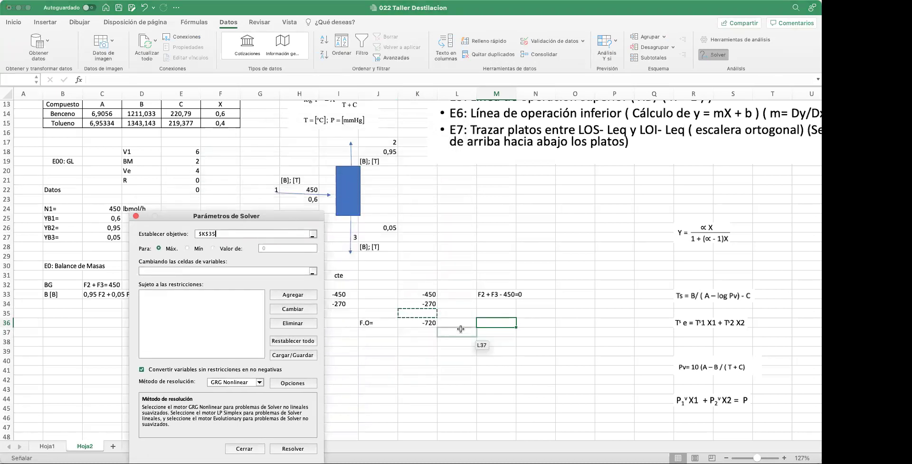
left_click(432, 323)
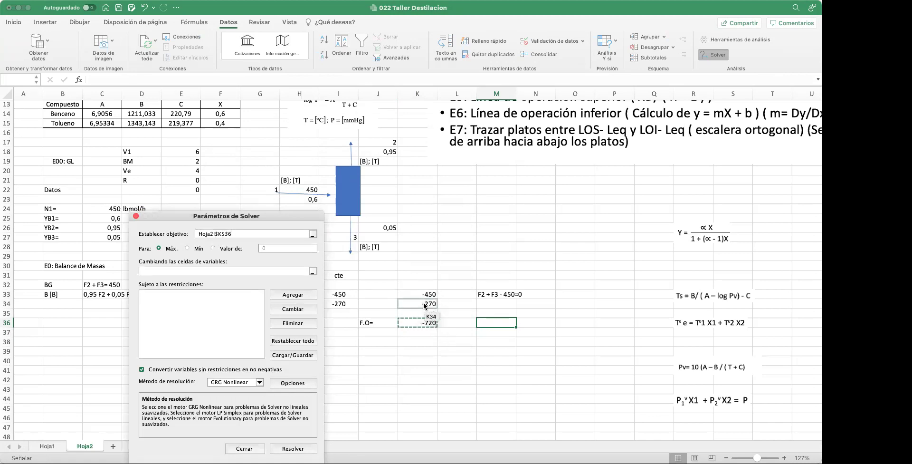
left_click(256, 271)
left_click_drag(286, 211, 264, 321)
left_click_drag(259, 284, 299, 285)
left_click_drag(229, 329, 187, 166)
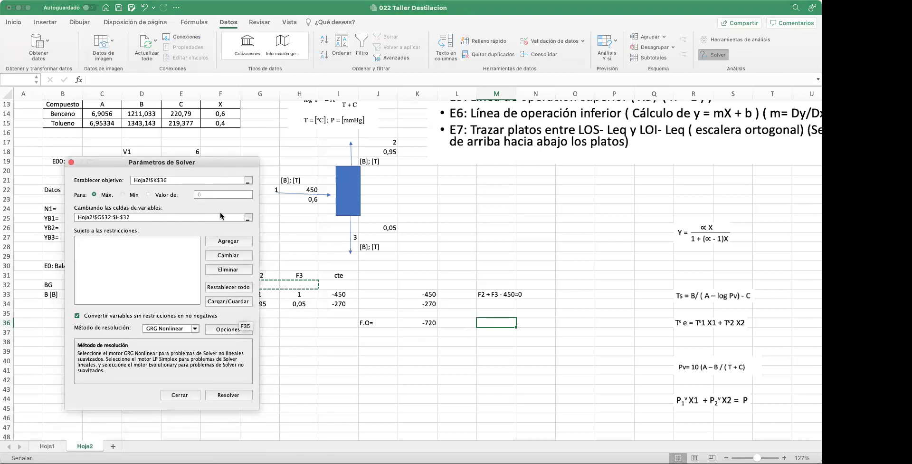
- Add a Solver constraint that requires the overall balance residual K33 to equal 0
left_click(225, 241)
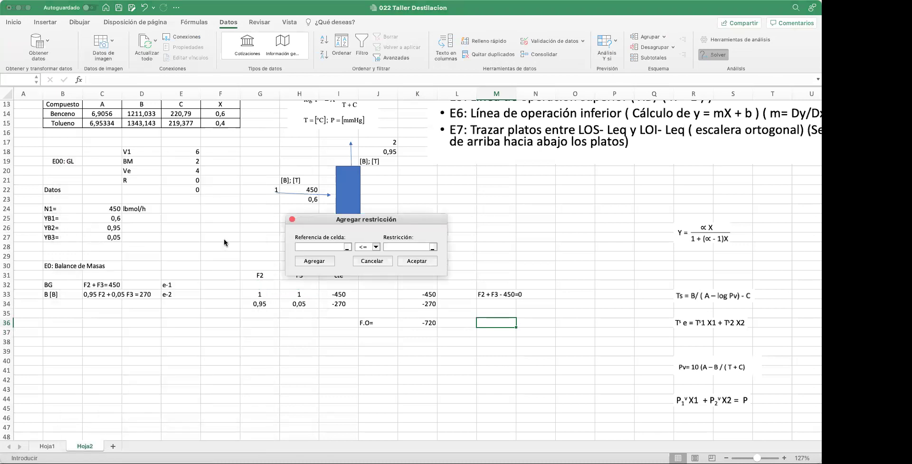
left_click_drag(398, 224, 548, 201)
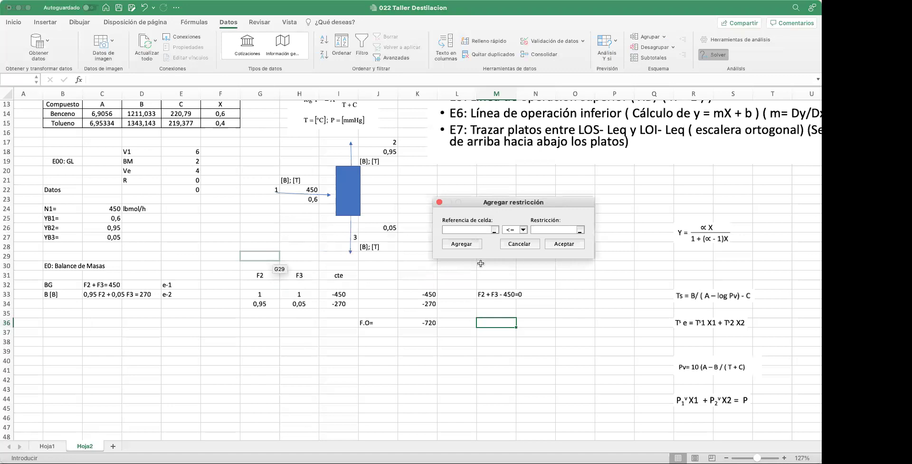
left_click(418, 294)
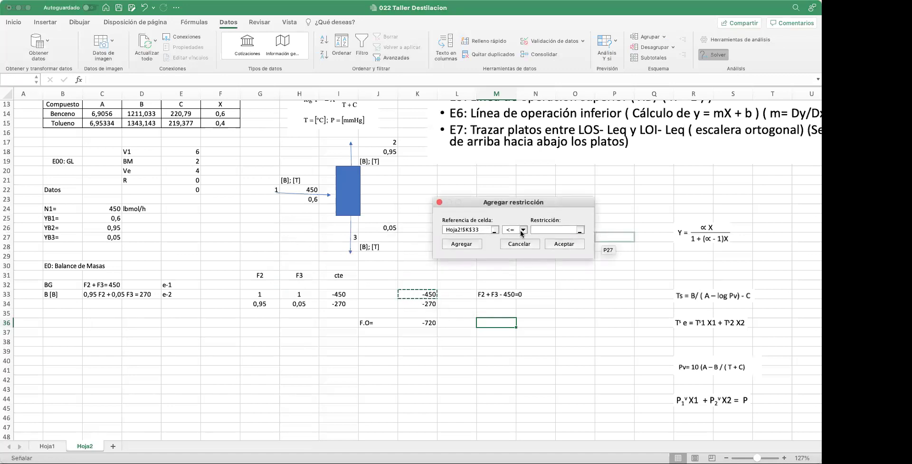
left_click(520, 230)
left_click(512, 246)
left_click(543, 232)
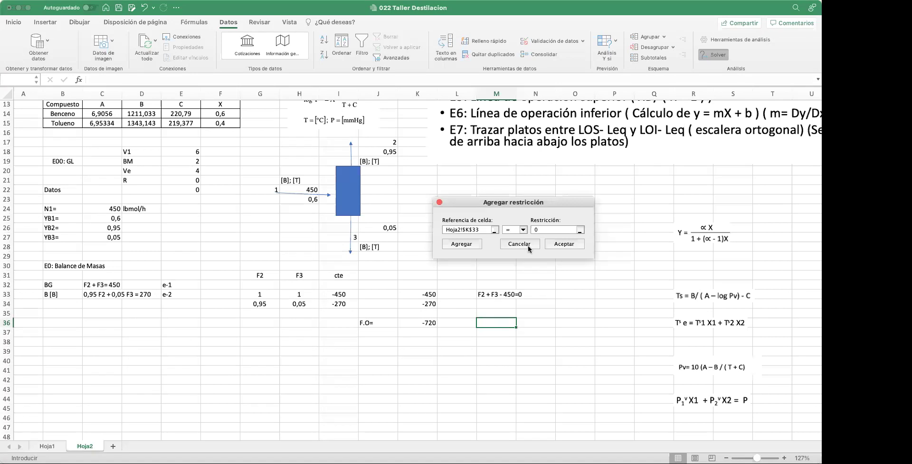
left_click(560, 245)
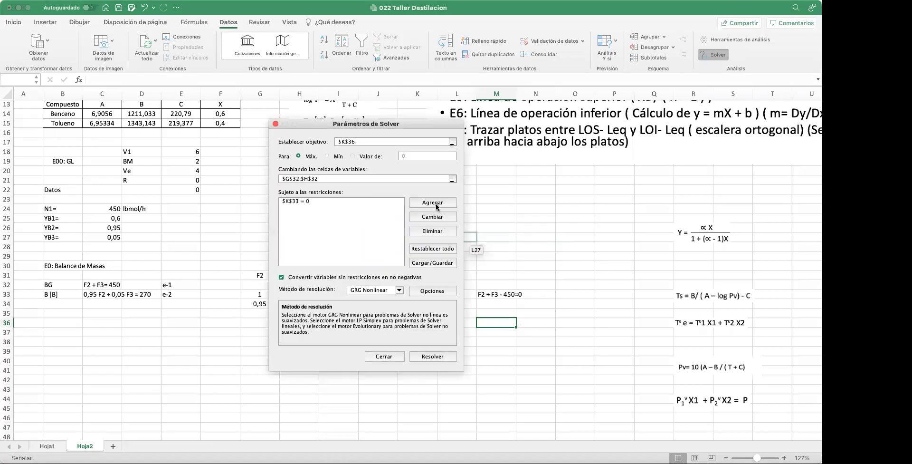
- Add a Solver constraint that requires the benzene balance residual K34 to equal 0
left_click(435, 203)
left_click_drag(413, 212, 248, 248)
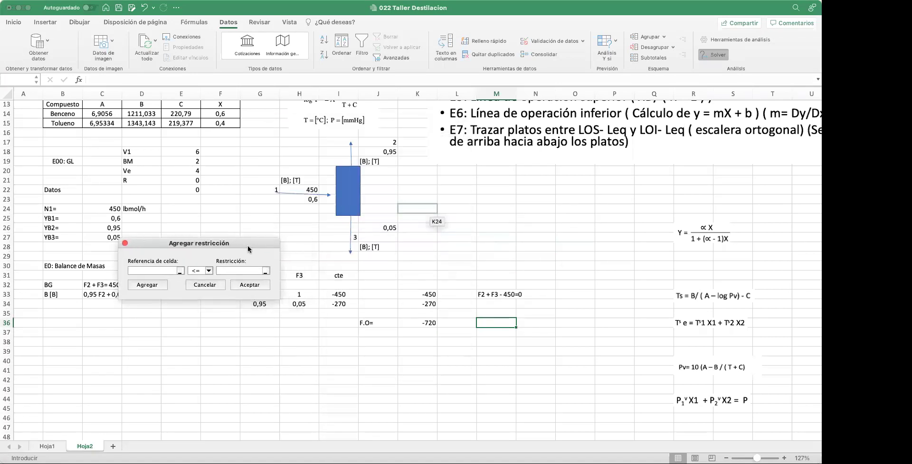
left_click(431, 305)
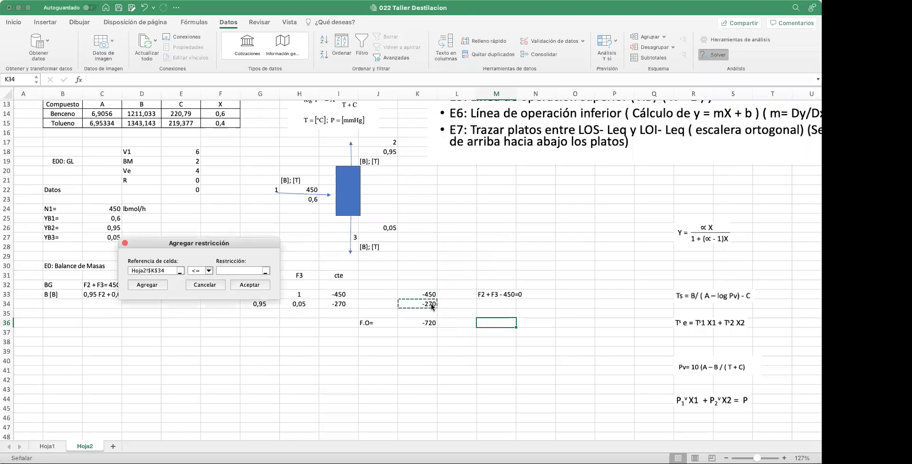
left_click(204, 271)
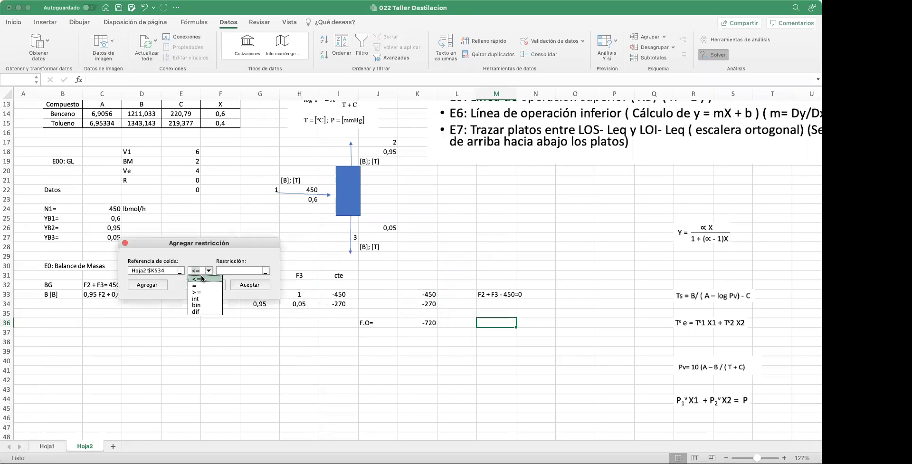
left_click(195, 285)
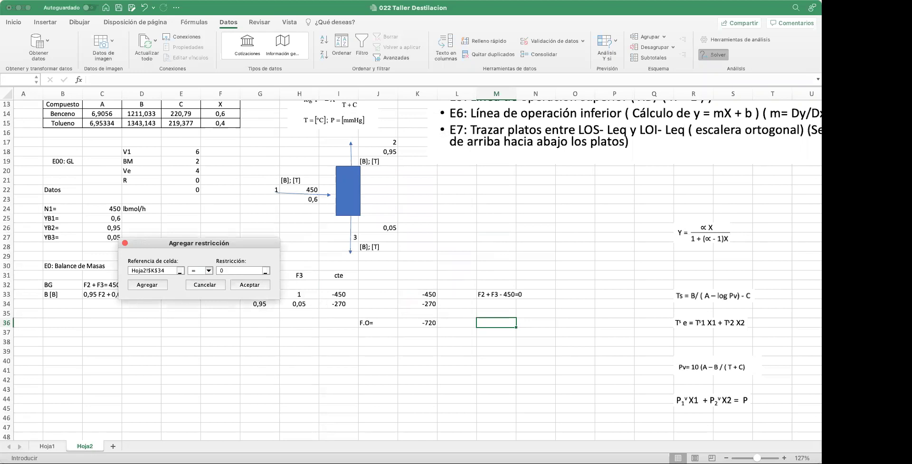
left_click(248, 283)
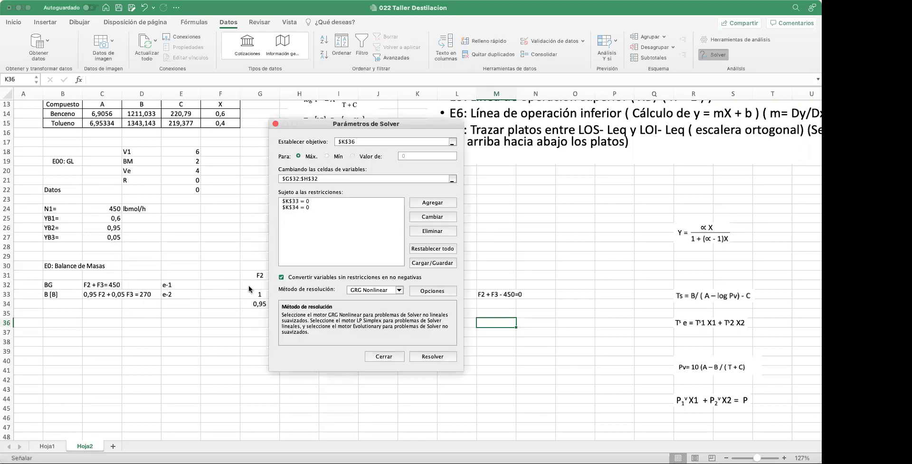
- Solve the model for the two flows and keep the Solver solution in the worksheet
left_click(433, 356)
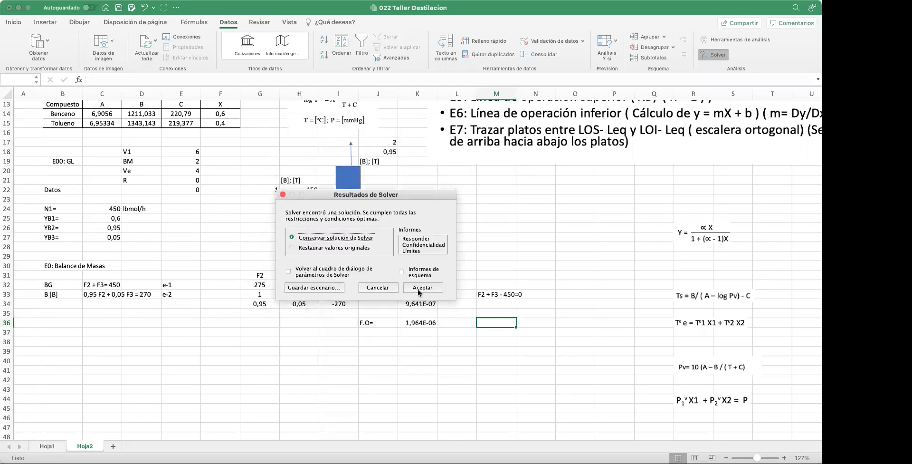
left_click(419, 291)
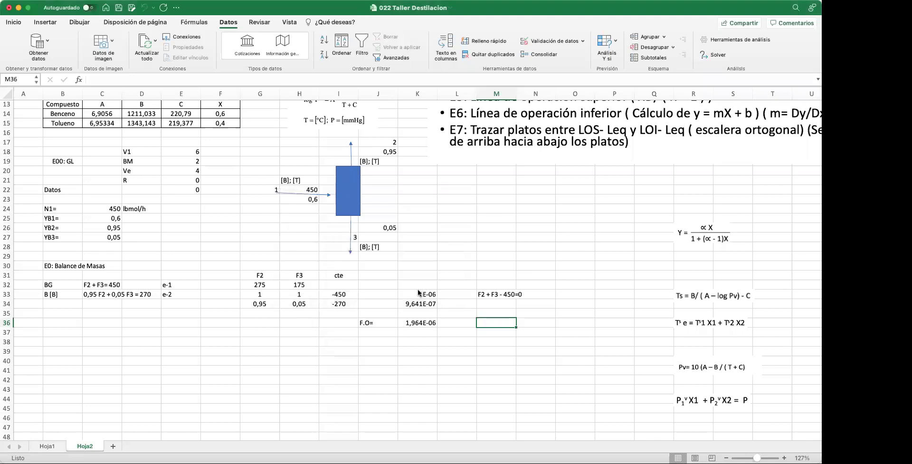
left_click(199, 371)
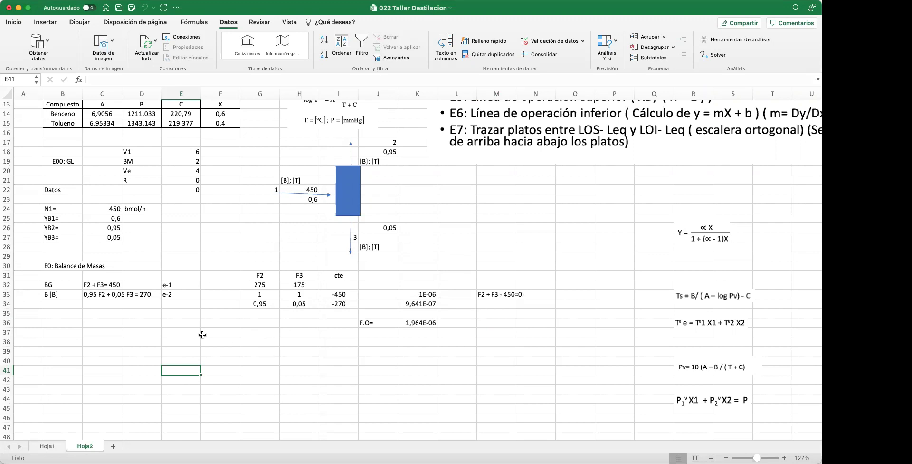
- Record the solved flows below the balance equations: "F2=" with 275 in B36:C36 and "F3=" with 175 in B37:C37
left_click(53, 330)
key("Up")
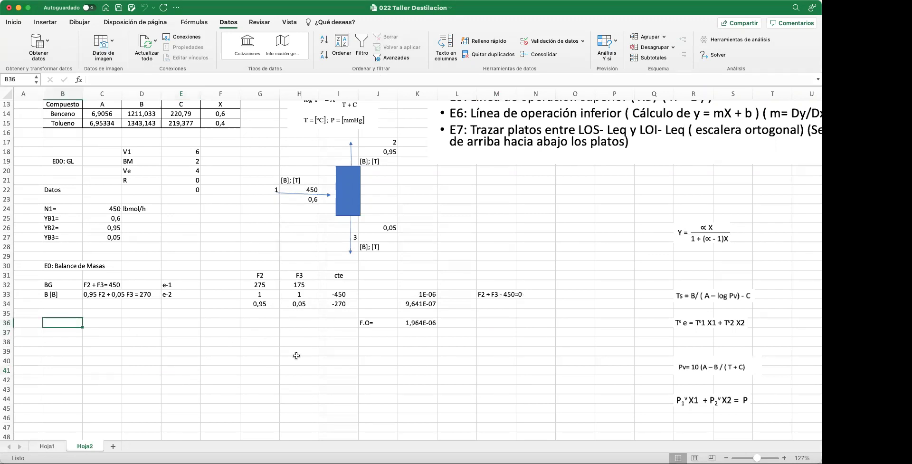
type("F2=")
key("Tab")
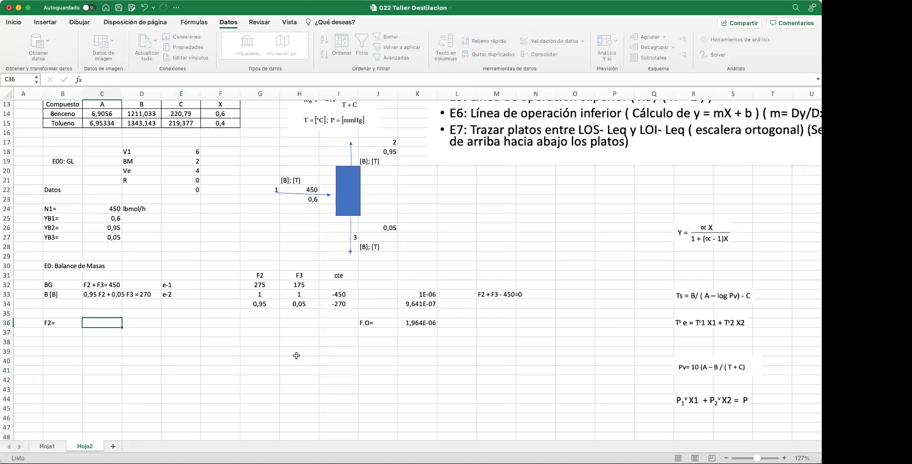
type("275")
key("Return")
key("Left")
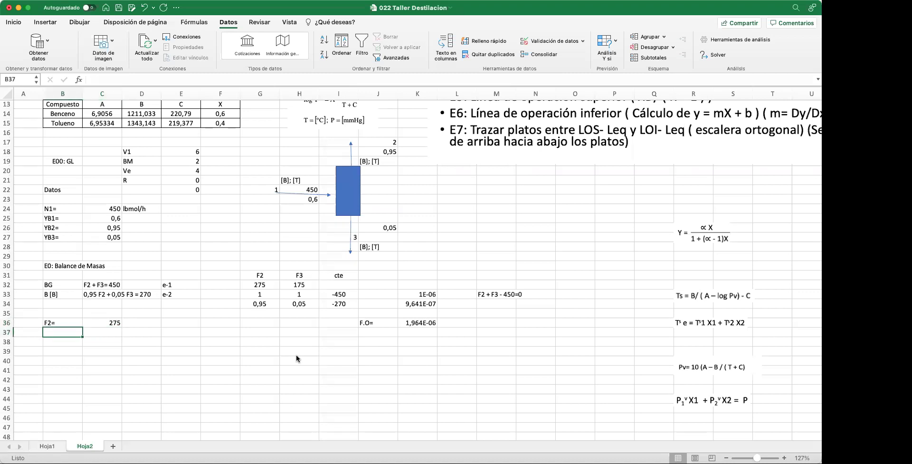
type("F3=")
key("Tab")
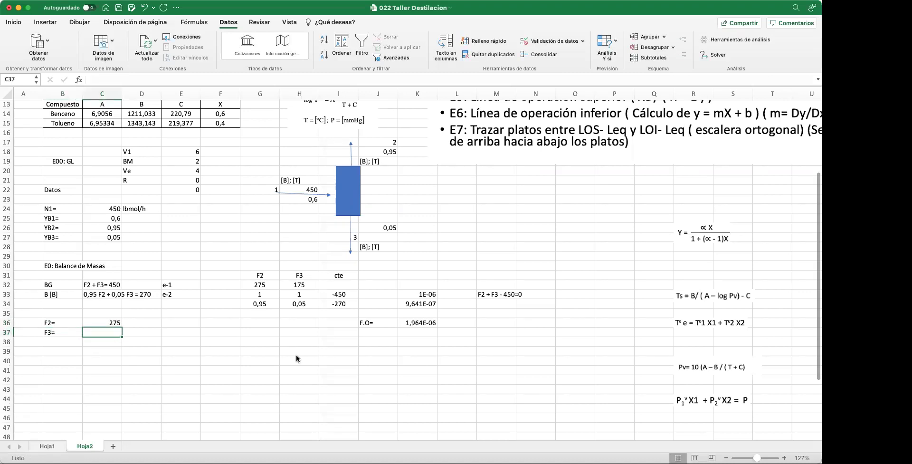
type("175")
key("Return")
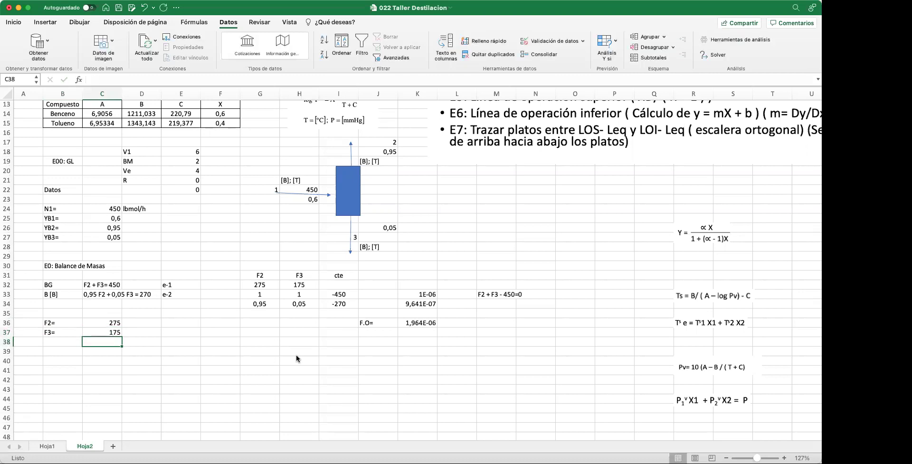
- Enter the unit lbmol/h beside both flow values in D36 and D37
left_click(136, 325)
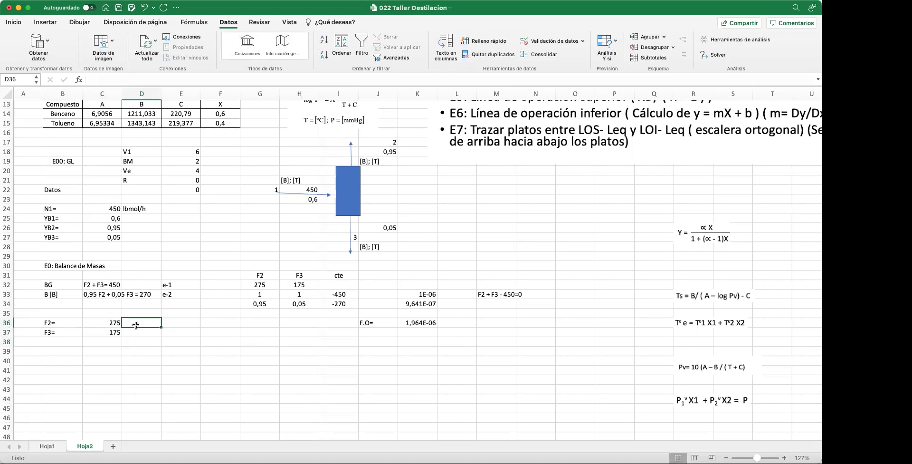
type("lbmol/h")
key("Return")
type("l")
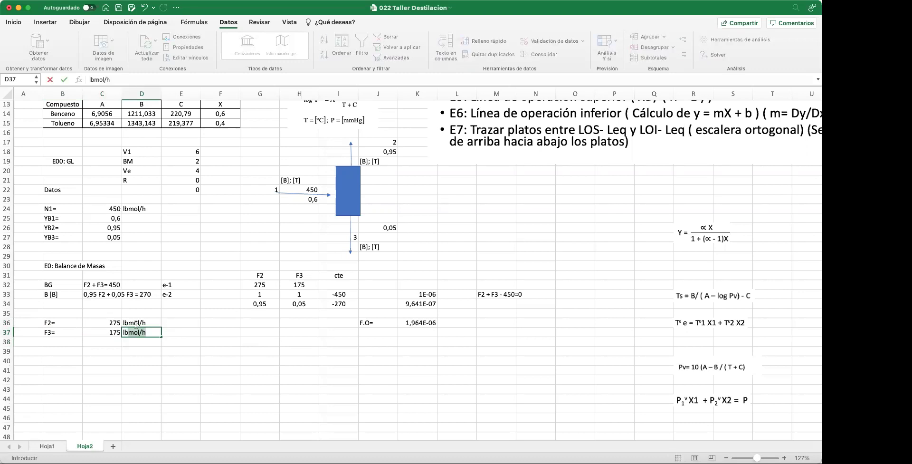
key("Return")
left_click(127, 360)
- Right-align the F2= and F3= labels in B36:B37
left_click_drag(66, 323, 62, 335)
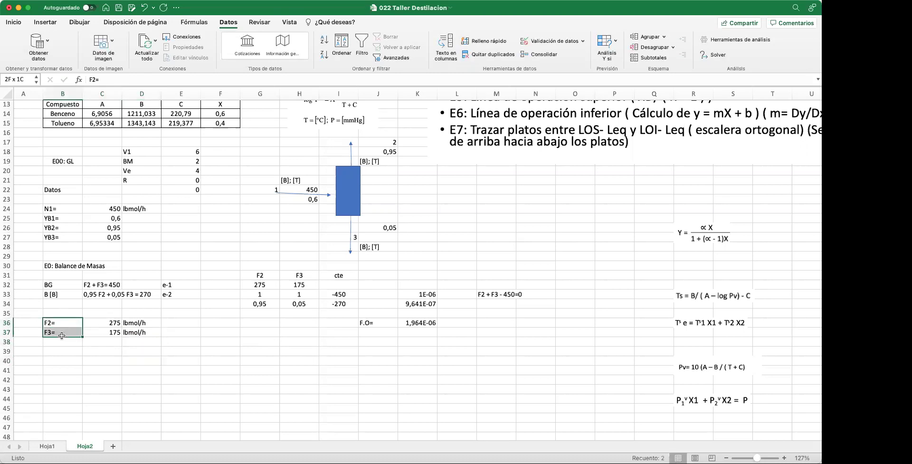
left_click(14, 22)
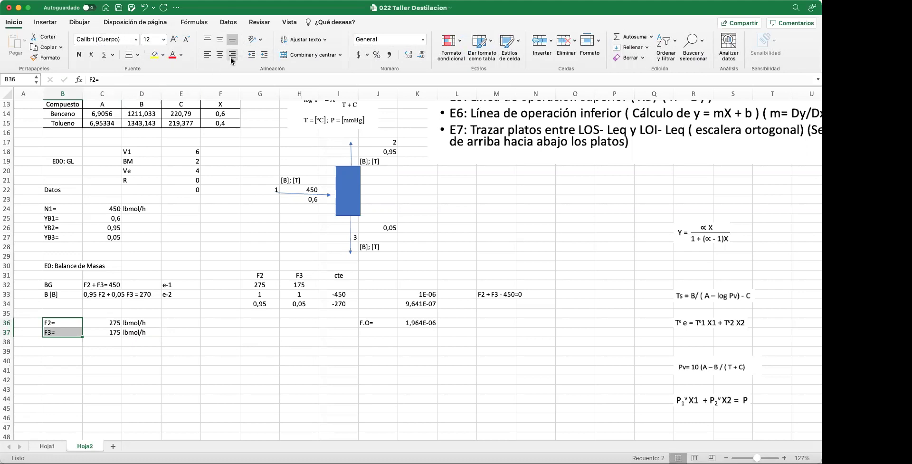
left_click(87, 373)
mouse_move(62, 325)
left_mouse_down()
mouse_move(61, 343)
mouse_move(62, 325)
mouse_move(62, 333)
left_mouse_up()
left_click(233, 54)
left_click(110, 328)
left_click(83, 353)
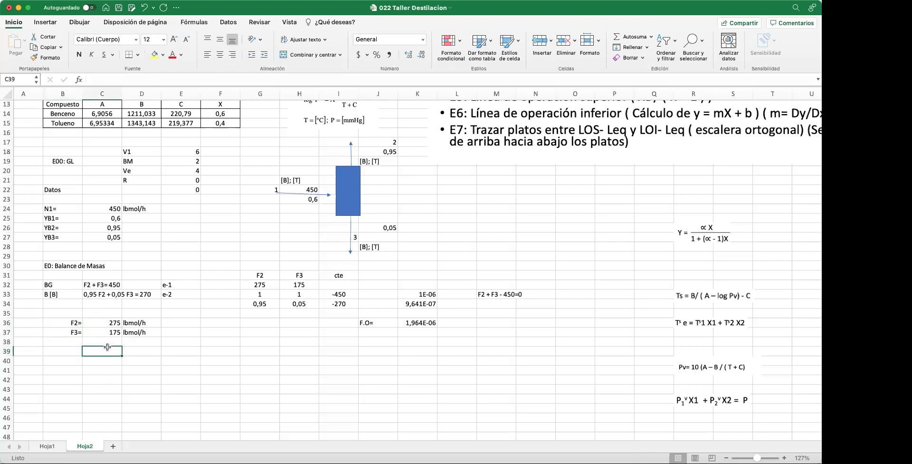
- Review the problem statement and the list of stages, and enter the heading "E01: Linea de alimentación" in B40
left_click(85, 362)
left_click(69, 363)
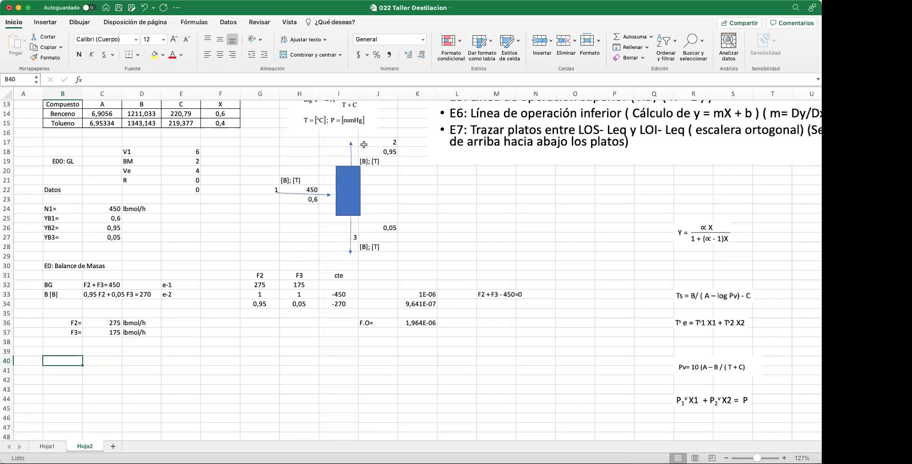
scroll(134, 378, "up", 1)
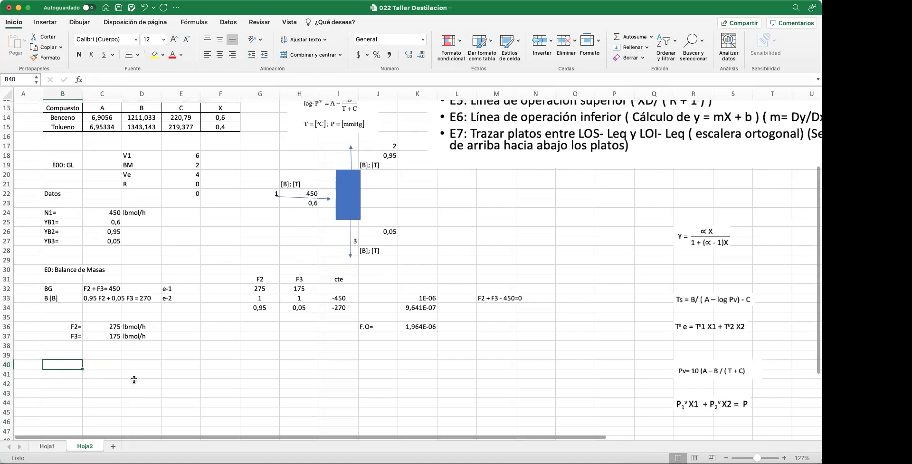
scroll(152, 374, "up", 5)
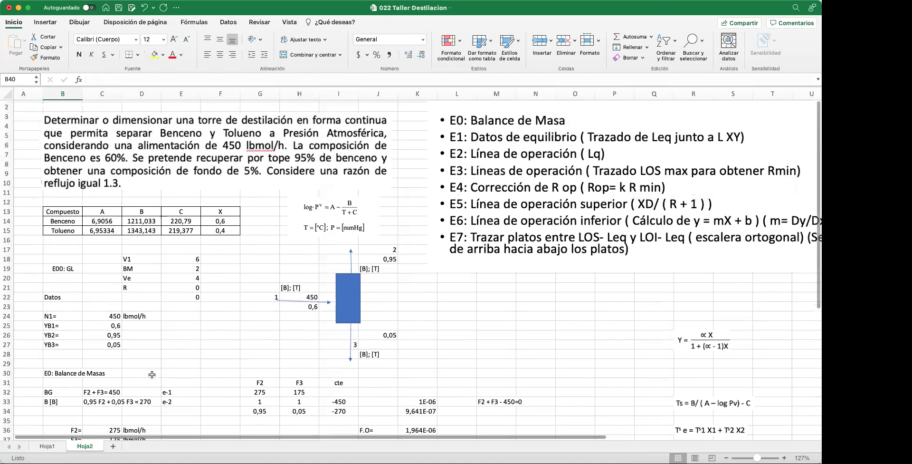
scroll(152, 375, "up", 2)
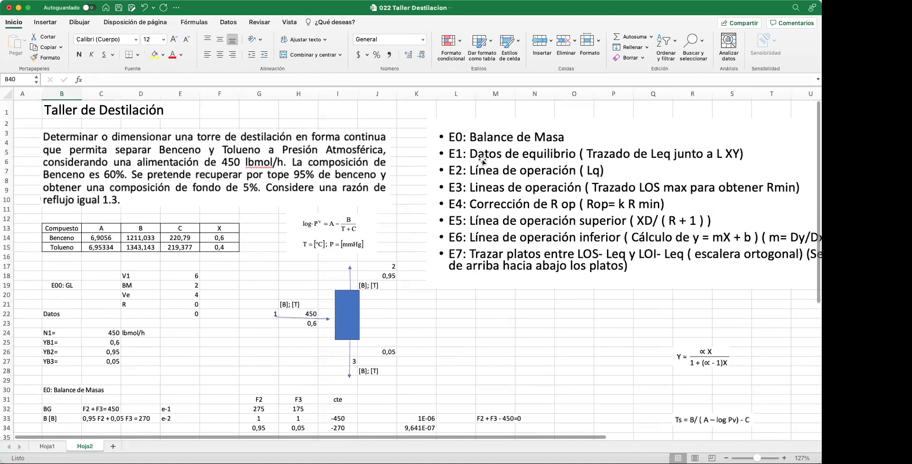
scroll(428, 203, "down", 2)
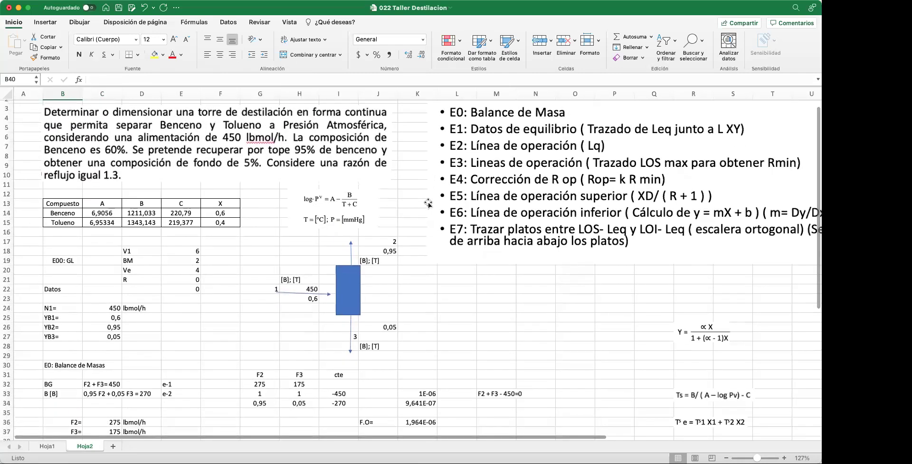
scroll(428, 203, "down", 5)
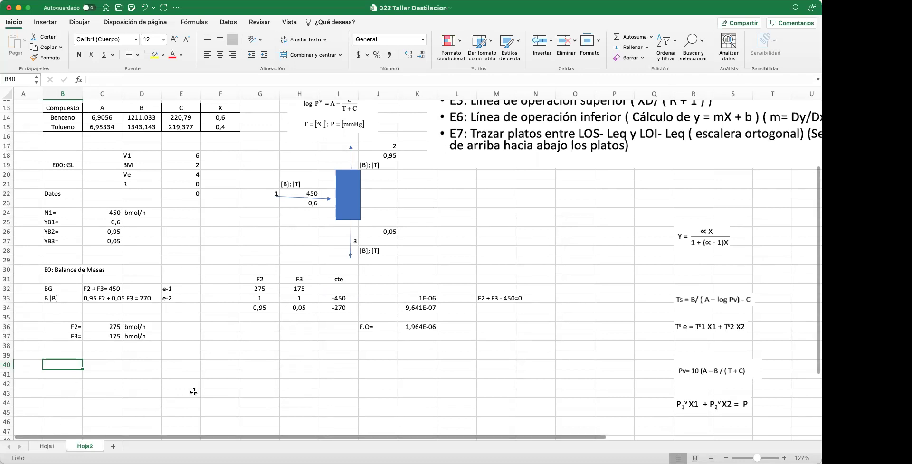
type("E01: L")
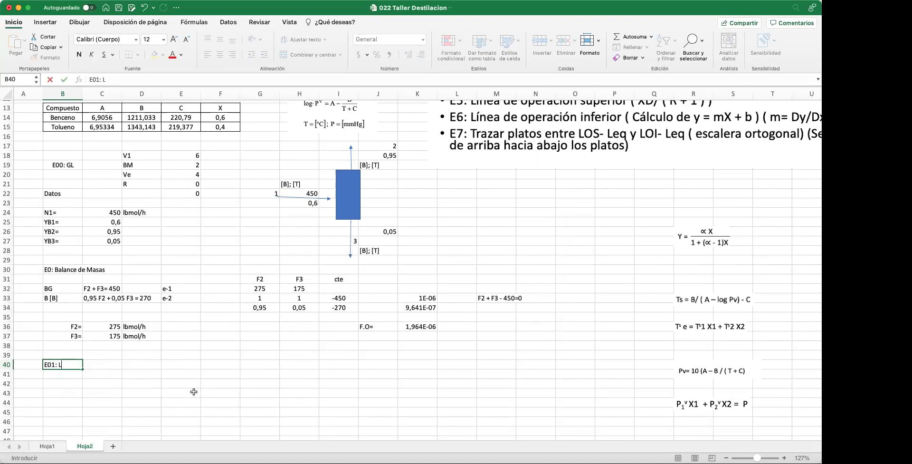
type("inea de alimentación")
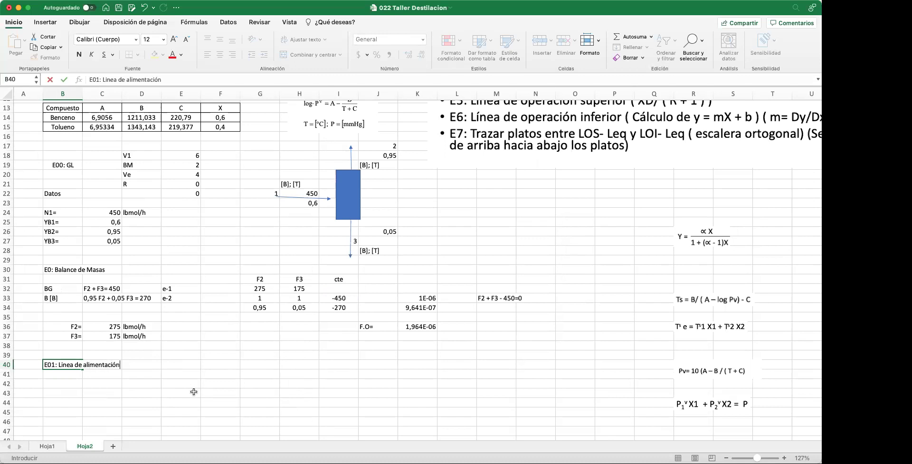
key("Return")
- Draw a straight line about 1.65" long sloping down from H38 to I43, beside the feed line heading
left_click(192, 391)
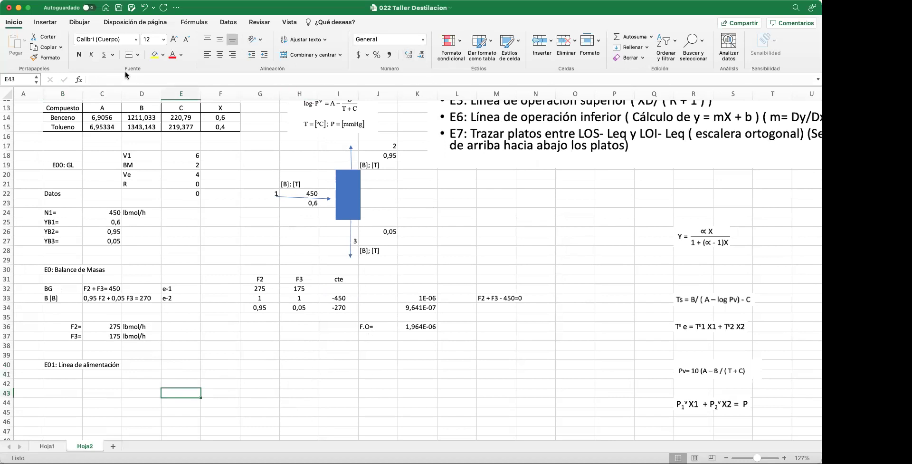
left_click(40, 23)
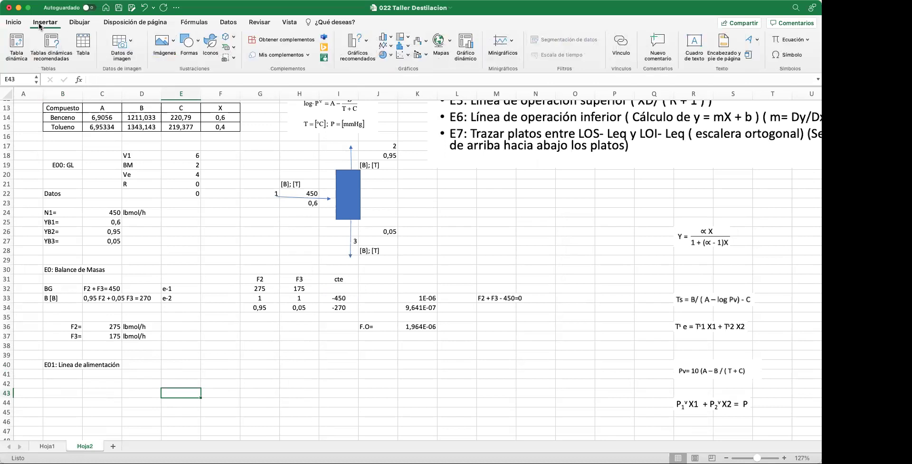
left_click(193, 43)
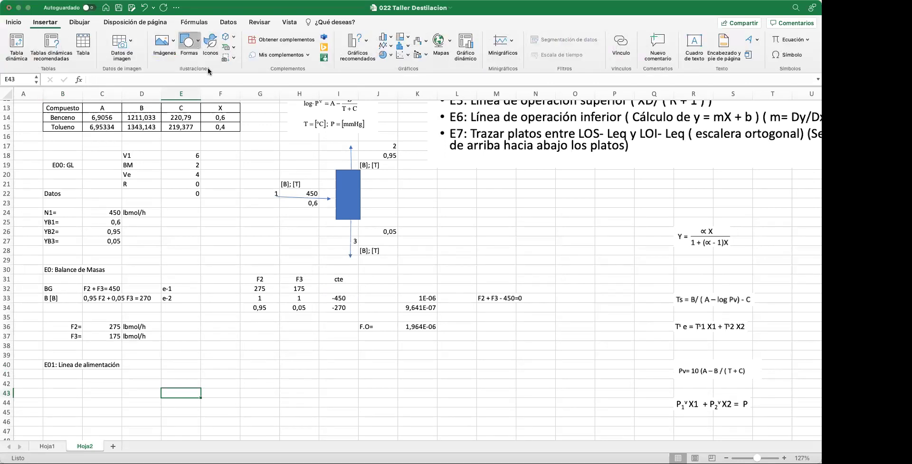
left_click(207, 74)
left_click_drag(300, 347, 356, 390)
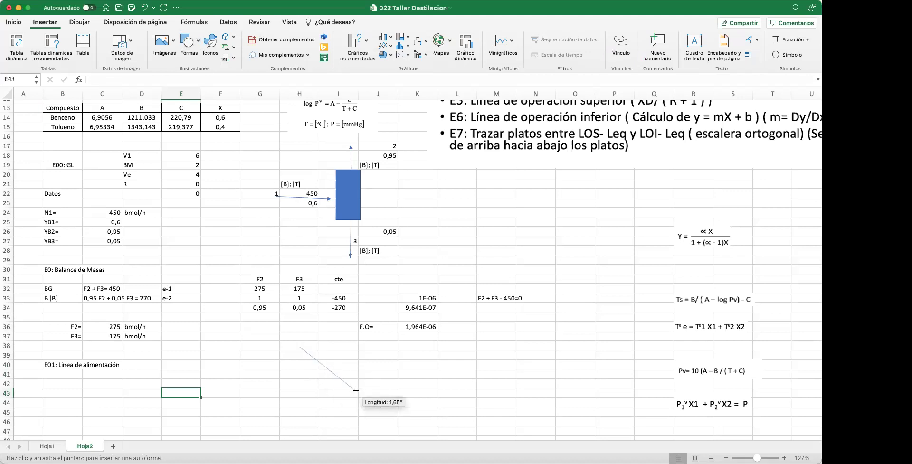
left_click(426, 345)
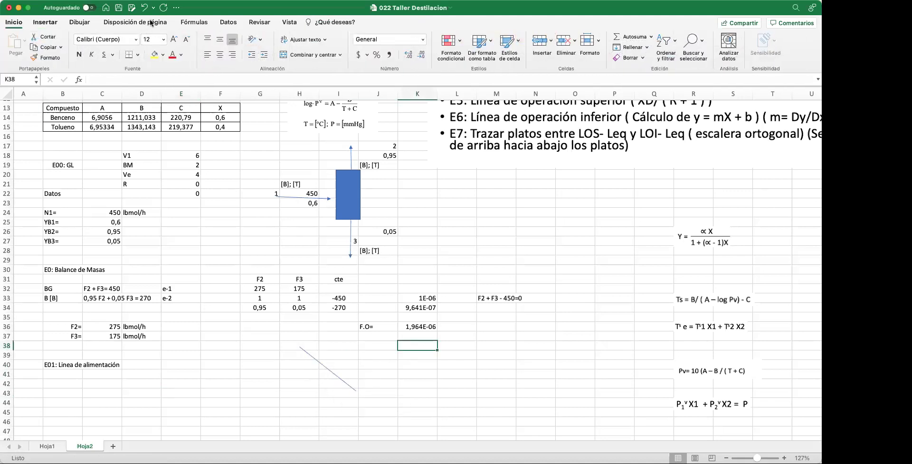
- Draw a diagonal line about 2.75" wide and 2.41" high from K36 down to H47, crossing the short line
left_click(74, 21)
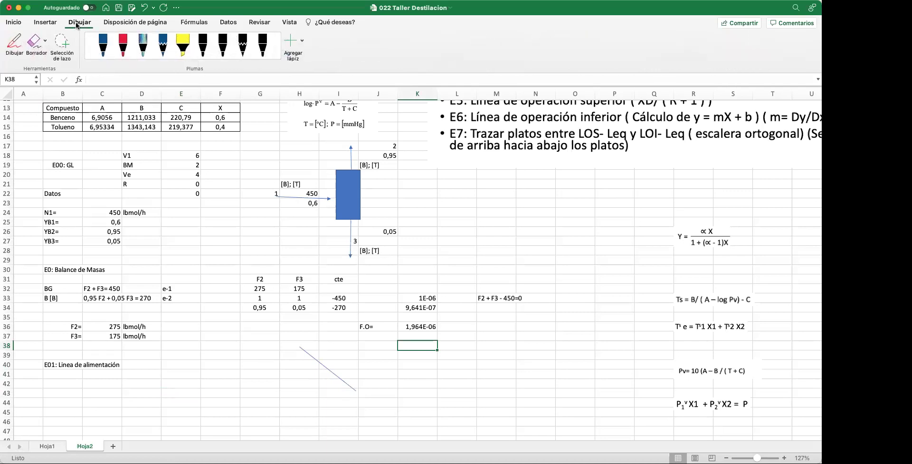
left_click(77, 22)
left_click(82, 24)
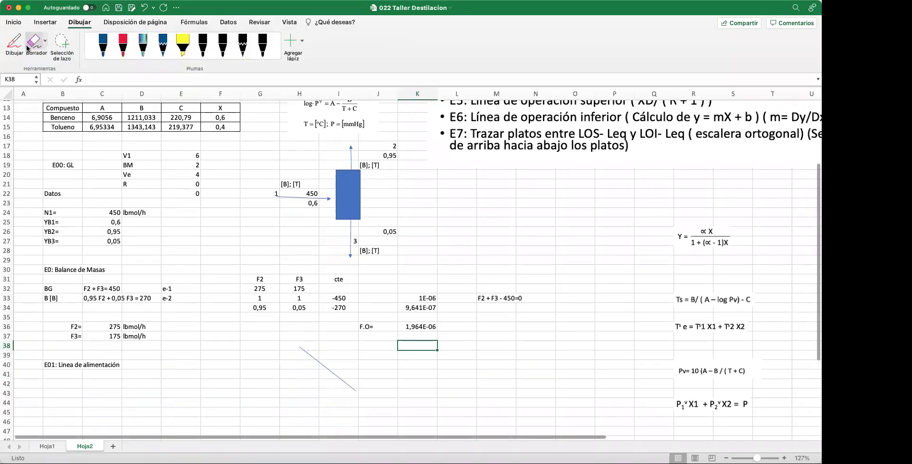
left_click(52, 23)
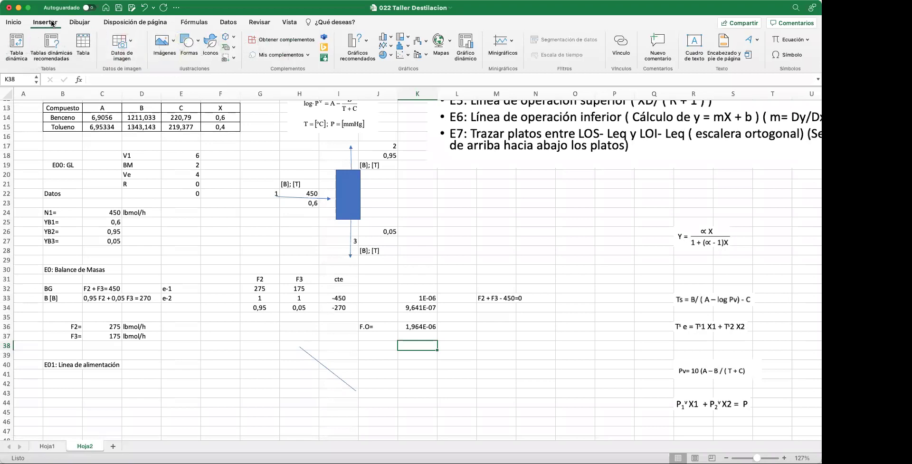
left_click(193, 46)
left_click(200, 69)
left_click_drag(398, 326, 280, 431)
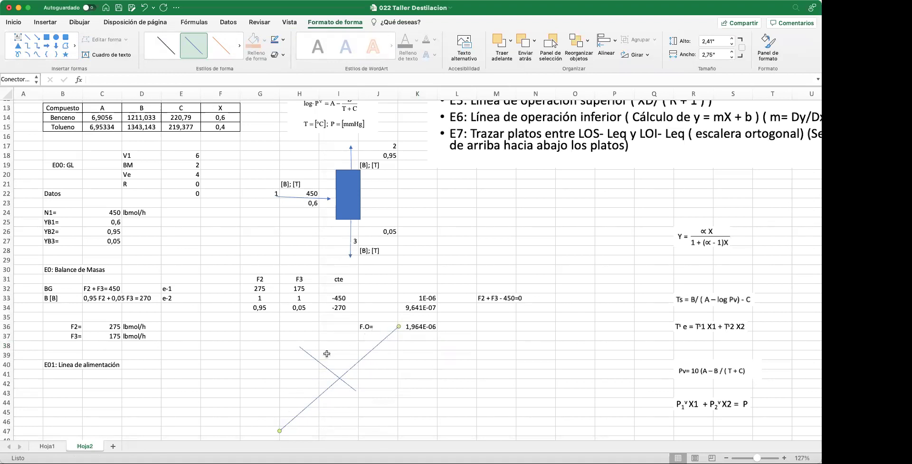
- Attach the short line's lower end to the diagonal and pivot its free end through several directions, leaving it about 1.43" wide and 1.13" high
left_click(307, 352)
left_click_drag(298, 346, 301, 351)
scroll(349, 385, "down", 3)
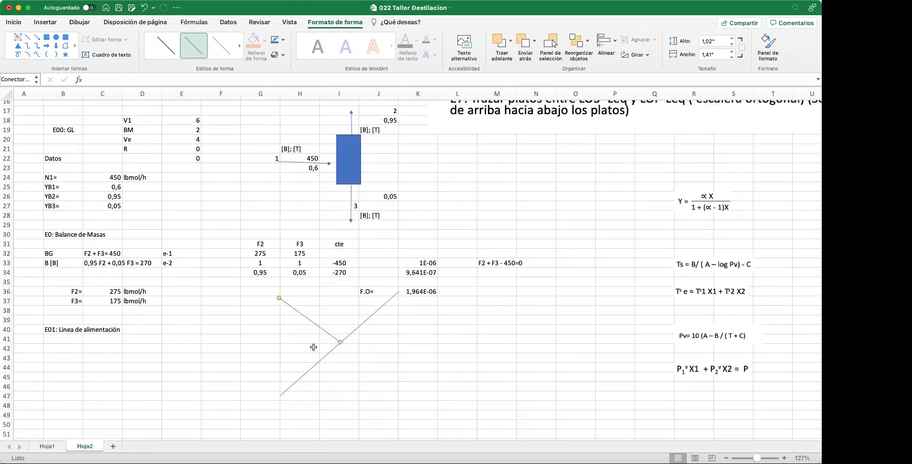
scroll(314, 346, "up", 5)
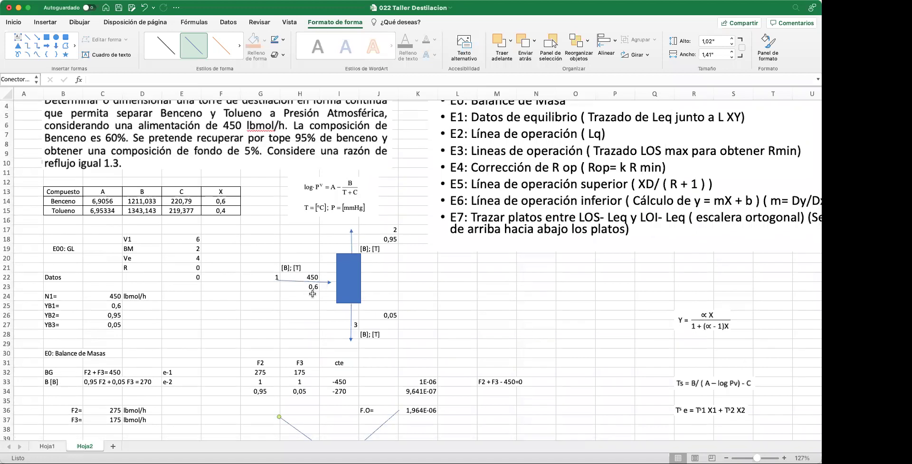
scroll(313, 294, "down", 7)
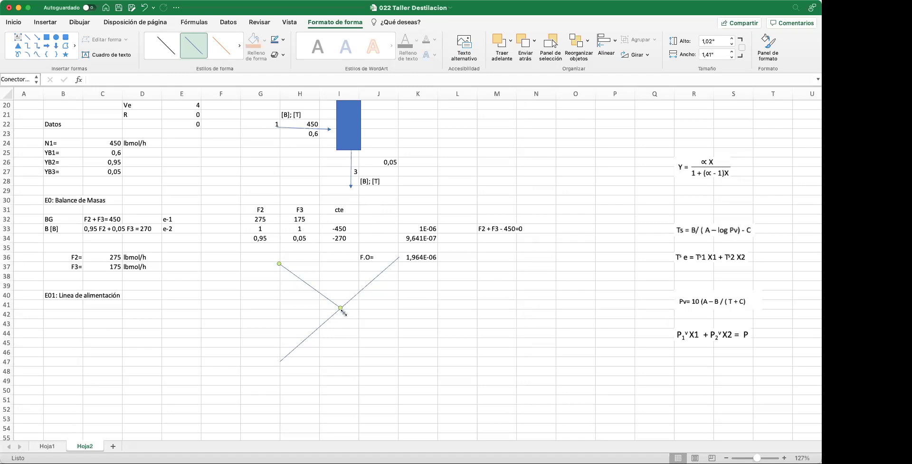
left_click_drag(279, 264, 248, 307)
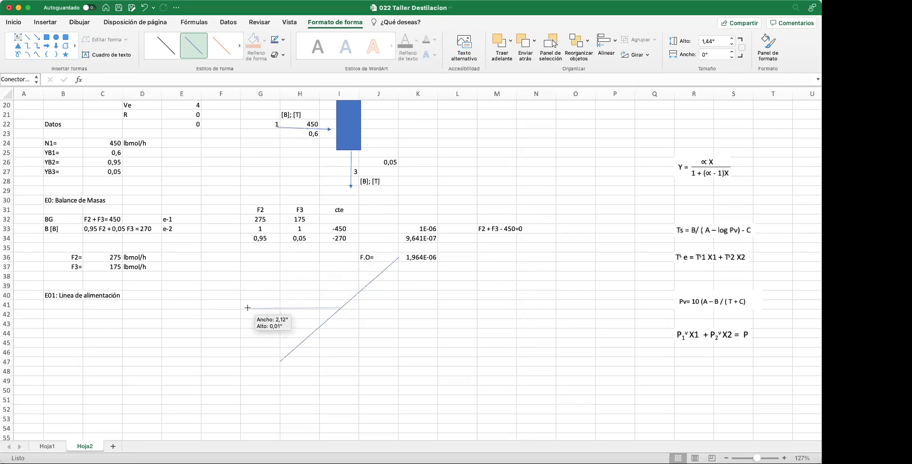
left_click_drag(247, 307, 278, 259)
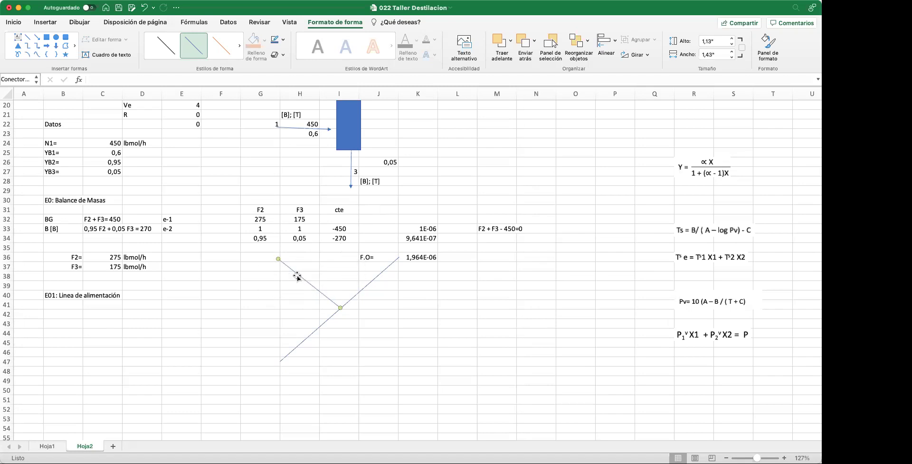
- Delete both the diagonal line and the short sloping line
left_click(361, 292)
key("Delete")
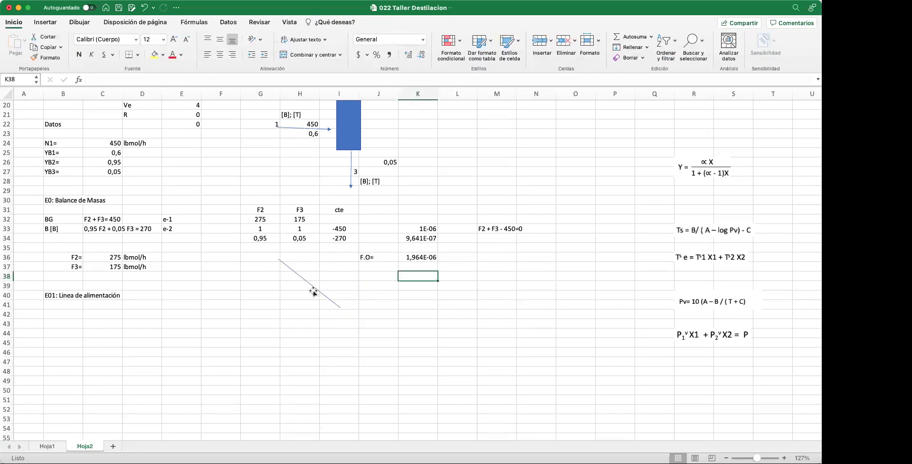
left_click(314, 291)
key("Delete")
- Move the text box listing stages E0 to E7 down to just below the Y = αX/(1+(α-1)X) equation
scroll(509, 325, "up", 10)
scroll(509, 325, "down", 8)
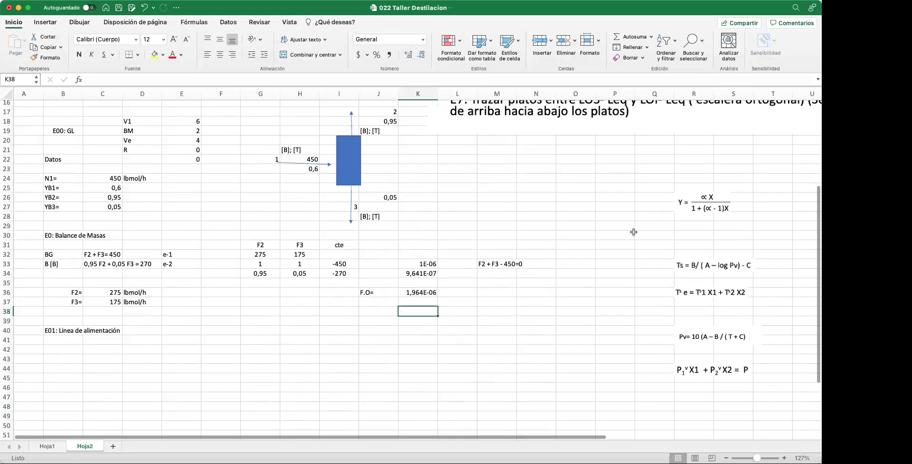
scroll(634, 231, "up", 3)
left_click_drag(632, 181, 687, 430)
- Move the feed line equation image y = q/(q-1)·x - xF/(q-1) below the E01 heading, around B42:D44
left_click(714, 150)
left_click_drag(715, 149, 119, 286)
left_click(181, 296)
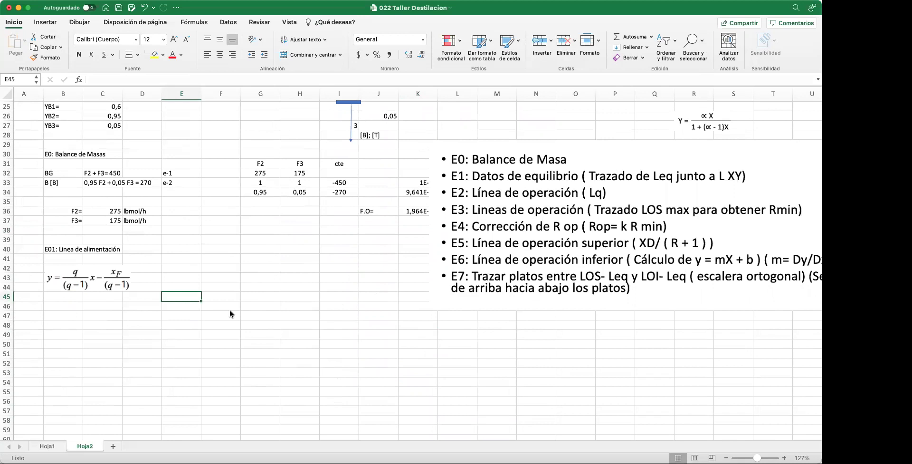
- Draw a diagonal line about 3.28" wide and 2.46" high beside the feed line equation, from I40 down to E51
scroll(229, 309, "up", 5)
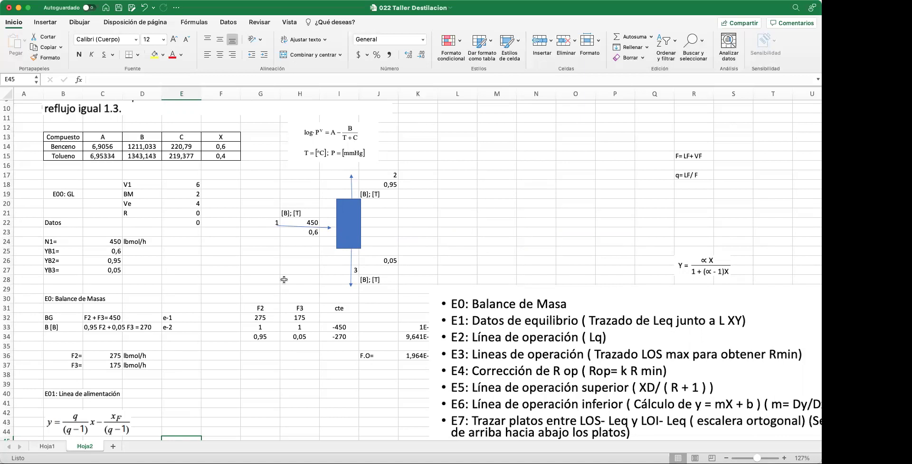
scroll(284, 279, "down", 5)
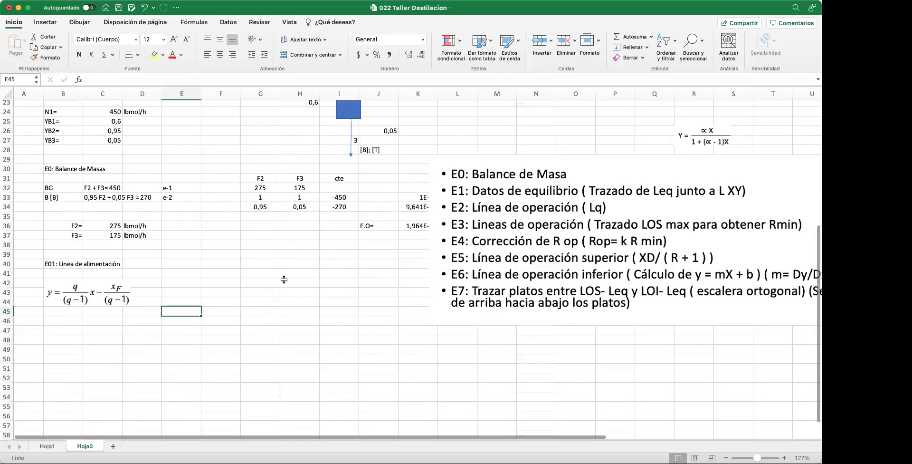
scroll(189, 279, "down", 1)
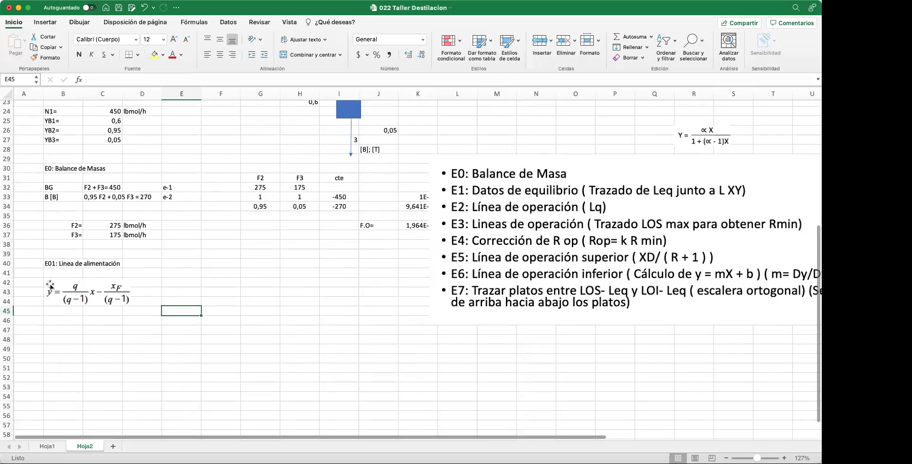
scroll(342, 291, "up", 1)
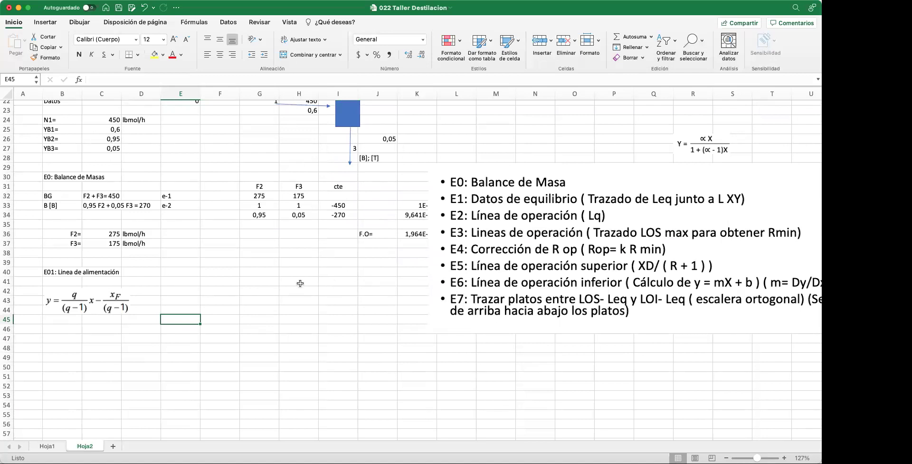
scroll(301, 283, "up", 10)
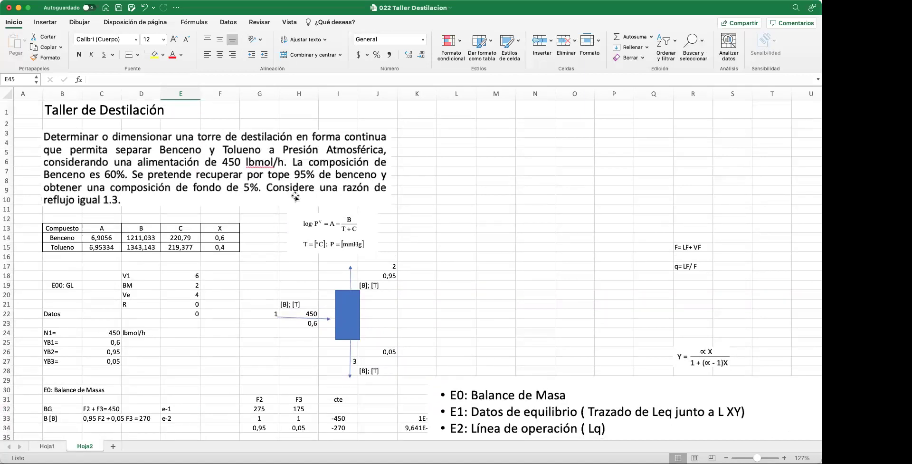
scroll(295, 197, "down", 6)
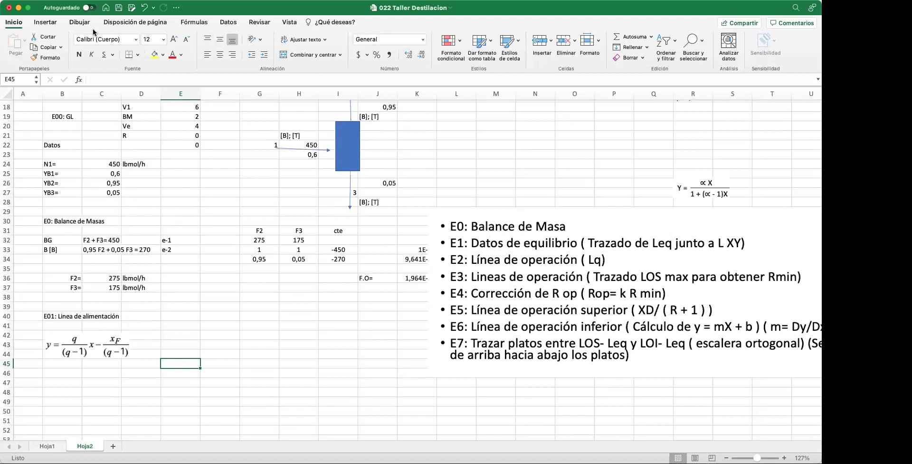
left_click(54, 24)
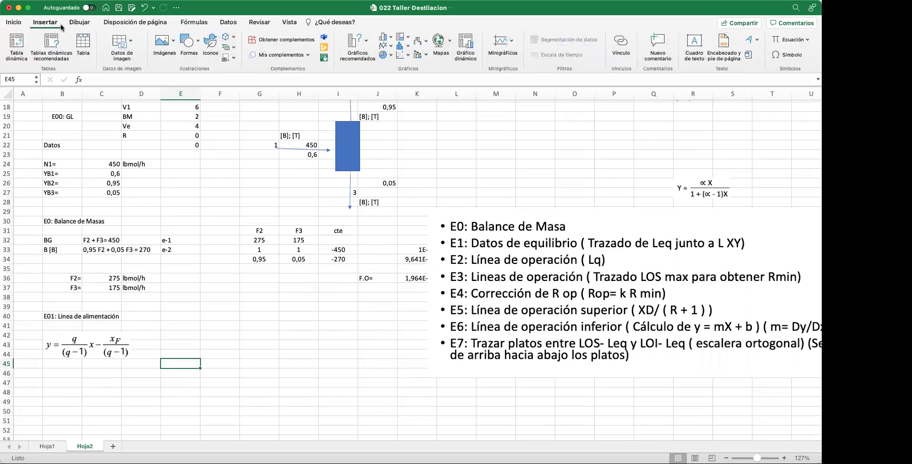
left_click(201, 73)
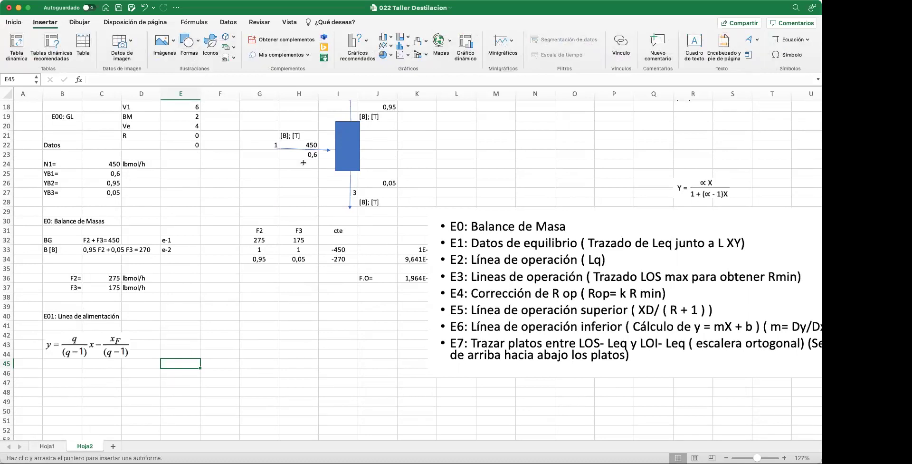
left_click_drag(325, 314, 223, 420)
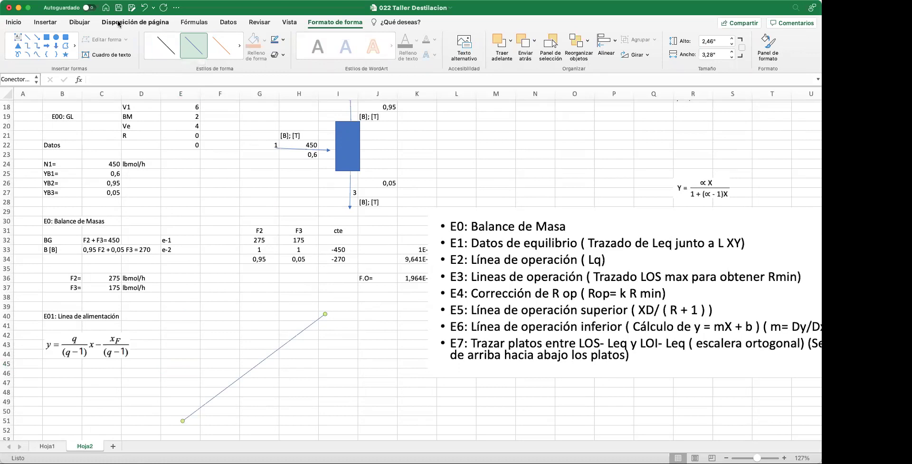
- Draw a line up from the middle of the diagonal, then swing its free end to horizontal and to about 1.63" wide by 1.14" high
left_click(52, 22)
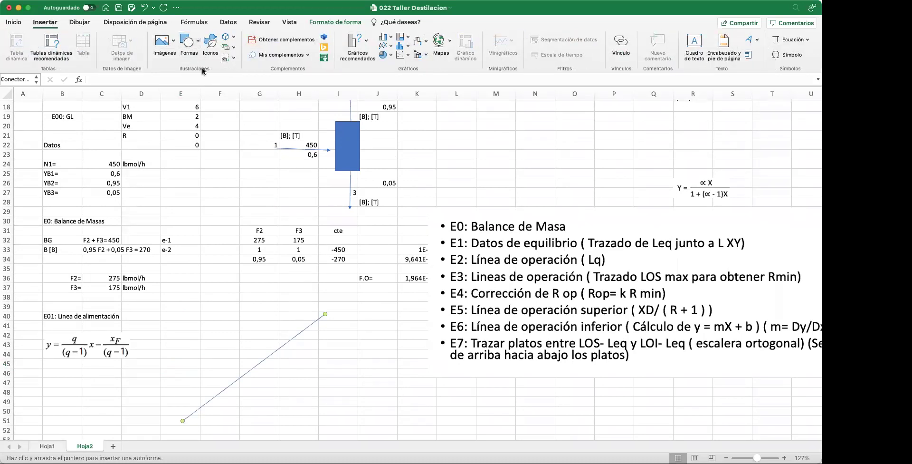
left_click_drag(279, 348, 279, 276)
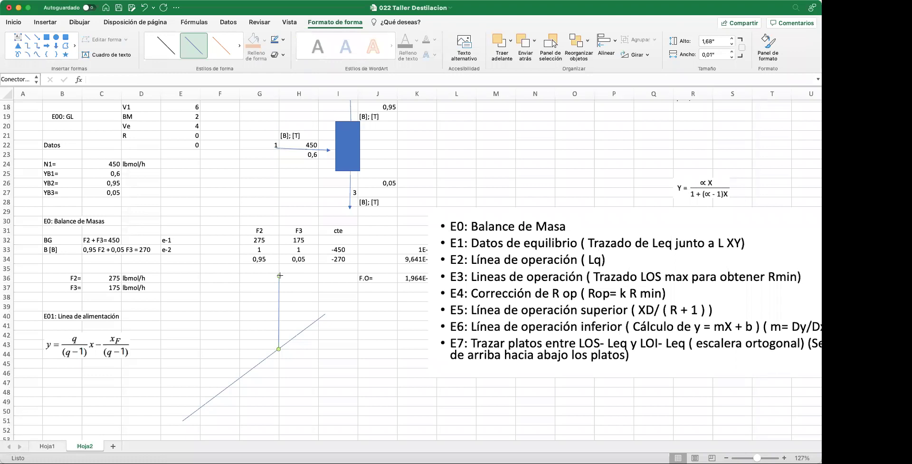
left_click_drag(280, 276, 168, 349)
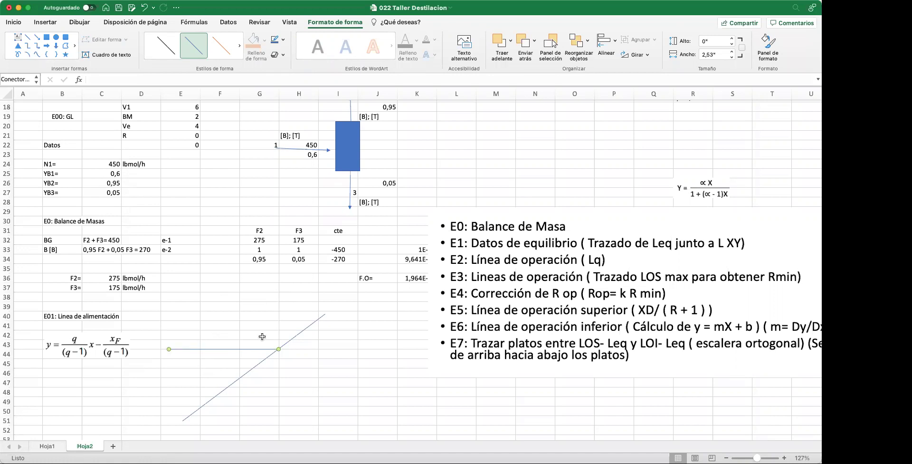
left_click_drag(169, 348, 208, 300)
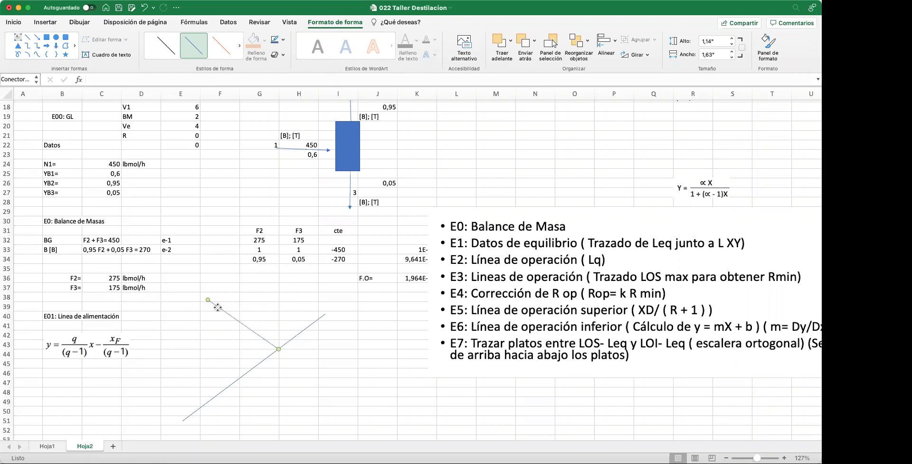
- Delete the sloping line and the diagonal line beside the feed line equation
key("Delete")
left_click(289, 341)
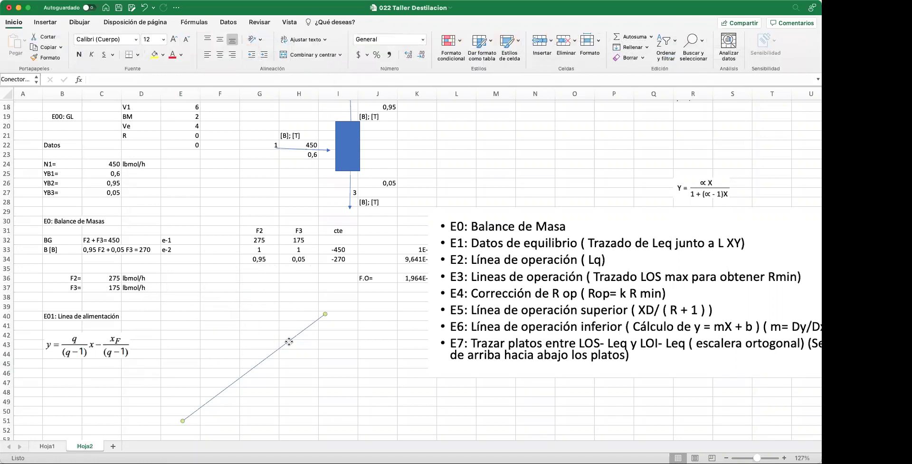
key("Delete")
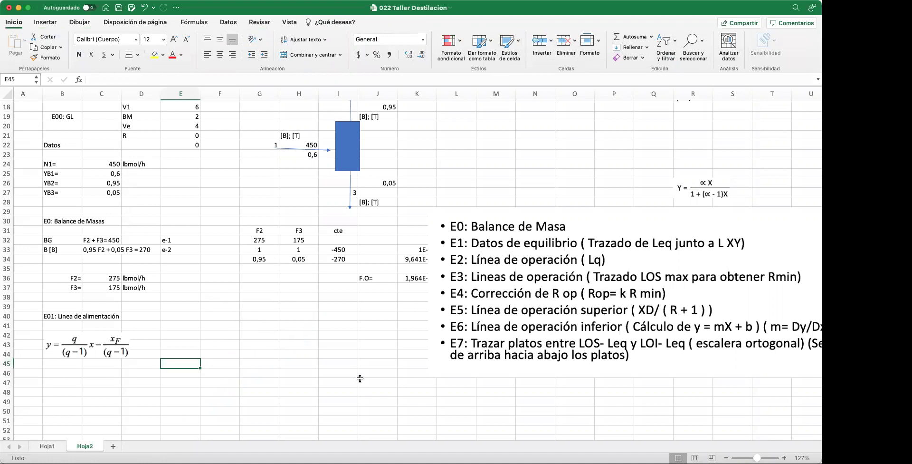
left_click(225, 379)
left_click(64, 382)
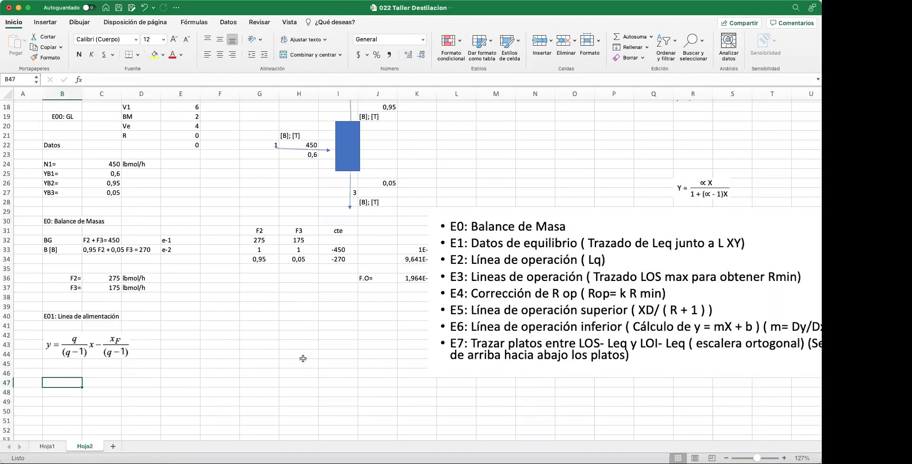
- Label the feed line equation as e-3 in cell E43
left_click(217, 344)
left_click(183, 346)
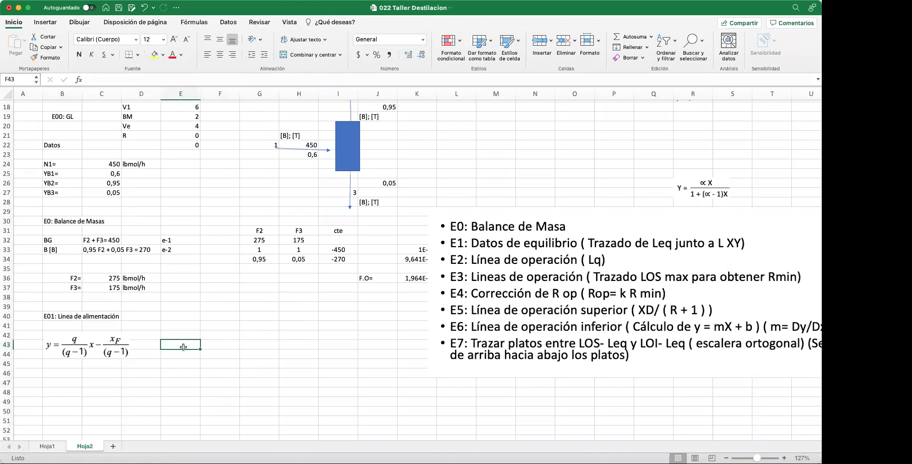
type("e-3")
key("Return")
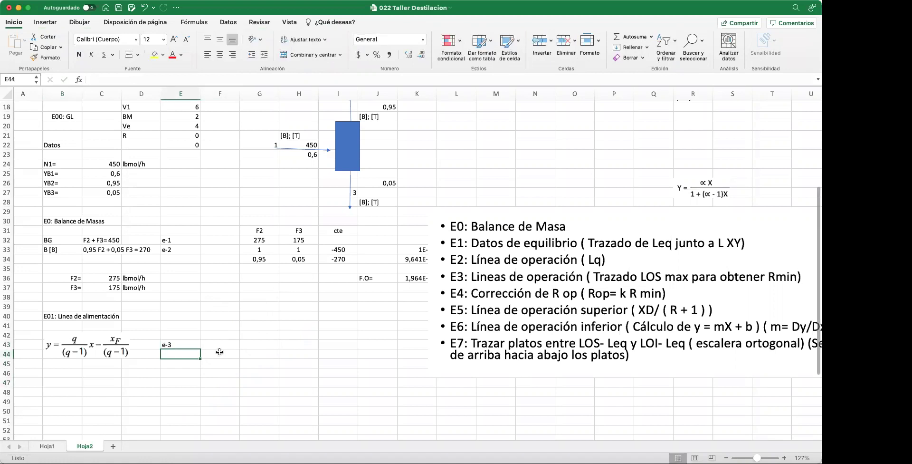
- Write the feed balance F= LF + VF in F43 and label it e-4 in G43
left_click(259, 345)
left_click(222, 343)
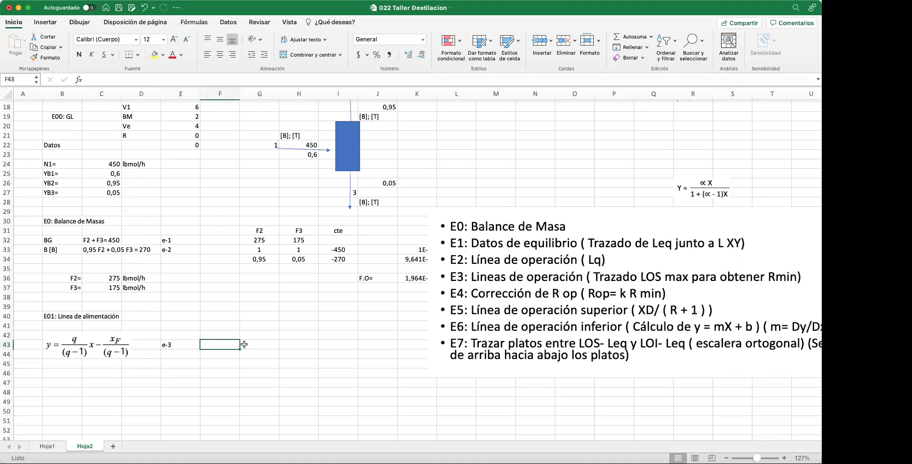
type("F=")
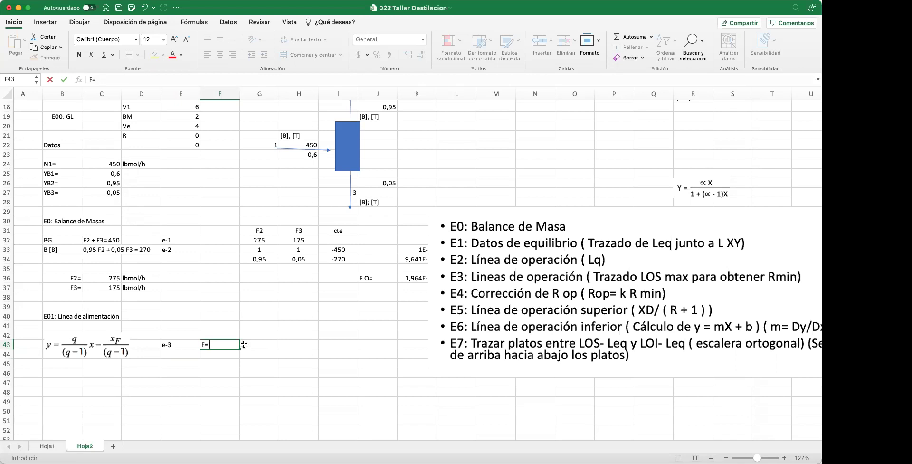
type("LF + VF")
key("Return")
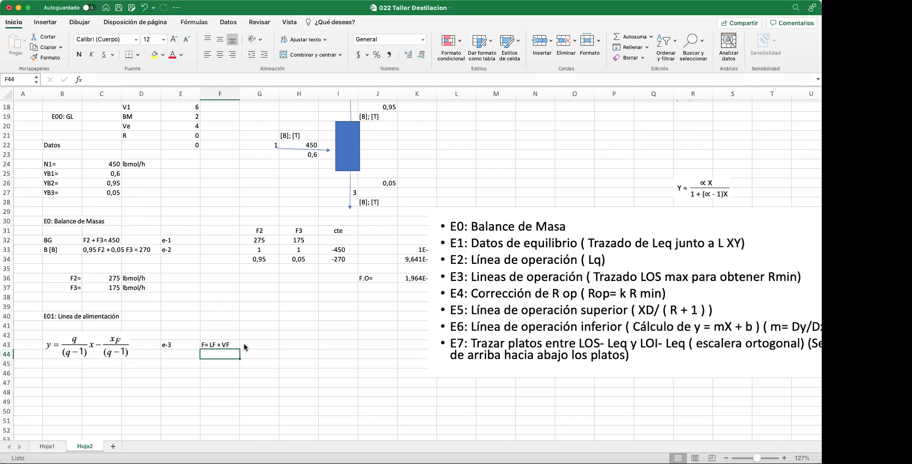
left_click(264, 343)
type("e-4")
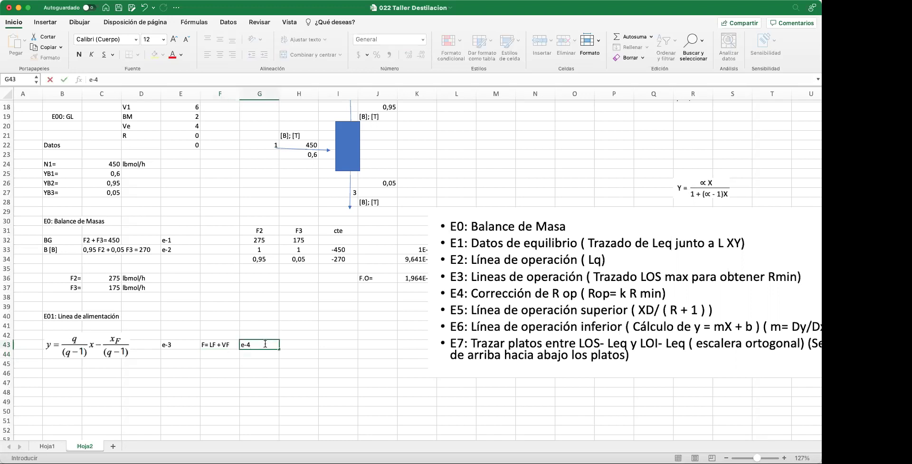
key("Return")
- Write the feed quality definition q= LF/ F in cell H43, following the reference formulas at the upper part of the sheet
left_click(308, 341)
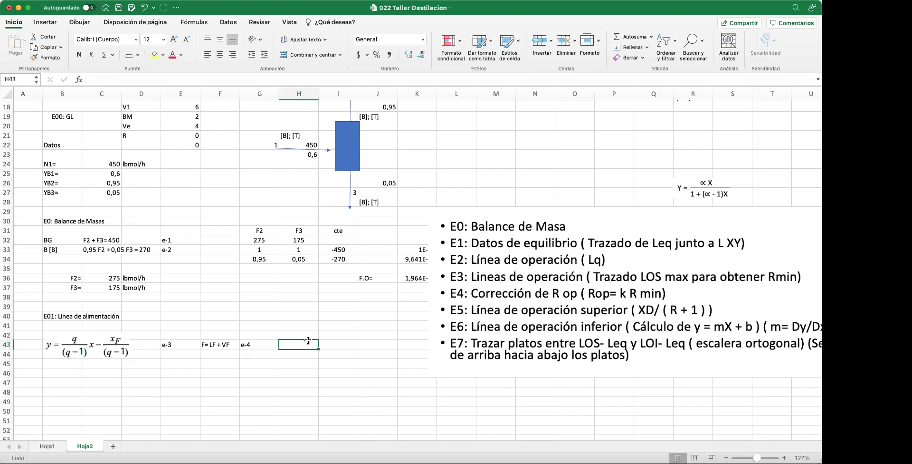
scroll(308, 340, "right", 1)
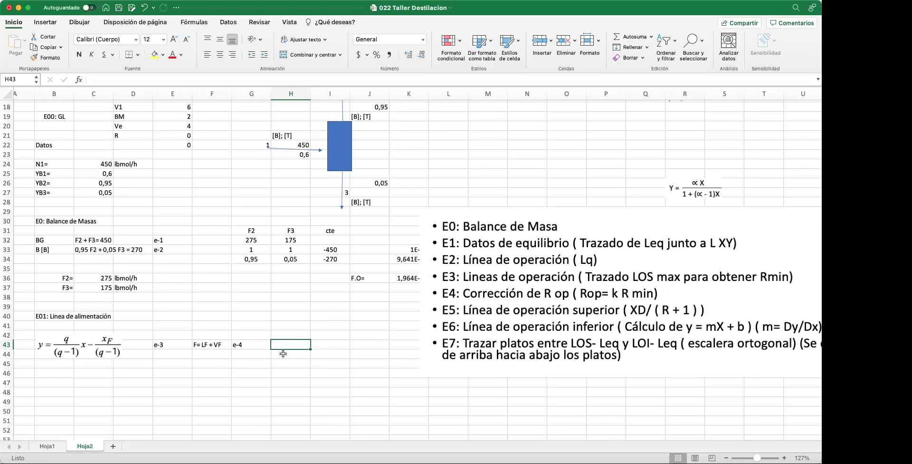
scroll(283, 353, "up", 5)
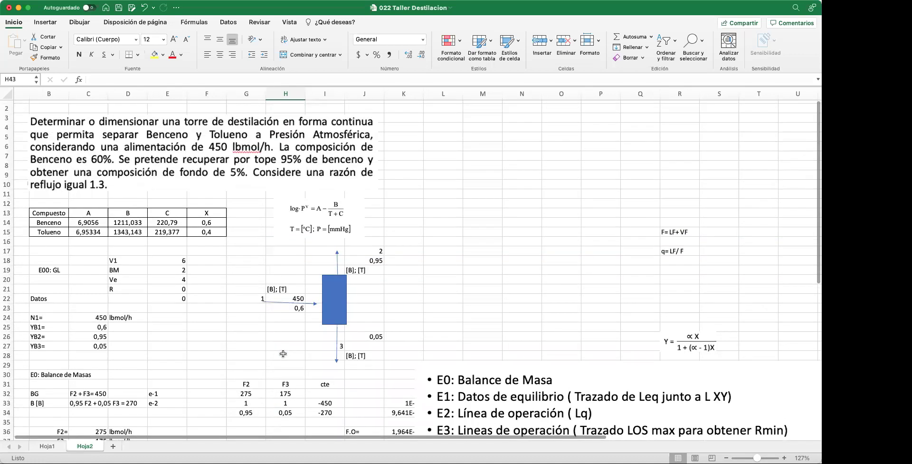
scroll(283, 354, "down", 3)
scroll(283, 354, "down", 5)
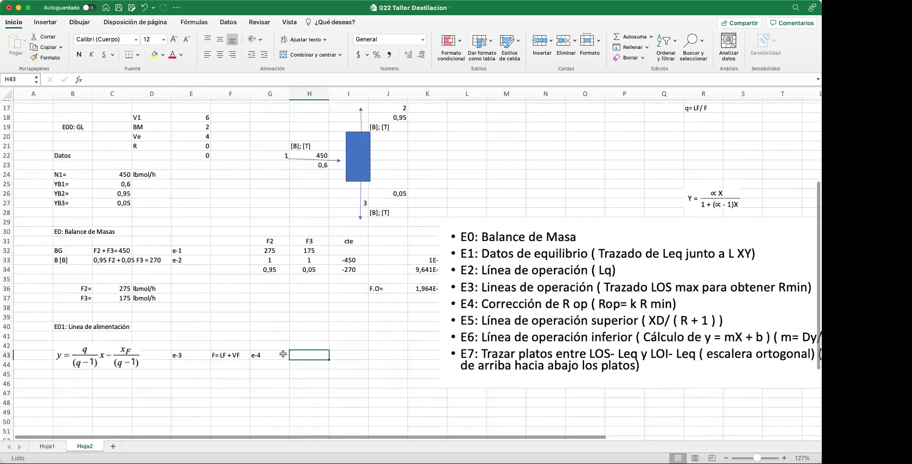
scroll(283, 354, "down", 1)
scroll(283, 354, "up", 2)
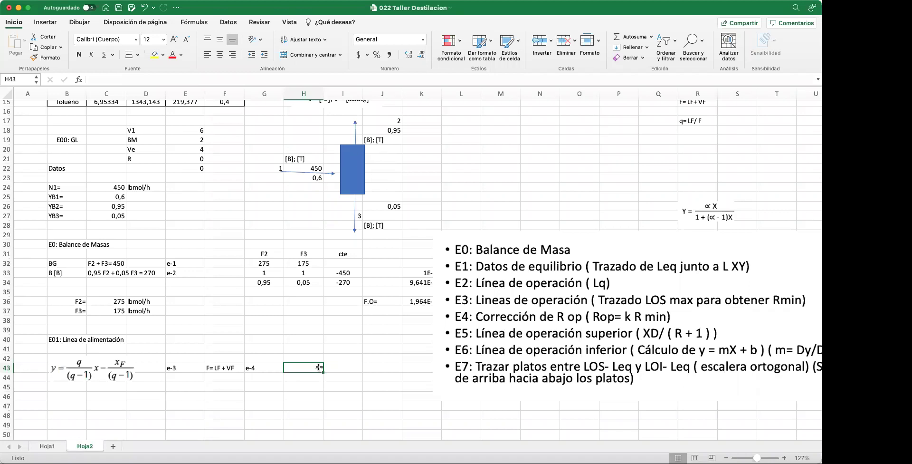
type("q")
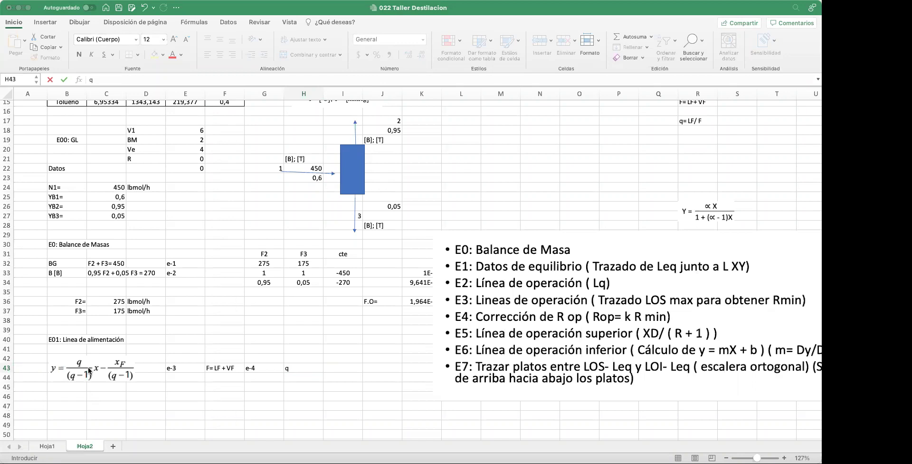
left_click(305, 370)
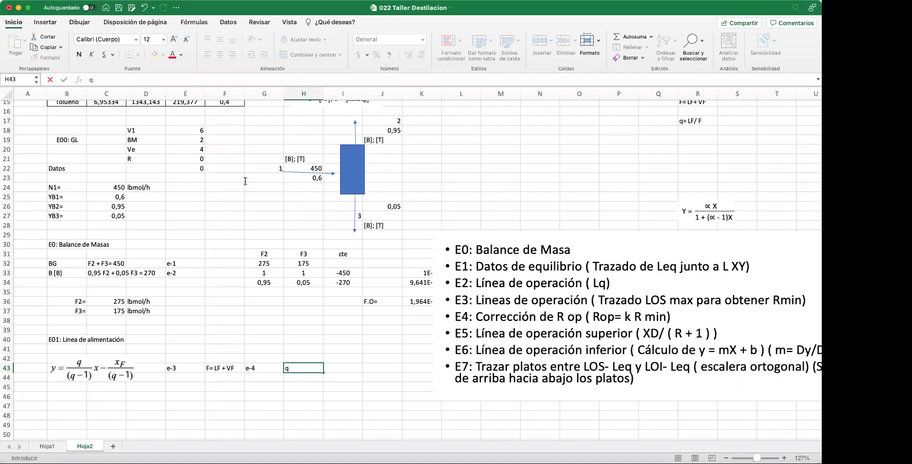
left_click(121, 79)
type("LF/ F")
key("Return")
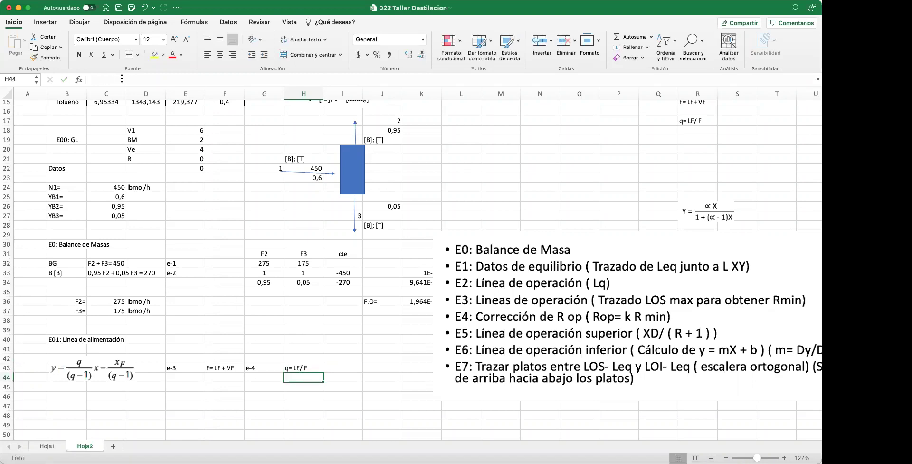
- Label the q definition as e-5 in cell I43
left_click(357, 368)
type("e-5")
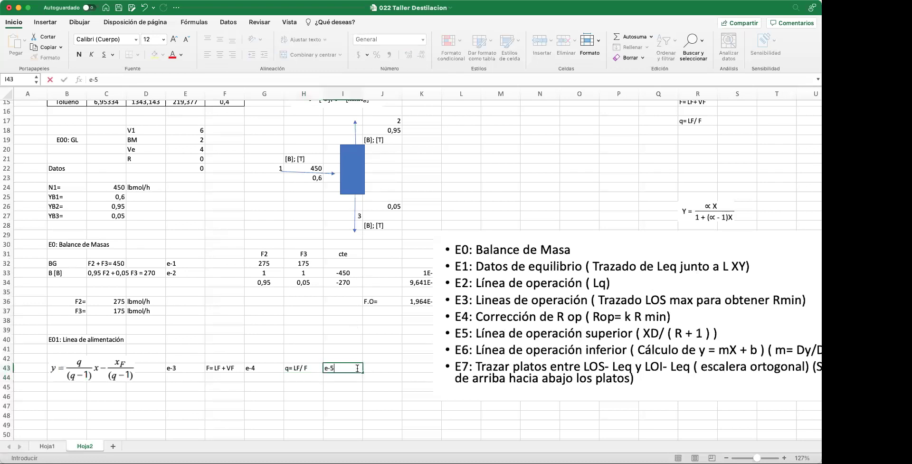
key("Return")
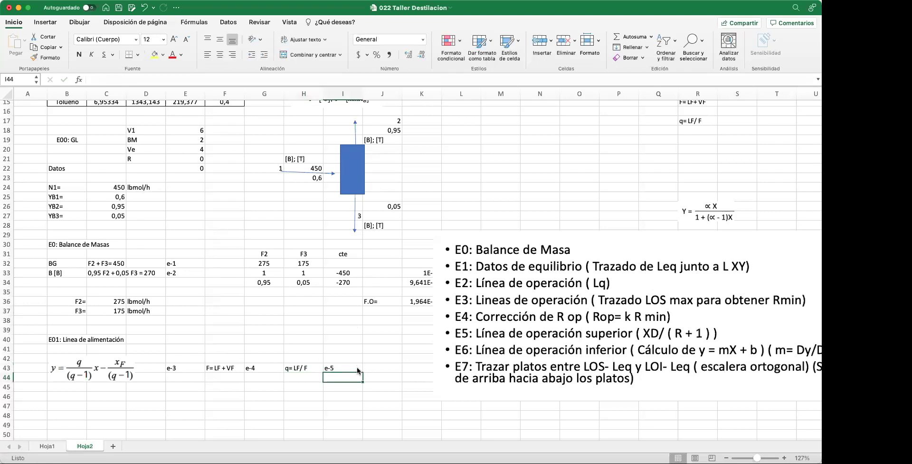
- Write the expression q= F3/F in cell H45, below the q definition
left_click(309, 388)
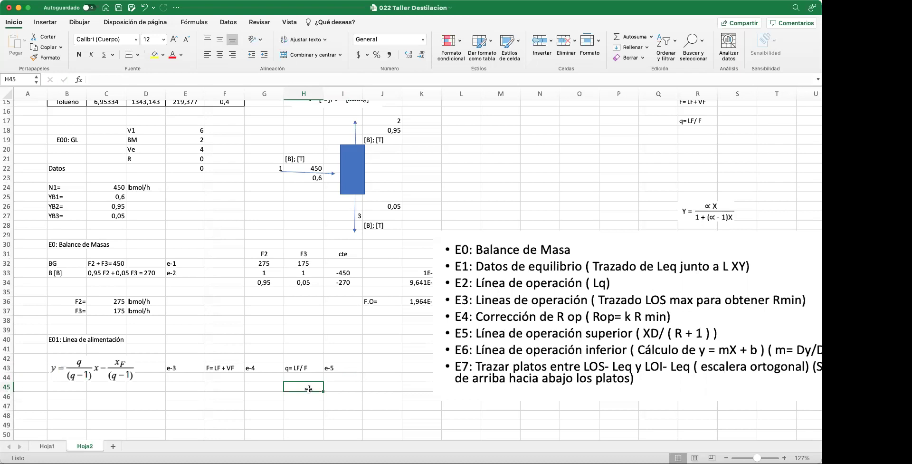
type("q=")
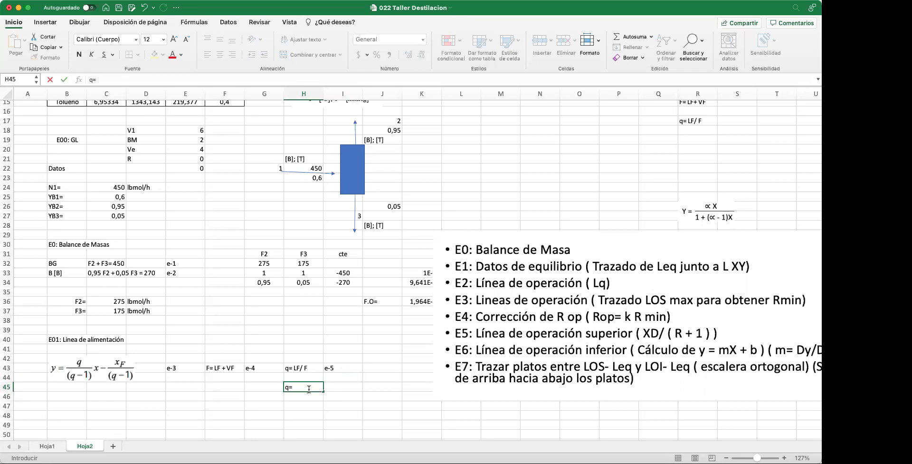
type("F3/F")
key("Return")
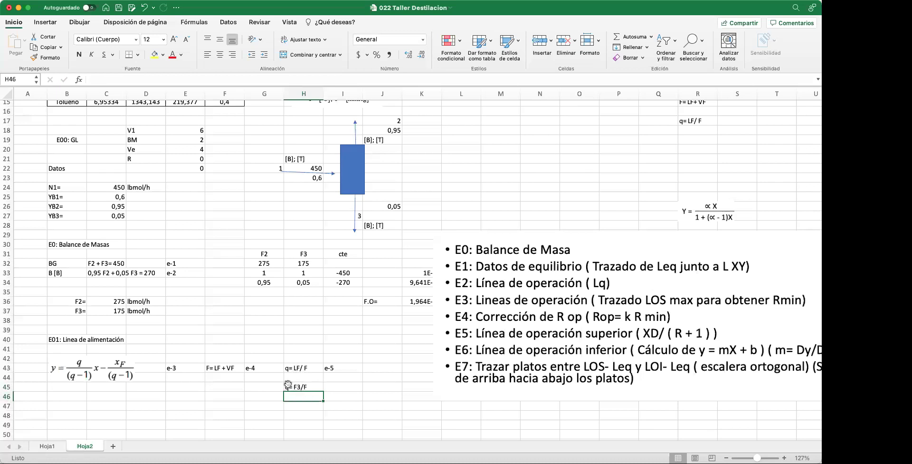
- Write the straight-line form y = m X + b in B47, below the feed line equation
scroll(300, 387, "down", 3)
scroll(290, 380, "up", 5)
scroll(288, 383, "up", 2)
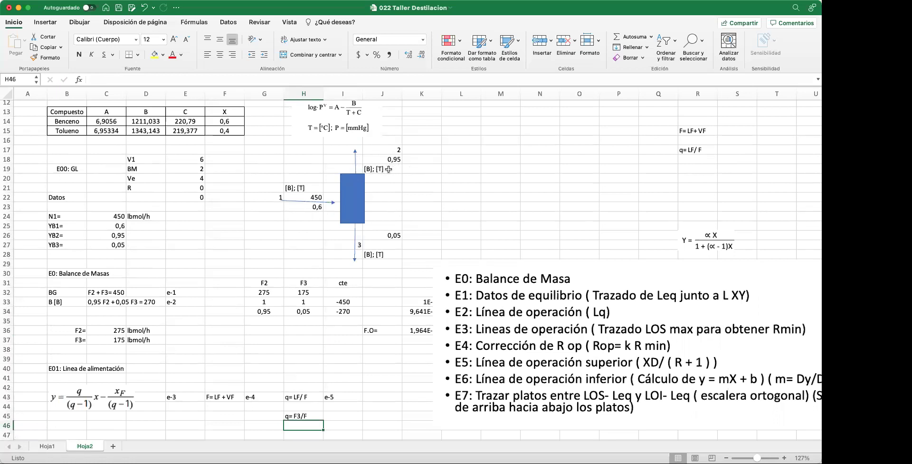
scroll(279, 222, "up", 5)
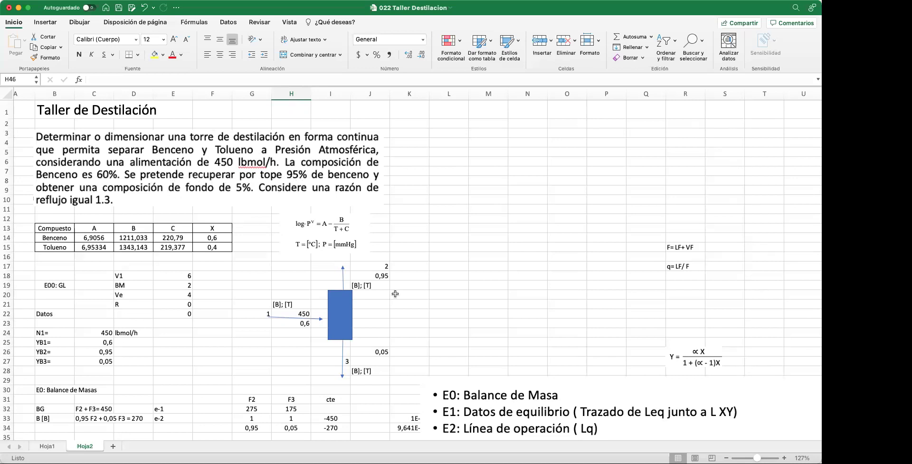
scroll(301, 323, "down", 10)
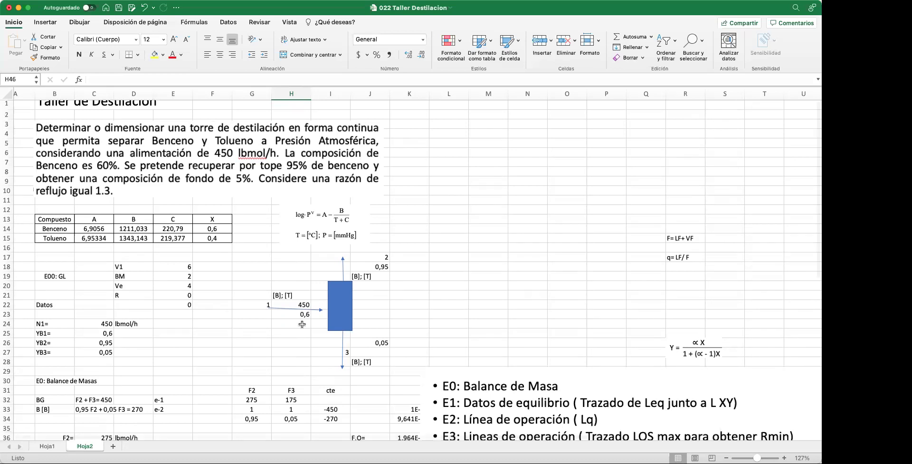
left_click(316, 349)
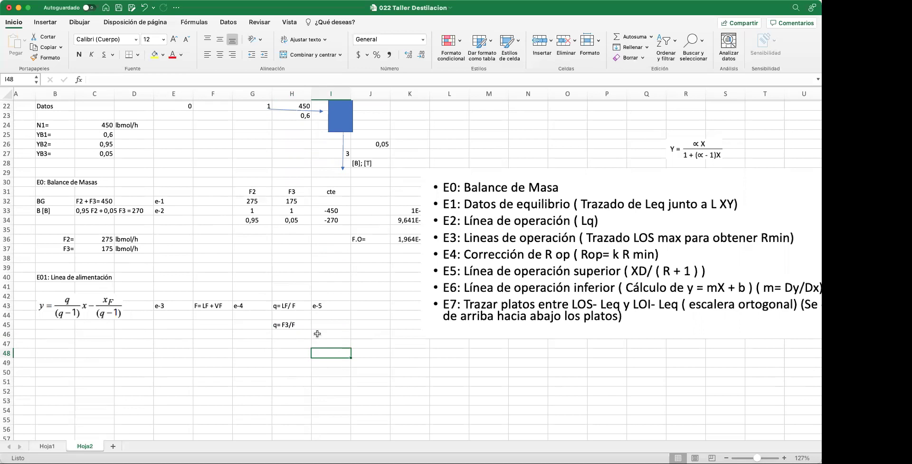
left_click(287, 343)
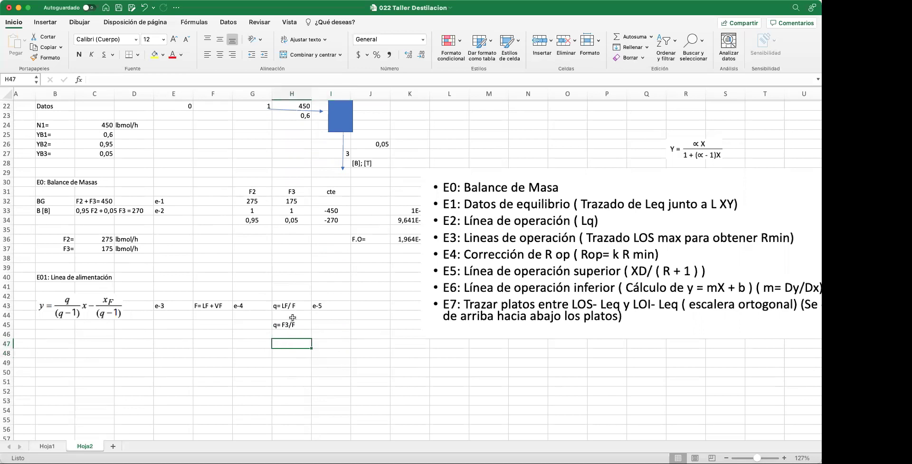
left_click(52, 341)
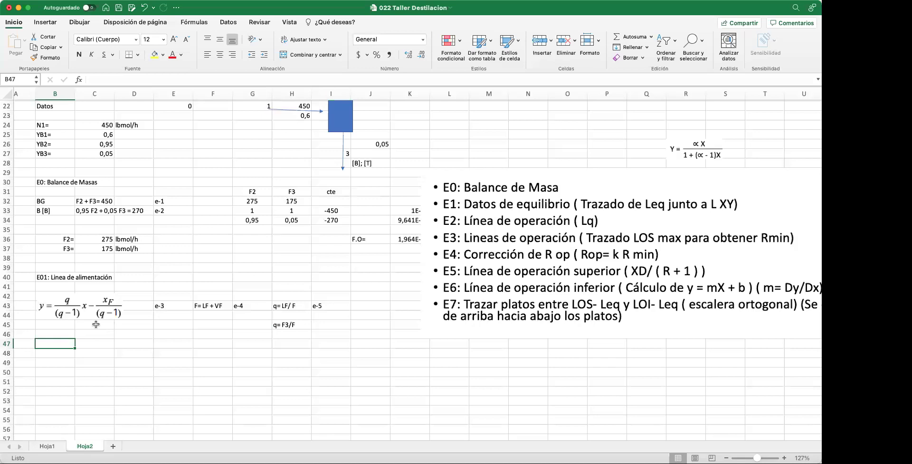
type("y = m ")
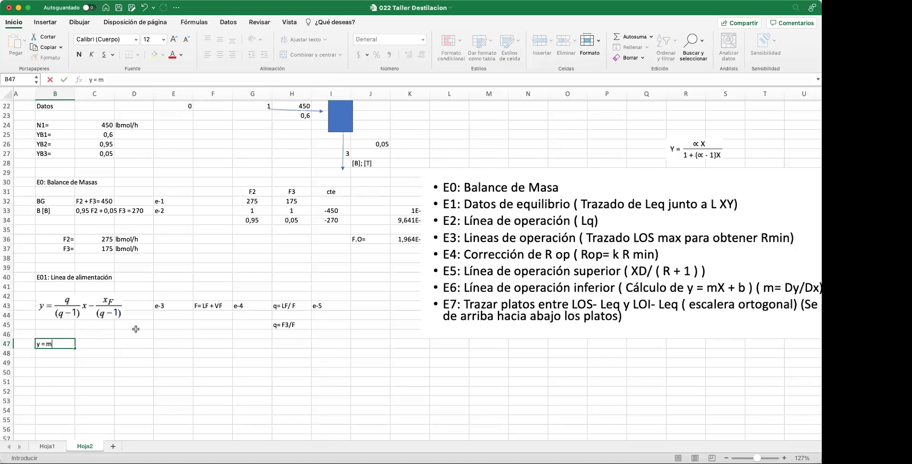
type("X + b")
key("Return")
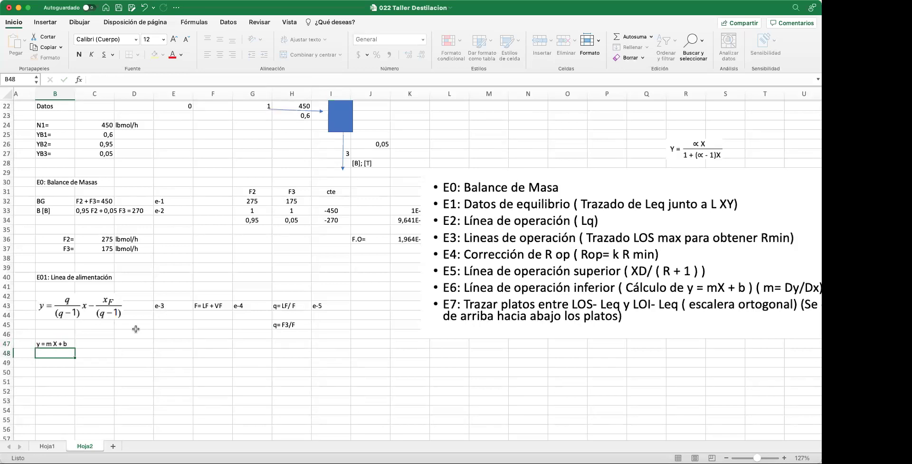
- Write the slope expression m= q/ (q - 1) in cell D47, beside the straight-line form
left_click(130, 346)
type("m=")
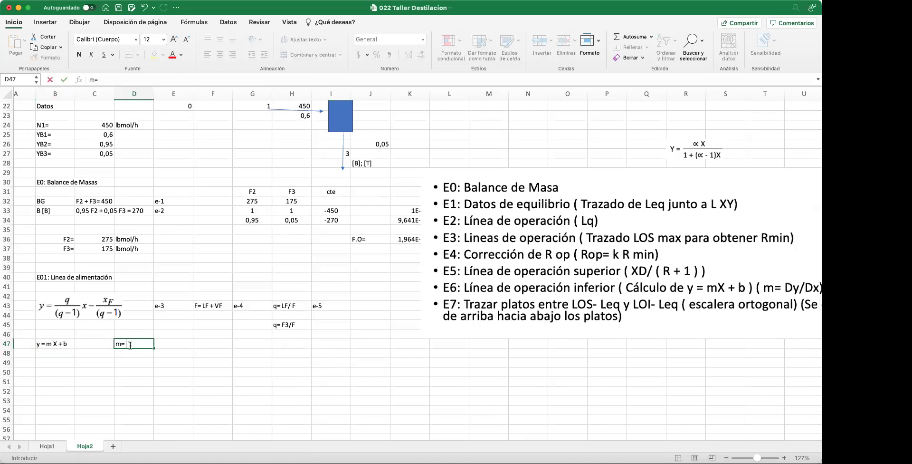
type(" q/ (q - 1)")
key("Return")
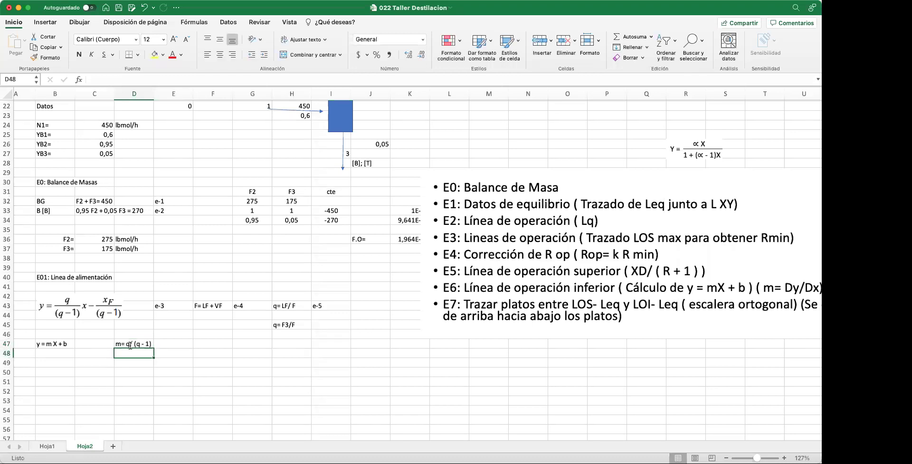
- Write the intercept expression b= -XF/ ( q -1) in cell F47
left_click(196, 343)
type("b=")
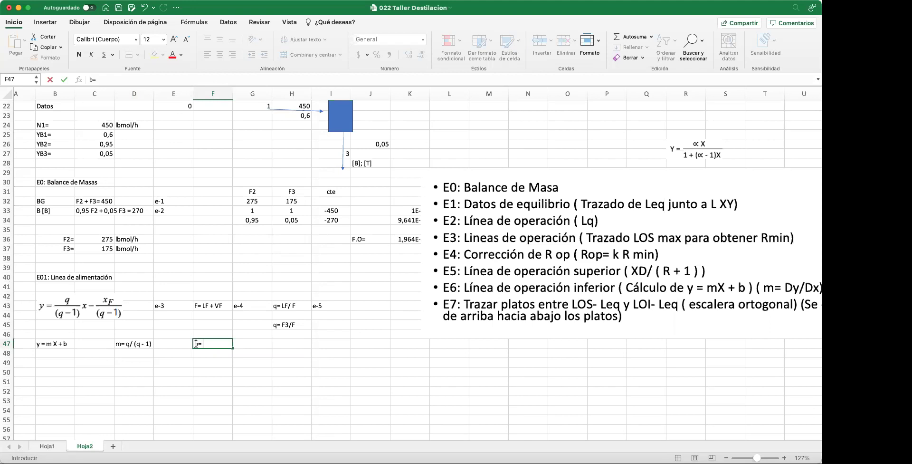
type("-XF/ ( q -1)")
key("Return")
left_click(224, 370)
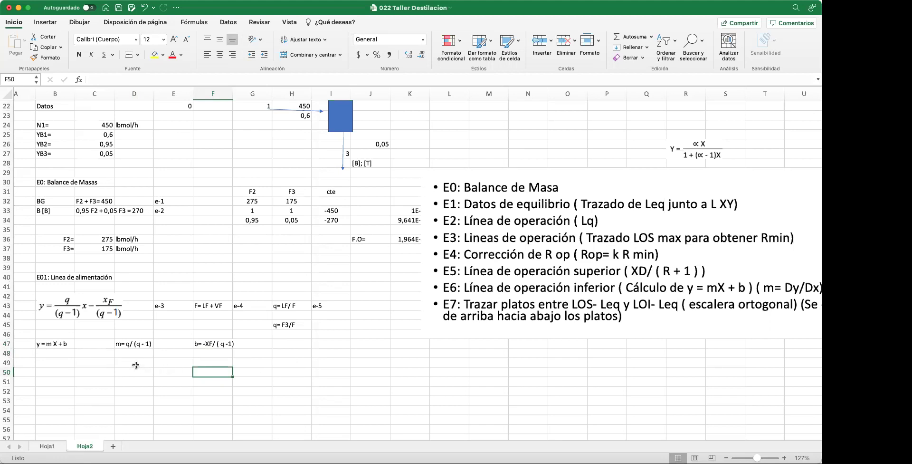
- Label H47 as q= and calculate q in I47 by dividing F3 (C37) by the feed flow N1 (C24)
left_click(286, 345)
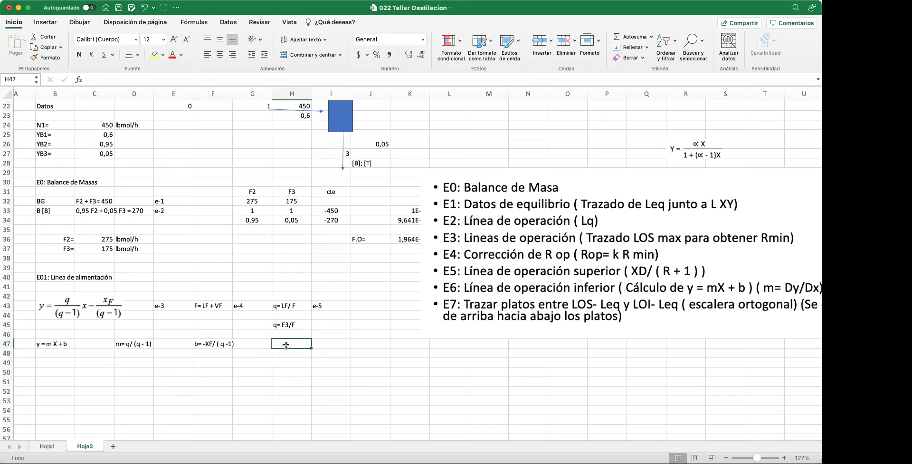
type("q=")
key("Tab")
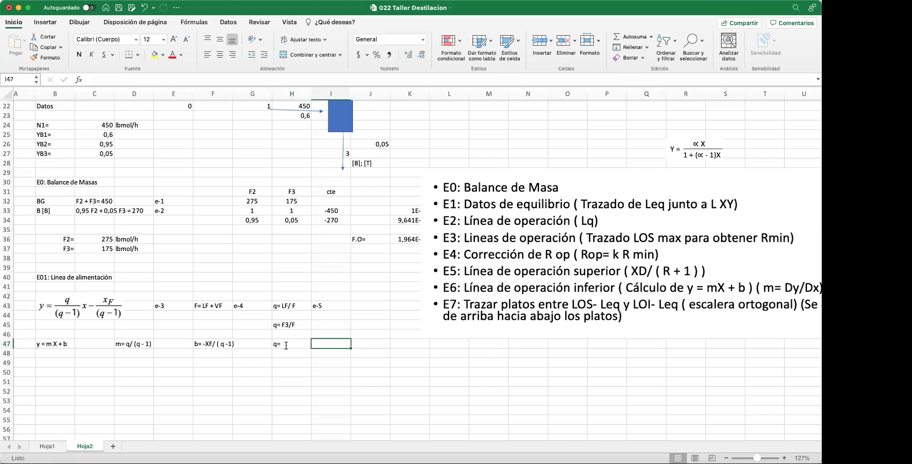
type("+")
left_click(107, 248)
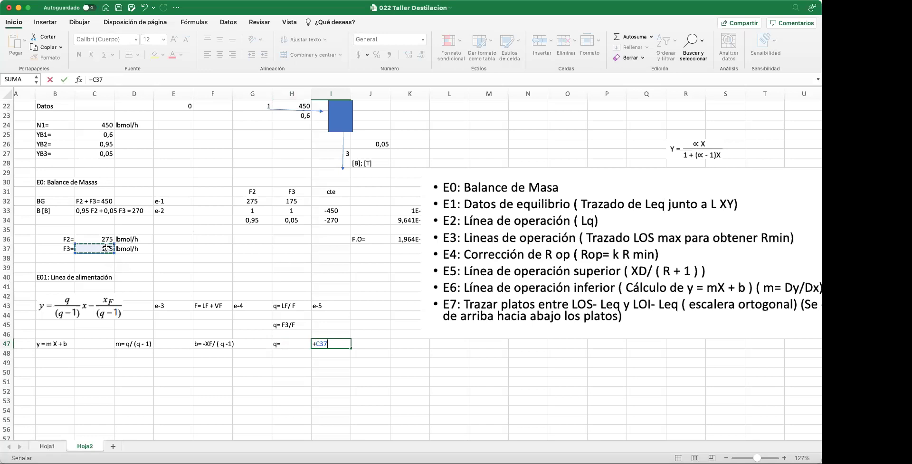
type("/")
scroll(126, 214, "up", 1)
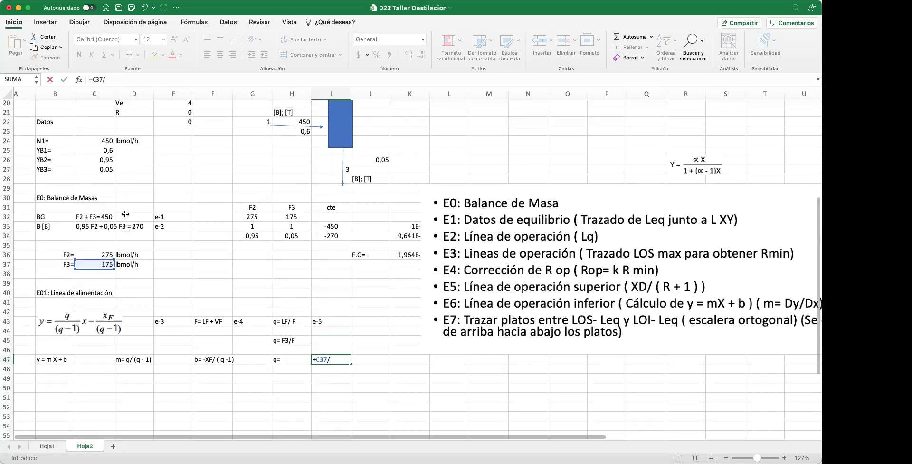
scroll(125, 214, "up", 3)
left_click(105, 202)
key("Return")
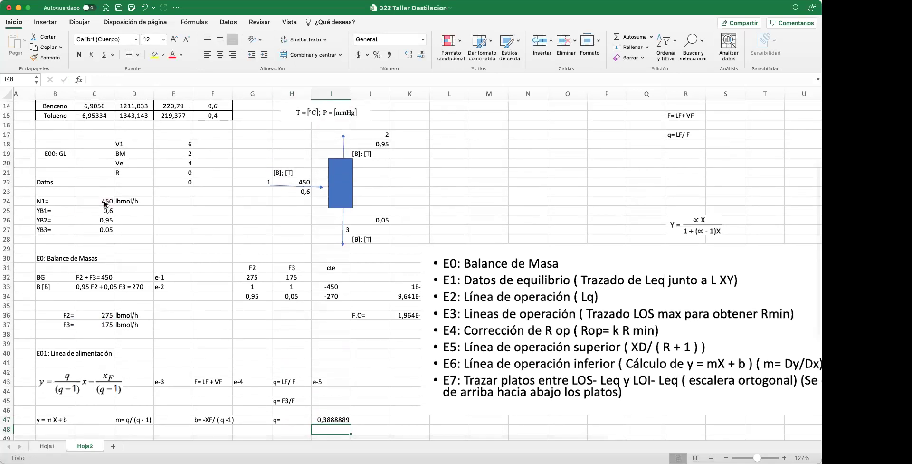
- Format the calculated q value in I47 to show three decimal places
scroll(141, 260, "down", 5)
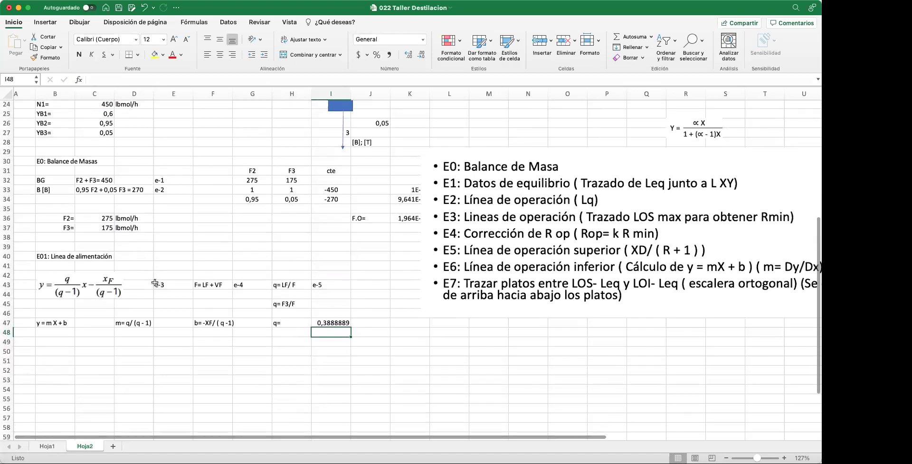
left_click(322, 325)
left_click(408, 54)
left_click(408, 55)
left_click(408, 55)
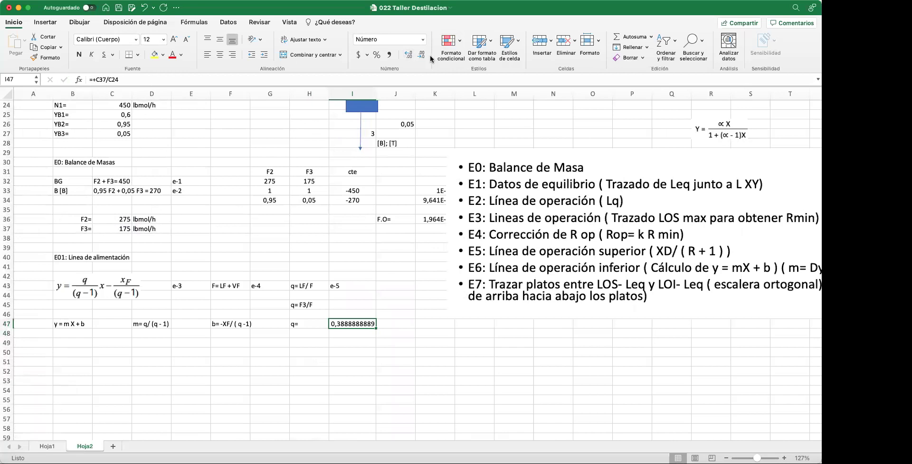
left_click(422, 54)
left_click(422, 54)
left_click(421, 54)
left_click(422, 55)
left_click(422, 54)
left_click(422, 55)
left_click(422, 54)
left_click(322, 343)
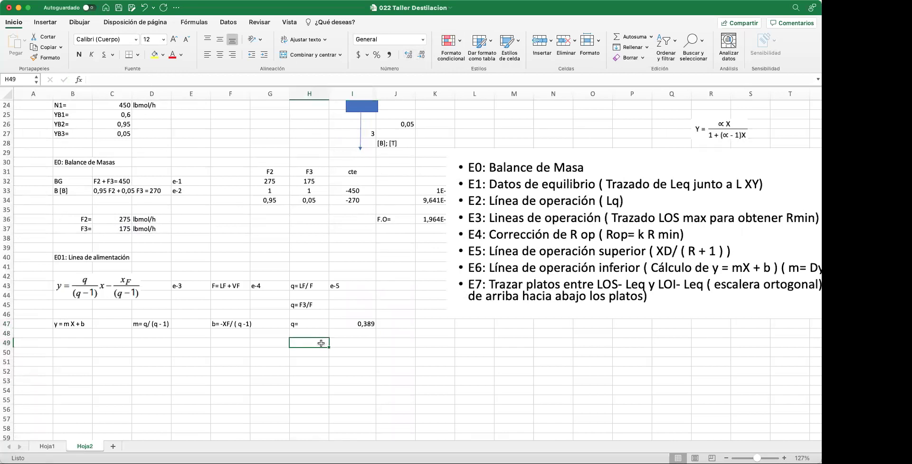
- Right-align the q= label in H47 and left-align its value in I47
left_click(312, 325)
left_click(236, 56)
left_click(365, 327)
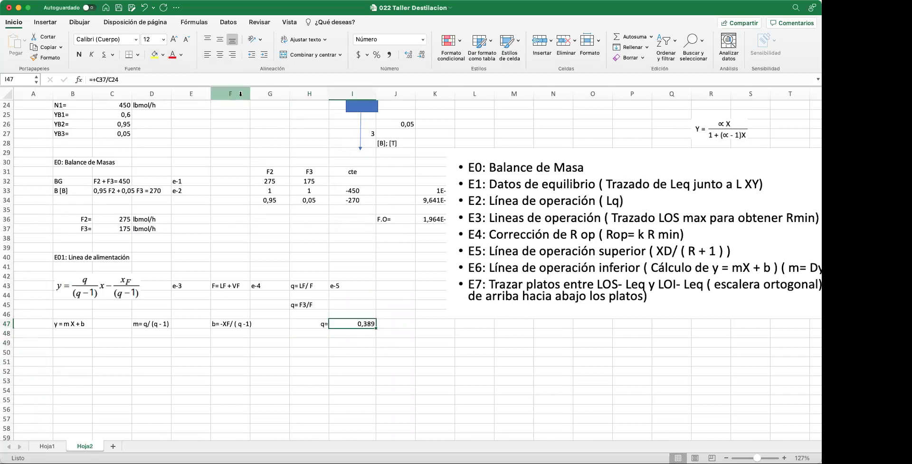
left_click(207, 54)
left_click(234, 362)
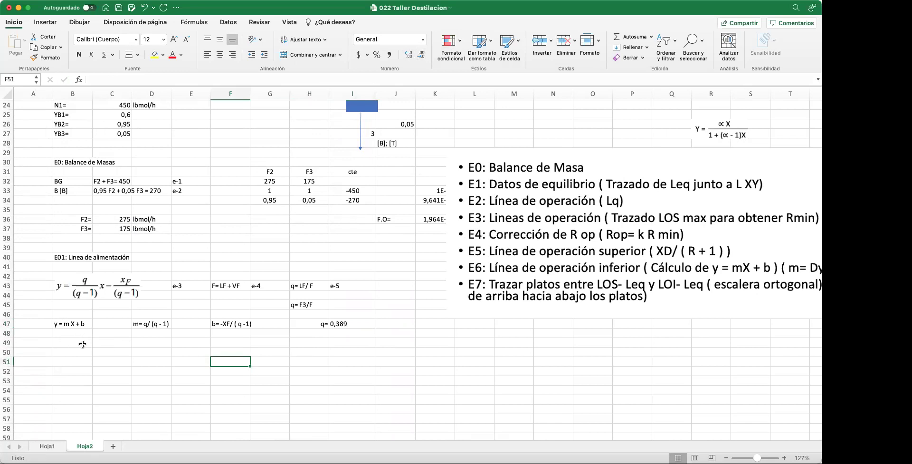
- Label the slope expression as e6 in E47 and the intercept expression as e-7 in G47
left_click(182, 326)
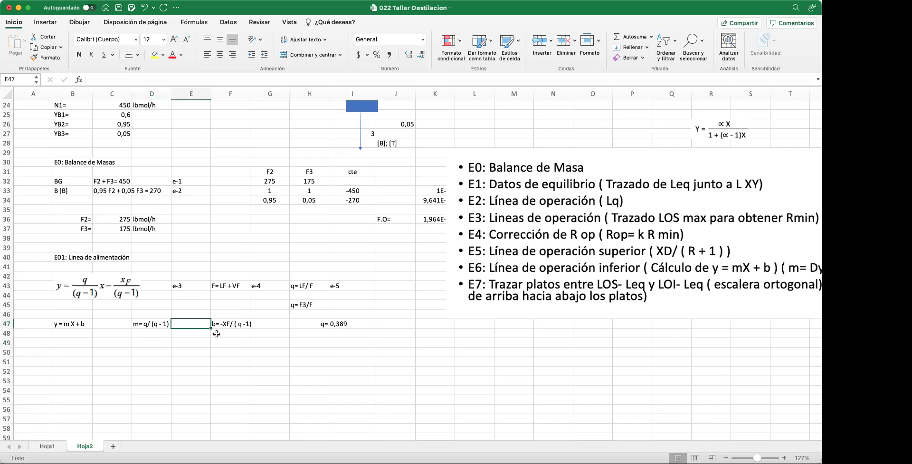
type("e6")
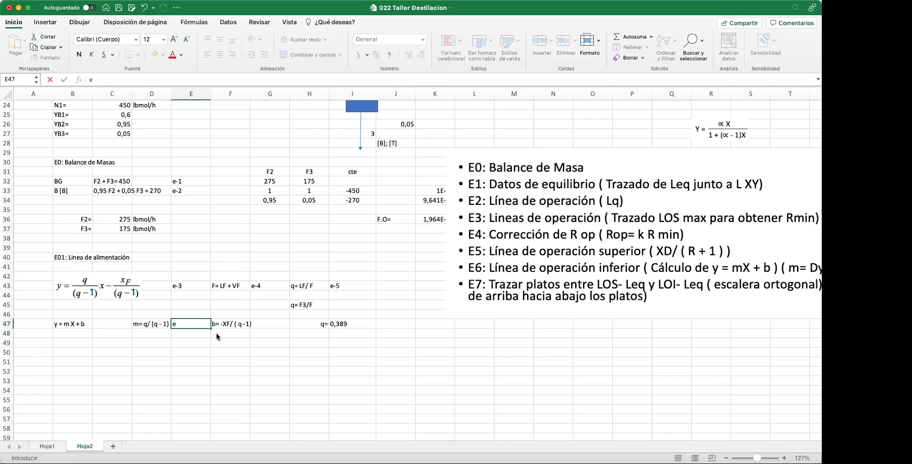
key("Tab")
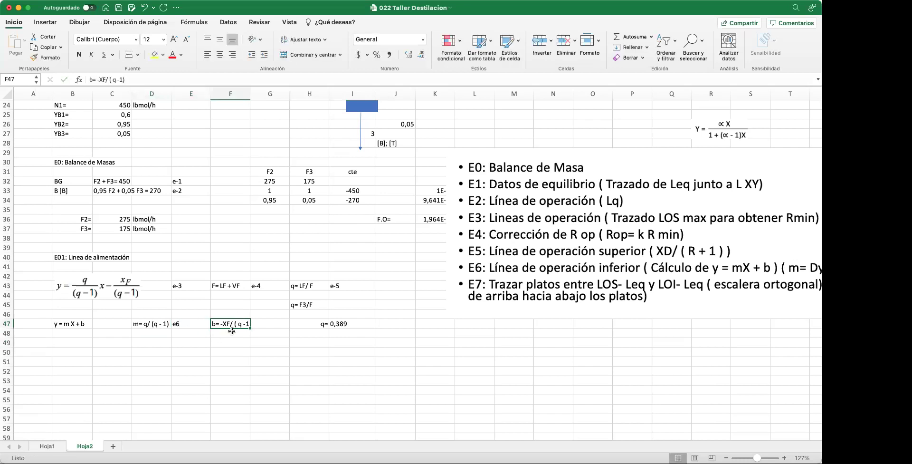
left_click(274, 324)
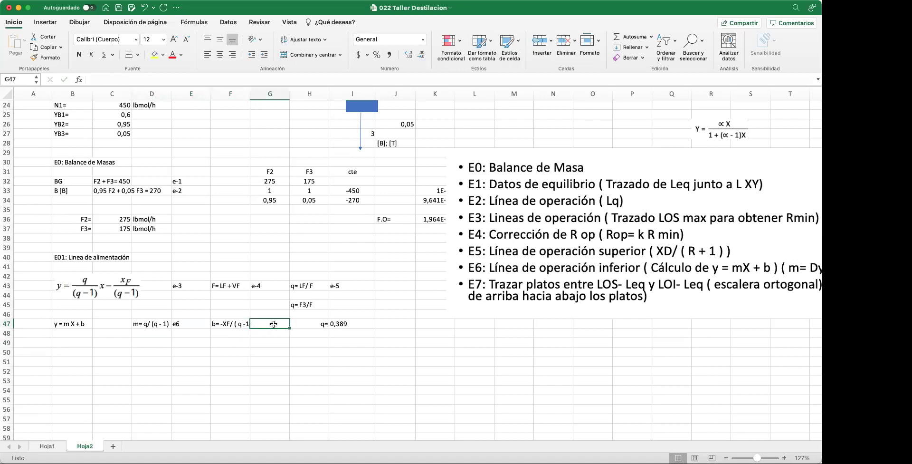
type("e-7")
key("Return")
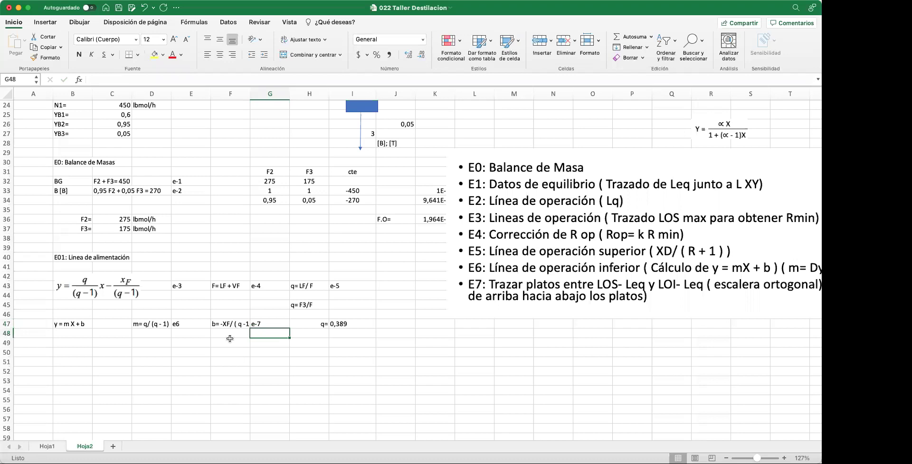
- Label D49 as m= and calculate the slope in E49 with the formula +I47/(I47-1)
left_click(142, 344)
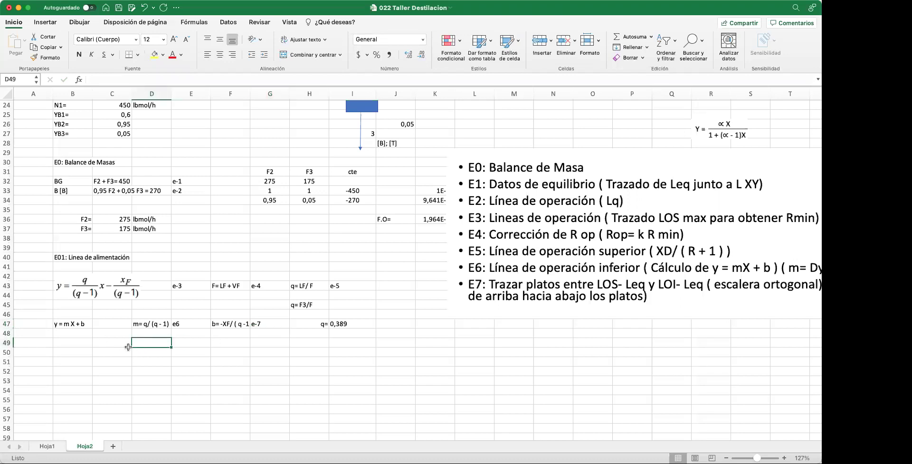
type("m=")
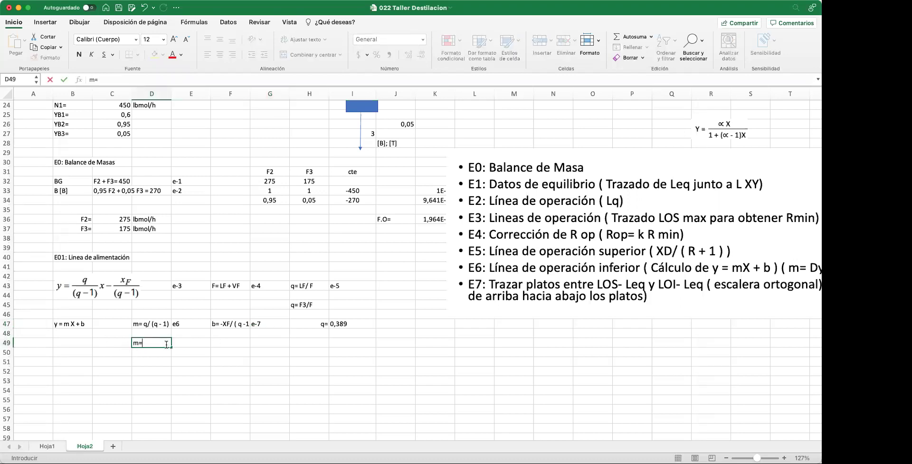
key("Tab")
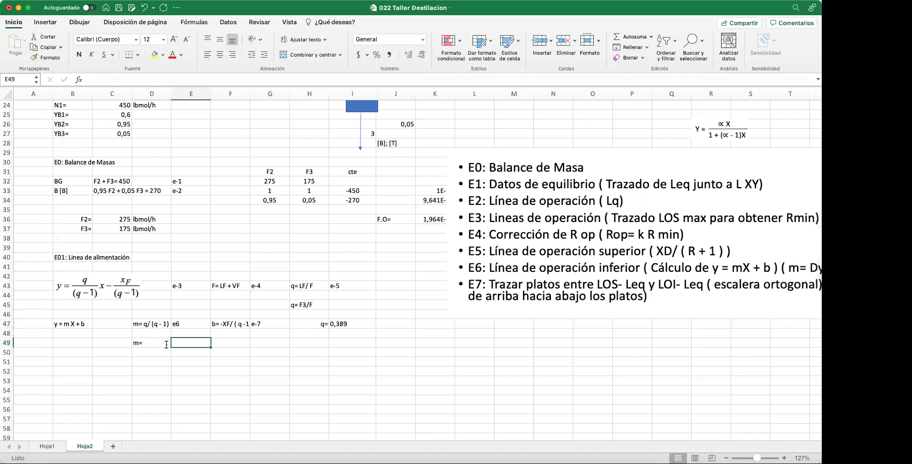
type("+")
left_click(342, 324)
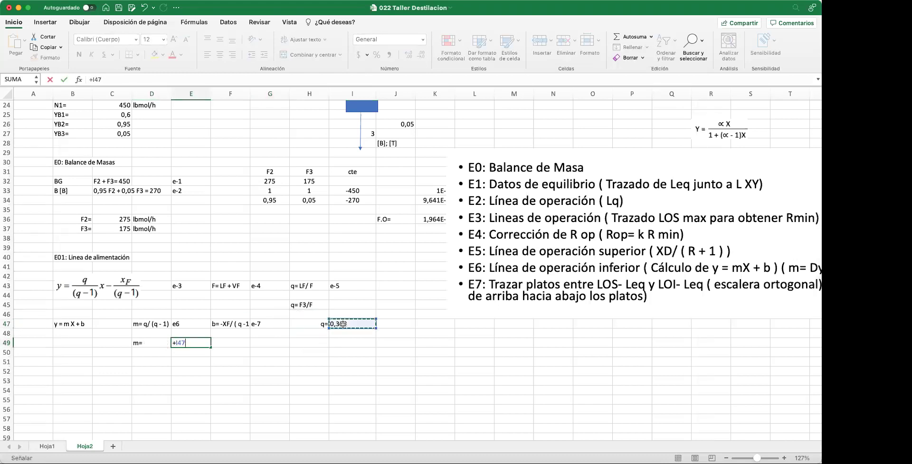
type("/(")
left_click(352, 324)
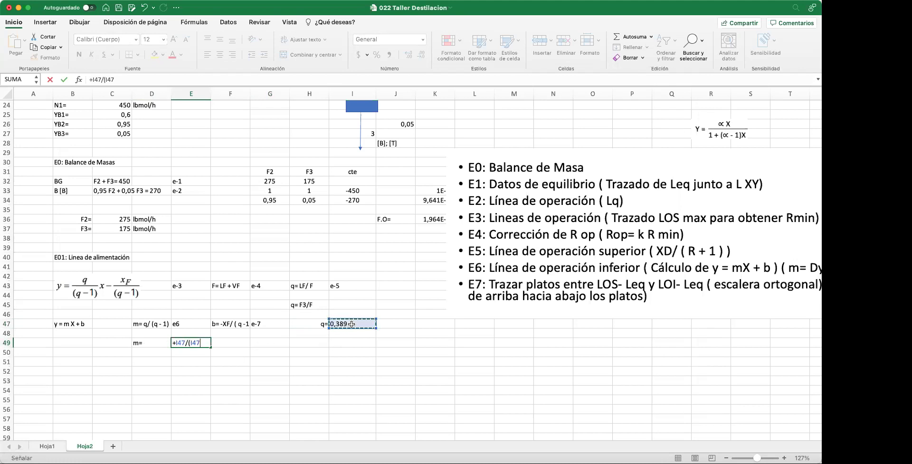
type("-1")
key("Return")
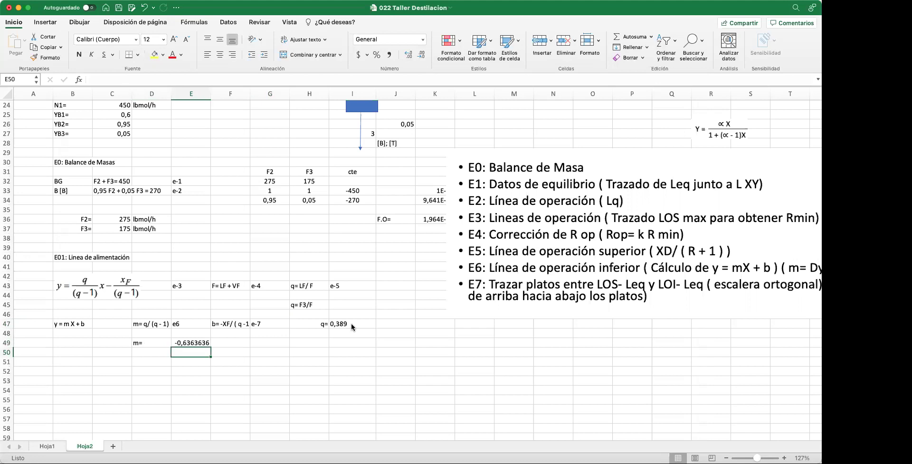
- Format the slope value in E49 to show three decimal places
left_click(197, 343)
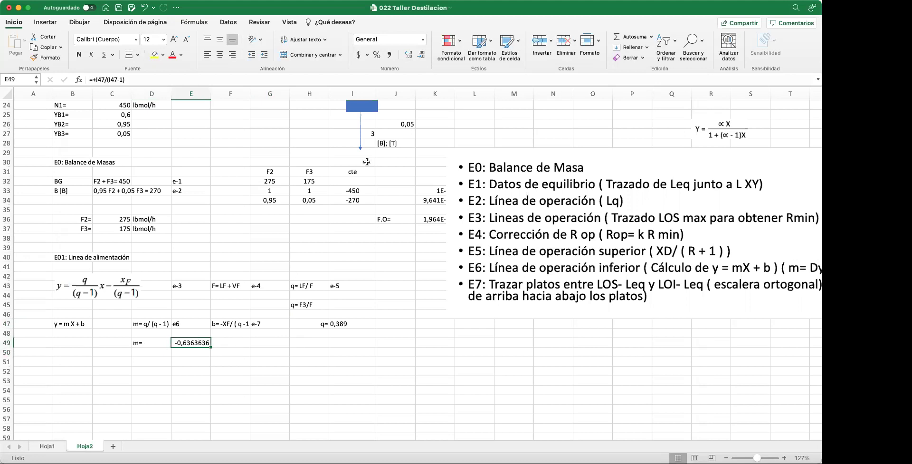
left_click(418, 55)
left_click(418, 54)
left_click(418, 55)
left_click(418, 54)
left_click(267, 359)
- Right-align the m= label in D49 and left-align its value in E49
left_click(153, 345)
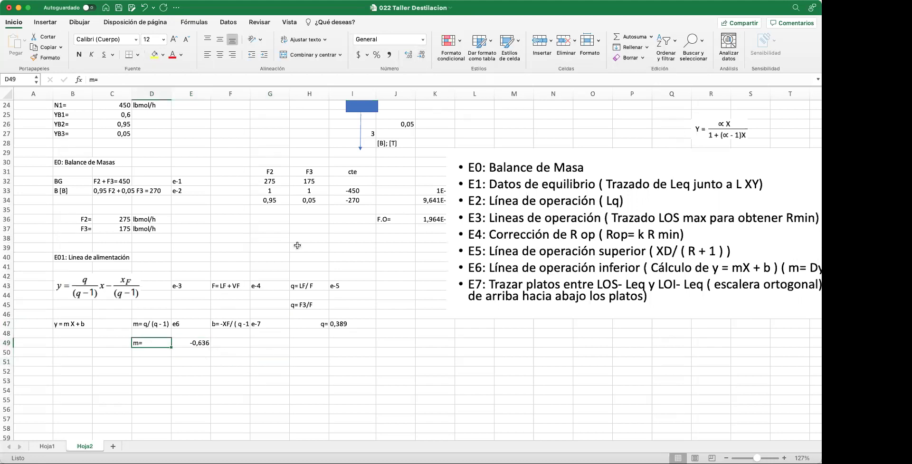
left_click(233, 55)
left_click(198, 343)
left_click(208, 55)
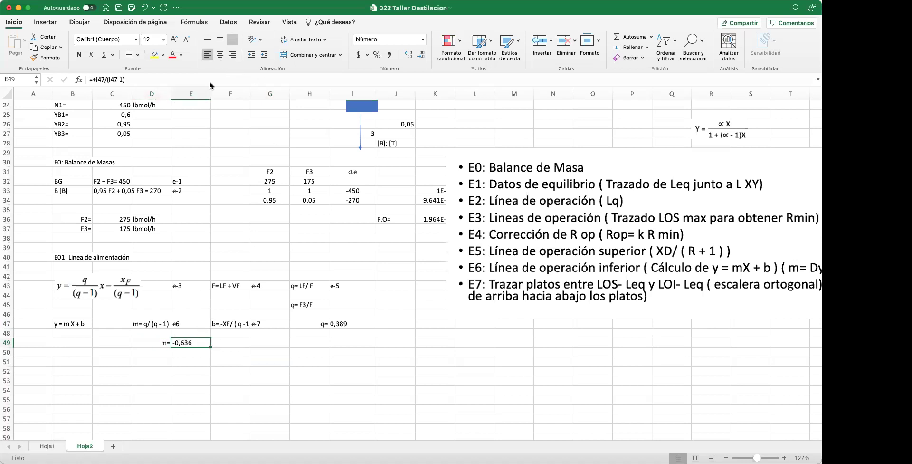
left_click(292, 392)
- Add a right-aligned b= label in cell D51, below the slope label
left_click(193, 361)
key("Left")
type("b=")
key("Return")
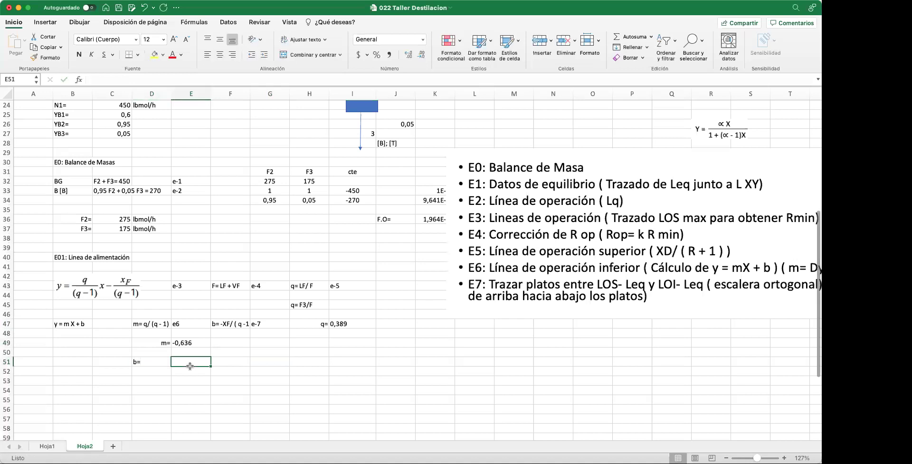
left_click(232, 54)
- Note the source equations beside the results: de e-6 in C49 and de e-7 in C51
left_click(127, 343)
type("de e")
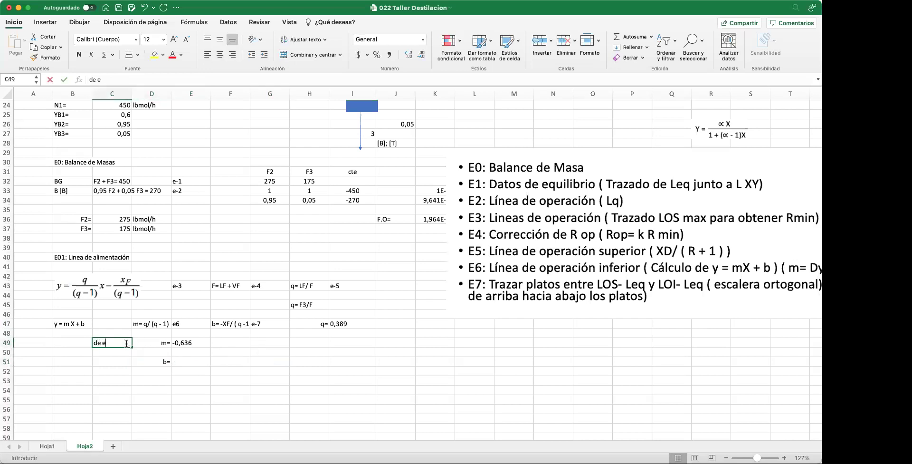
type("-6")
key("Return")
key("Return")
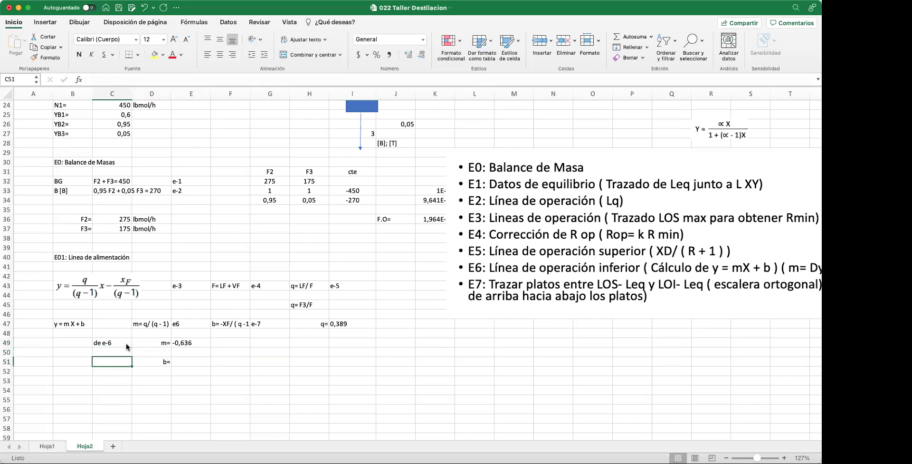
type("de e-7")
- Calculate the intercept b in E51 with the formula +C25/(I47-1)
left_click(183, 361)
type("+")
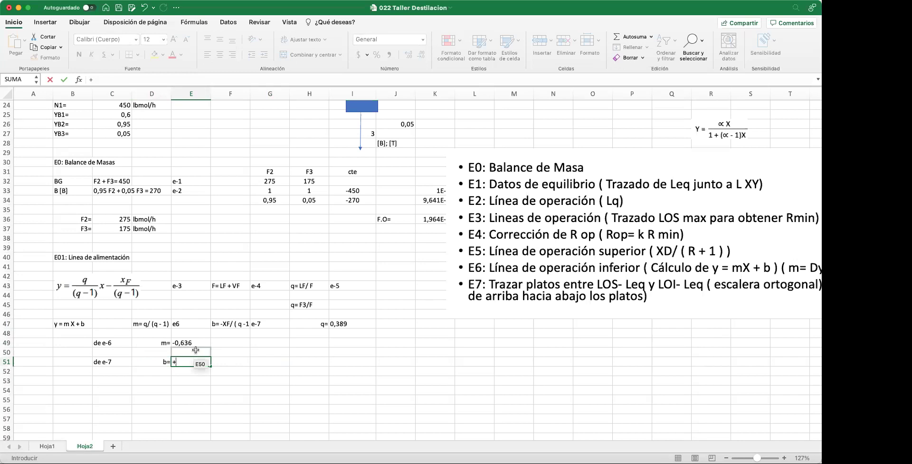
scroll(212, 352, "up", 6)
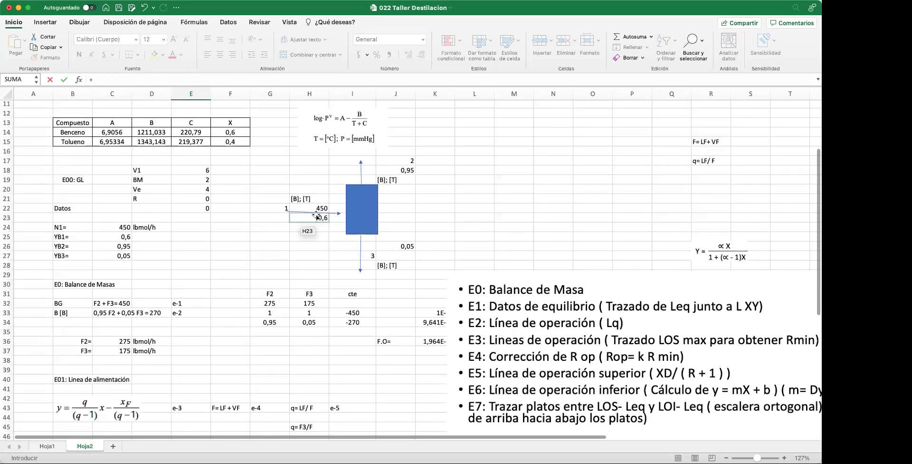
left_click(119, 238)
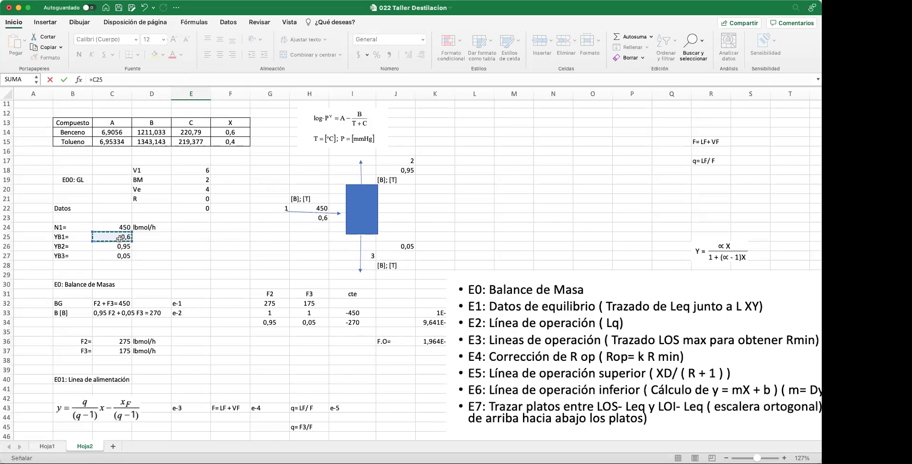
type("/(")
scroll(197, 326, "down", 5)
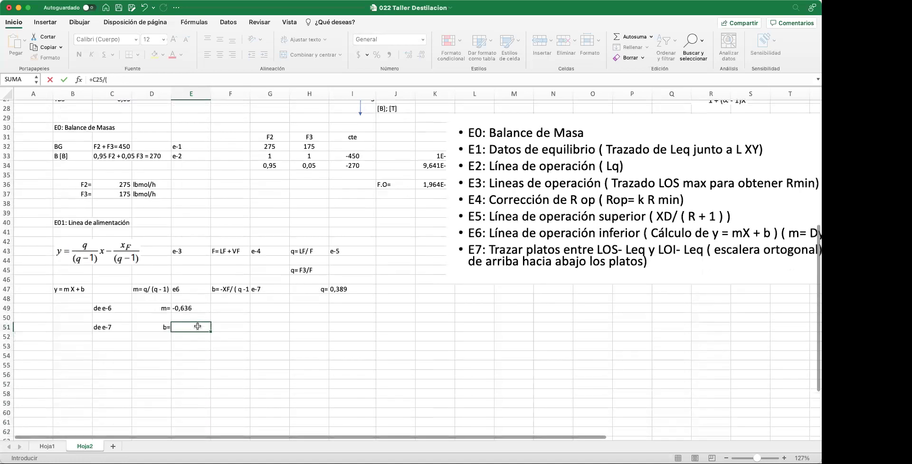
scroll(198, 326, "down", 1)
left_click(338, 256)
type("-1)")
key("Return")
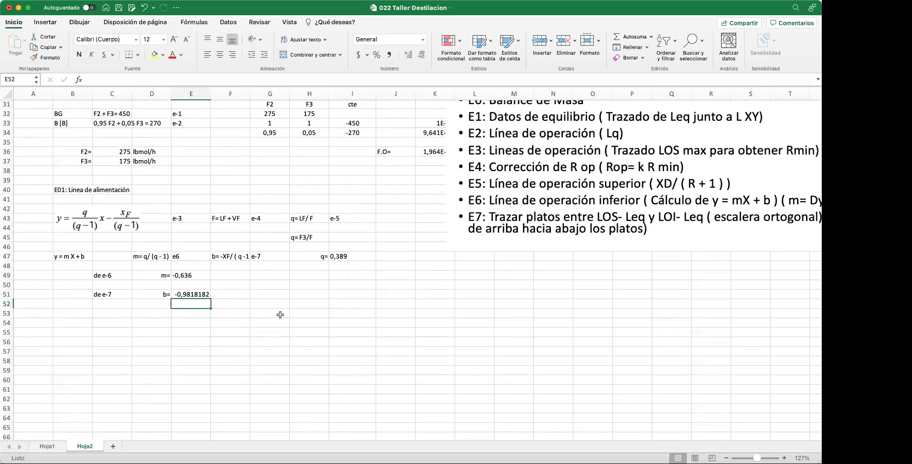
scroll(280, 314, "up", 2)
key("Up")
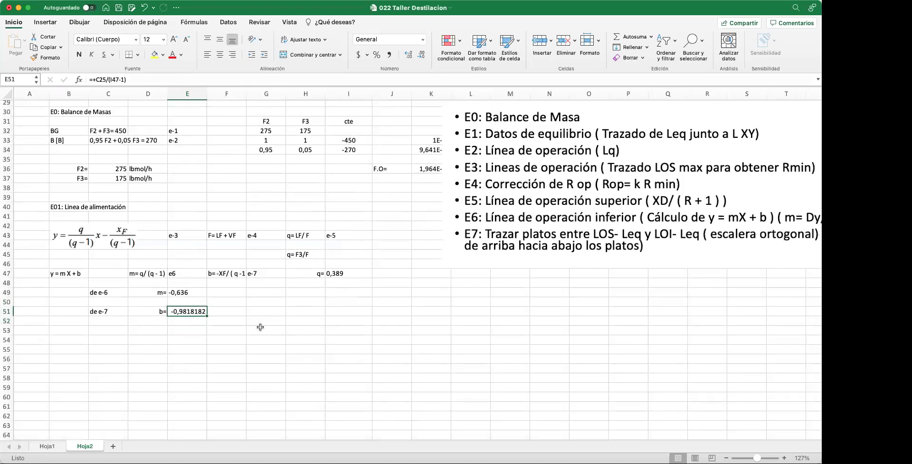
scroll(261, 327, "up", 2)
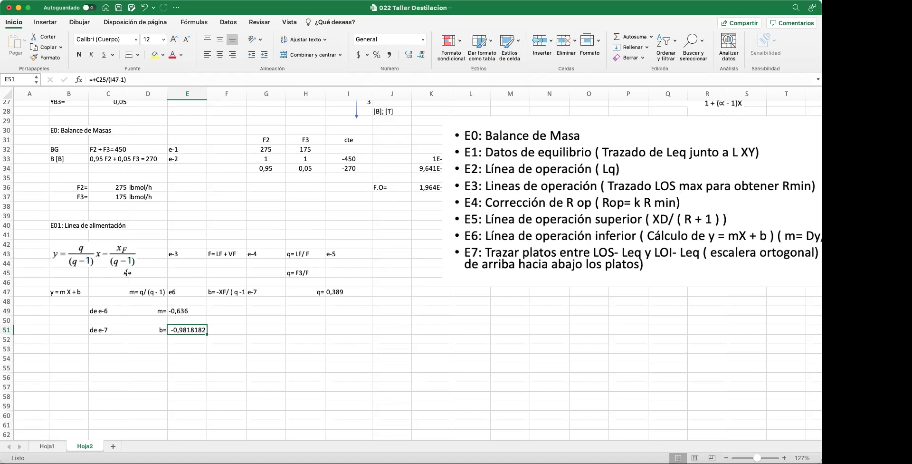
- Add centred X and Y column headings in C54 and D54, below the intercept result
left_click(170, 350)
left_click(103, 358)
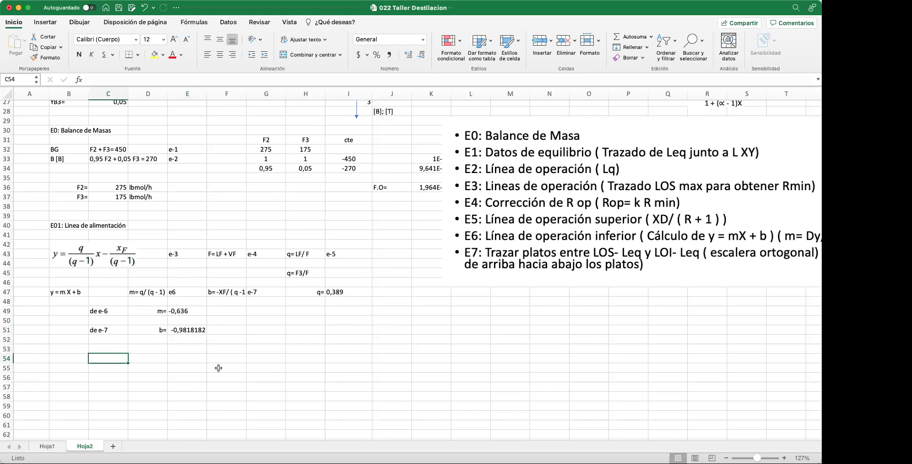
type("X")
key("Tab")
type("Y")
key("Return")
key("Left")
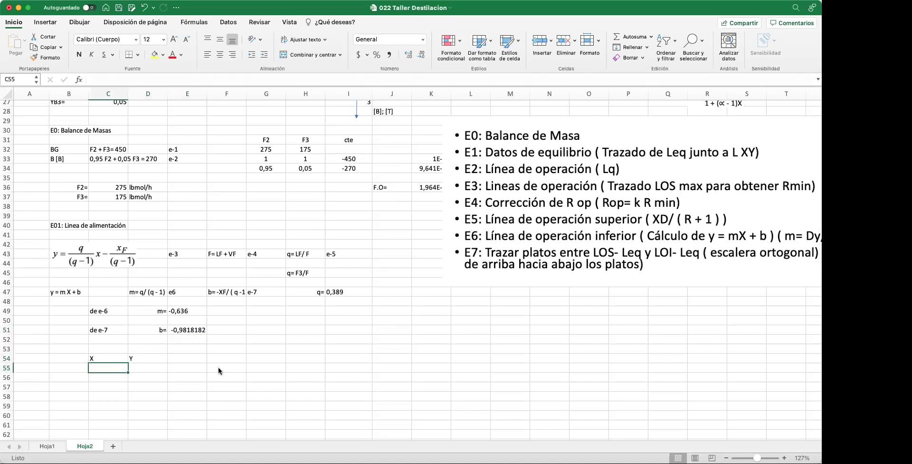
left_click_drag(111, 359, 151, 382)
left_click(219, 55)
left_click(220, 358)
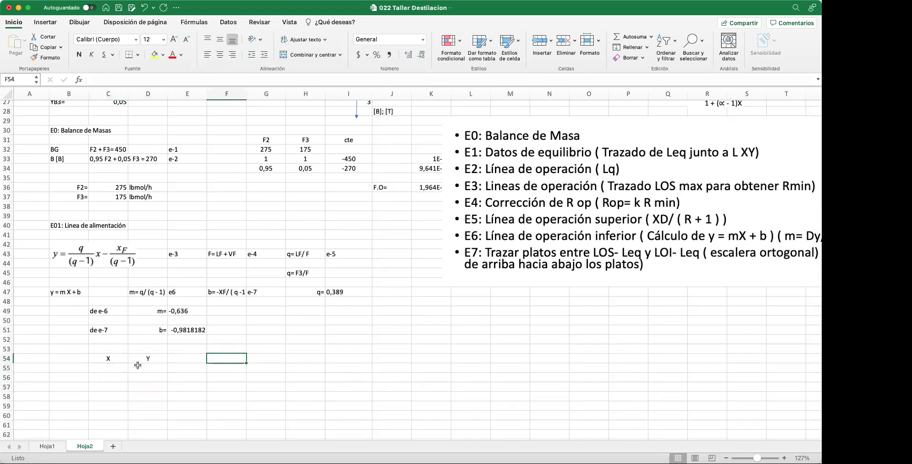
left_click(110, 371)
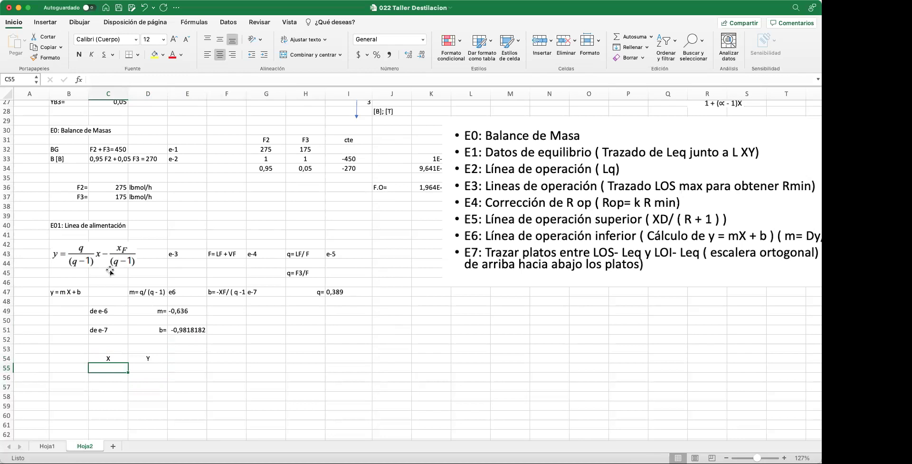
- Append +(-1) to the end of the intercept formula in E51
left_click(187, 329)
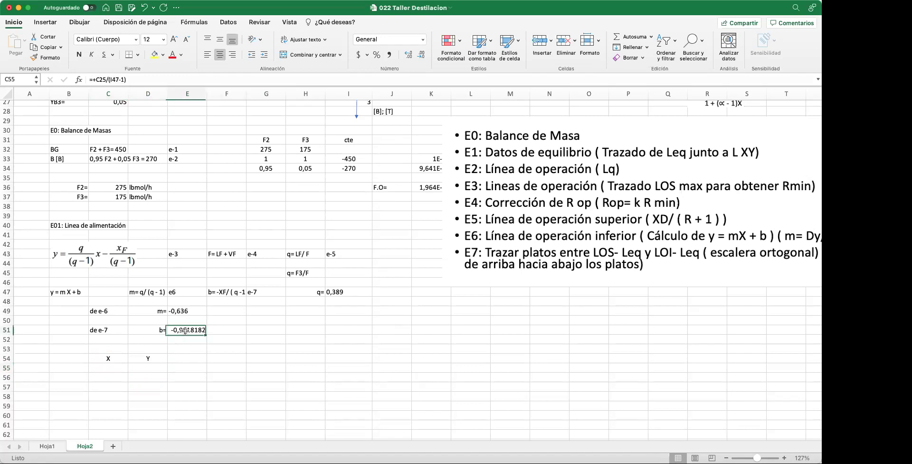
left_click(143, 81)
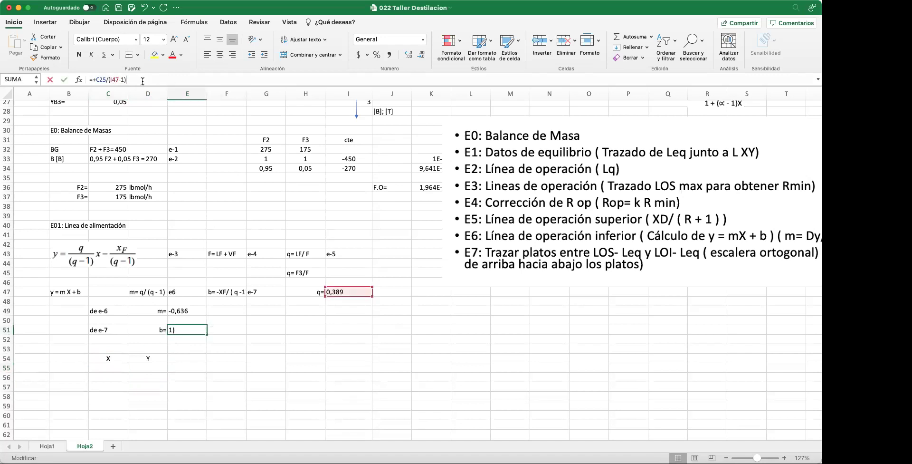
type("+")
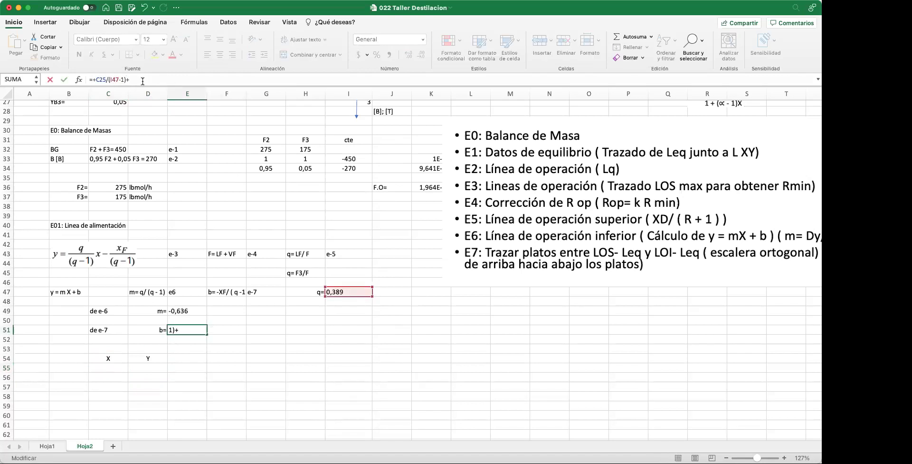
type("(-1)")
key("Return")
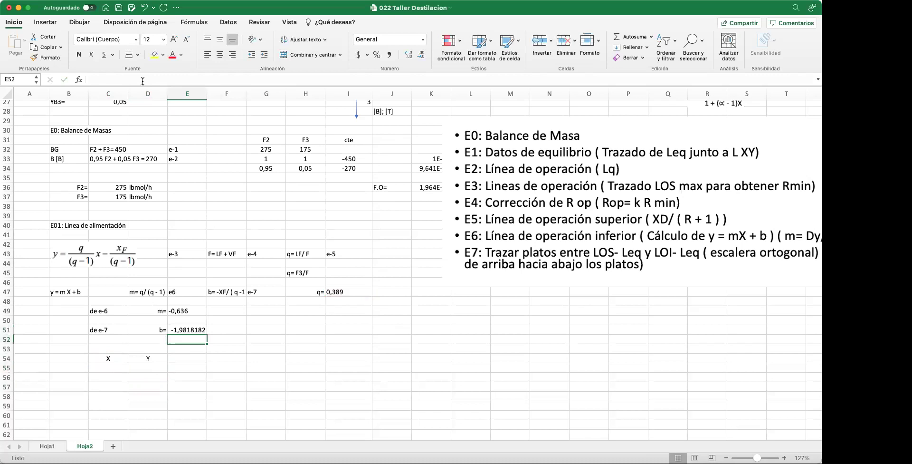
- Replace the plus sign before (-1) in the E51 formula with a multiplication sign
left_click(184, 327)
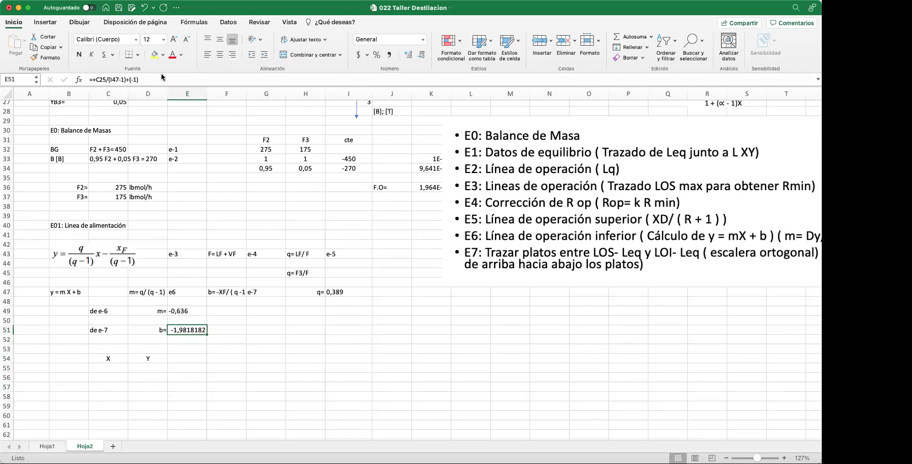
left_click(129, 79)
key("BackSpace")
type("*")
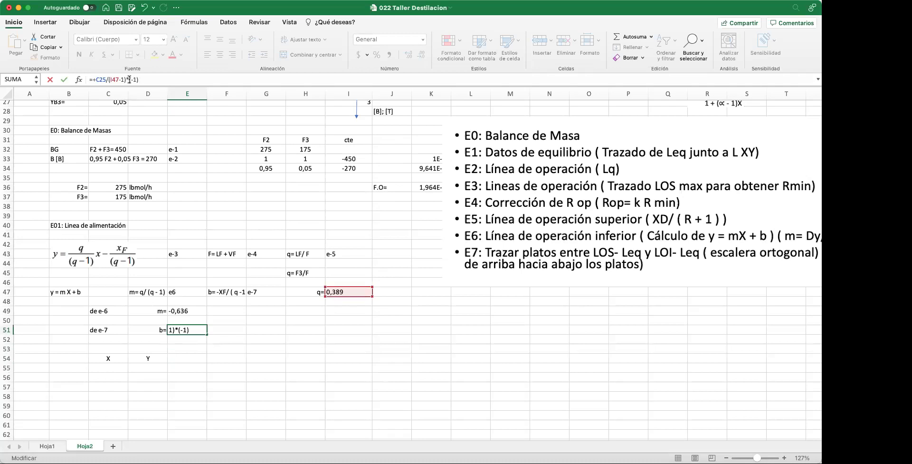
key("Return")
- Enter 0,2 as the first X value in C55
left_click(118, 365)
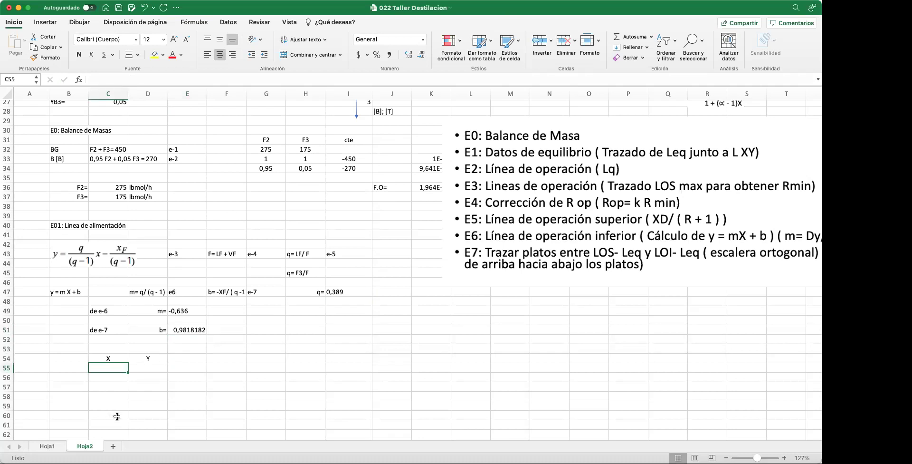
type("0,2")
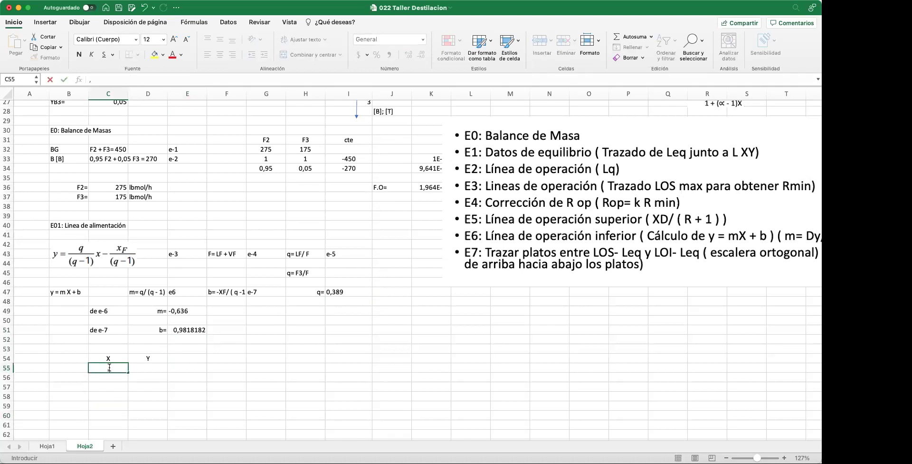
key("Tab")
type("+")
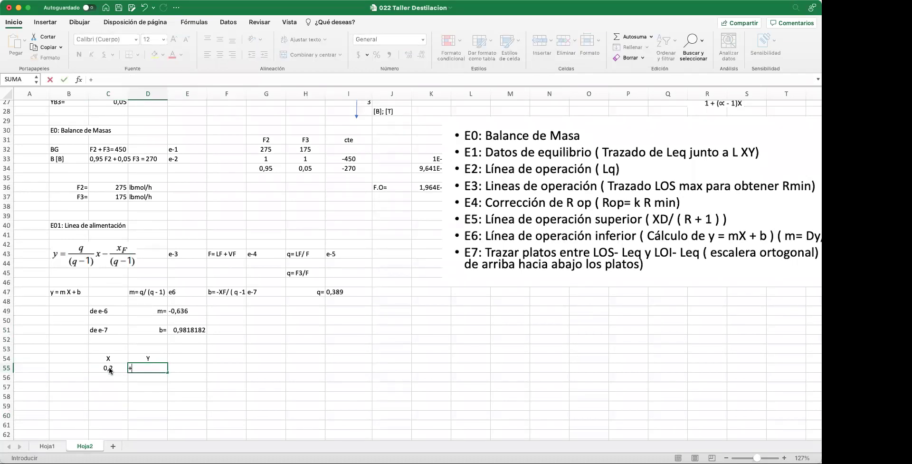
left_click(109, 369)
key("Escape")
- Label the y = mX + b equation e-8 in C47 and note (de e-8) beside the Y heading in E54
left_click(95, 291)
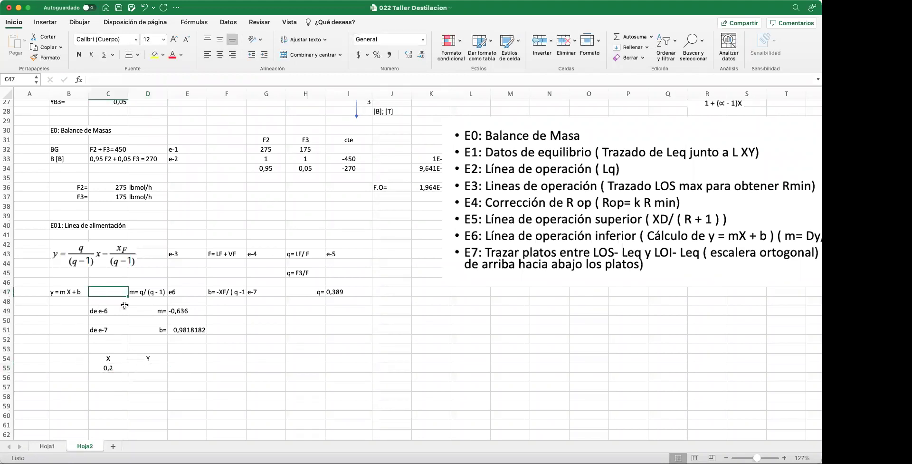
type("e-8")
key("Return")
left_click(180, 359)
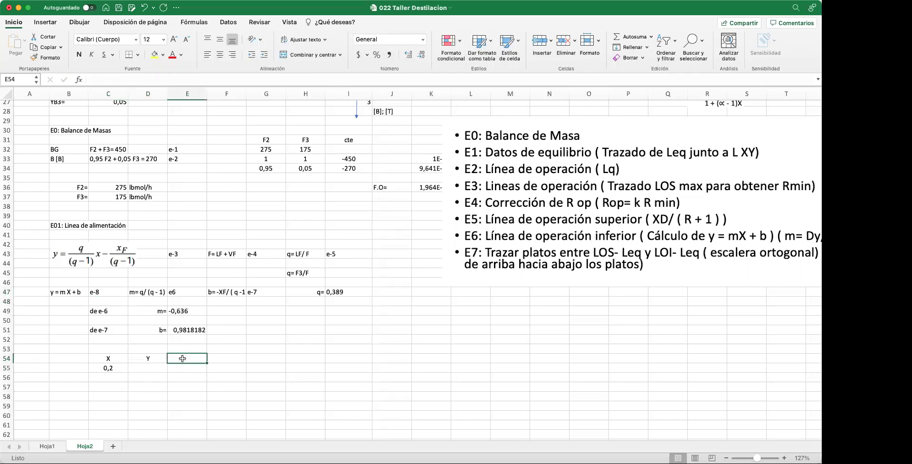
type("(de e")
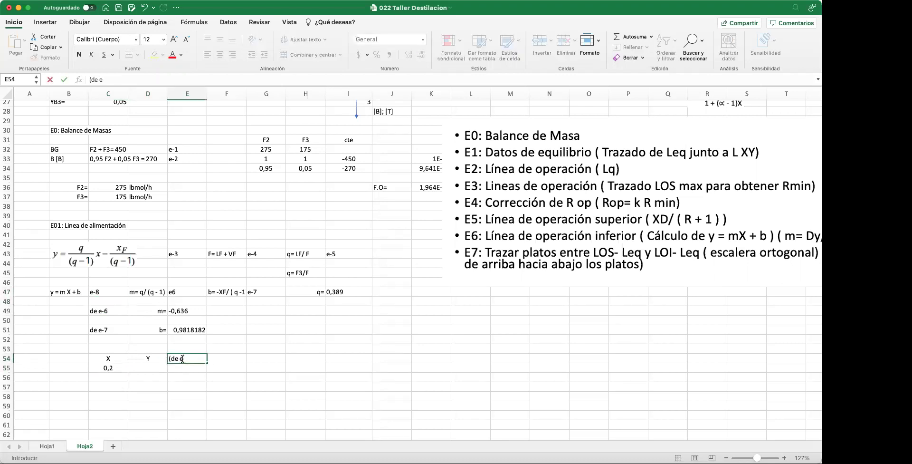
type("-8)")
key("Return")
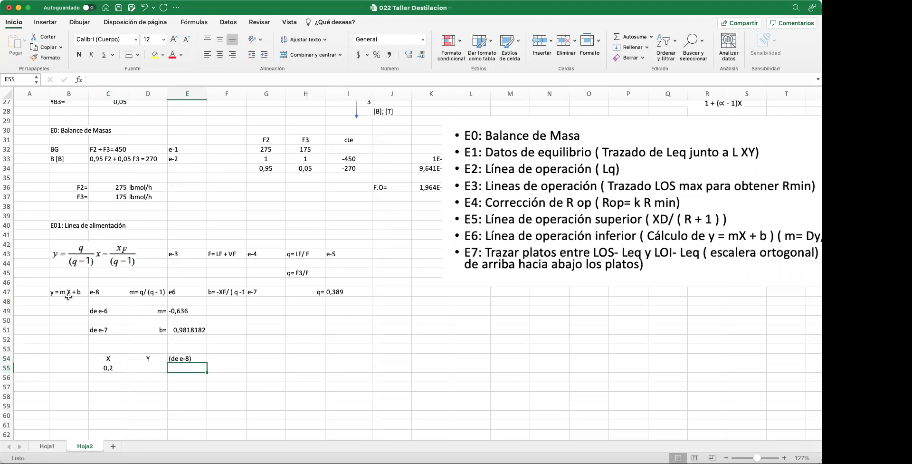
- Calculate the Y value in D55 from slope, X and intercept with the formula +E49*C55-E51
left_click(148, 365)
type("+")
left_click(180, 311)
type("*")
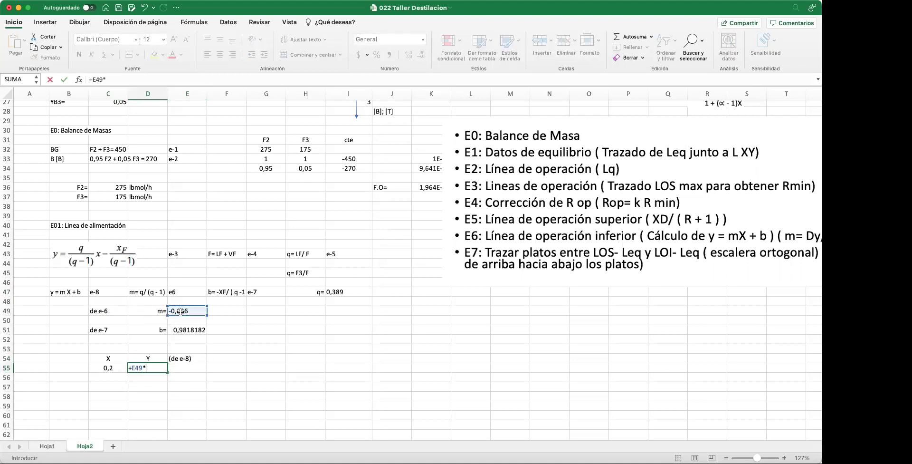
left_click(111, 369)
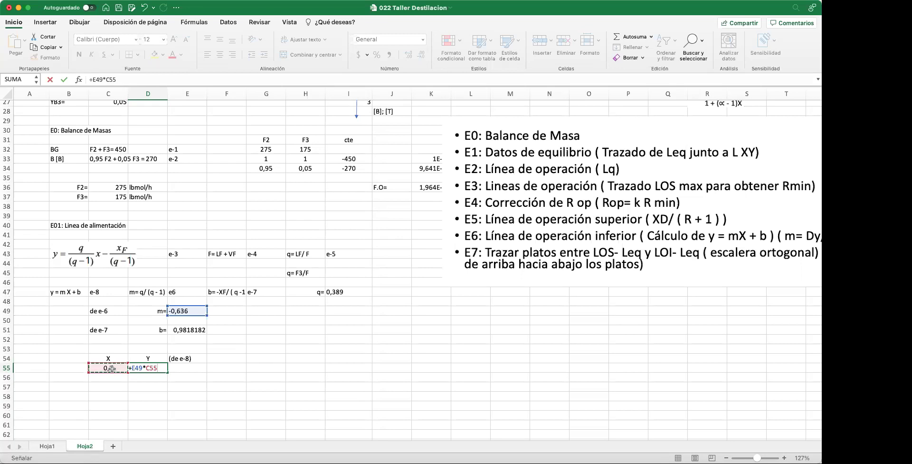
type("+")
key("BackSpace")
type("-")
left_click(177, 329)
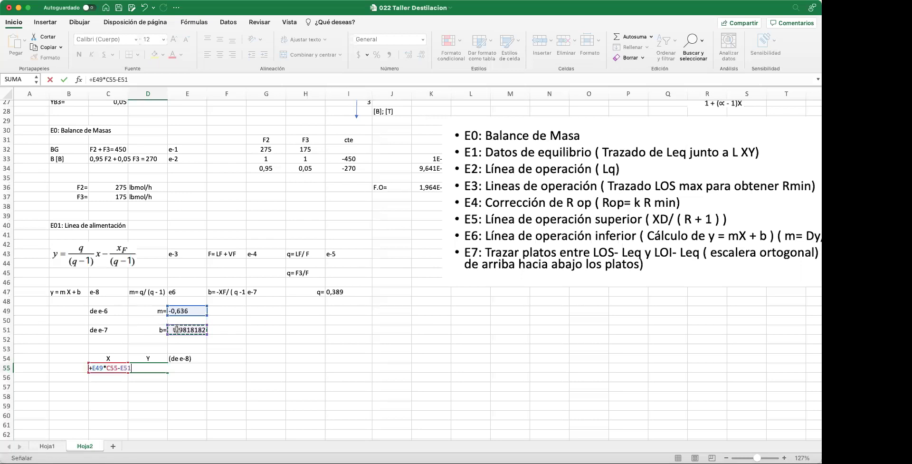
key("Return")
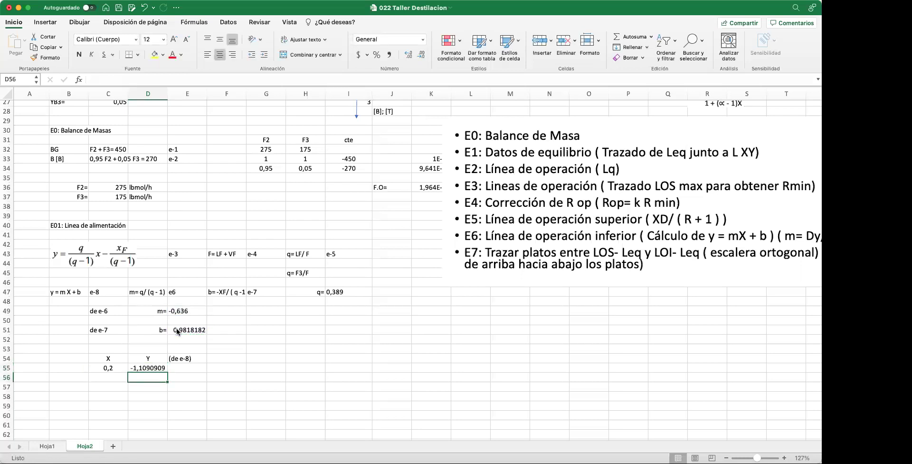
- Change the D55 formula so that it adds E51 instead of subtracting it
key("Up")
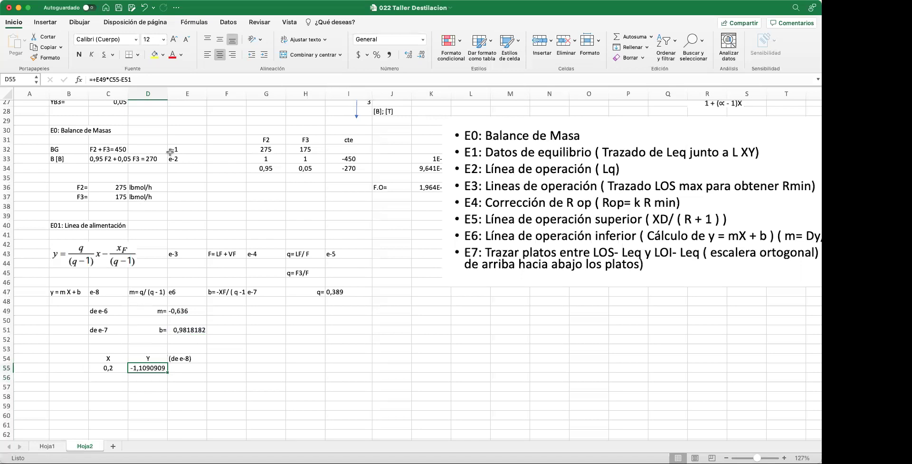
left_click(122, 80)
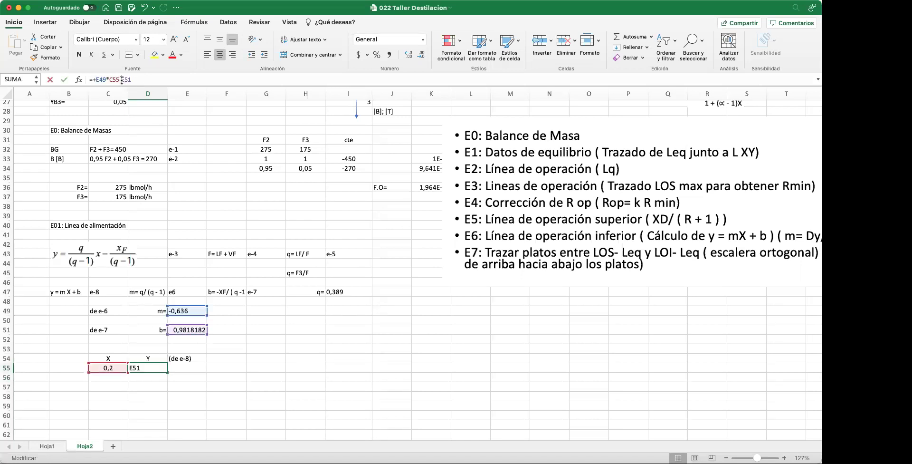
key("BackSpace")
type("+")
key("Return")
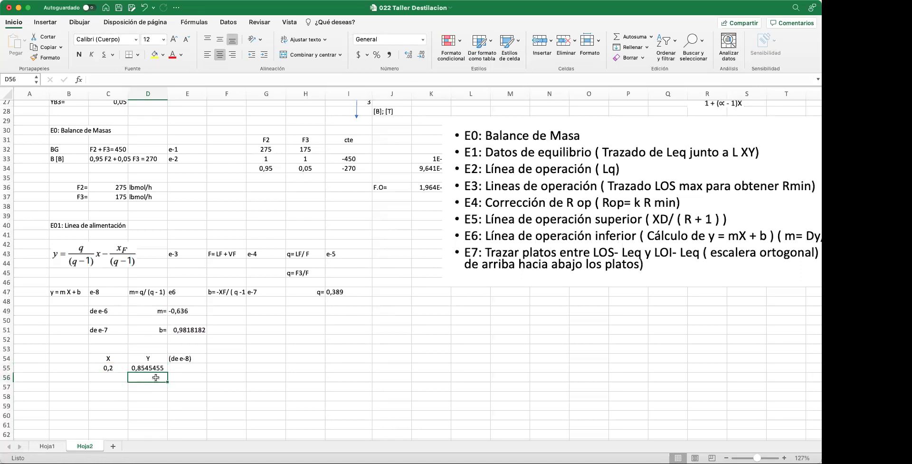
- Draw a diagonal straight line about 2.26" high and 3.06" wide in the blank area between H58 and K48
left_click(118, 381)
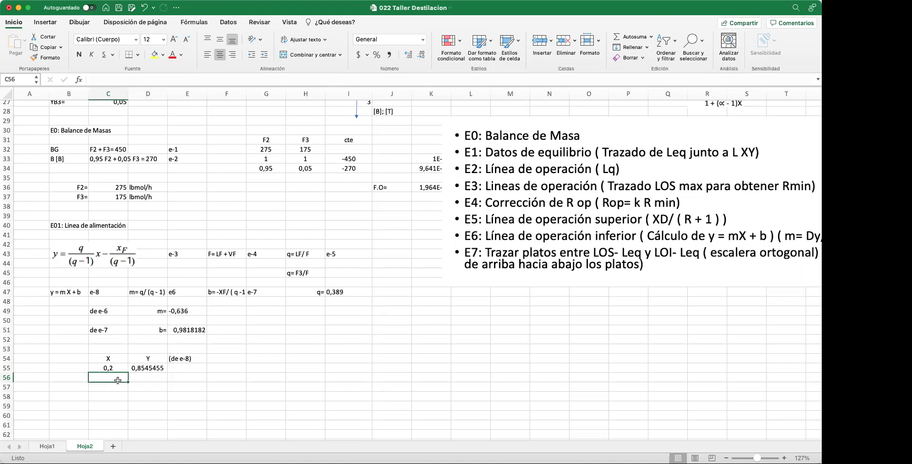
scroll(394, 361, "right", 1)
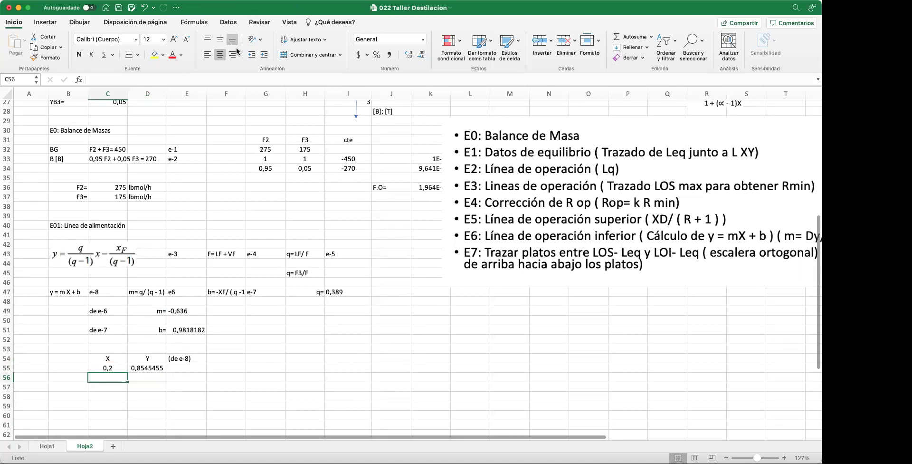
left_click(47, 26)
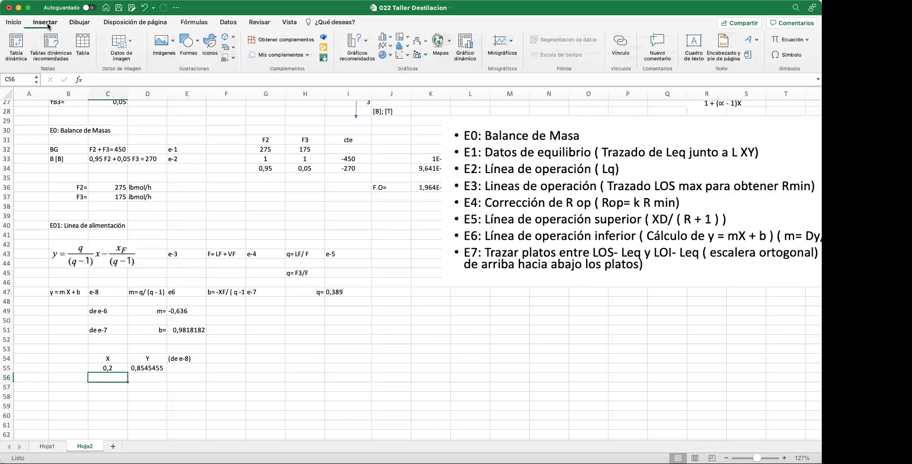
left_click(197, 45)
left_click(199, 69)
mouse_move(422, 302)
left_mouse_down()
mouse_move(323, 408)
mouse_move(288, 399)
left_mouse_up()
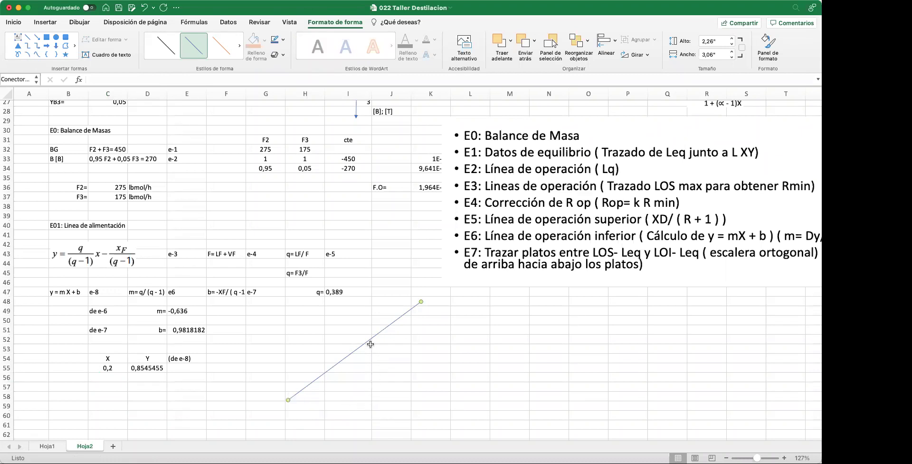
- Draw a second straight line about 1.19" high and 1.36" wide from the middle of the diagonal to its upper left near H47
left_click(51, 24)
left_click(181, 47)
left_click(205, 71)
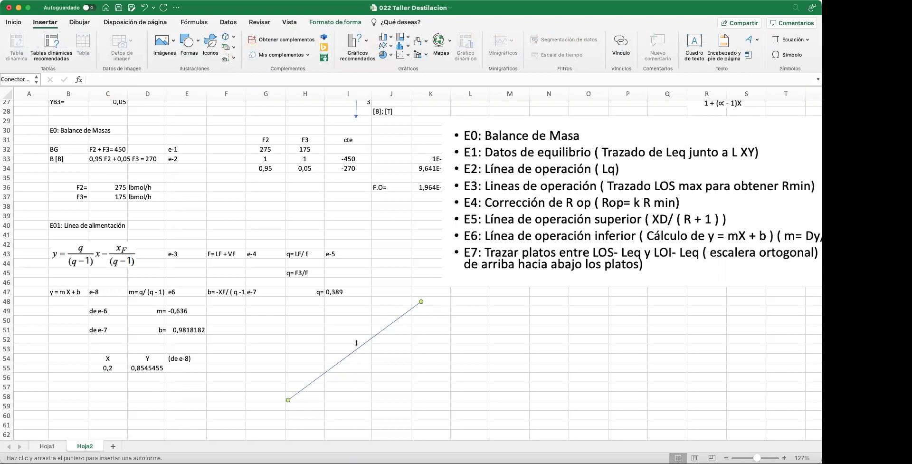
left_click_drag(364, 343, 306, 292)
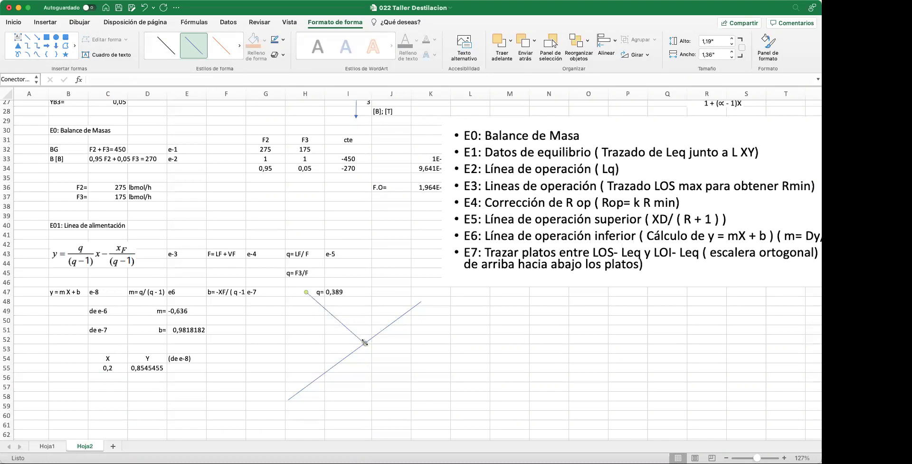
- Reshape the diagonal line to about 2.59" high and 2.83" wide and shift the shorter line so its lower end meets it
scroll(365, 343, "up", 1)
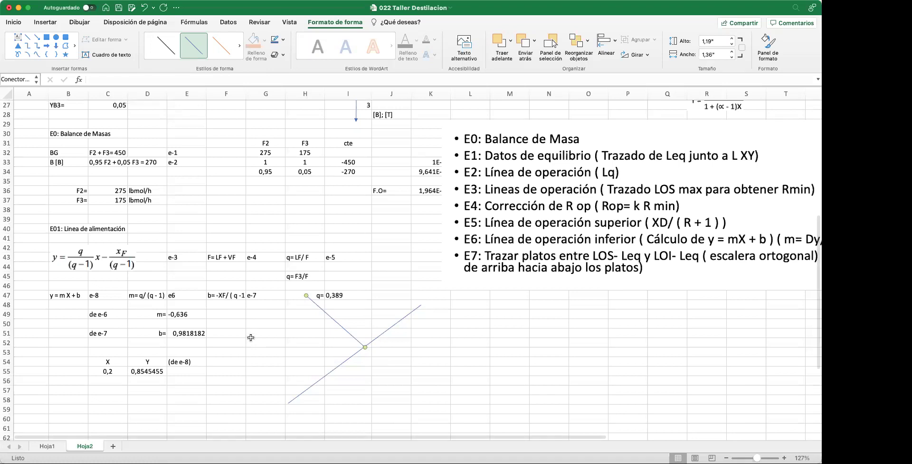
scroll(248, 327, "up", 5)
scroll(247, 329, "up", 1)
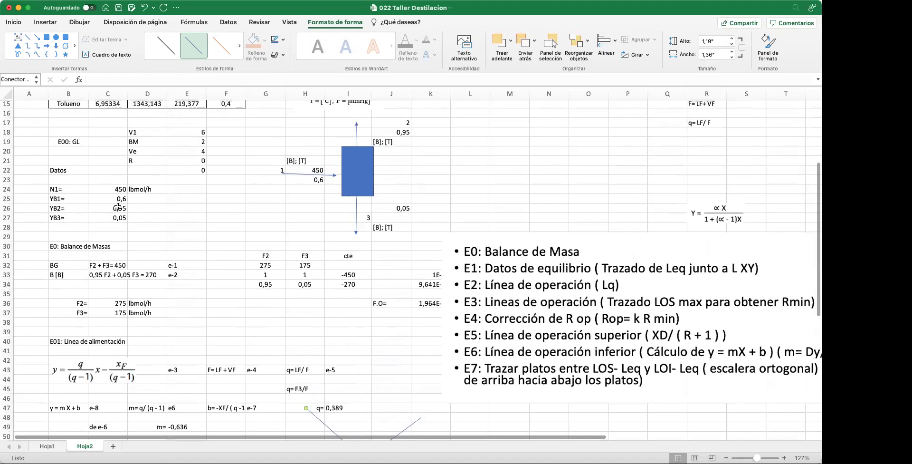
scroll(285, 329, "down", 10)
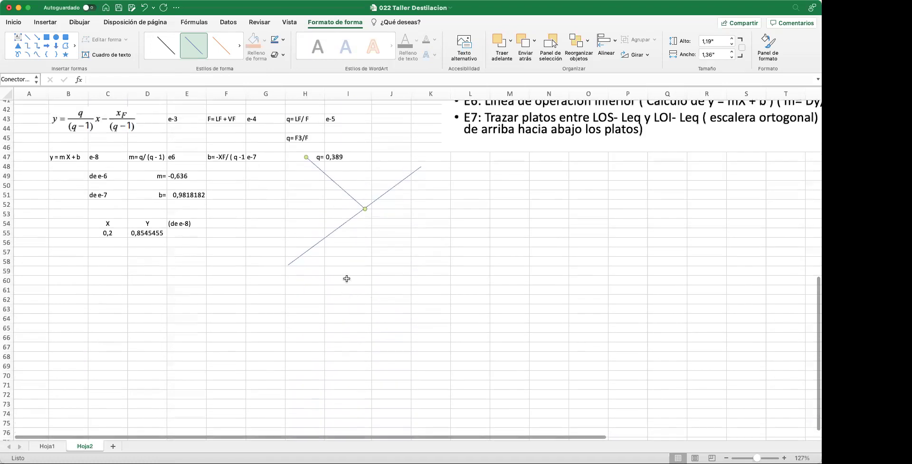
scroll(357, 274, "up", 3)
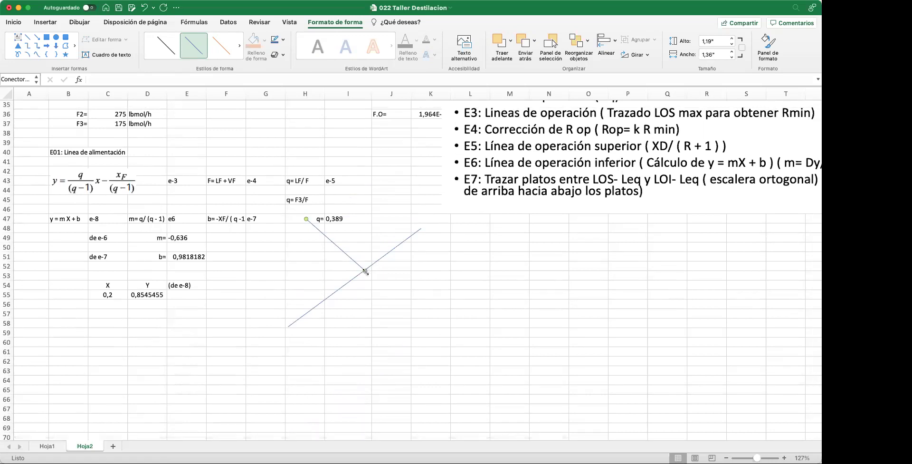
left_click(410, 240)
left_click_drag(421, 229, 412, 216)
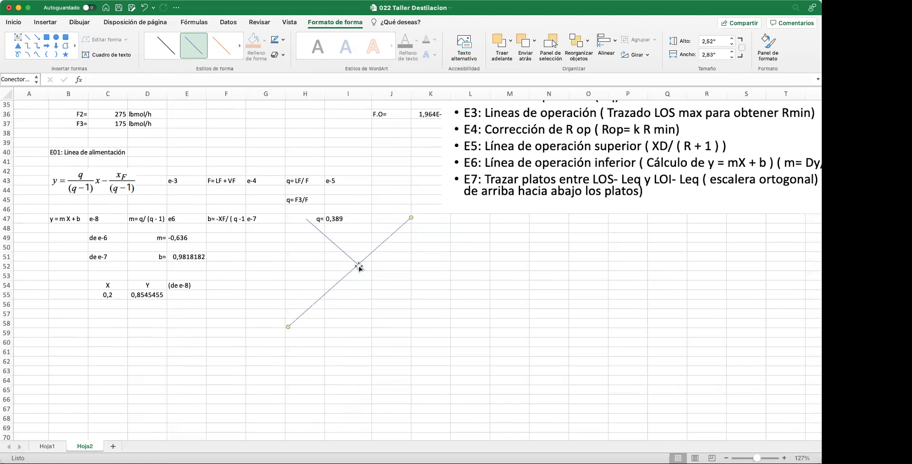
mouse_move(359, 266)
left_mouse_down()
mouse_move(336, 251)
mouse_move(349, 266)
mouse_move(343, 259)
left_mouse_up()
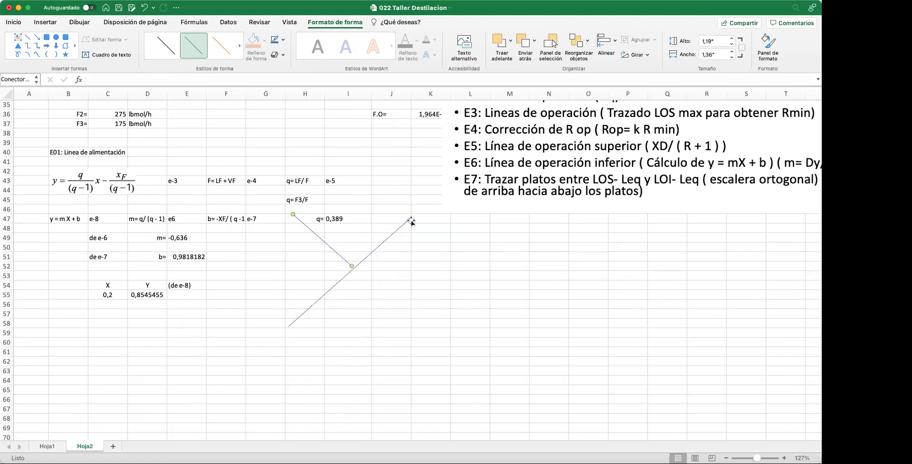
left_click_drag(409, 215, 412, 213)
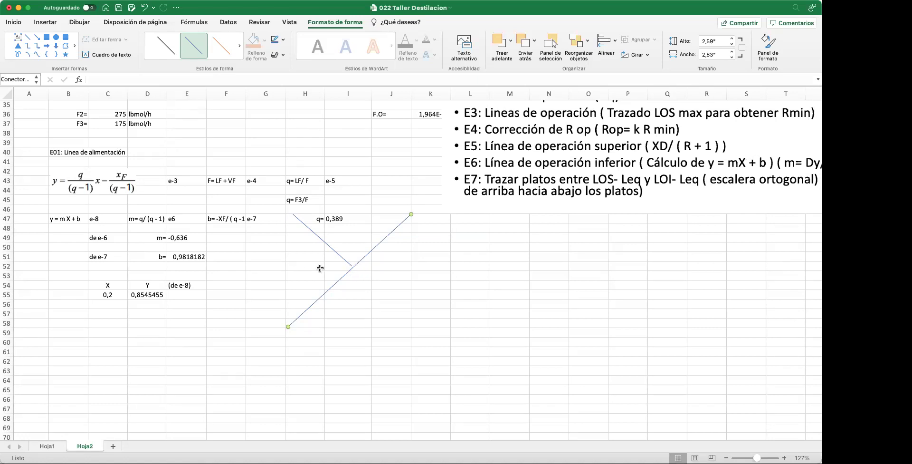
- Enter the second feed line point in row 56, with 0,6 for both X in C56 and Y in D56
left_click(114, 304)
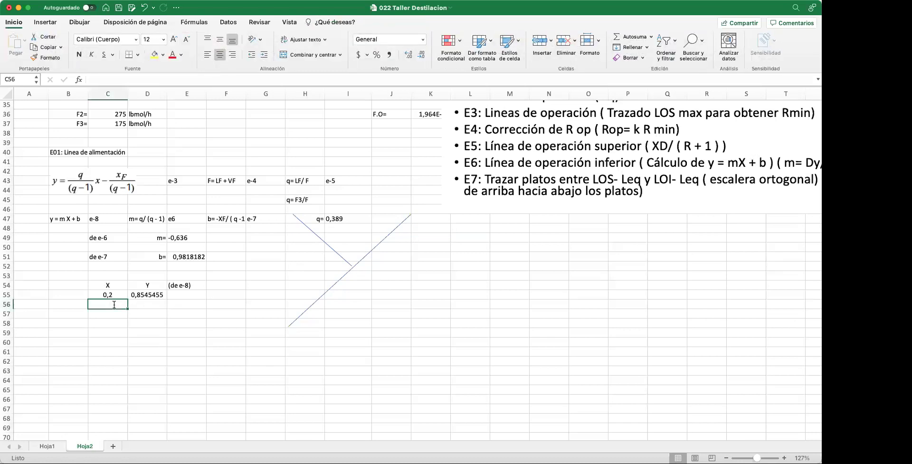
type("0,6")
key("Tab")
type("0,6")
key("Return")
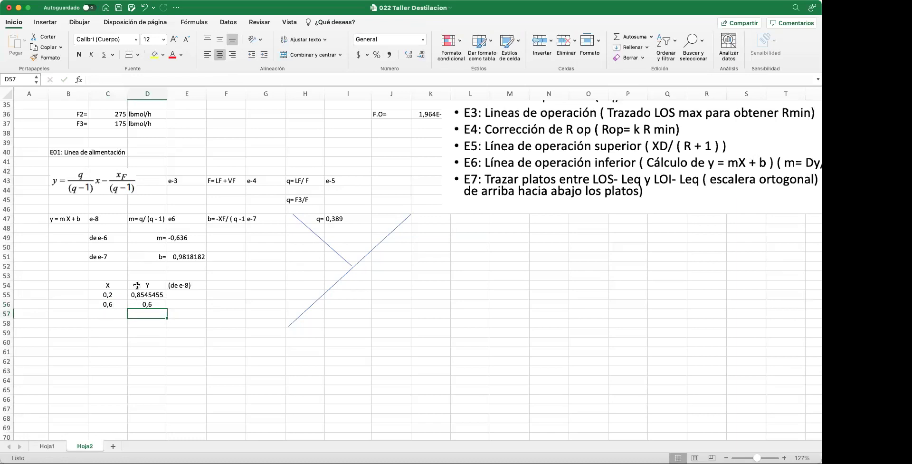
- Label the X-Y point table as L EQ in B54, beside the X heading
left_click(65, 284)
type("L")
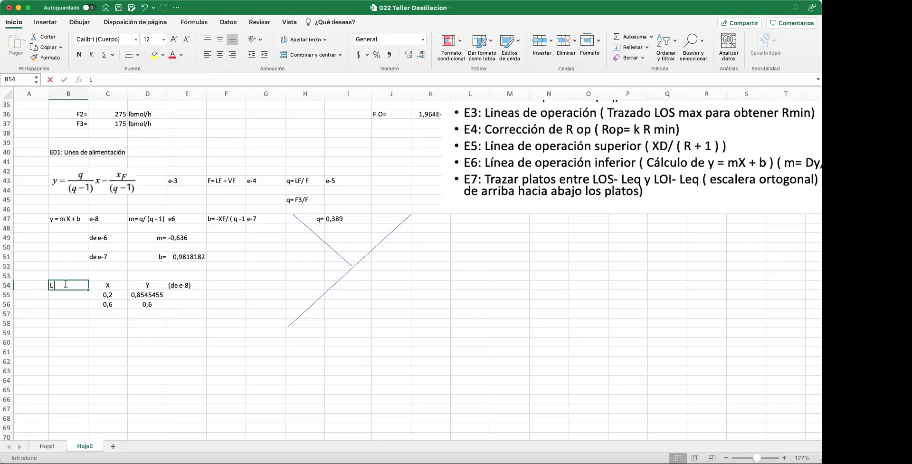
type(" EQ")
key("Return")
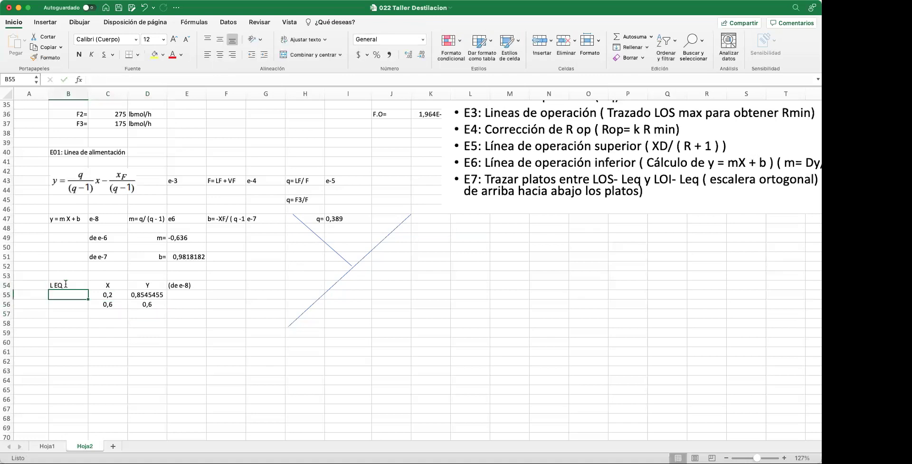
- Nudge the shorter line down slightly so that its lower end touches the diagonal line
left_click(107, 352)
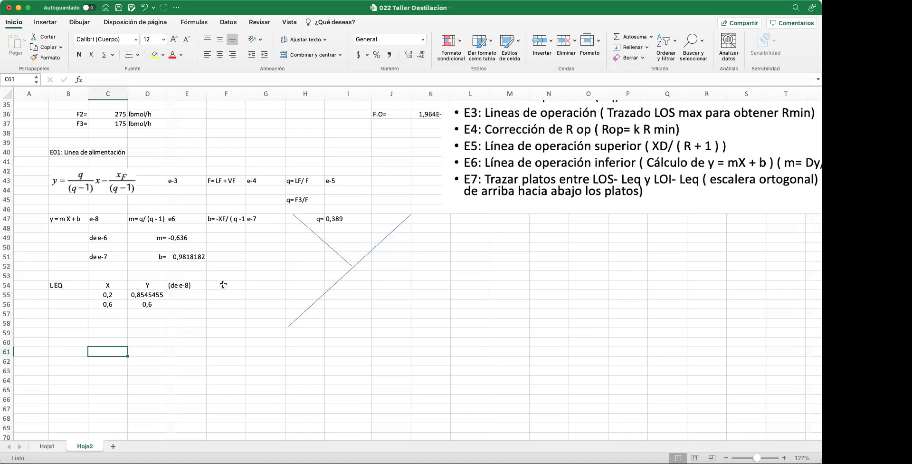
left_click_drag(339, 255, 334, 253)
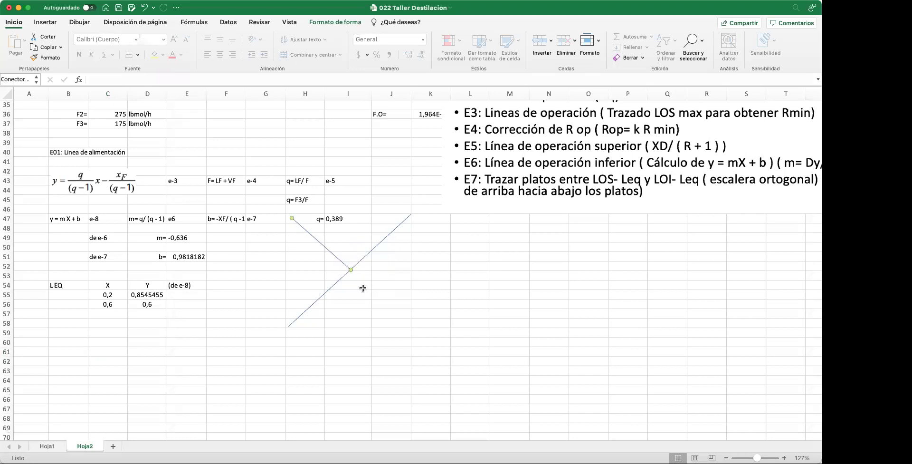
left_click(362, 287)
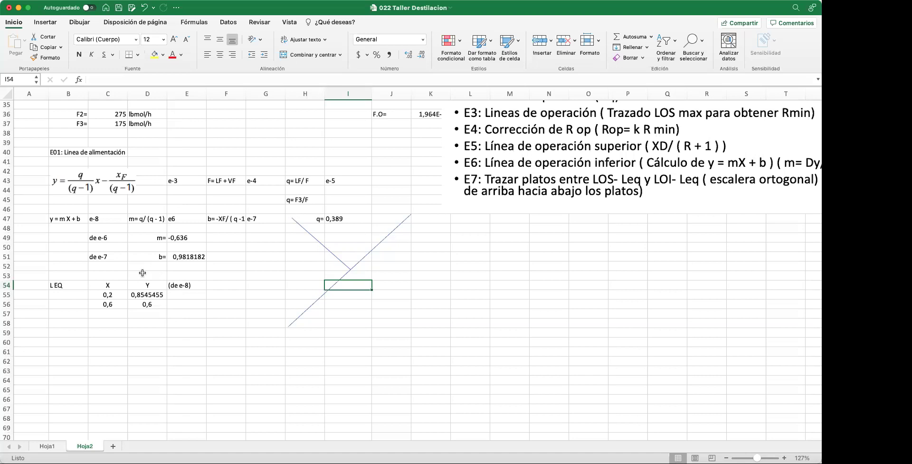
scroll(108, 294, "left", 1)
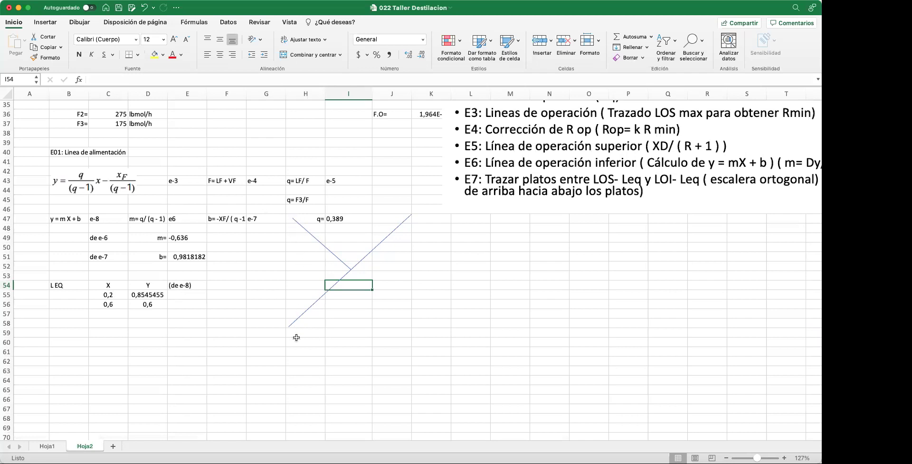
scroll(291, 225, "up", 1)
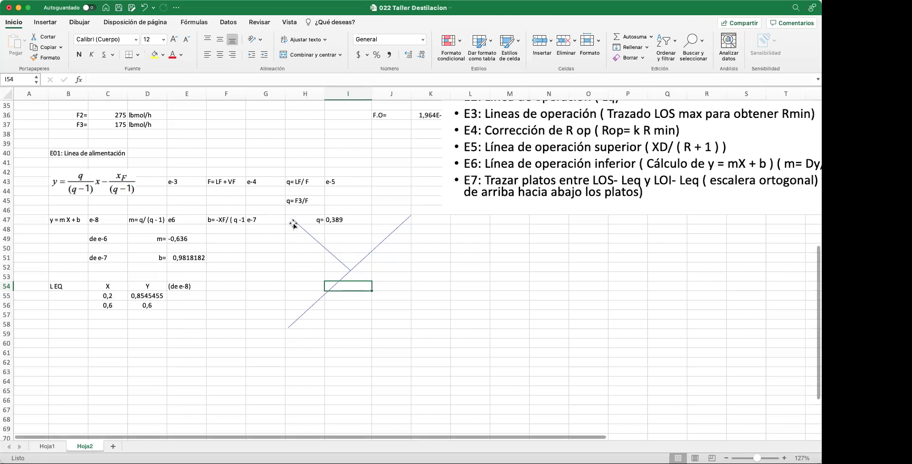
scroll(122, 303, "up", 1)
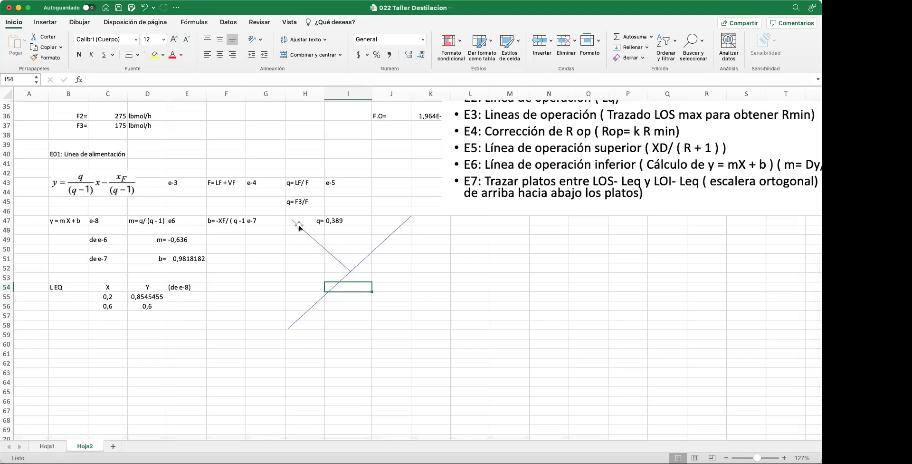
scroll(298, 326, "down", 1)
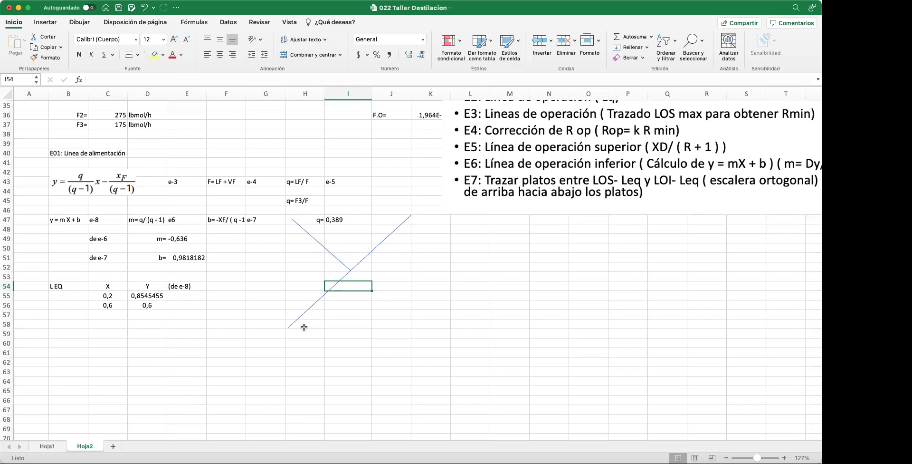
scroll(294, 319, "up", 2)
scroll(291, 224, "up", 2)
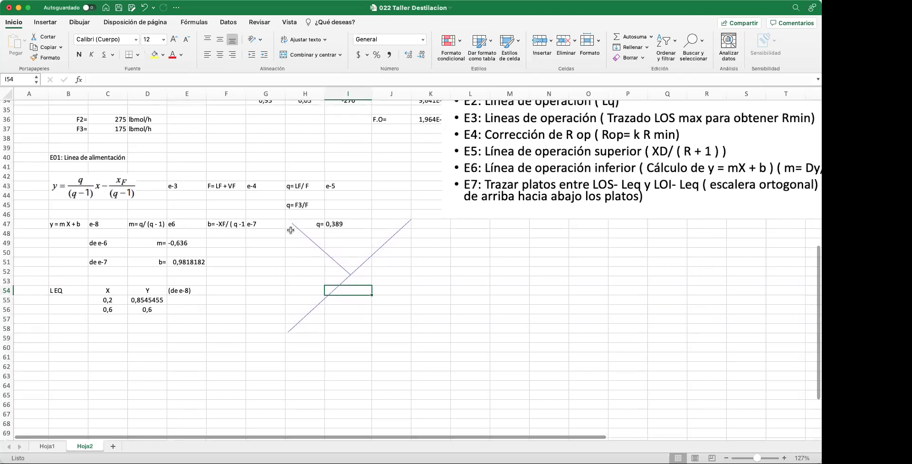
scroll(378, 308, "up", 1)
left_click(364, 332)
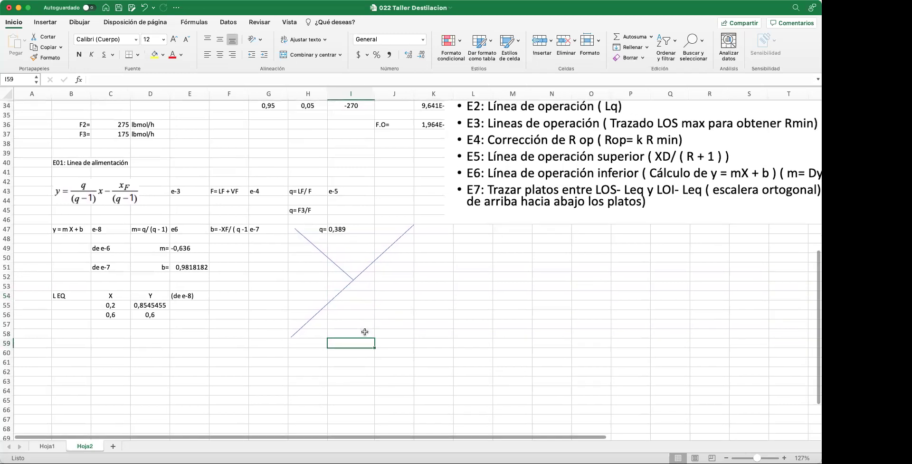
scroll(177, 362, "up", 3)
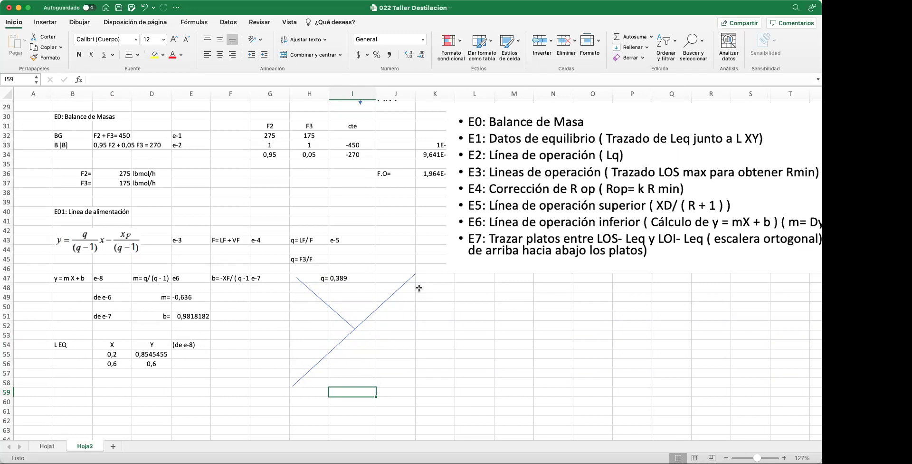
- Slide the shorter line up along the diagonal and back down so that it meets the diagonal around I52
left_click(107, 354)
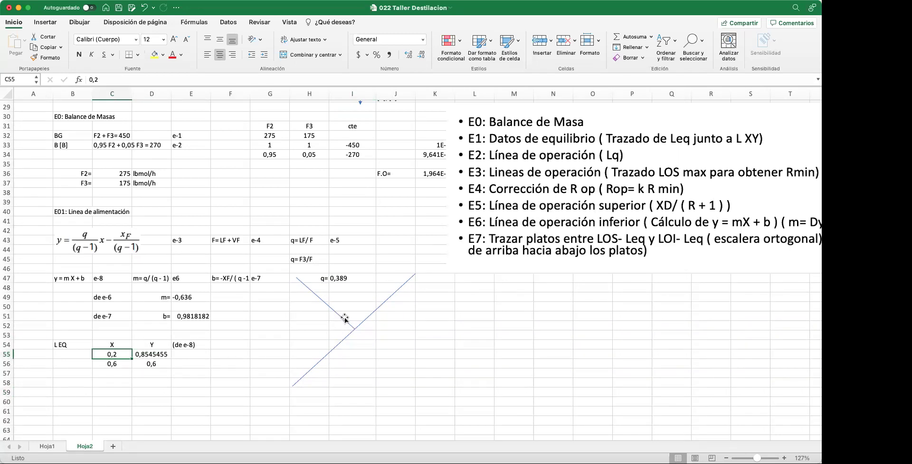
left_click_drag(332, 310, 385, 303)
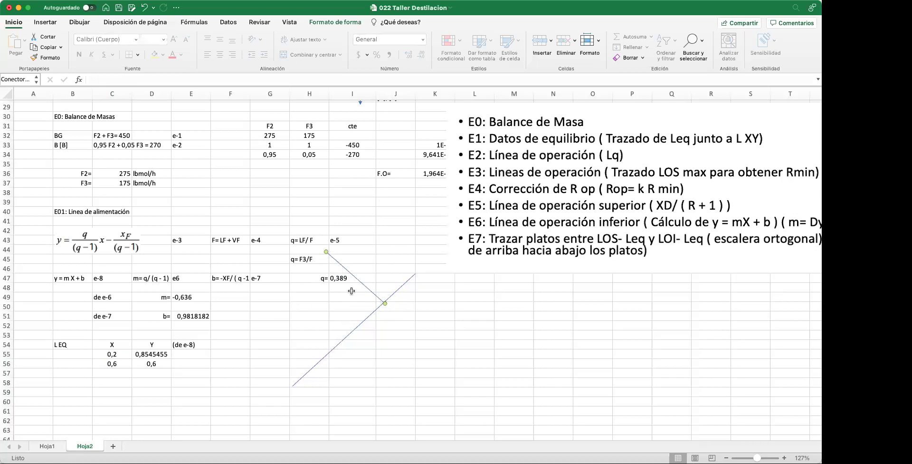
scroll(348, 275, "down", 1)
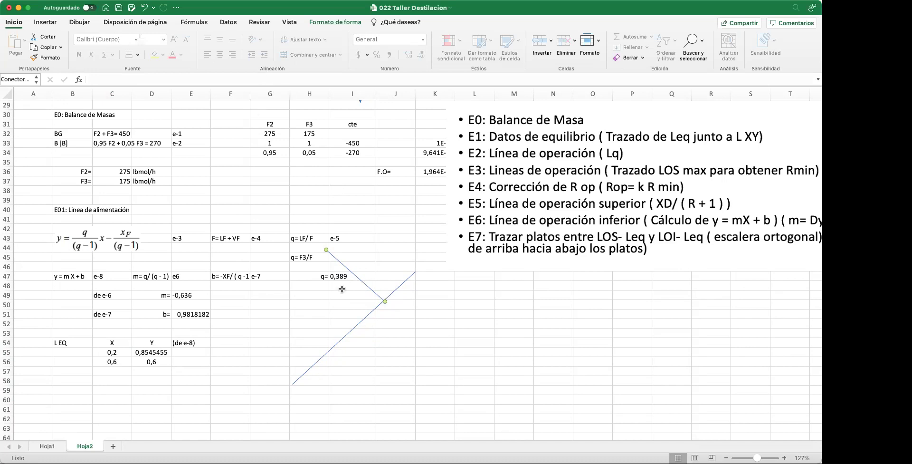
left_click_drag(365, 284, 344, 302)
scroll(362, 327, "up", 1)
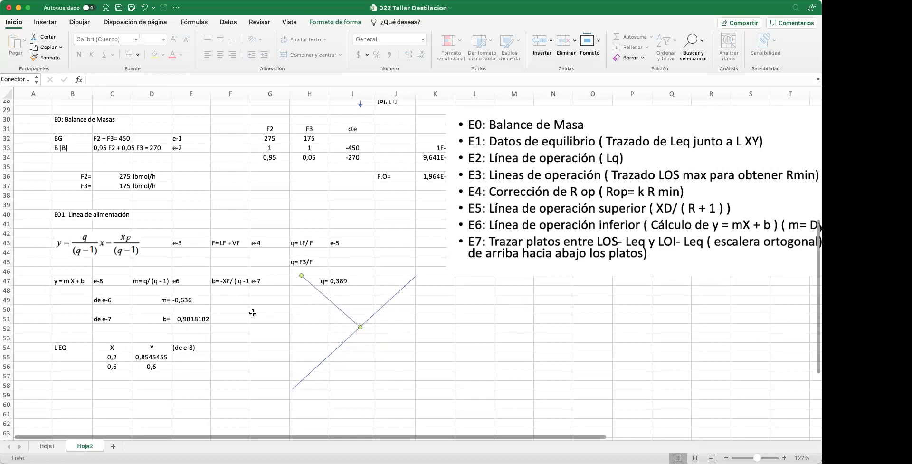
scroll(128, 365, "down", 1)
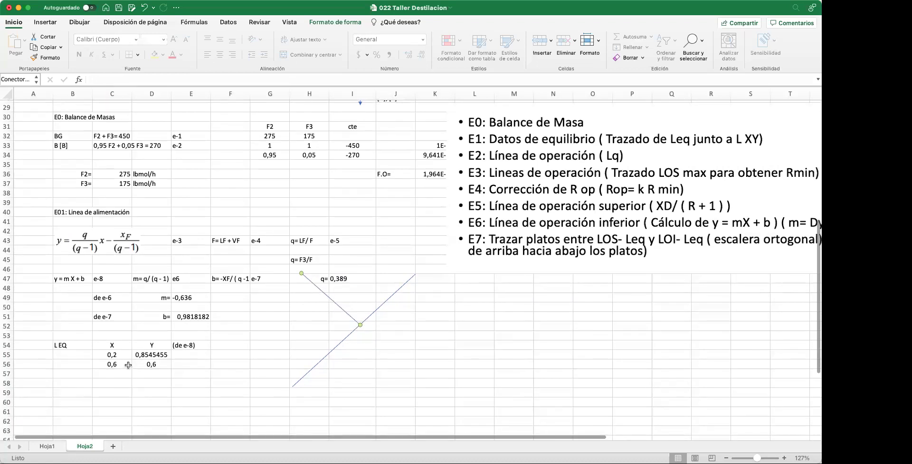
- Enter 0,3 as the X value in C55 and replace it with 0,4
key("Escape")
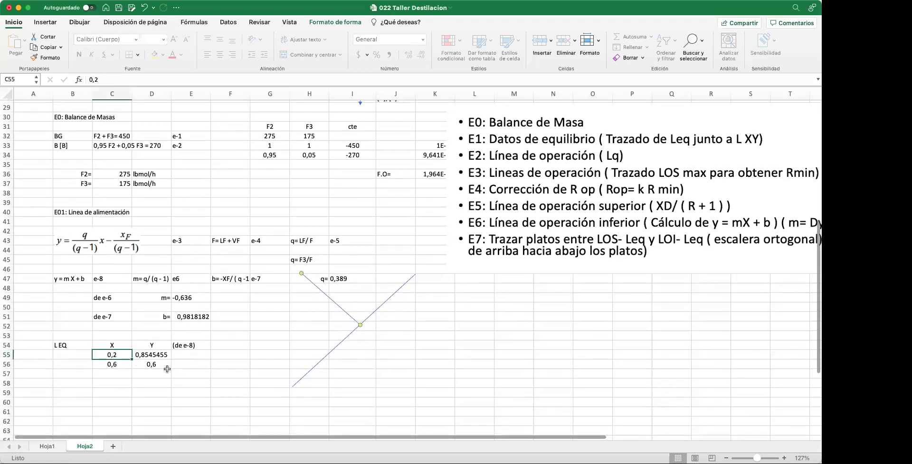
type("0,3")
key("Return")
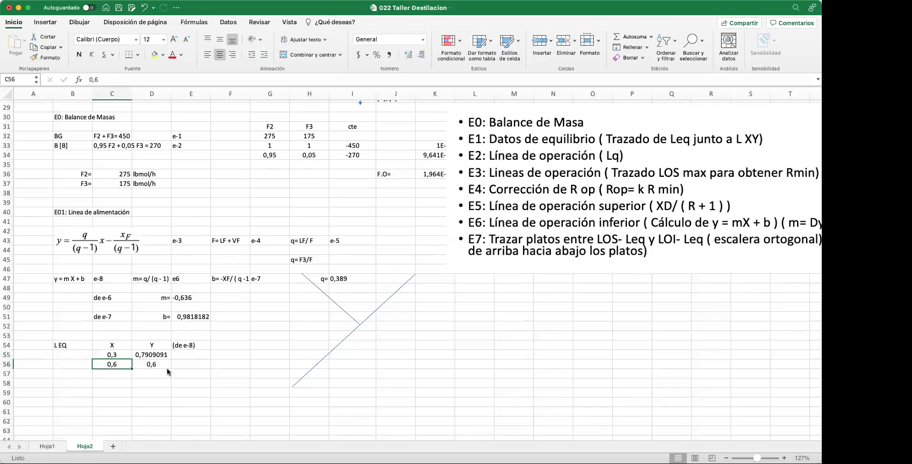
key("Up")
type(",4")
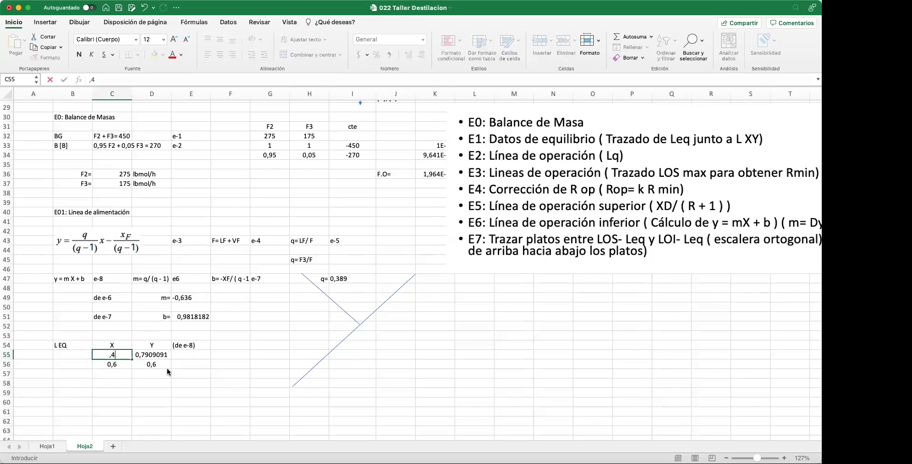
key("Return")
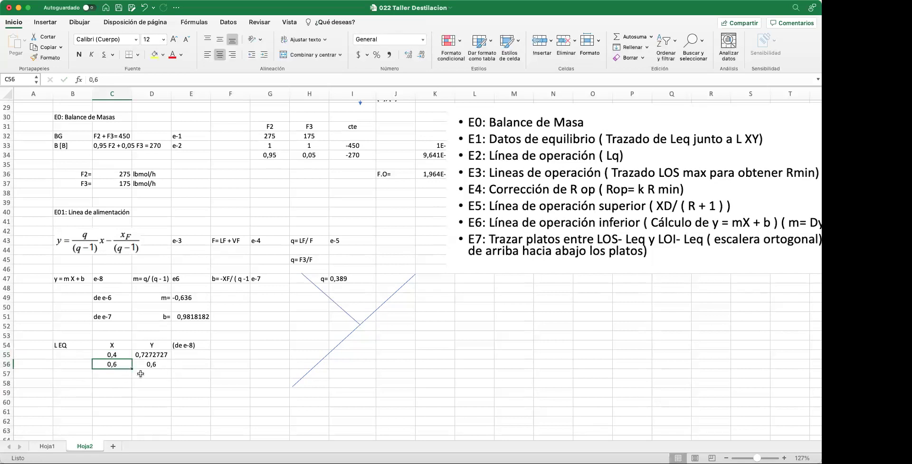
- Shorten the shorter line by bringing its upper end down close to the diagonal, around I51
left_click(307, 280)
left_click_drag(303, 274, 348, 316)
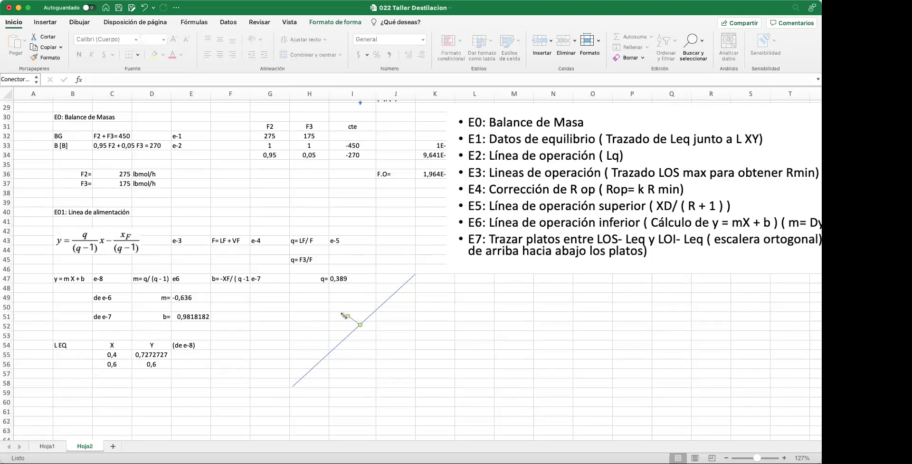
- Lengthen the short feed line up and away from the diagonal, and set the first X value in C55 to 0,2
left_click_drag(348, 315, 307, 283)
left_click(113, 354)
type(",")
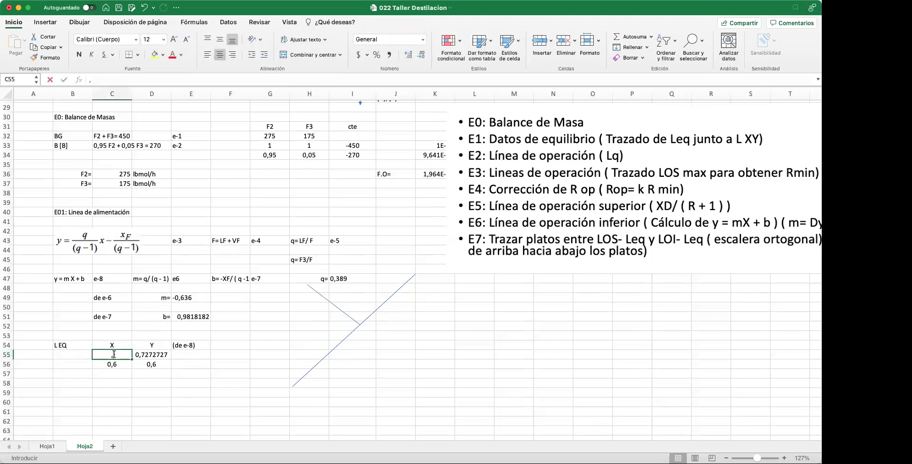
type("2")
key("Return")
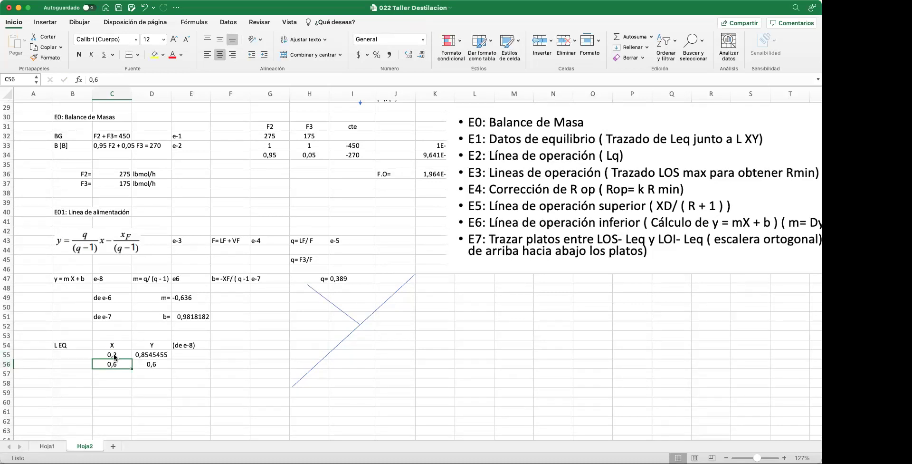
- Try 0,3 as the first X value in C55, and set it back to 0,2
left_click(114, 356)
type(",3")
key("Return")
left_click(116, 356)
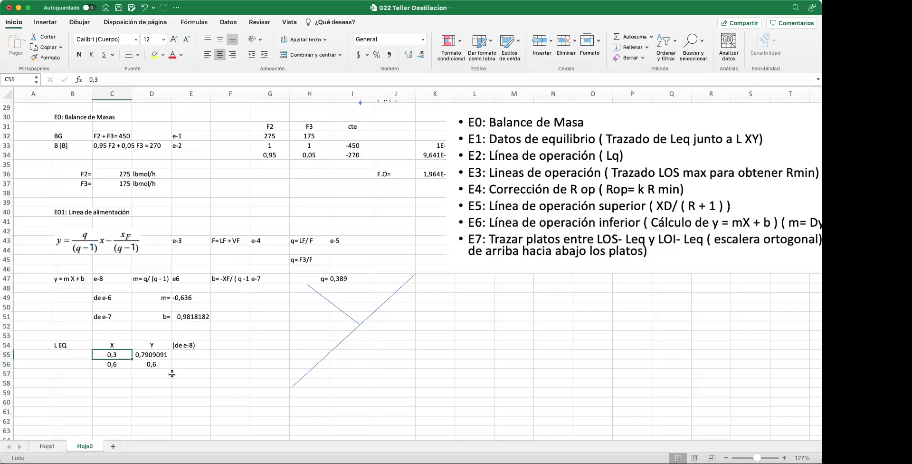
type(",2")
key("Return")
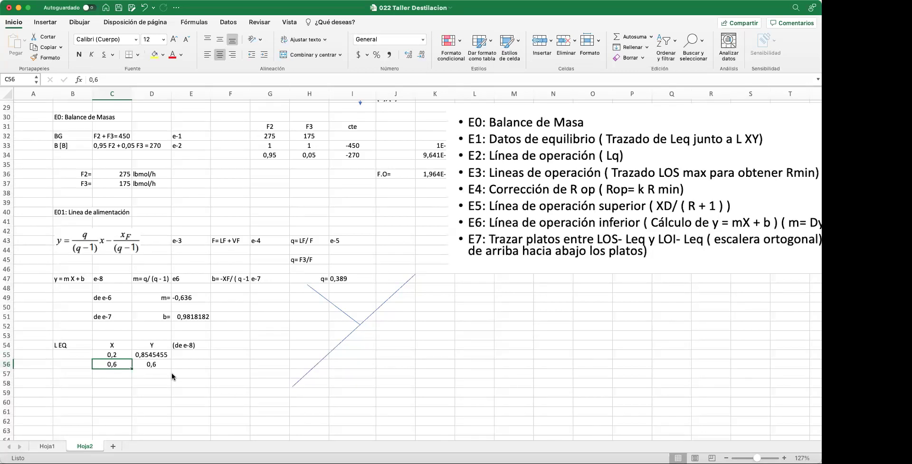
- Try shorter and longer lengths for the feed line by moving its free end toward and away from the diagonal
left_click(314, 289)
left_click_drag(308, 284, 351, 318)
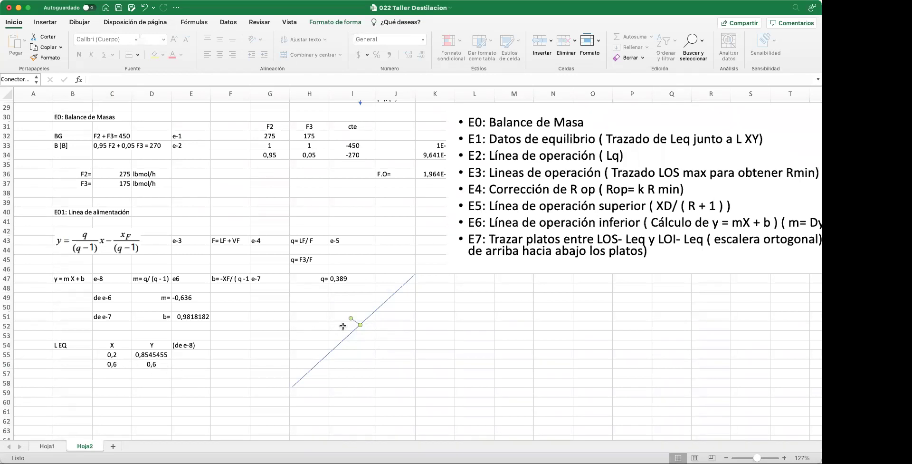
left_click_drag(352, 319, 297, 284)
left_click_drag(298, 284, 348, 314)
left_click_drag(348, 315, 356, 322)
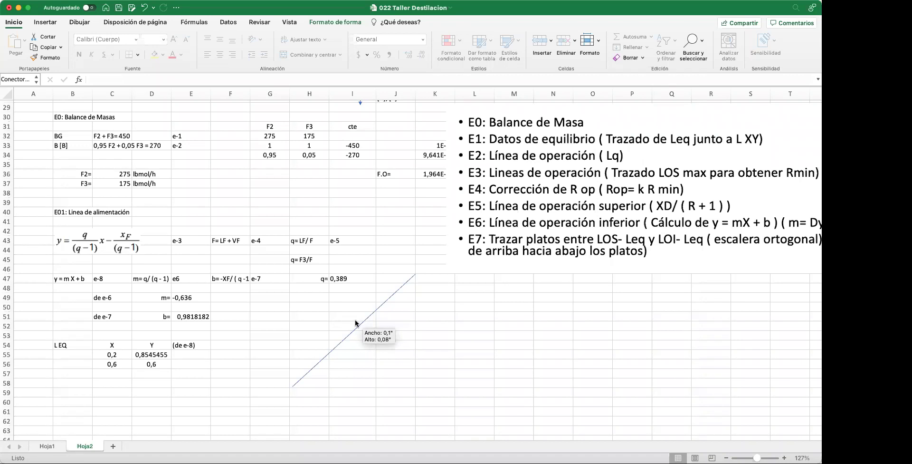
left_click_drag(356, 320, 357, 321)
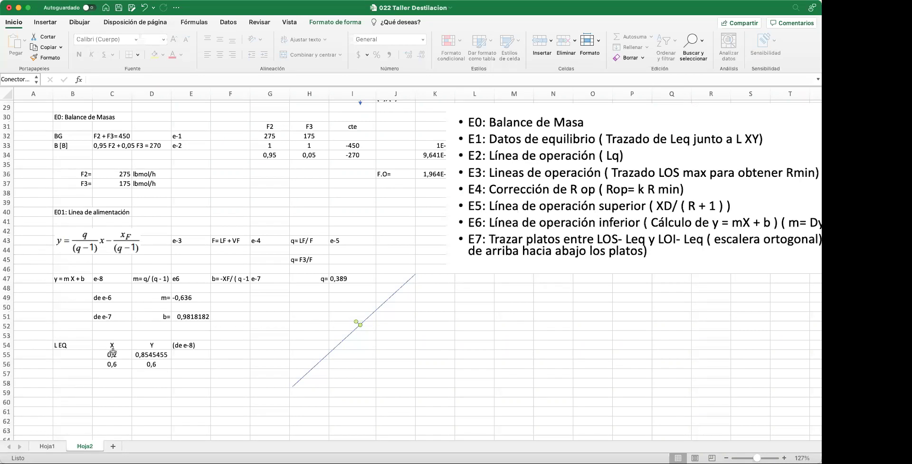
left_click_drag(357, 321, 312, 291)
left_click_drag(312, 291, 351, 318)
left_click_drag(351, 317, 308, 290)
left_click(266, 335)
left_click(327, 324)
- Set the first X value in C55 to 0,1 and extend the feed line's free end slightly farther from the diagonal
left_click(113, 355)
type(",1")
key("Return")
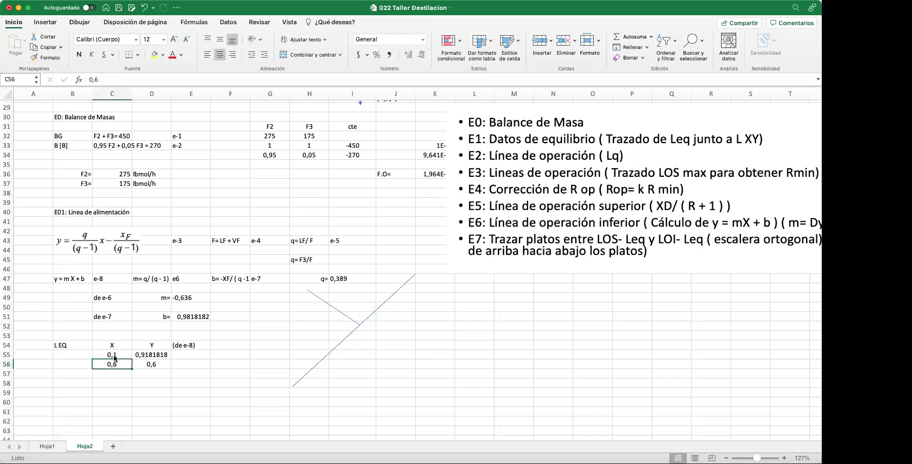
left_click(307, 290)
mouse_move(306, 290)
left_mouse_down()
mouse_move(256, 257)
mouse_move(298, 284)
left_mouse_up()
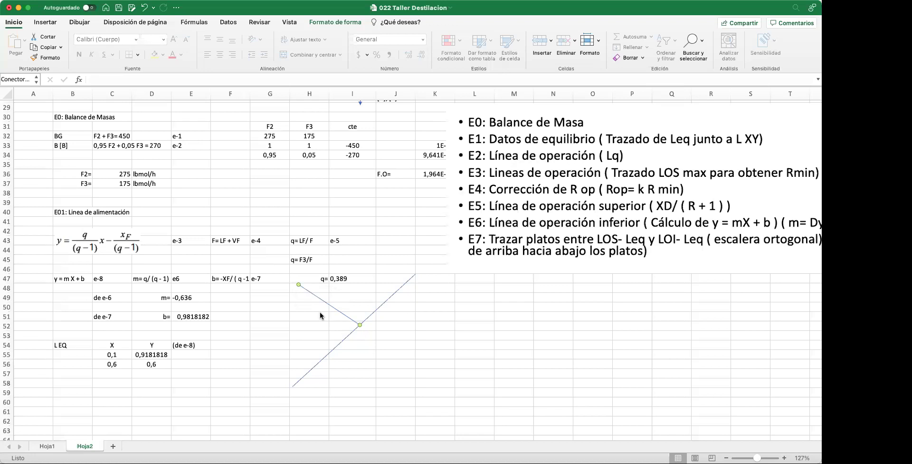
- Change the line label in B54 from L EQ to L F
left_click(113, 392)
left_click(116, 403)
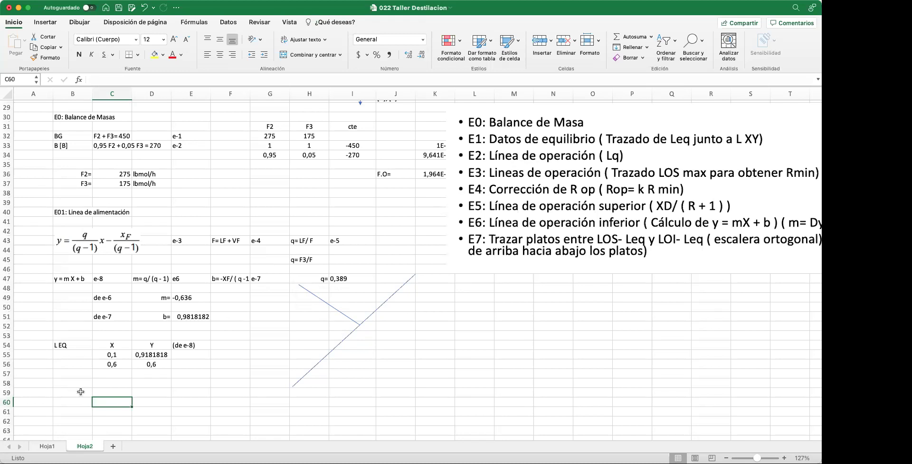
left_click(65, 389)
left_click(65, 384)
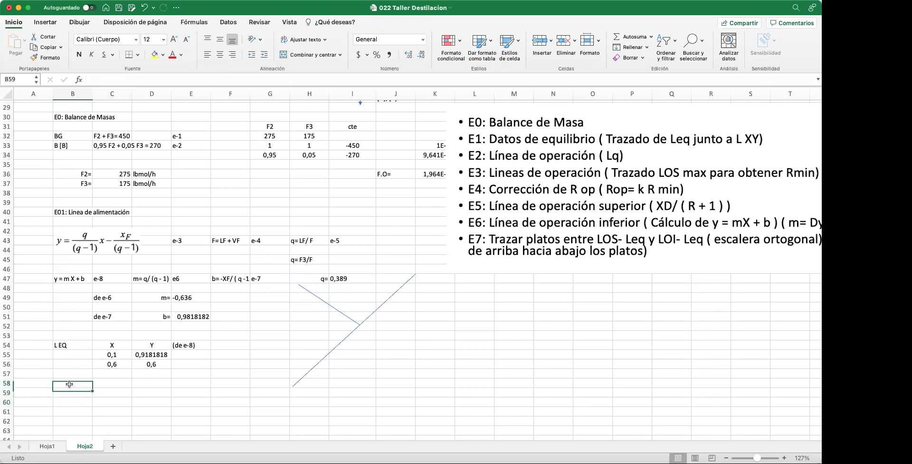
left_click(65, 340)
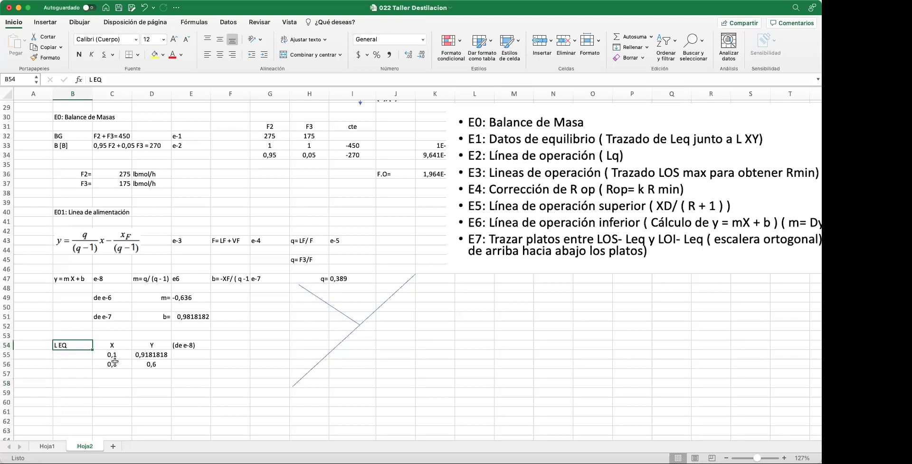
left_click(138, 81)
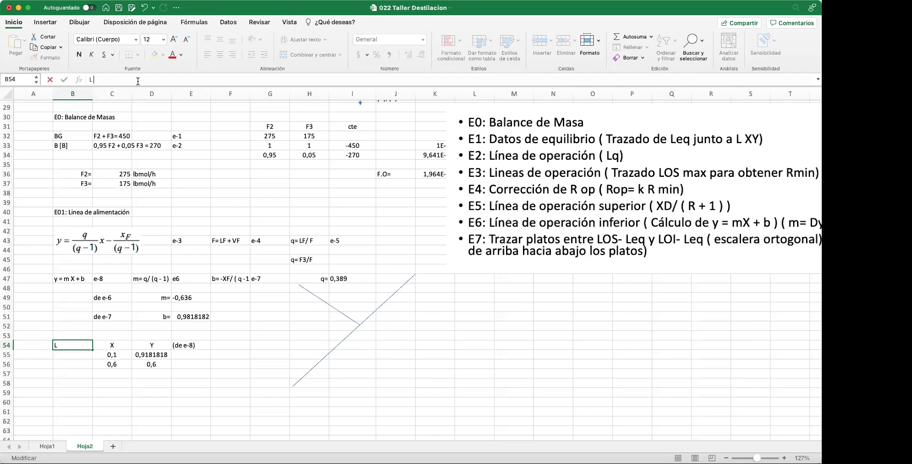
type("F")
key("Return")
- Enter the label L Eq in B59, below the feed line points
key("Down")
key("Down")
key("Down")
key("Down")
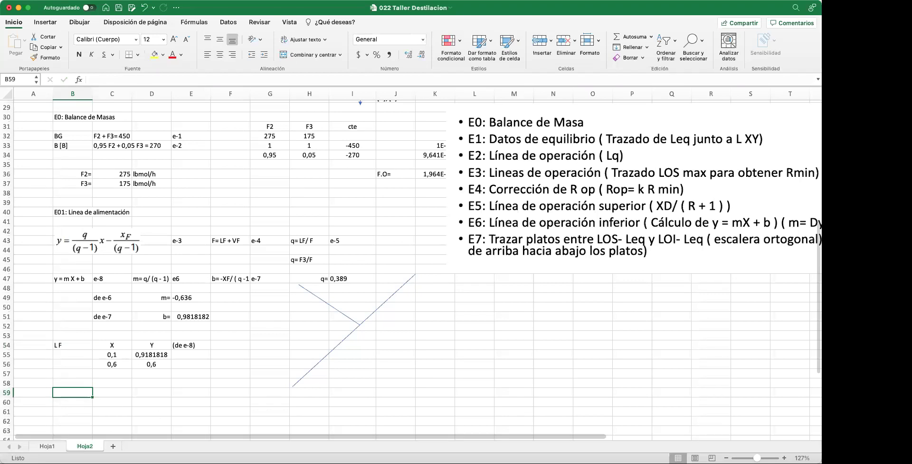
type("L Eq")
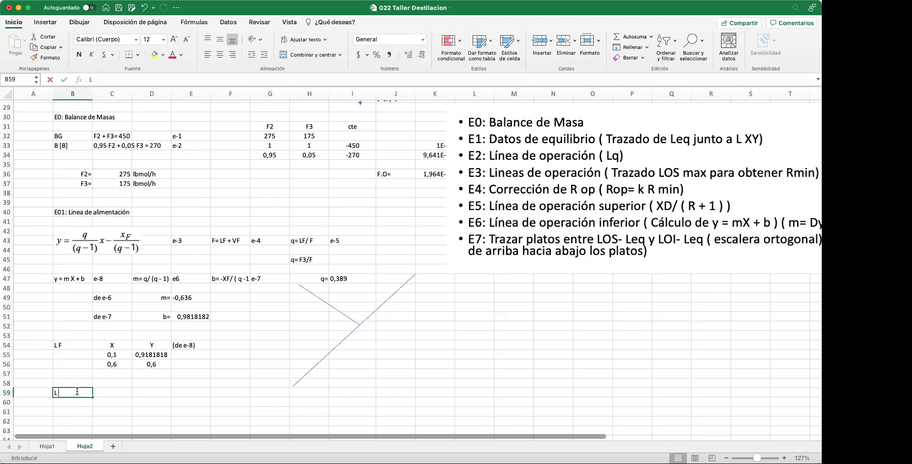
key("Return")
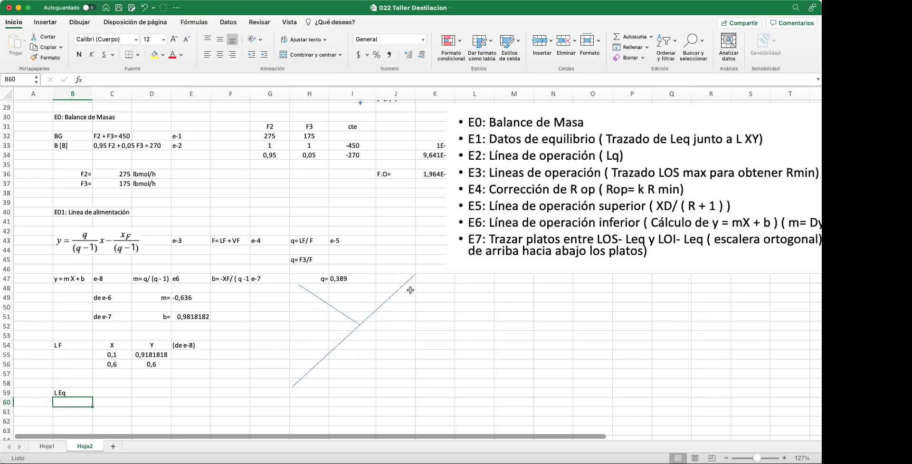
- Move the picture listing procedure steps E0 to E7 away from the calculation area
left_click(105, 405)
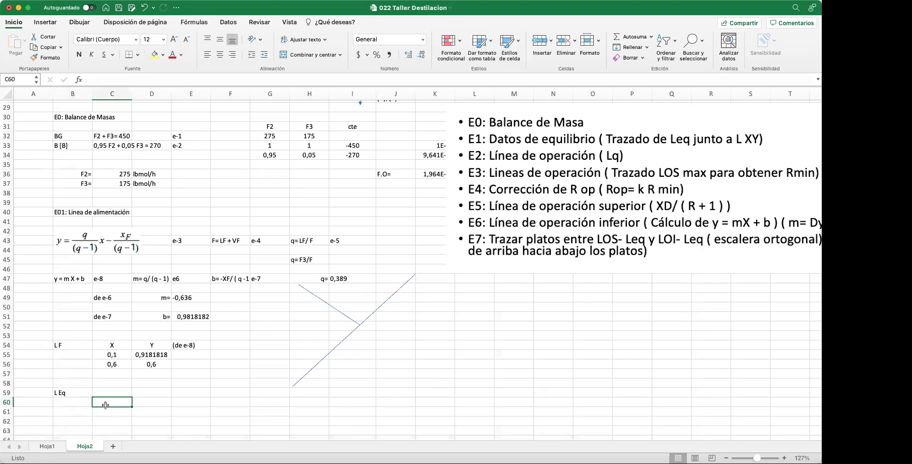
left_click_drag(564, 211, 499, 224)
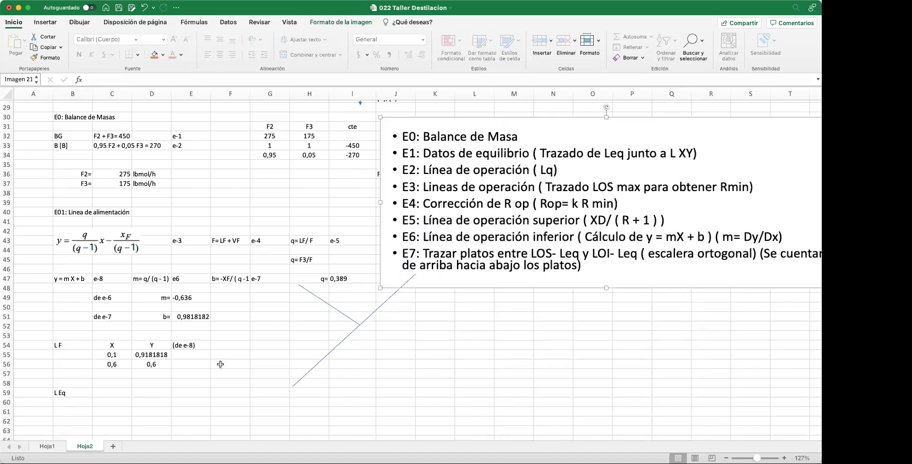
left_click_drag(505, 256, 163, 292)
scroll(505, 358, "down", 5)
scroll(504, 357, "up", 10)
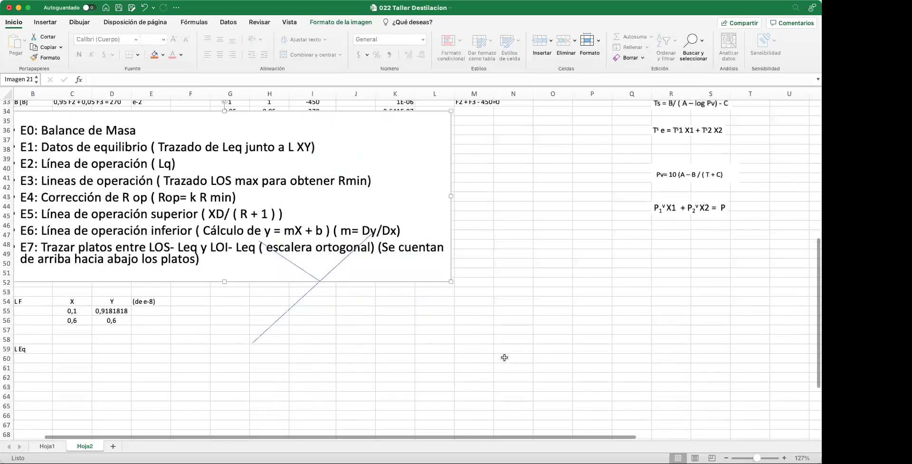
scroll(505, 358, "right", 1)
left_click_drag(682, 214, 539, 322)
left_click_drag(407, 315, 709, 171)
- Move the equilibrium equation picture Y = ∝X / (1 + (∝ - 1)X) beside the L Eq label, starting in column C
left_click_drag(551, 322, 402, 369)
scroll(579, 322, "down", 10)
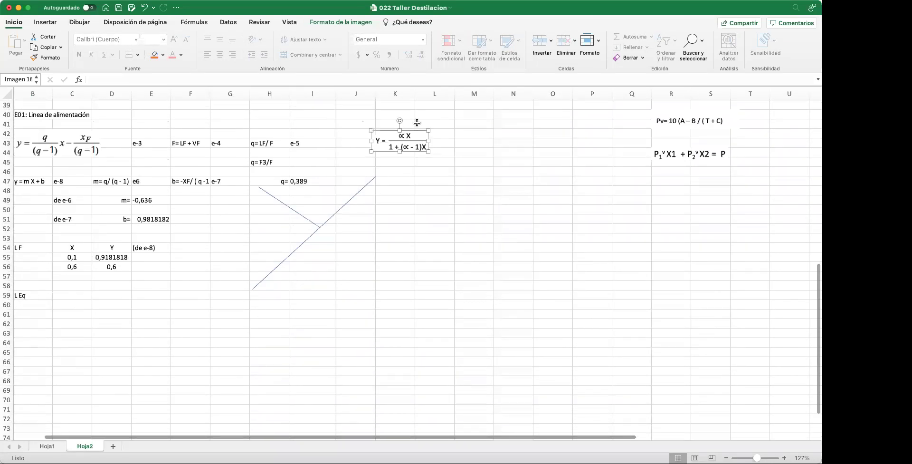
left_click_drag(407, 137, 87, 312)
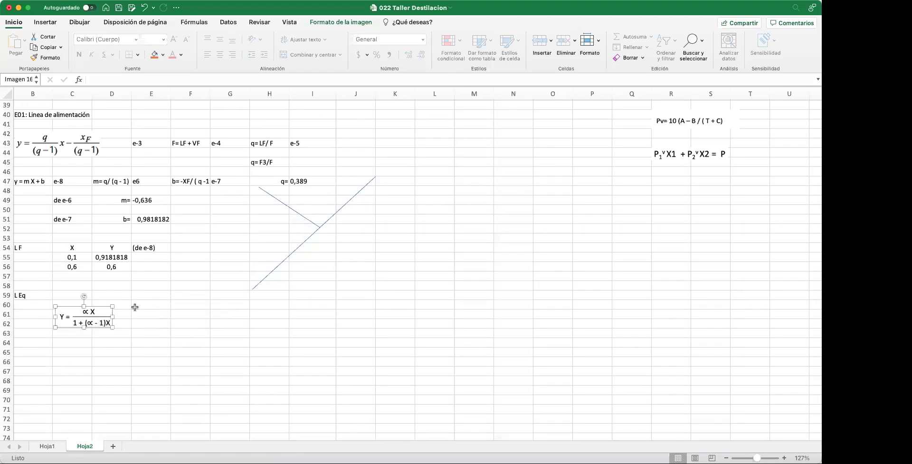
scroll(169, 316, "left", 2)
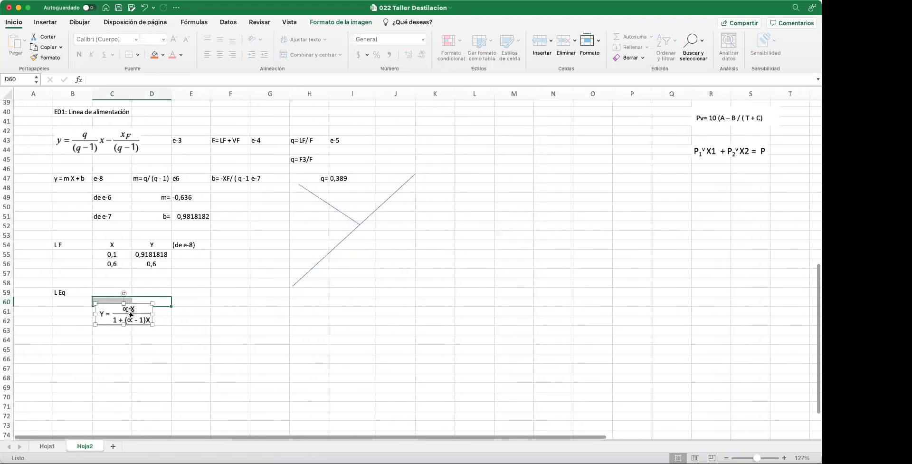
left_click_drag(123, 300, 121, 288)
left_click(162, 320)
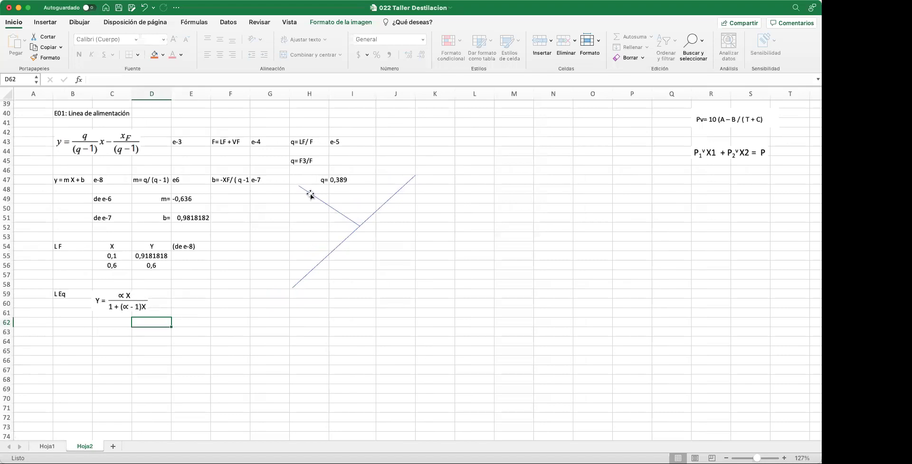
- Draw a freehand equilibrium curve with the blue pen above the diagonal, joining its two ends and crossing the feed line
left_click(81, 23)
left_click(15, 43)
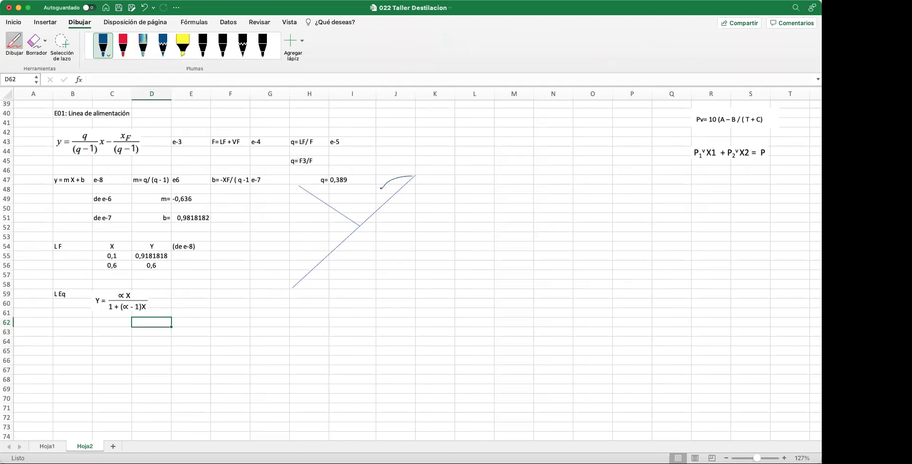
mouse_move(350, 206)
left_mouse_down()
mouse_move(316, 215)
mouse_move(286, 252)
left_mouse_up()
left_click(14, 22)
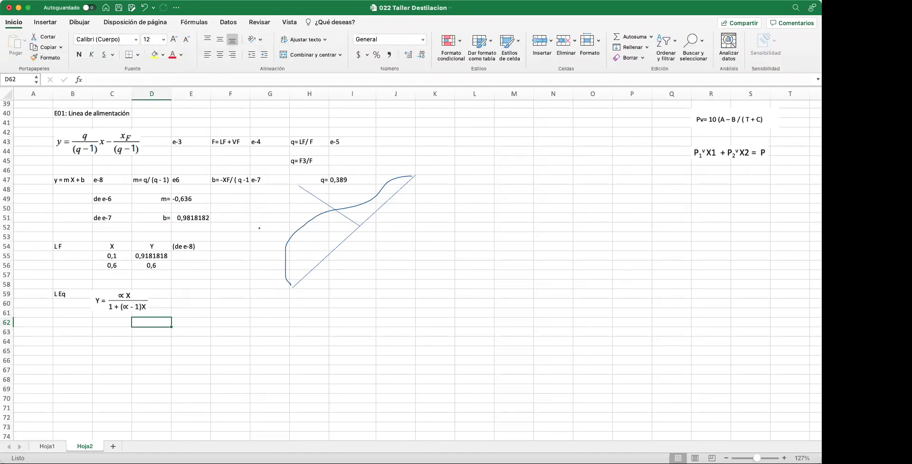
left_click(232, 304)
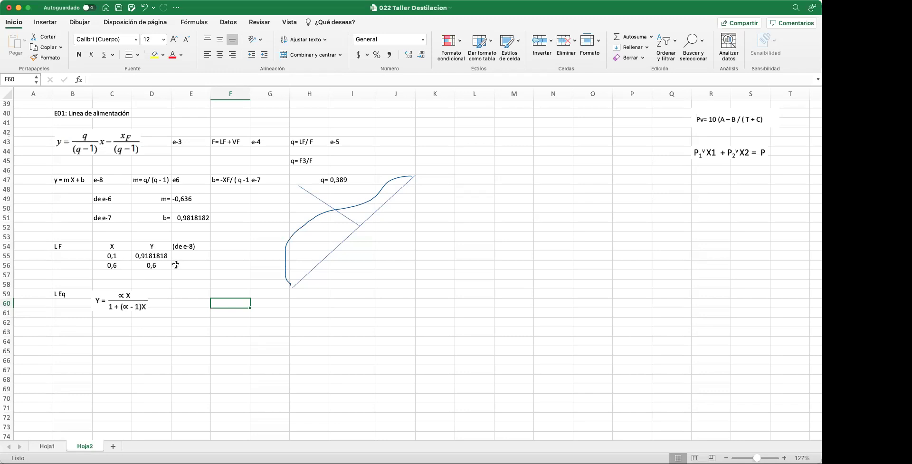
- Enter the headers X in B64 and Y in C64 for the equilibrium data table
scroll(359, 211, "up", 1)
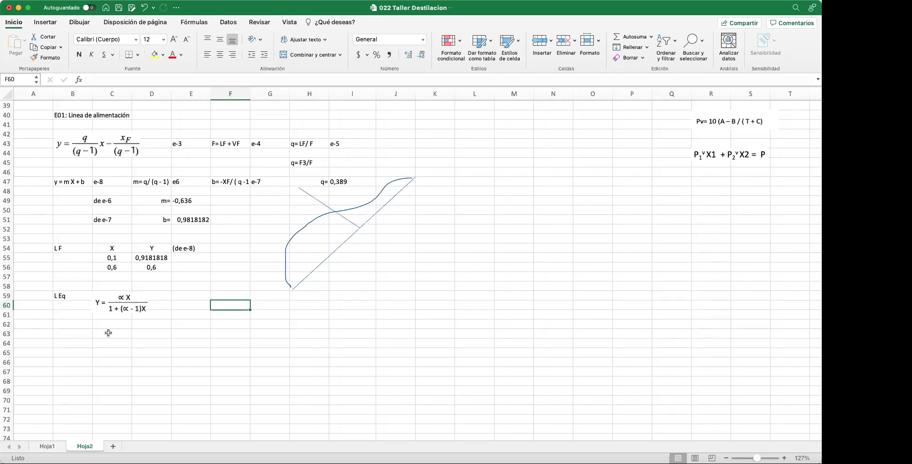
left_click(76, 345)
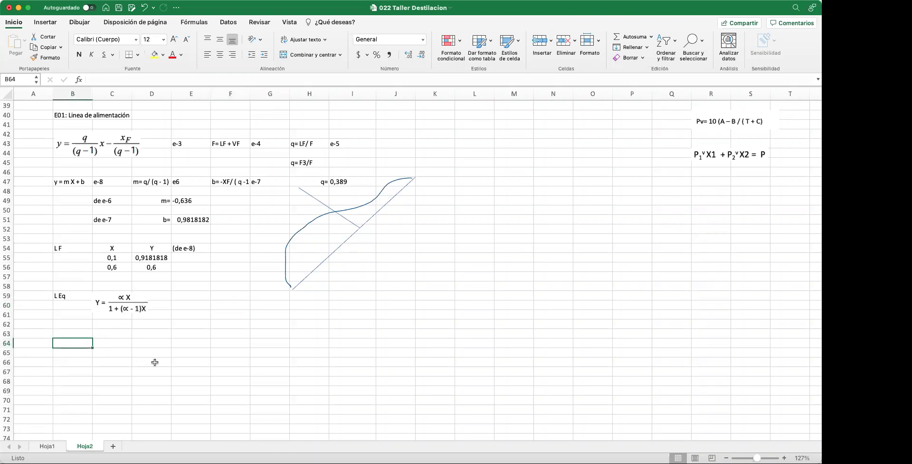
type("0")
key("Tab")
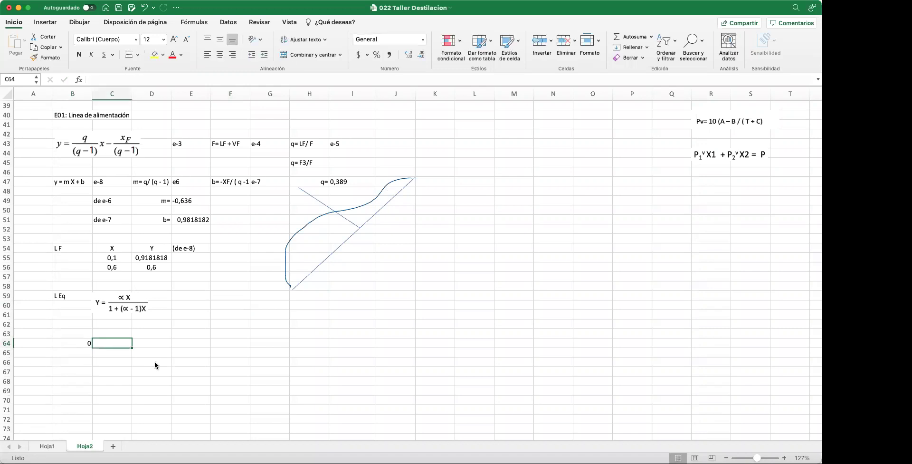
key("Left")
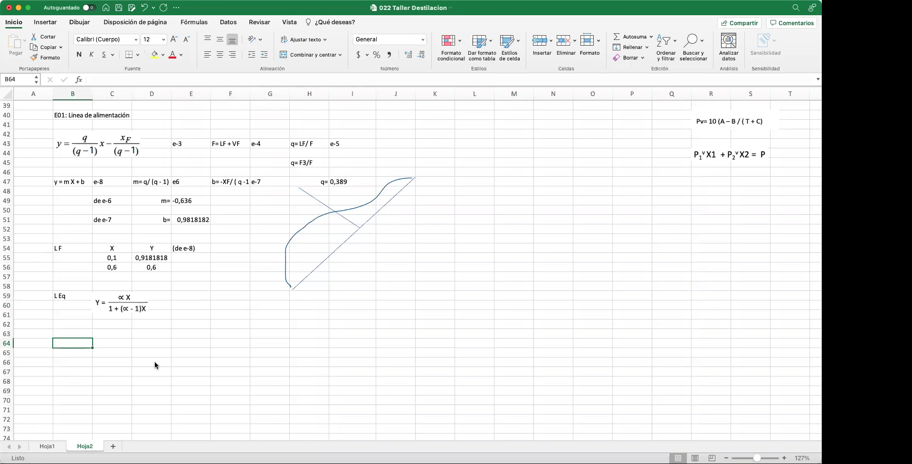
type("X")
key("Tab")
type("Y")
key("Return")
key("Left")
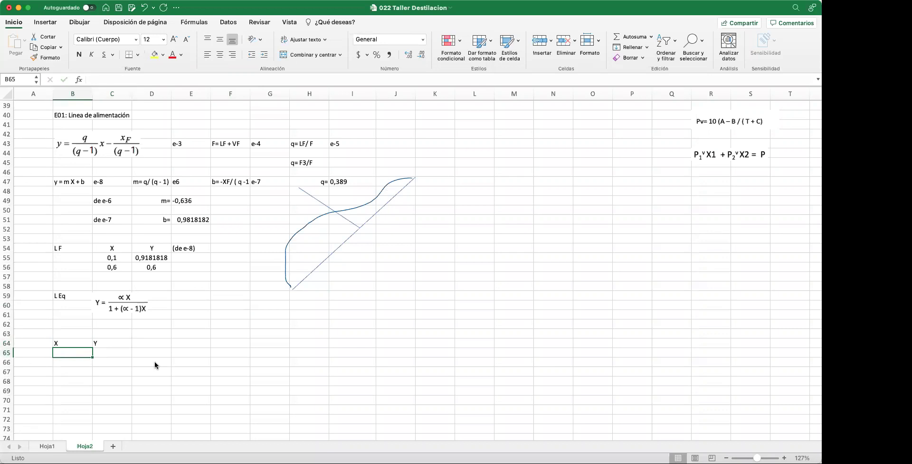
- Enter 0 for both X and Y in row 65, and set the next X value in B66 to 0,05
type("0")
key("Tab")
type("0")
key("Return")
type("0,2")
key("Return")
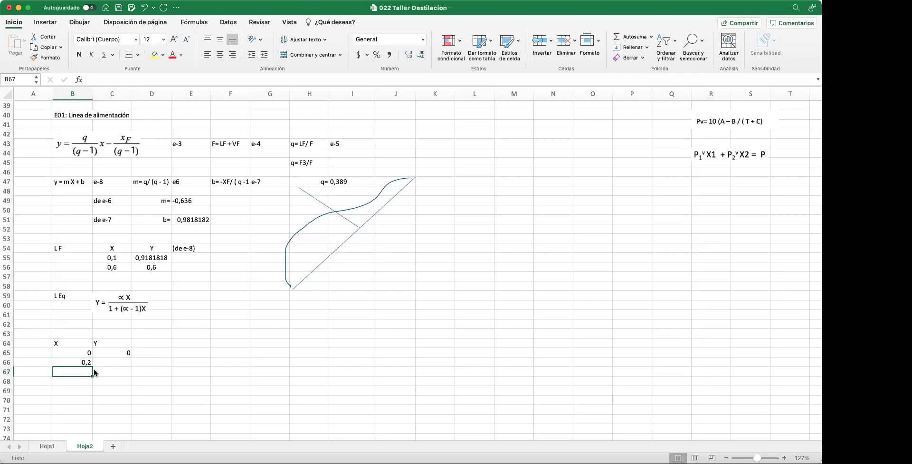
key("Up")
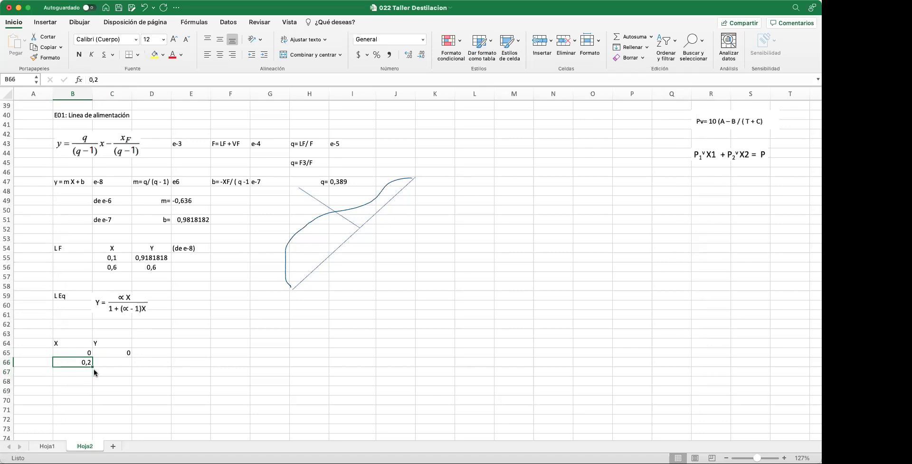
type("0,05")
key("Return")
- Enter a formula in B67 that adds 0,05 to the X value in B66
left_click(85, 363)
left_click(85, 370)
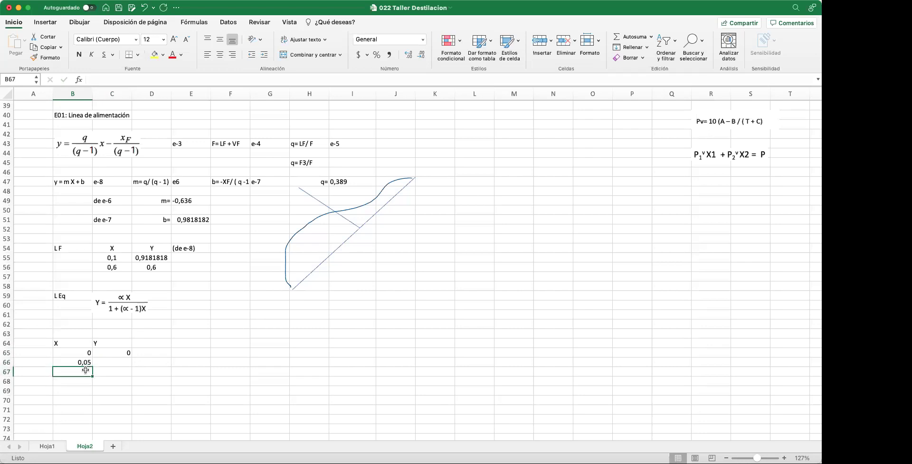
type("+")
key("Up")
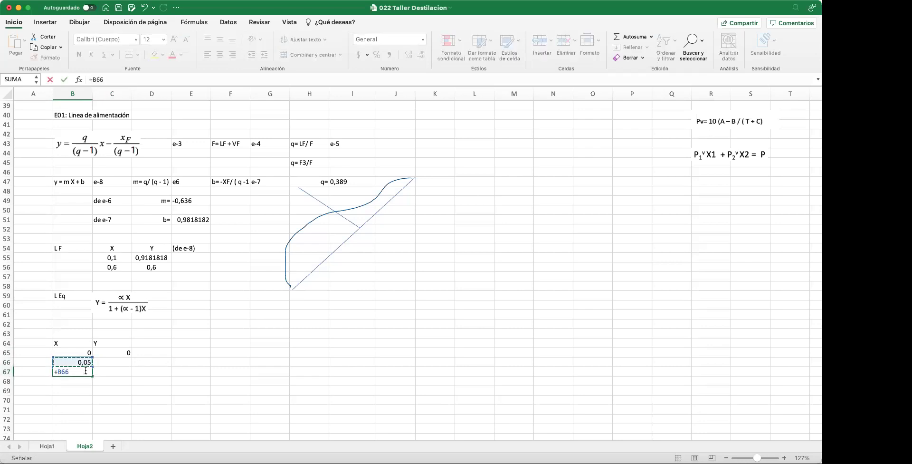
type("+,05")
key("Return")
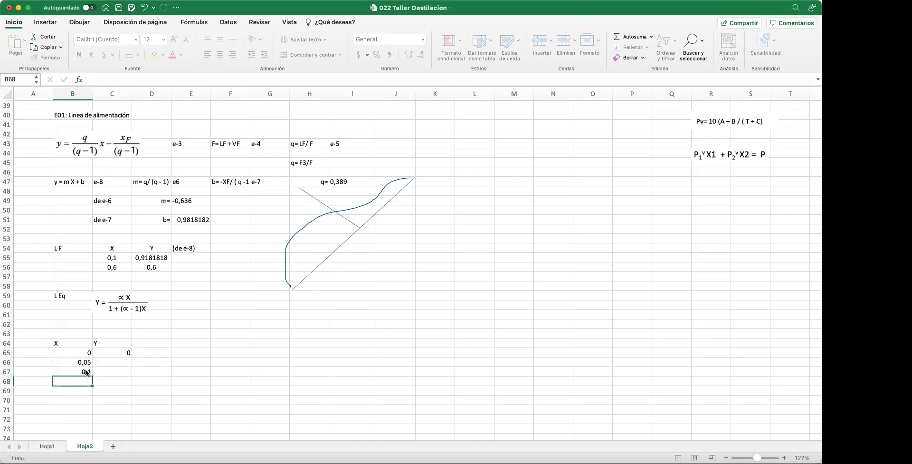
- Fill the 0,05-increment X formula from B67 down to B84
left_click(88, 373)
left_click_drag(91, 376, 95, 430)
scroll(137, 364, "down", 3)
scroll(137, 363, "down", 2)
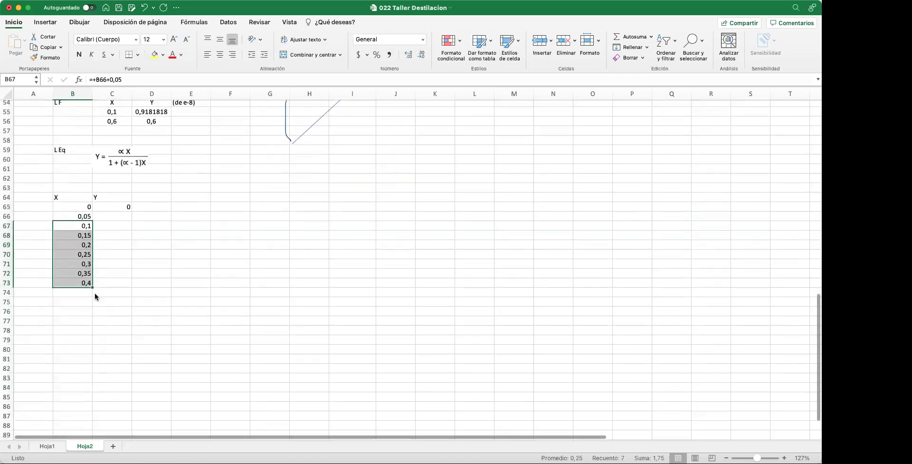
left_click_drag(91, 286, 96, 393)
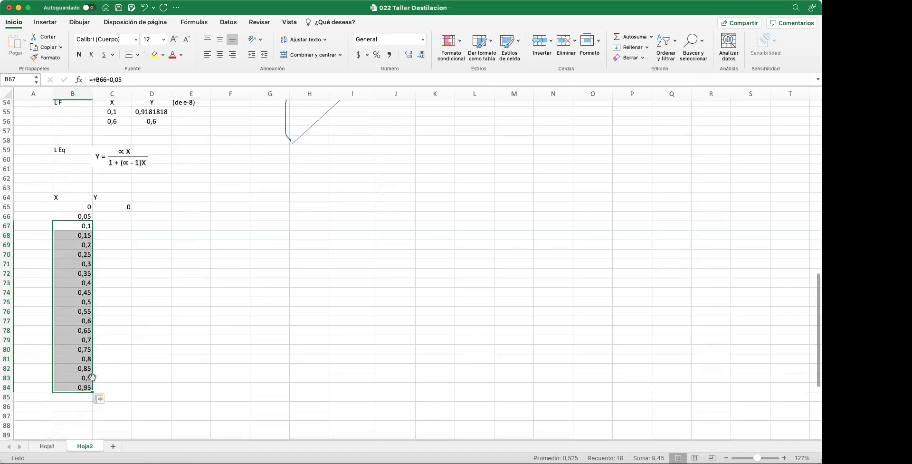
left_click(114, 330)
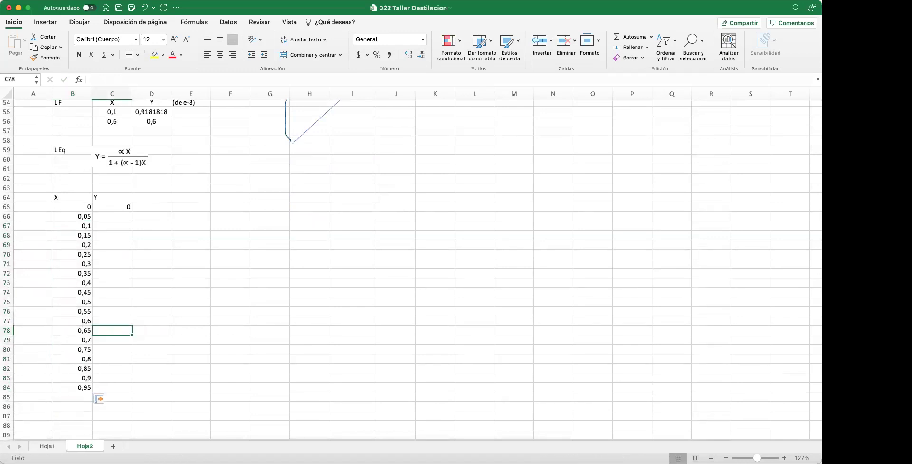
- Change the X value in B66 to 0,02
left_click(86, 217)
left_click(116, 80)
key("BackSpace")
type("2")
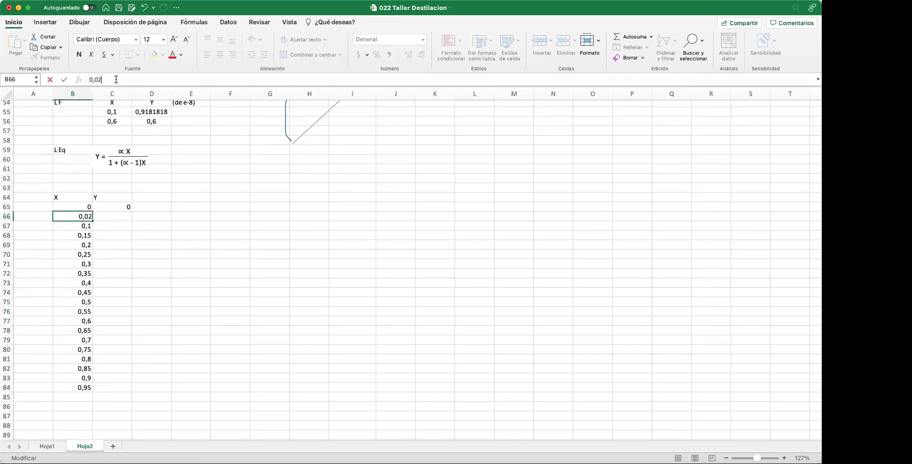
key("Return")
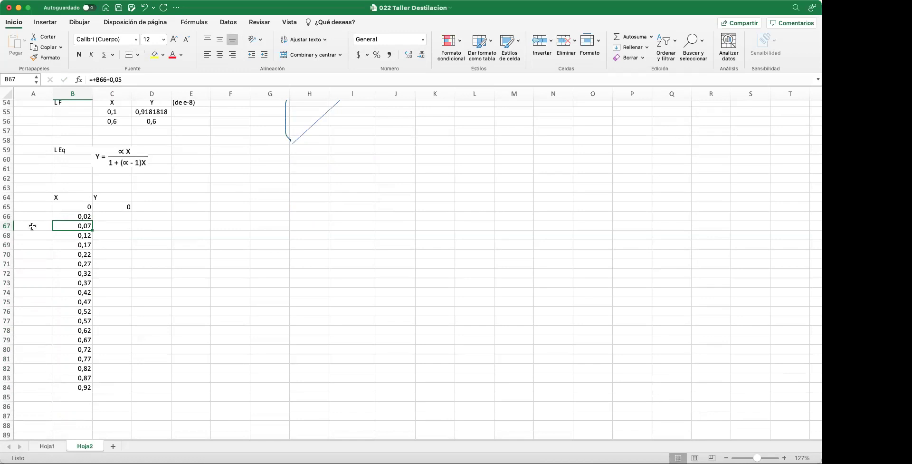
- Change the increment in the B67 formula to 0,02, making it =+B66+0,02
left_click(112, 244)
left_click(83, 227)
left_click(136, 81)
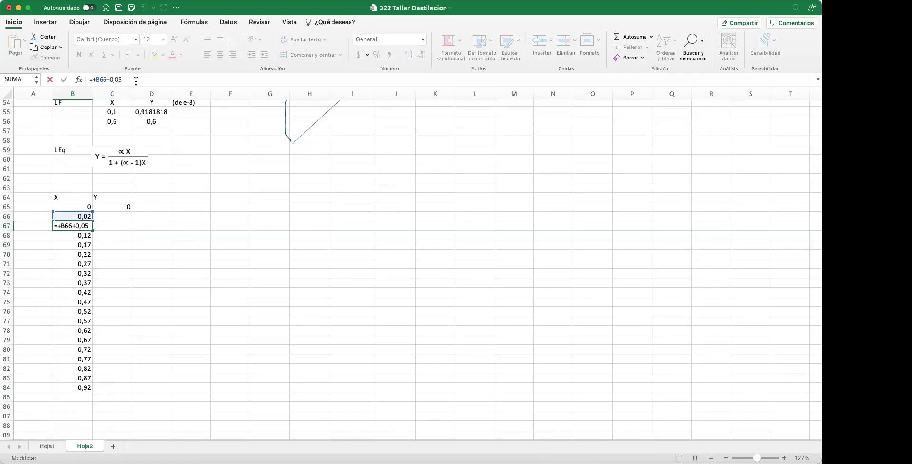
key("Return")
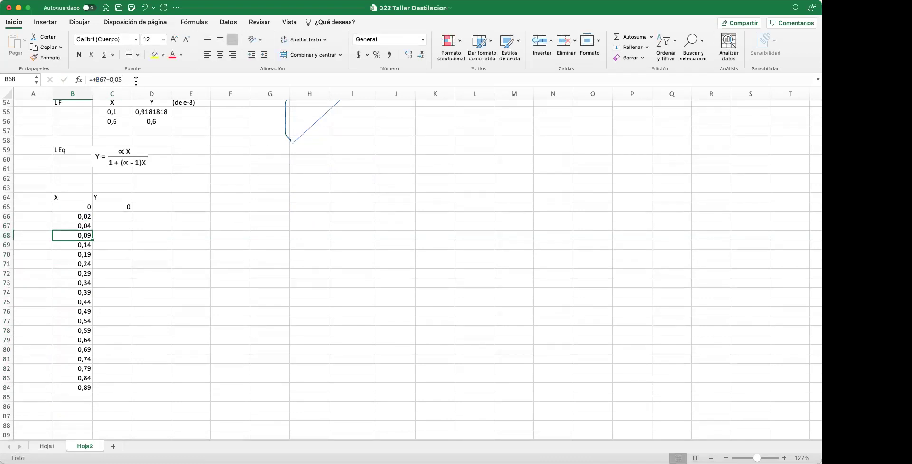
- Fill the 0,02-increment X formula from B67 down the X column to row 155
left_click(84, 224)
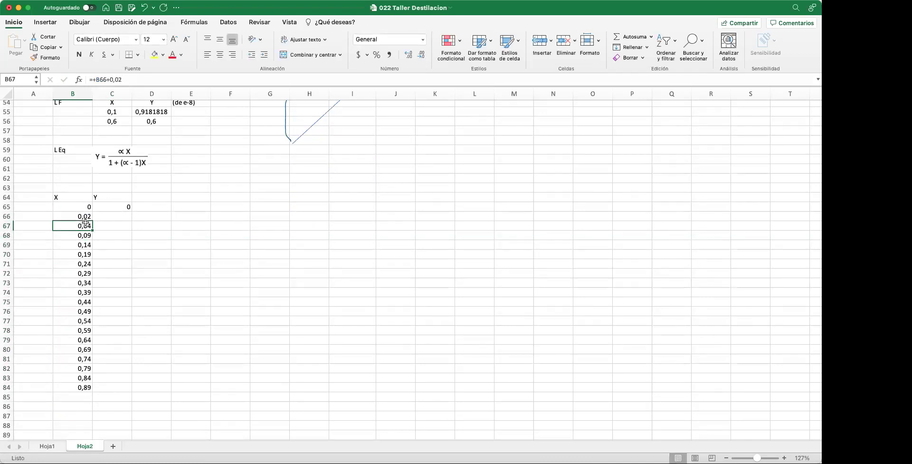
left_click_drag(93, 231, 93, 398)
left_click(117, 388)
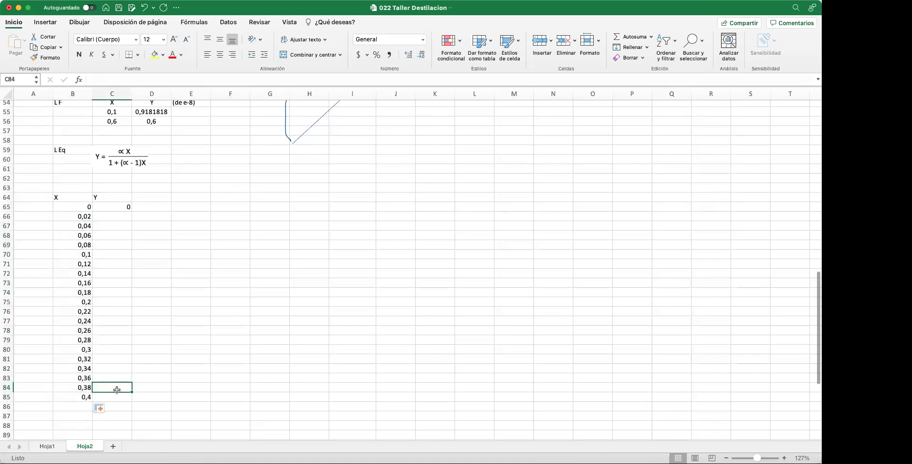
scroll(116, 390, "down", 3)
scroll(101, 291, "down", 5)
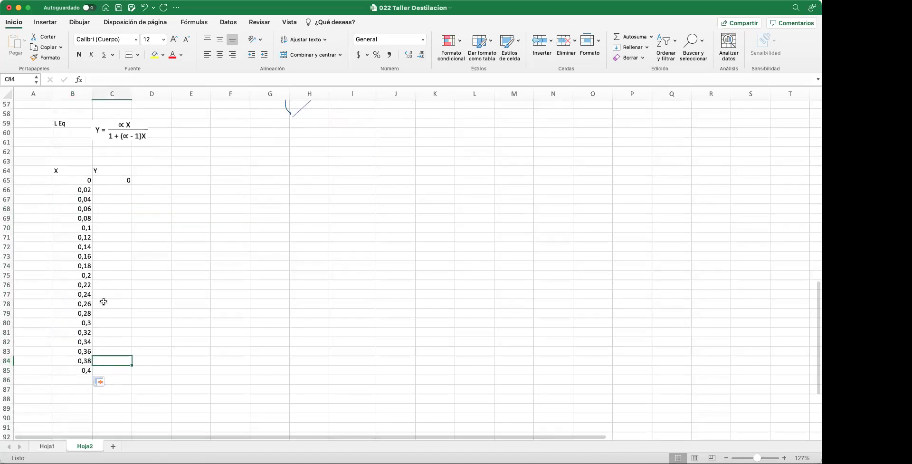
scroll(100, 286, "down", 2)
left_click(89, 299)
left_click_drag(94, 303, 94, 411)
left_click(109, 314)
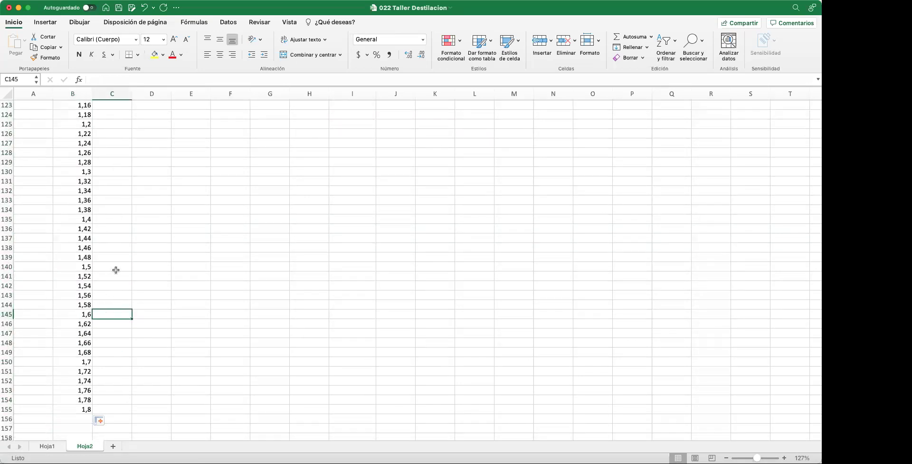
- Delete all X values greater than 1, clearing B116 through B155
scroll(116, 270, "up", 5)
scroll(83, 205, "up", 2)
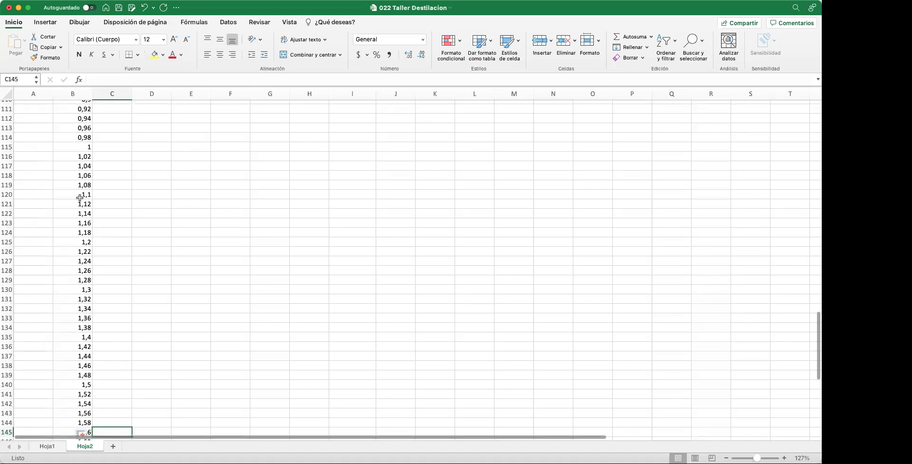
scroll(83, 204, "up", 1)
scroll(83, 201, "up", 1)
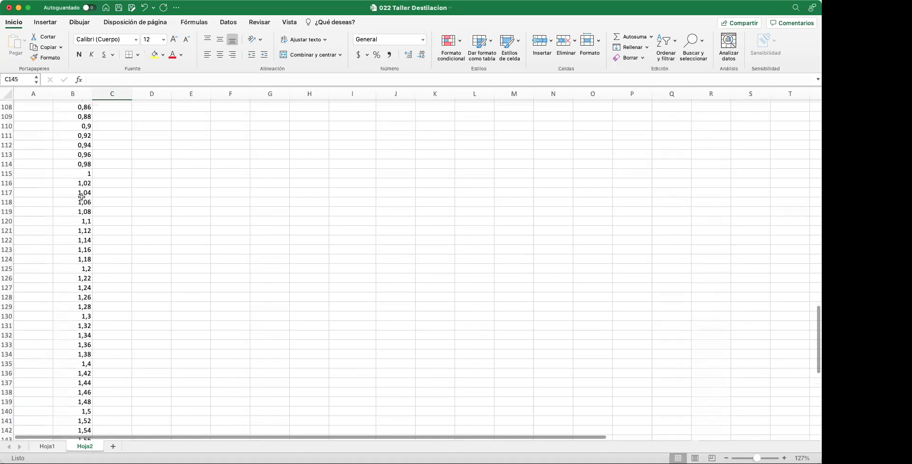
left_click_drag(78, 182, 81, 366)
key("Delete")
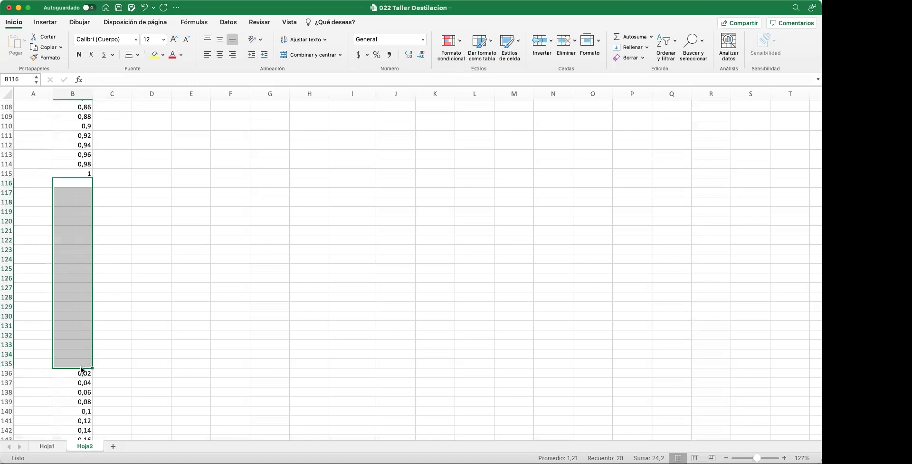
scroll(82, 370, "down", 2)
scroll(81, 369, "down", 3)
left_click_drag(76, 273, 86, 436)
key("Delete")
scroll(126, 358, "down", 7)
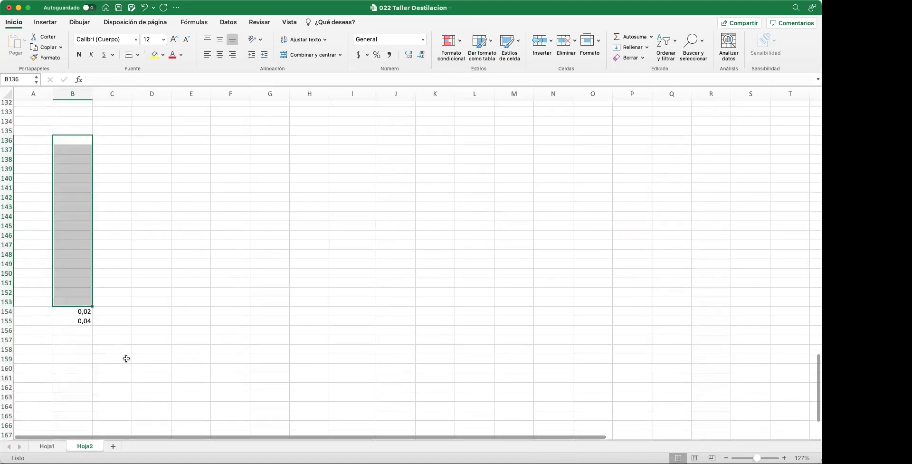
left_click_drag(84, 310, 83, 322)
key("Delete")
- Center the contents of the equilibrium data table in B64:C115 horizontally
scroll(83, 327, "up", 20)
scroll(84, 327, "up", 19)
scroll(83, 327, "down", 8)
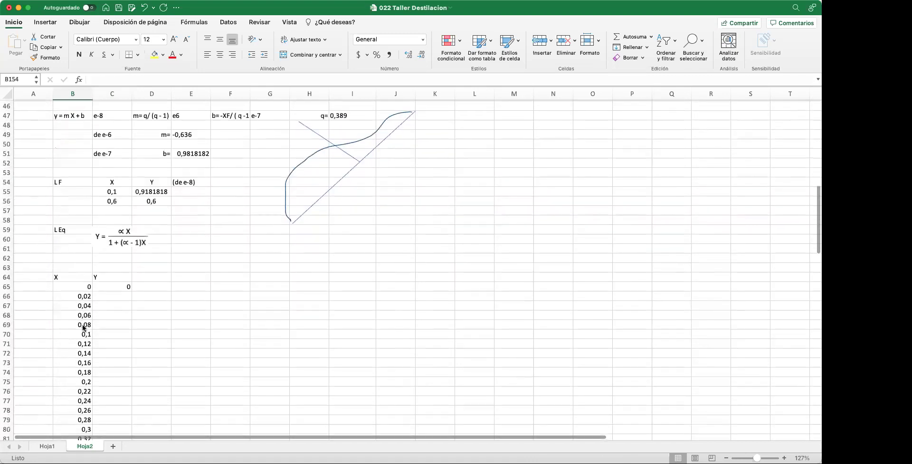
scroll(83, 327, "up", 5)
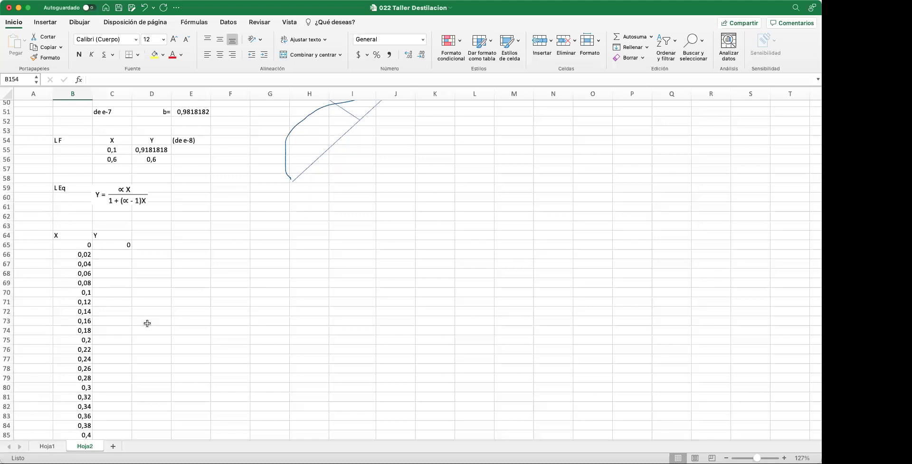
left_click_drag(67, 235, 118, 399)
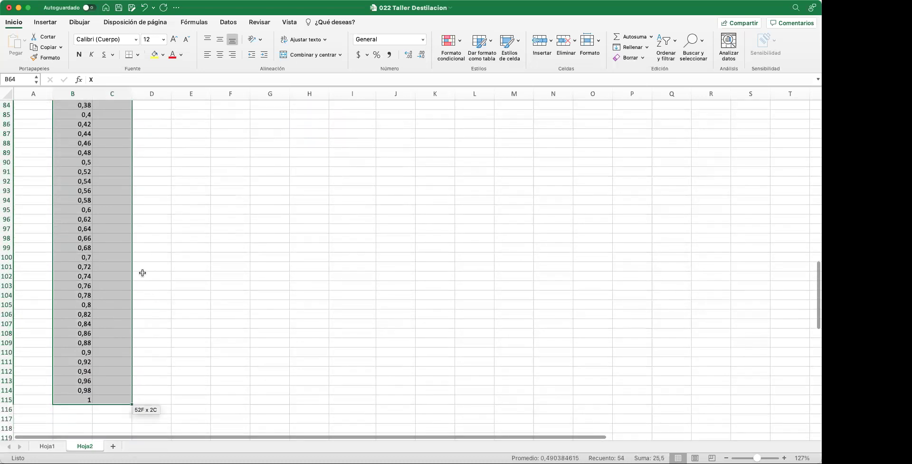
left_click(220, 55)
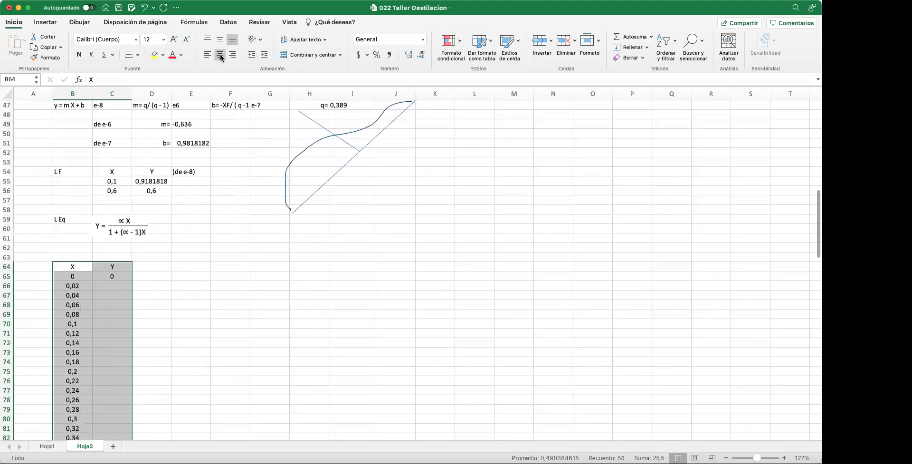
left_click(205, 304)
- Delete the sketched equilibrium curve, the feed line and the diagonal line from the sheet
left_click(119, 294)
left_click(119, 287)
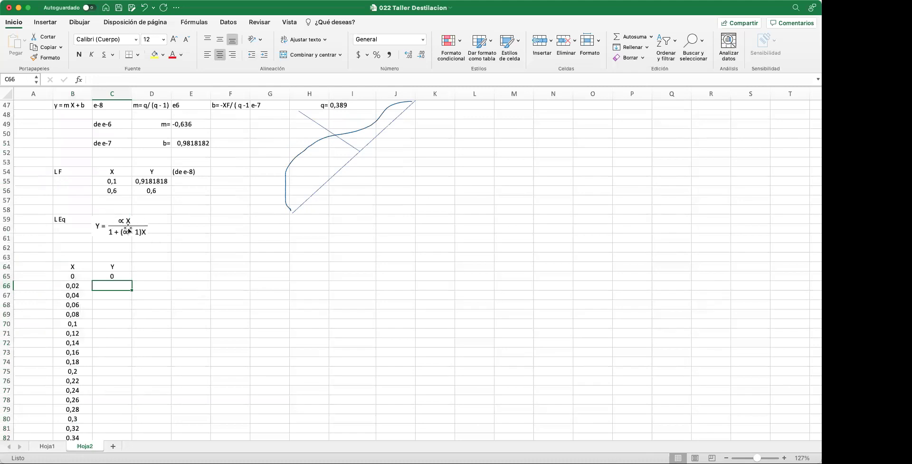
left_click(352, 132)
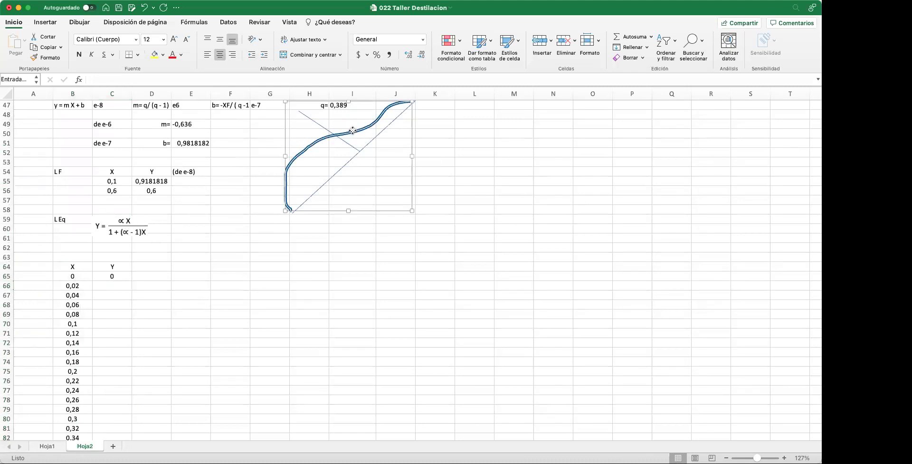
key("Delete")
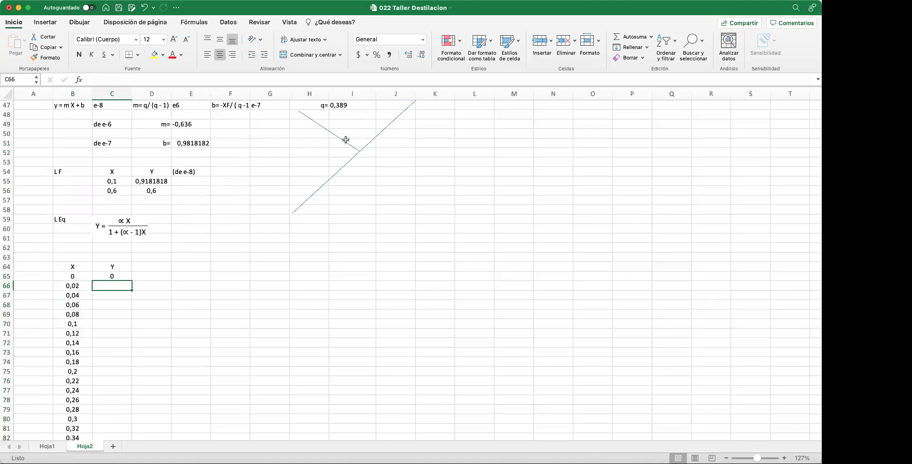
left_click(343, 141)
key("Delete")
left_click(367, 144)
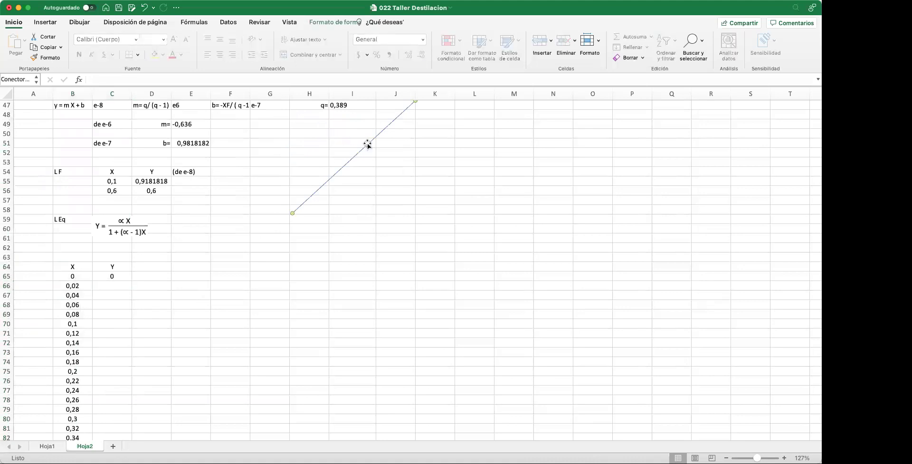
key("Delete")
- Move the picture listing steps E0 to E7 away from the column diagram, with its upper corner near P10
scroll(236, 250, "up", 3)
scroll(236, 250, "right", 5)
scroll(236, 250, "up", 8)
scroll(236, 250, "right", 6)
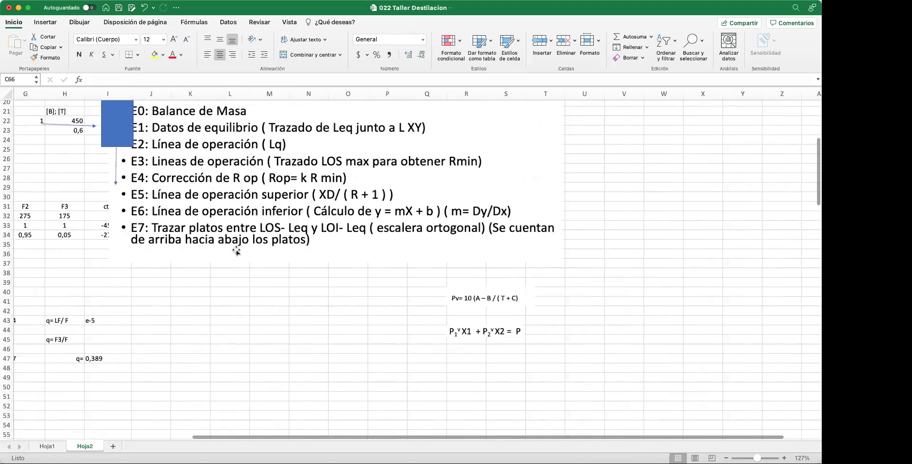
scroll(546, 235, "up", 8)
scroll(547, 236, "left", 3)
left_click_drag(369, 307, 607, 218)
- Label the equilibrium equation as e-9 in cell E59
scroll(86, 217, "left", 1)
scroll(86, 217, "left", 9)
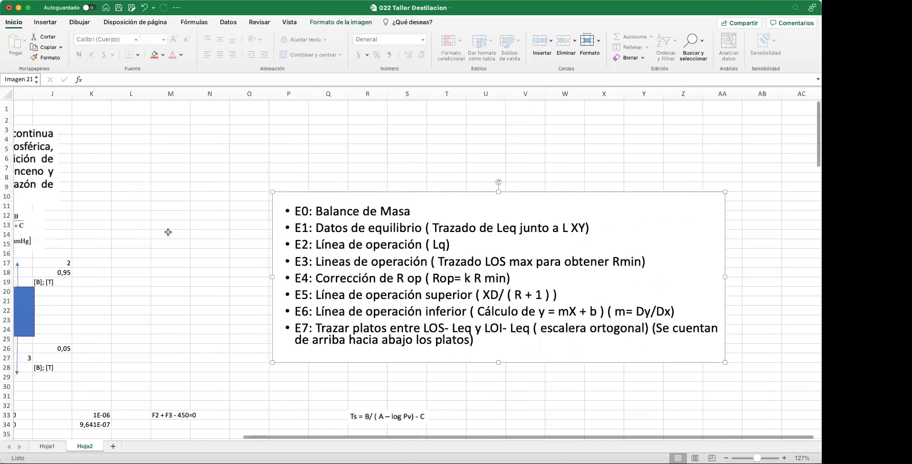
scroll(168, 232, "down", 2)
scroll(169, 232, "down", 5)
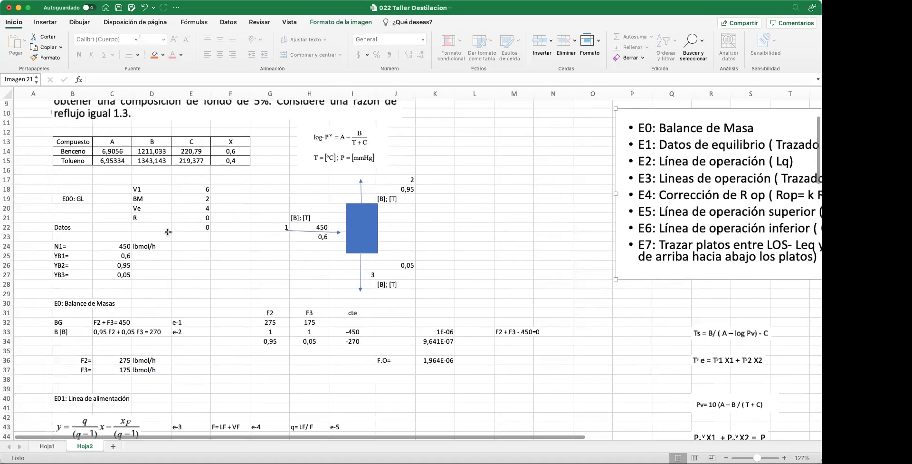
scroll(168, 232, "down", 5)
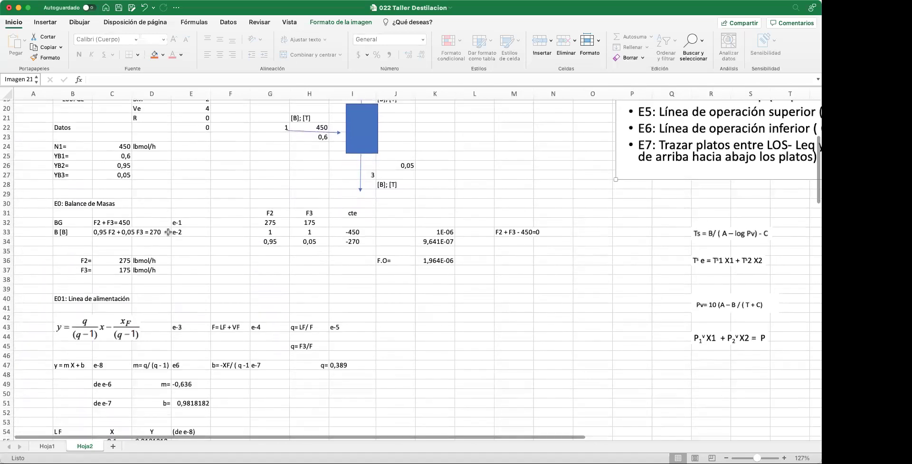
scroll(168, 231, "down", 2)
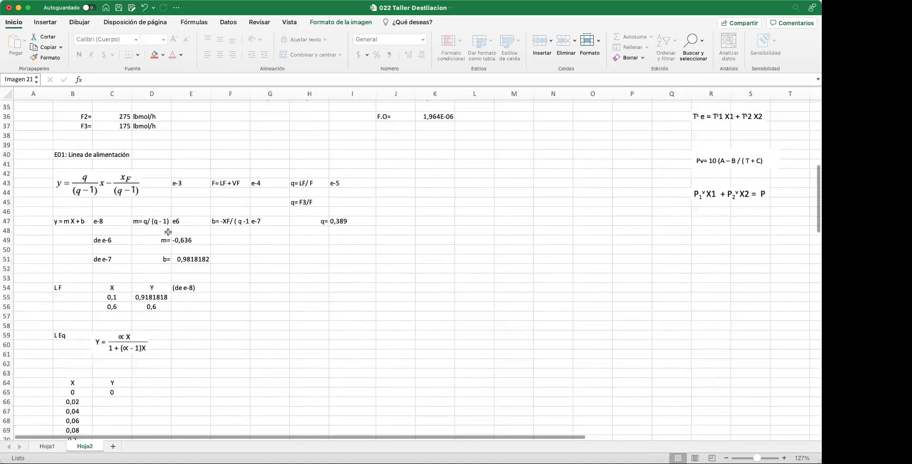
left_click(241, 339)
left_click(167, 334)
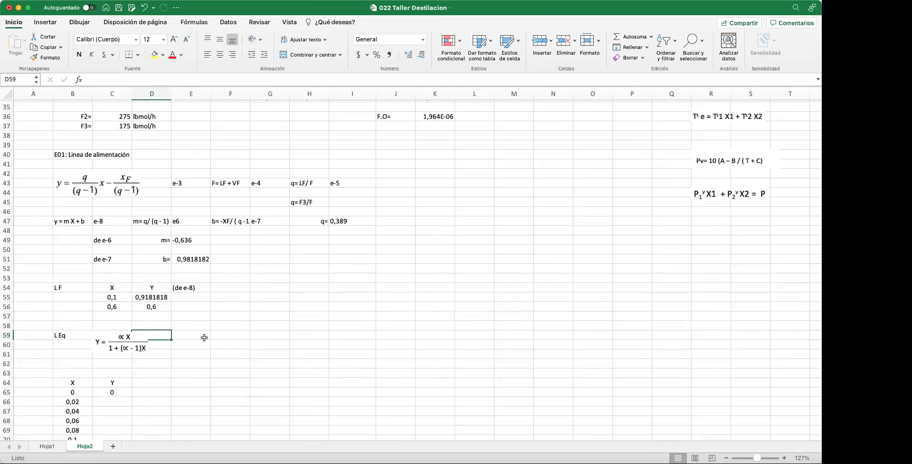
left_click(189, 335)
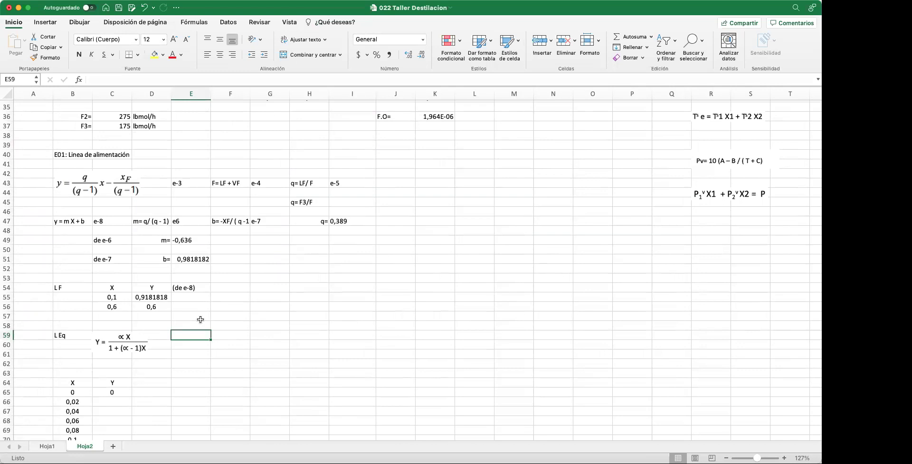
type("e-9")
key("Return")
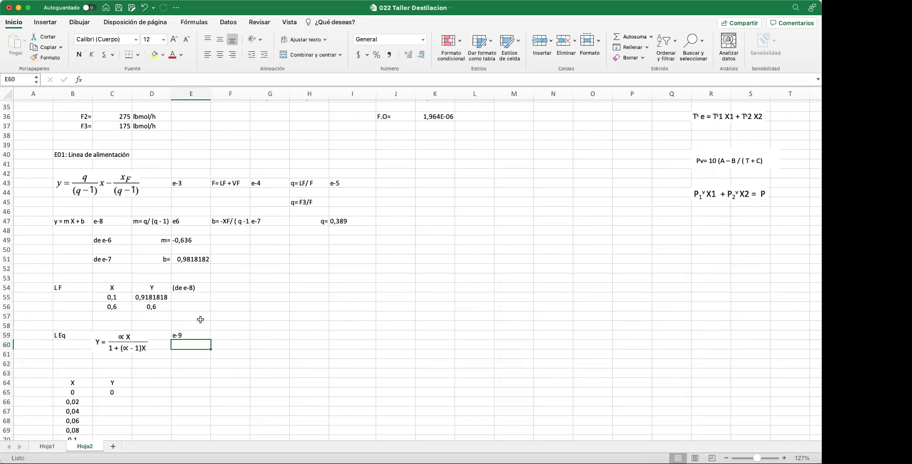
left_click(264, 333)
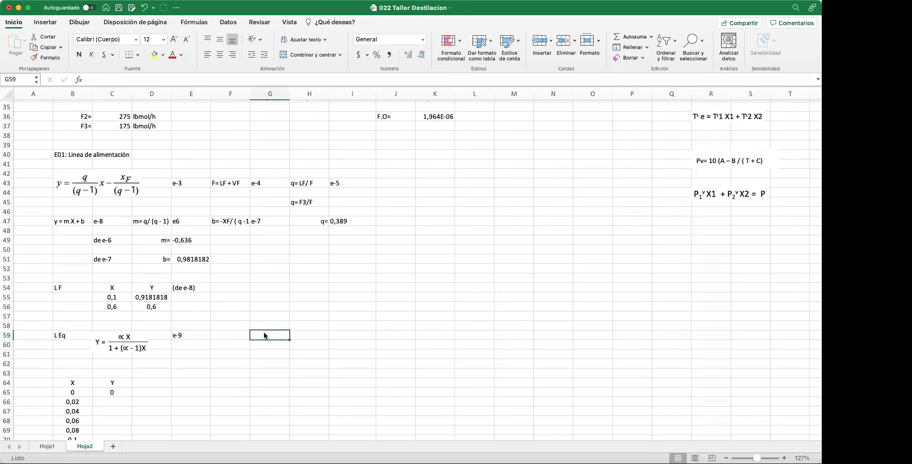
- Write the relative volatility definition alfa= Pv1/Pv2 in G59 and label it e-10 in I59
type("alfa")
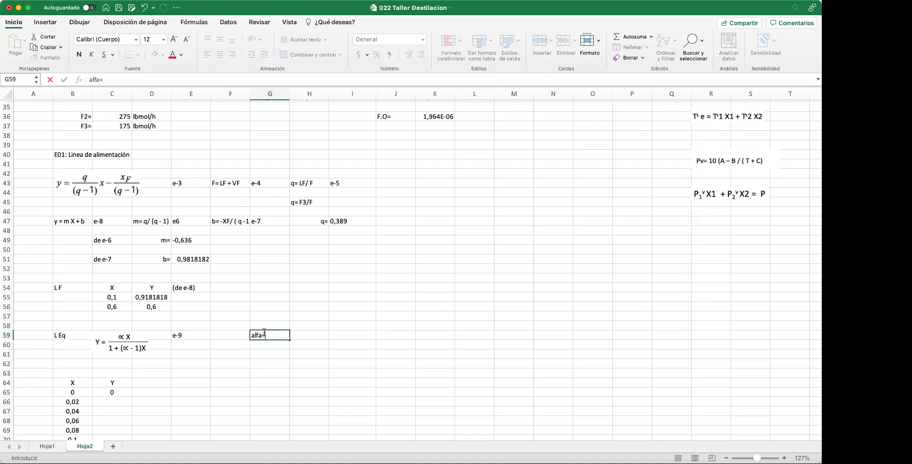
type("= Pv1/Pv2")
key("Return")
left_click(292, 375)
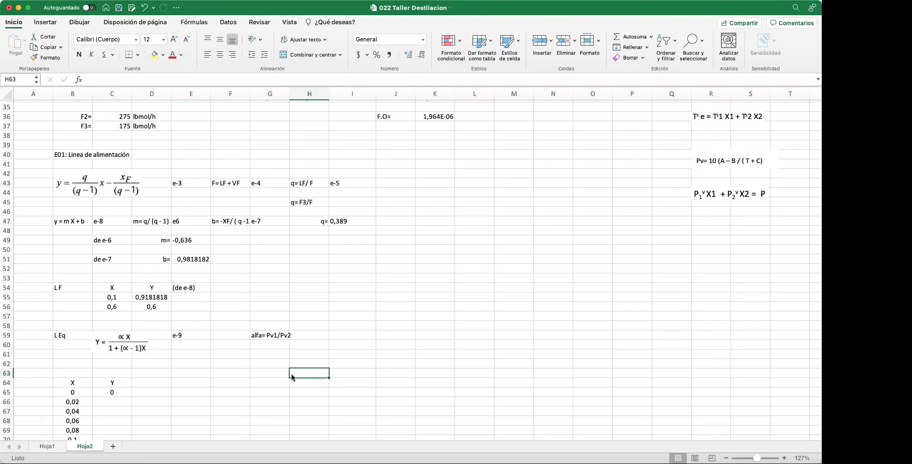
left_click(317, 335)
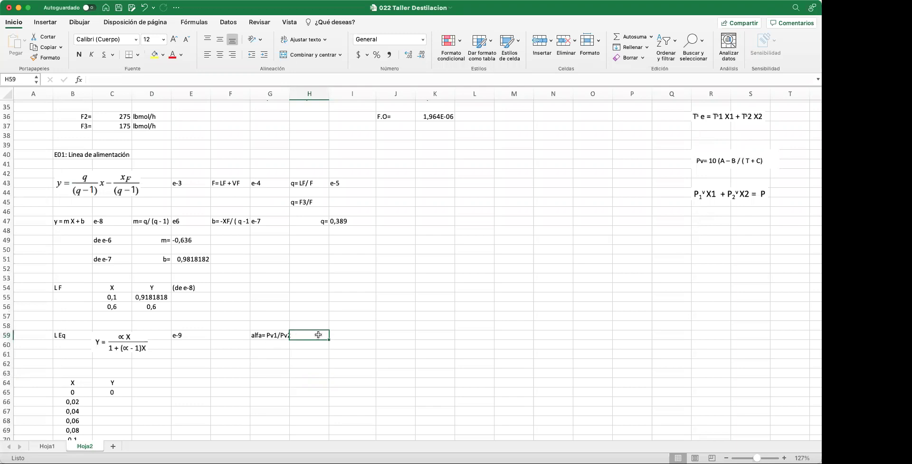
left_click(343, 334)
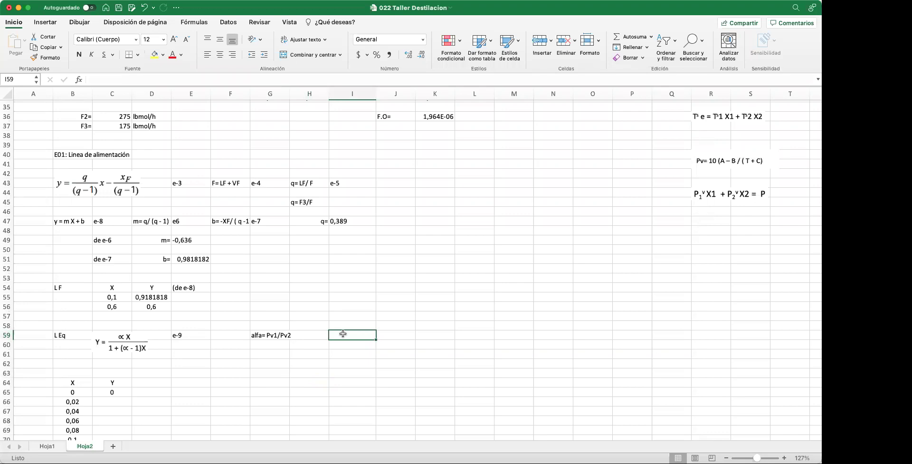
type("e-10")
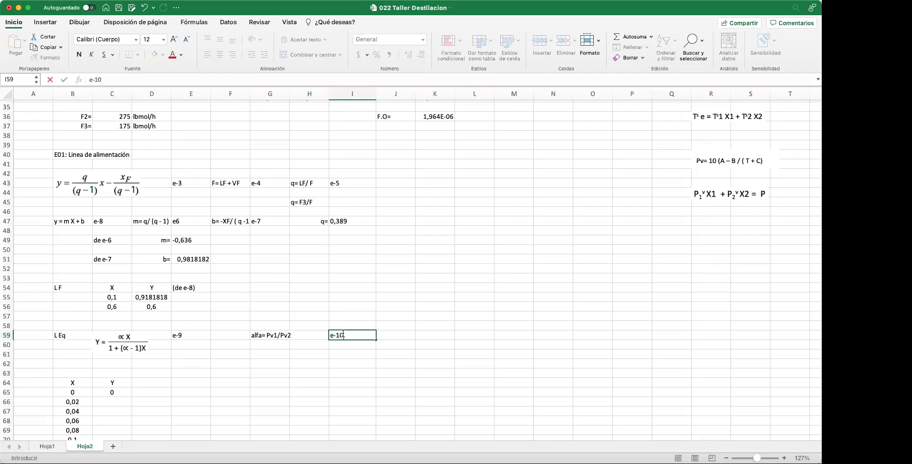
key("Return")
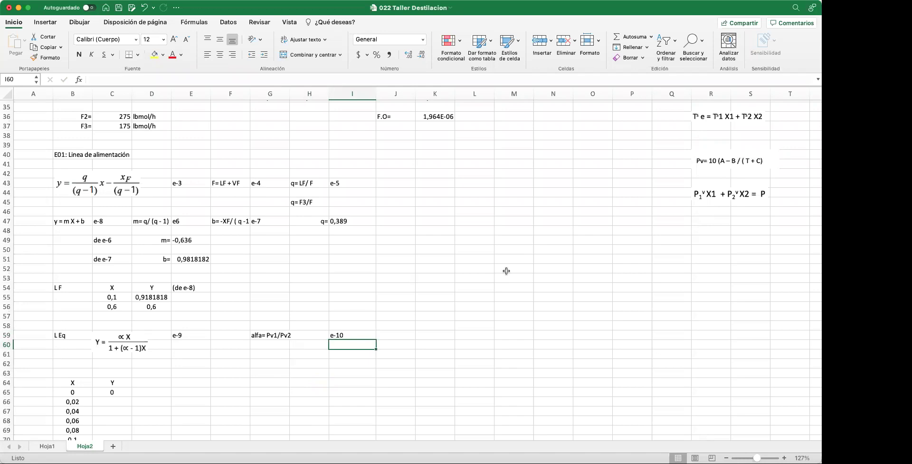
- Move the P1v X1 + P2v X2 = P equation picture to J59:K59 and label it e-11 in L59
left_click(738, 200)
left_click_drag(738, 201, 429, 339)
left_click(482, 336)
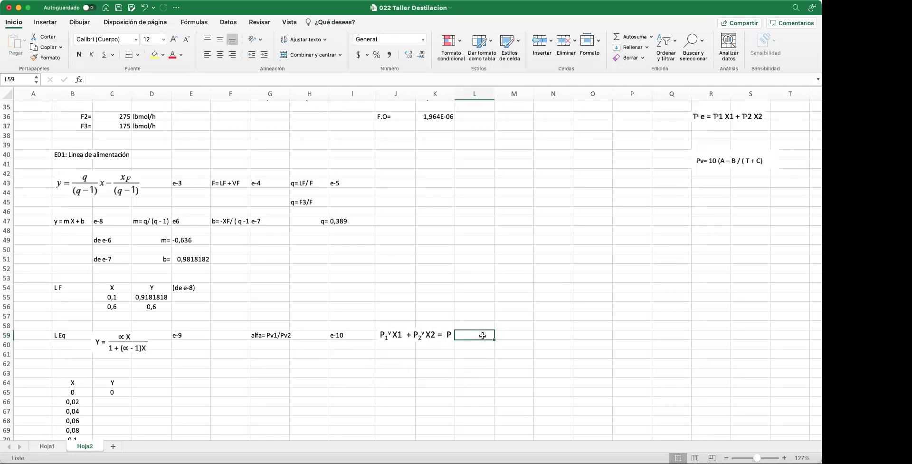
type("e-11")
key("Return")
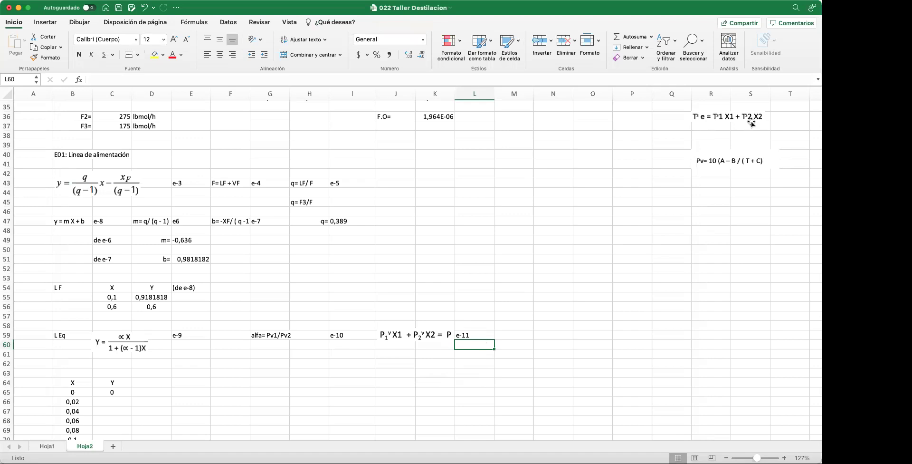
- Move the Pv= 10 (A – B / ( T + C) equation picture to row 62, under the total pressure equation, and label it e-12 in L62
left_click_drag(741, 161, 454, 363)
left_click(465, 363)
type("e-12")
key("Return")
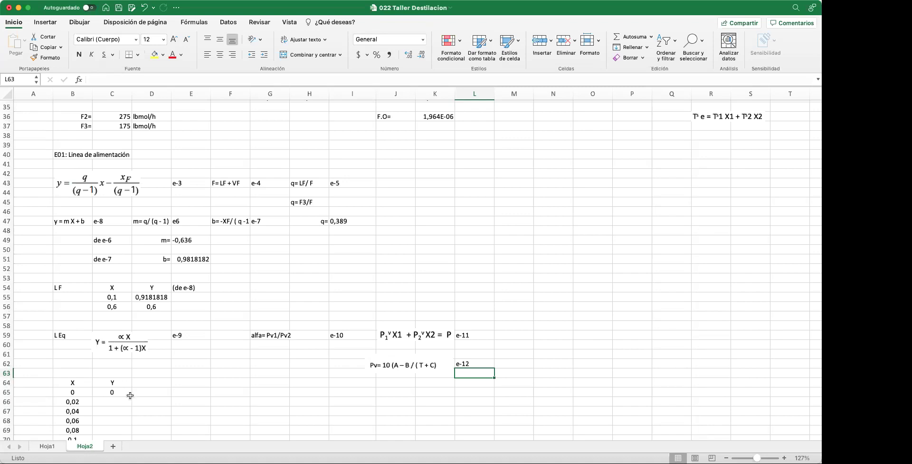
- Review the problem statement, the benzene and toluene constants, and the equilibrium equations from e-9 to e-12
scroll(326, 321, "up", 15)
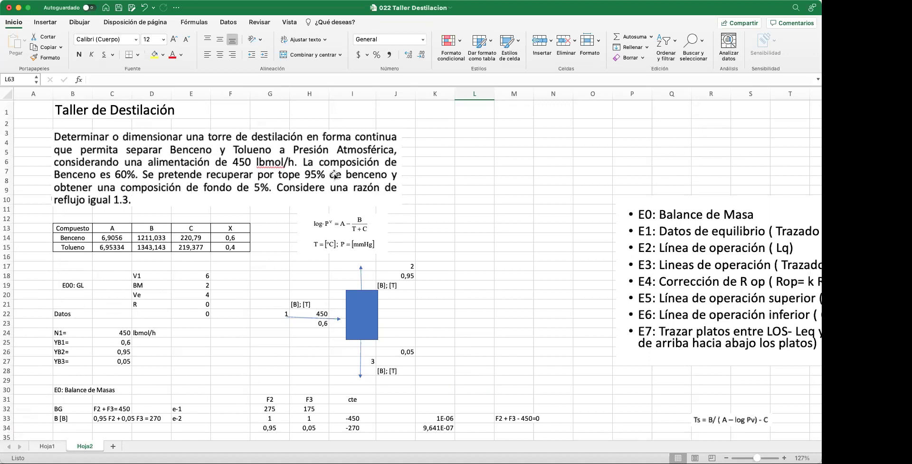
scroll(334, 175, "down", 12)
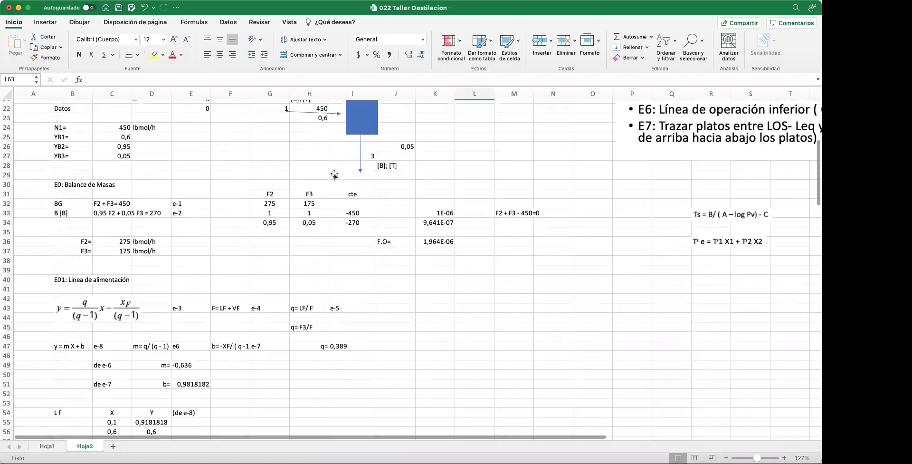
scroll(334, 174, "down", 3)
scroll(334, 175, "up", 2)
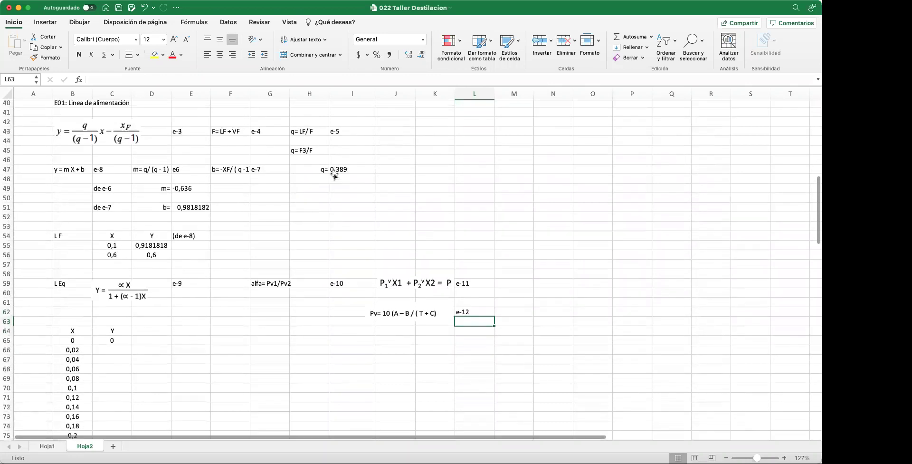
scroll(430, 234, "up", 2)
scroll(430, 234, "right", 1)
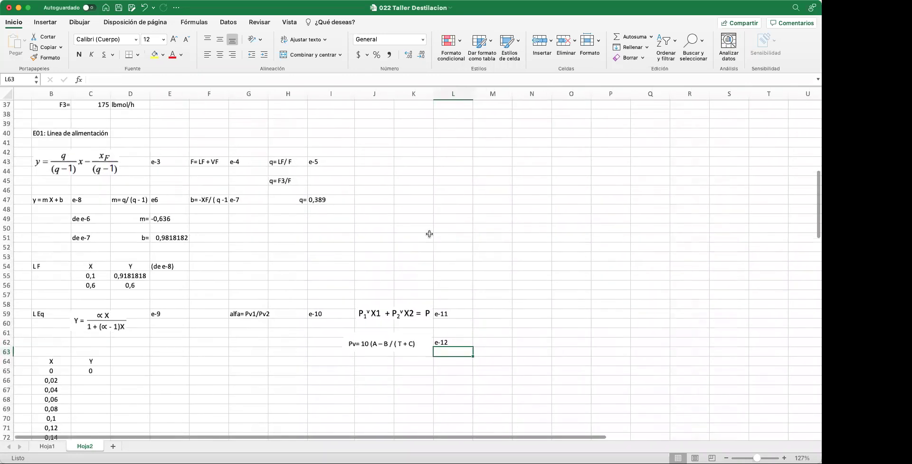
scroll(430, 234, "up", 4)
scroll(429, 233, "left", 1)
scroll(430, 234, "down", 5)
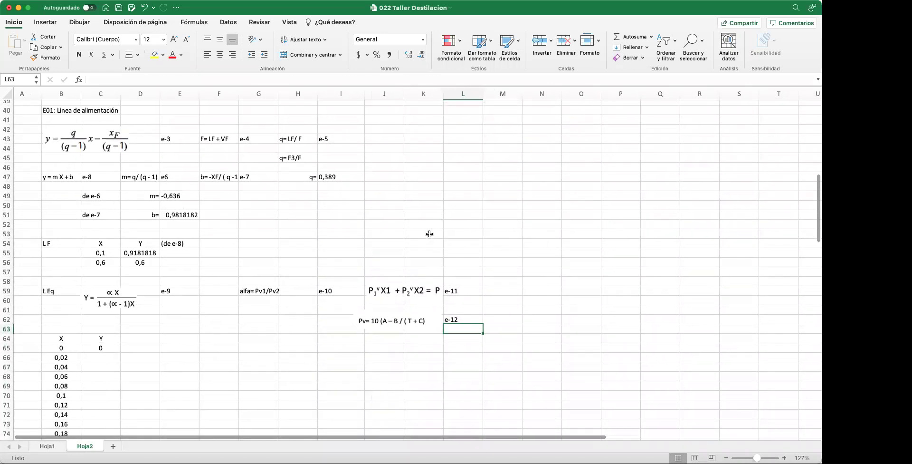
scroll(429, 234, "up", 3)
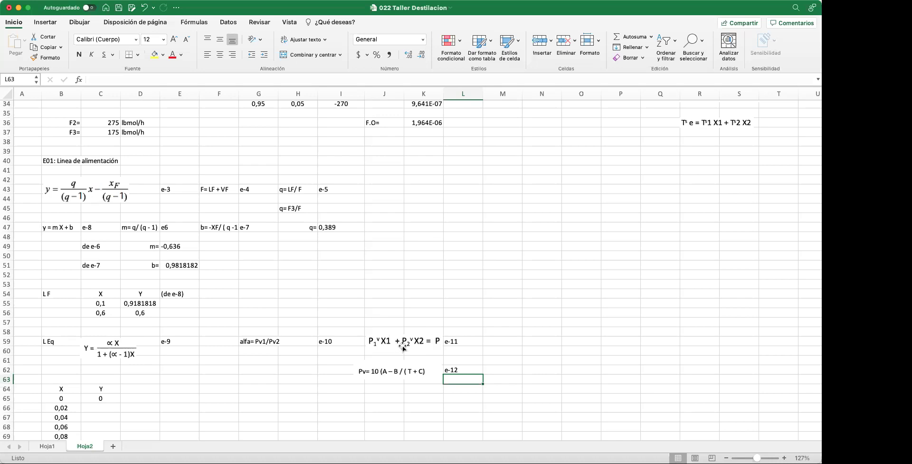
- Copy the Ts = B/ ( A – log Pv) - C equation picture and place the copy at row 64, under the Pv equation
left_click(405, 387)
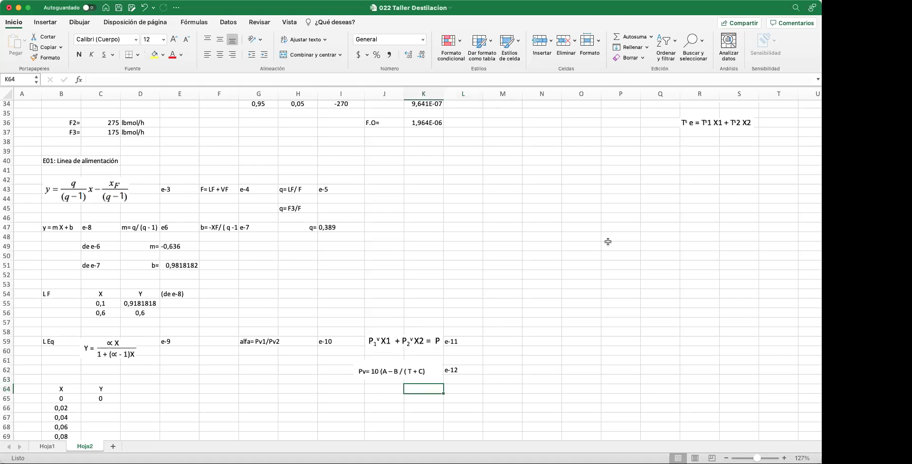
scroll(609, 241, "up", 2)
scroll(608, 242, "right", 2)
right_click(629, 119)
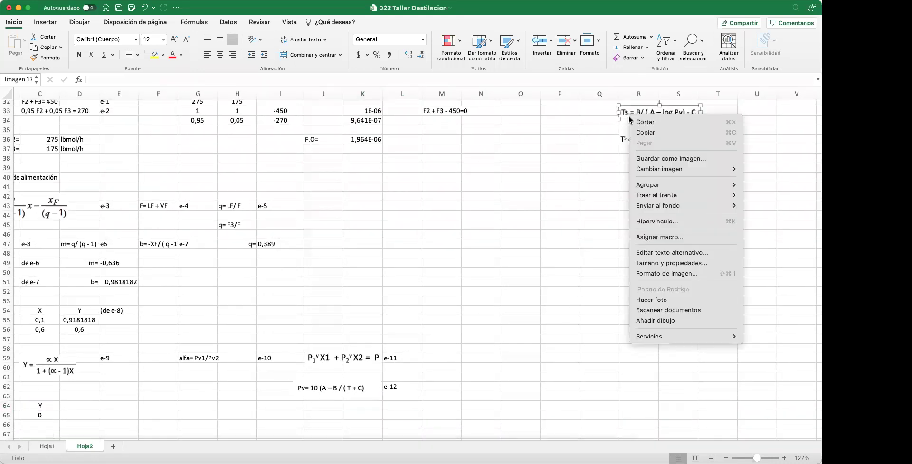
left_click(646, 132)
scroll(312, 313, "down", 5)
left_click(312, 315)
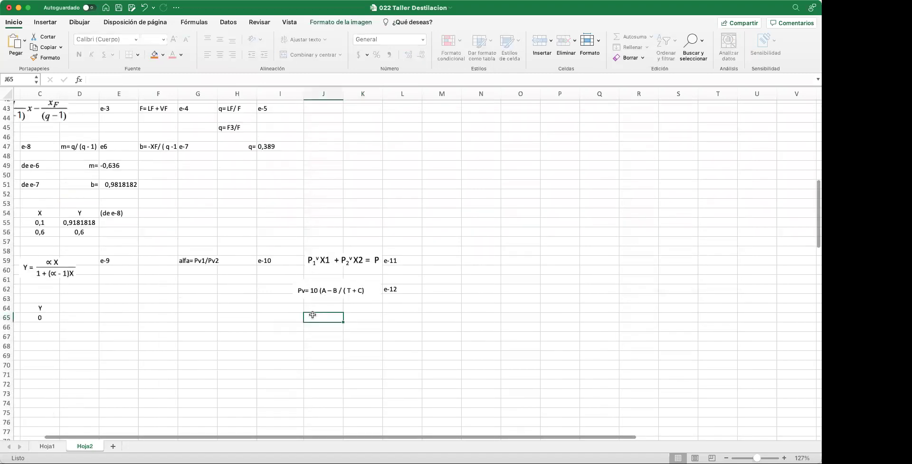
right_click(312, 308)
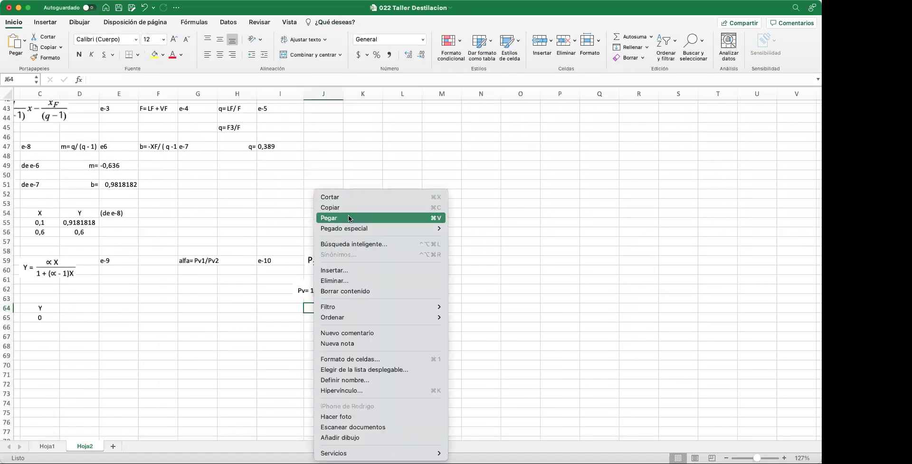
left_click(349, 218)
left_click_drag(362, 311, 352, 313)
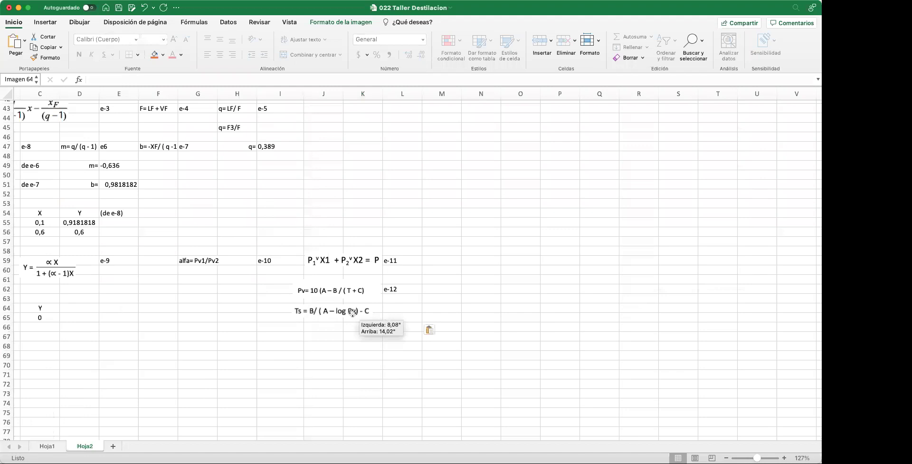
- Label the copied saturation temperature equation as e-13 in L64
left_click(410, 311)
type("e")
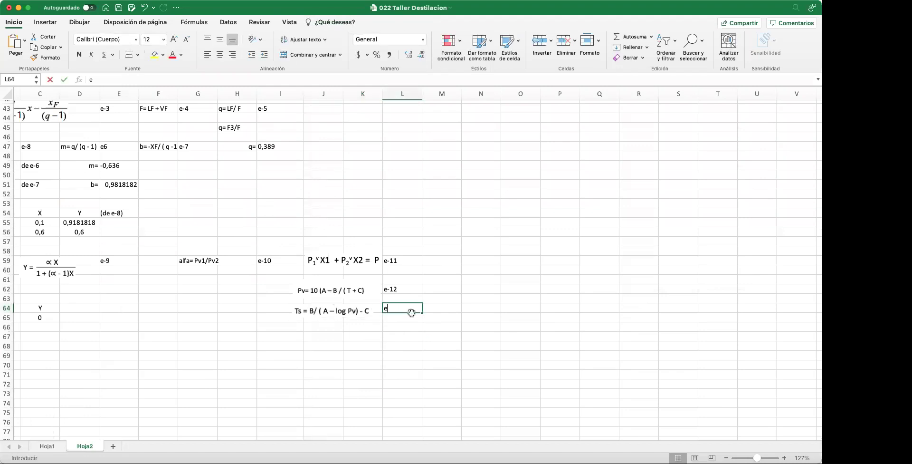
type("-13")
key("Return")
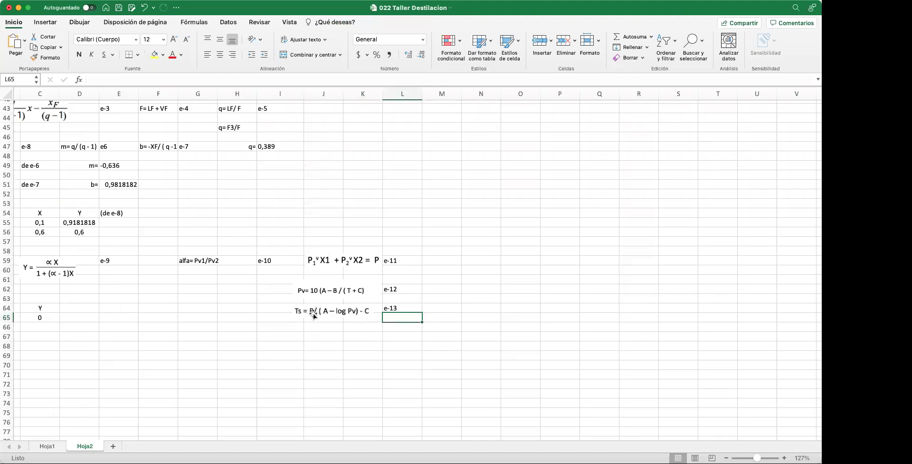
scroll(314, 314, "left", 2)
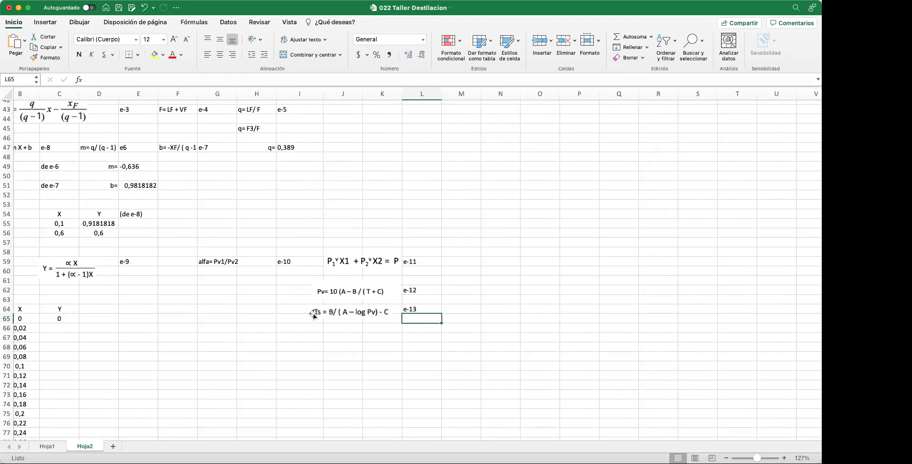
scroll(689, 186, "up", 6)
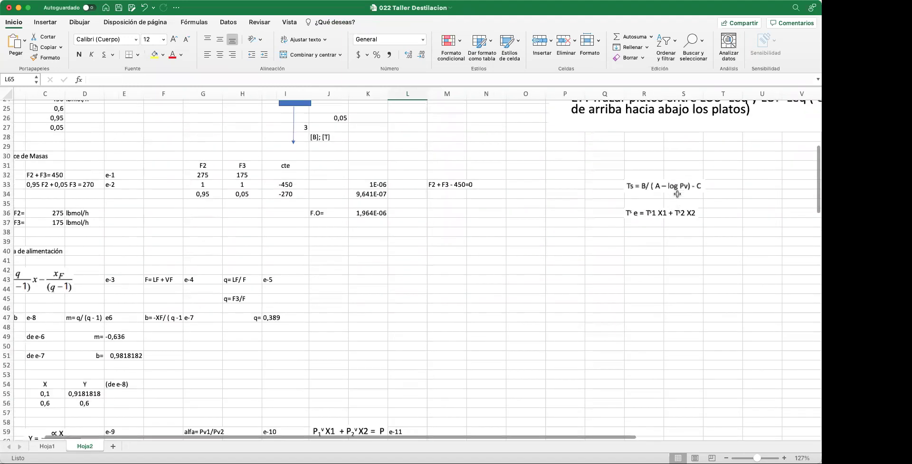
left_click(666, 212)
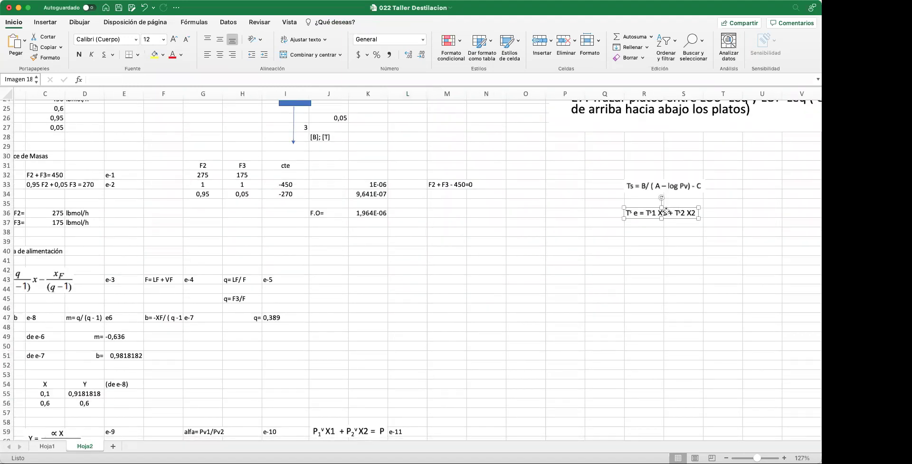
right_click(666, 212)
left_click(668, 228)
scroll(546, 250, "down", 6)
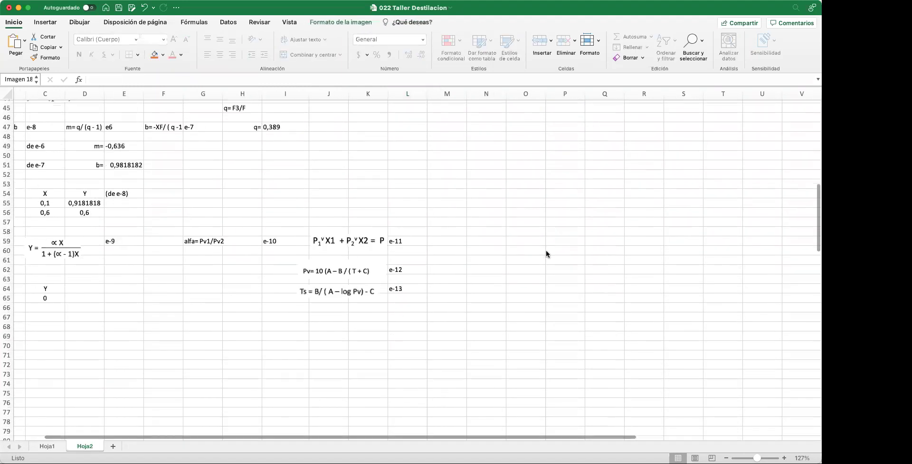
scroll(546, 250, "down", 5)
left_click(786, 212)
- Move the Ts e = Ts1 X1 + Ts2 X2 equation picture to row 66, lined up under the saturation temperature equation
scroll(761, 215, "up", 2)
scroll(724, 219, "up", 6)
left_click_drag(677, 145, 359, 414)
scroll(434, 383, "down", 5)
left_click_drag(372, 259, 368, 317)
left_click_drag(372, 278, 371, 252)
left_click_drag(355, 312, 367, 274)
- Label the estimated temperature equation as e-14 in L66
left_click(421, 274)
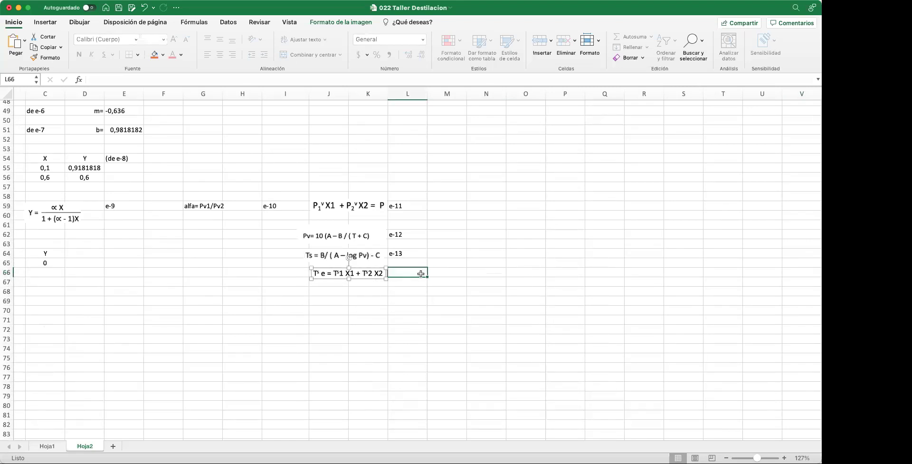
type("e-14")
key("Return")
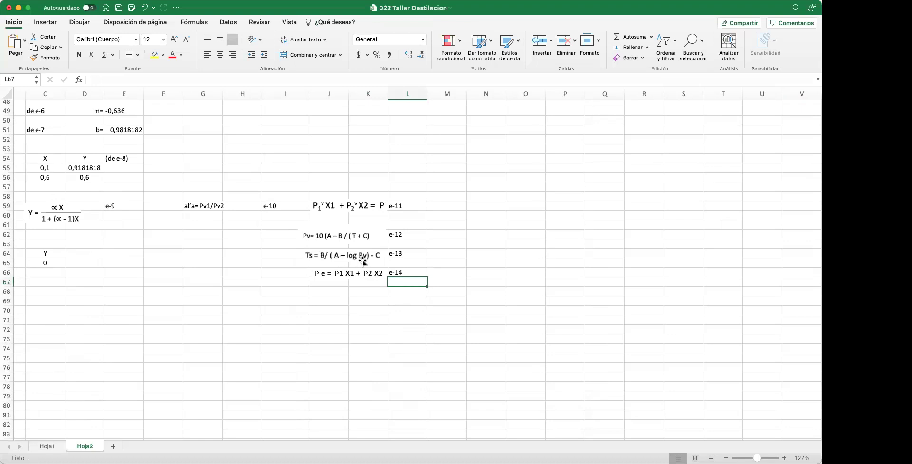
- Review the equilibrium equations e-9 to e-14 against the problem statement and the table of compound constants
scroll(363, 261, "up", 20)
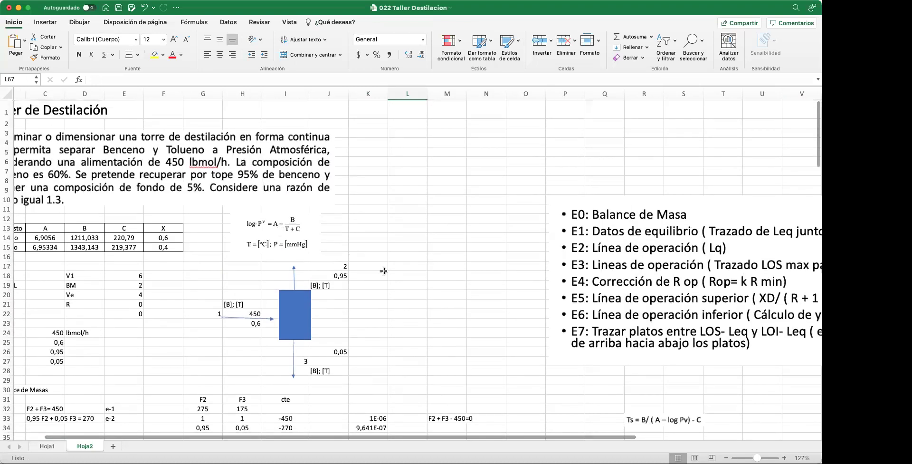
scroll(346, 256, "left", 3)
scroll(253, 263, "down", 10)
scroll(254, 263, "down", 5)
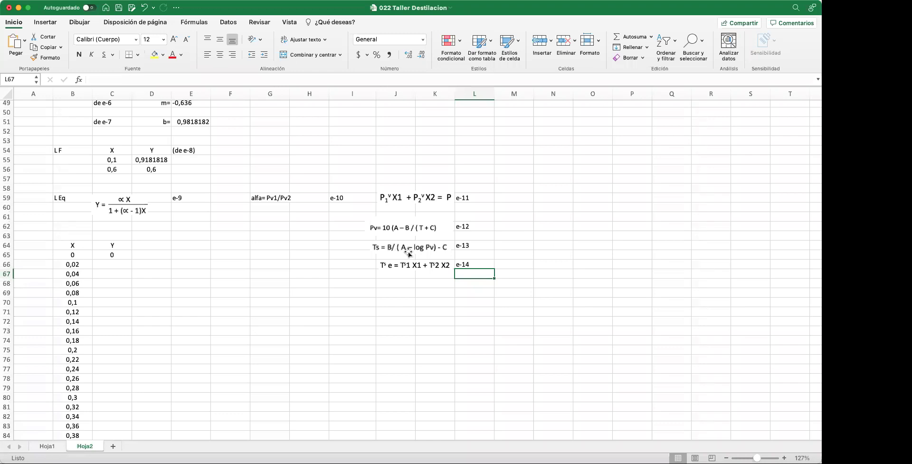
scroll(338, 295, "down", 1)
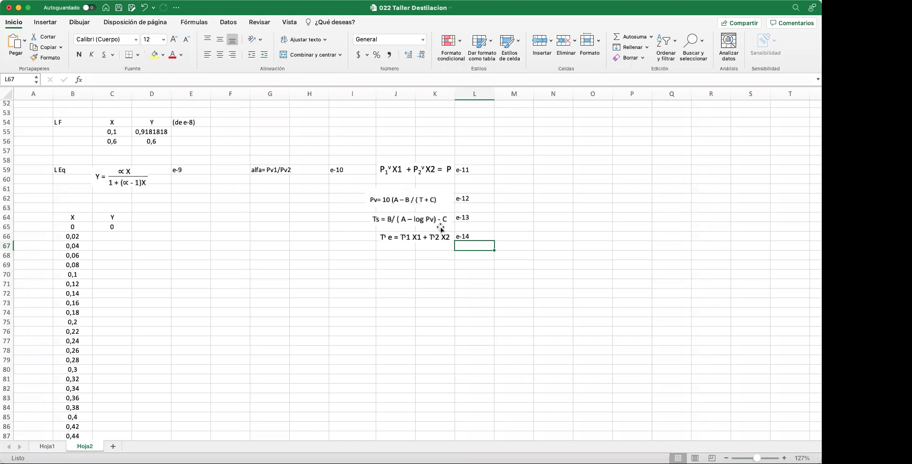
scroll(427, 262, "up", 1)
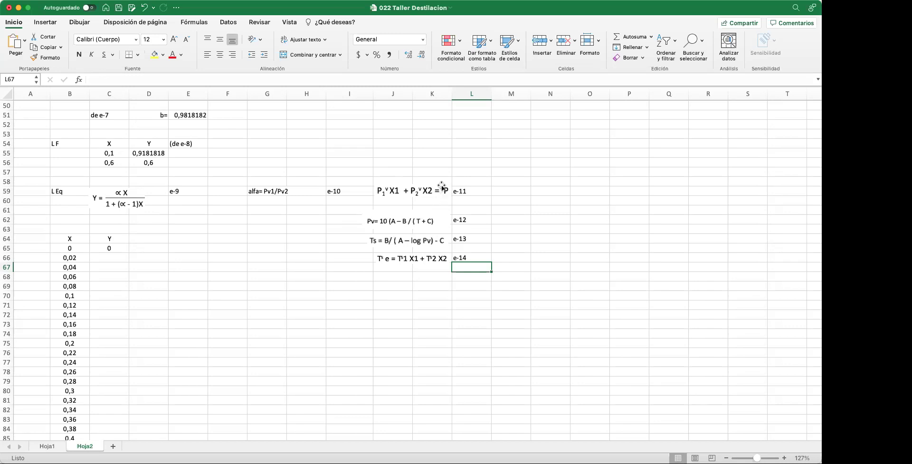
scroll(233, 199, "up", 15)
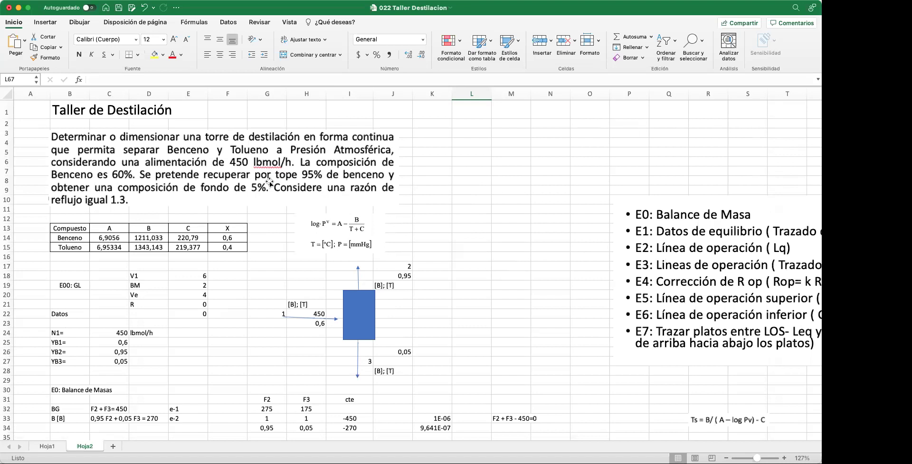
scroll(269, 182, "down", 15)
scroll(270, 182, "down", 4)
left_click(271, 287)
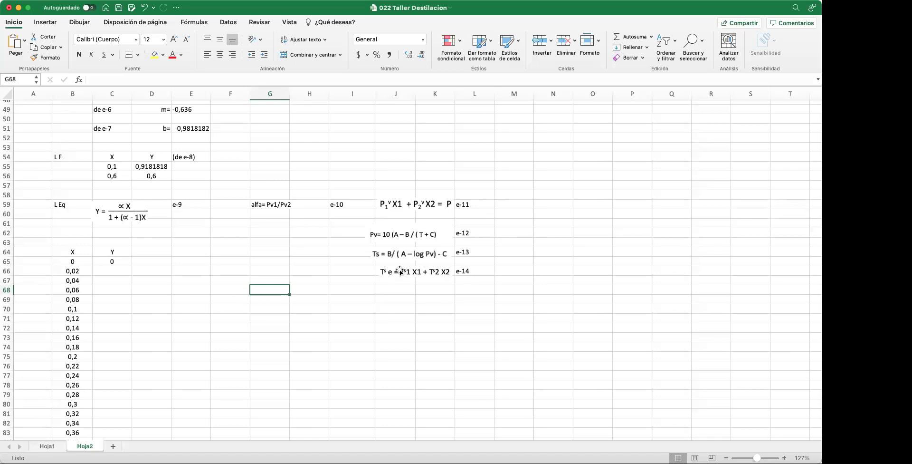
scroll(391, 260, "up", 15)
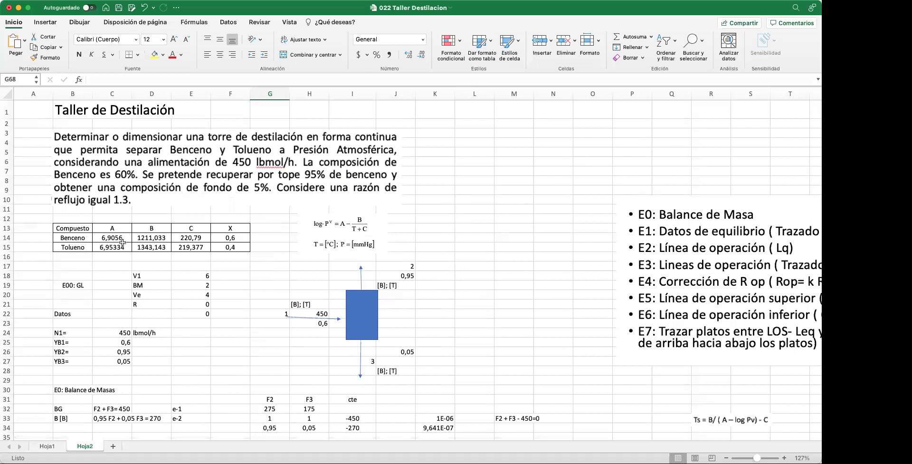
- Add a Ts column heading in G13, beside the X column of the compound constants table
left_click(268, 241)
left_click(270, 229)
type("Ts")
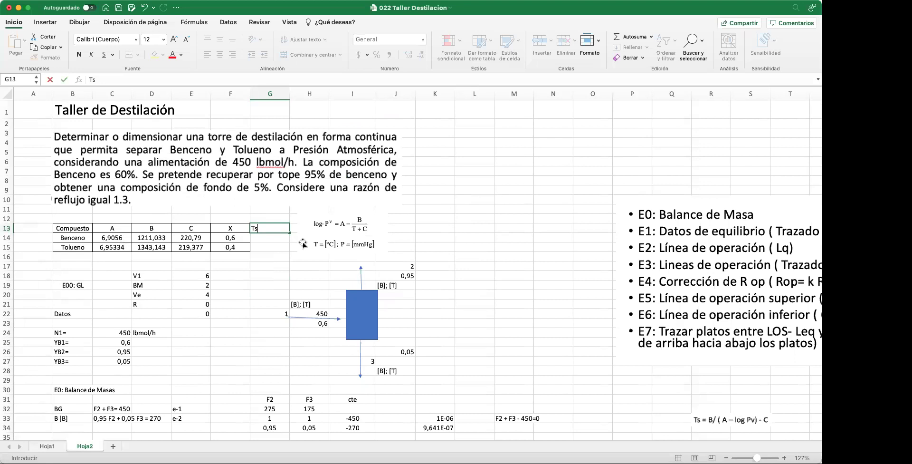
key("Return")
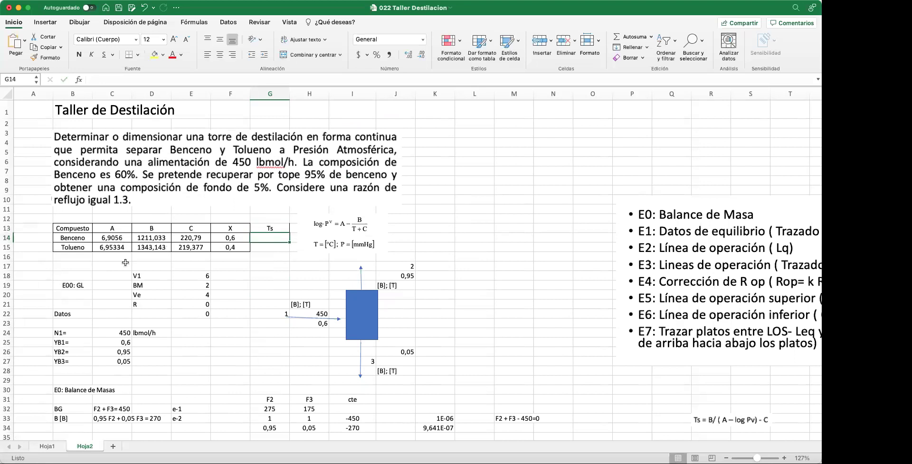
- Add the pressure to the data list in row 28 as P= 760 mmHg
left_click(65, 368)
type("P=")
key("Tab")
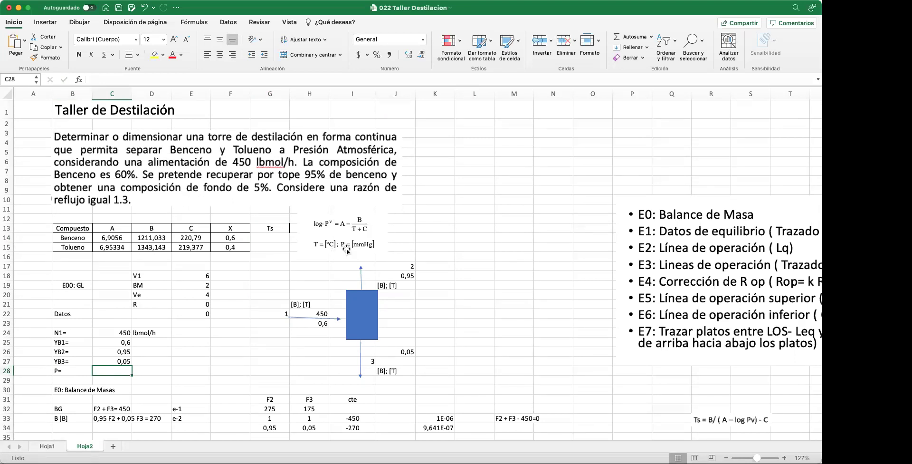
type("760")
key("Tab")
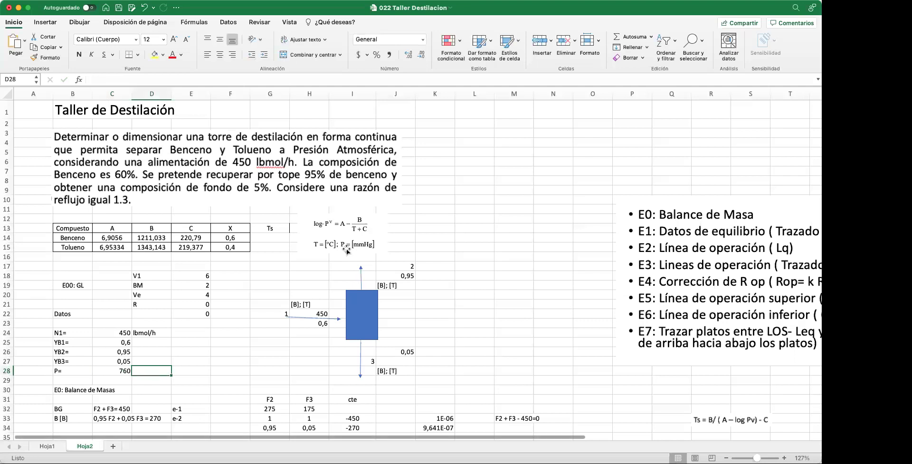
type("mmHg")
key("Return")
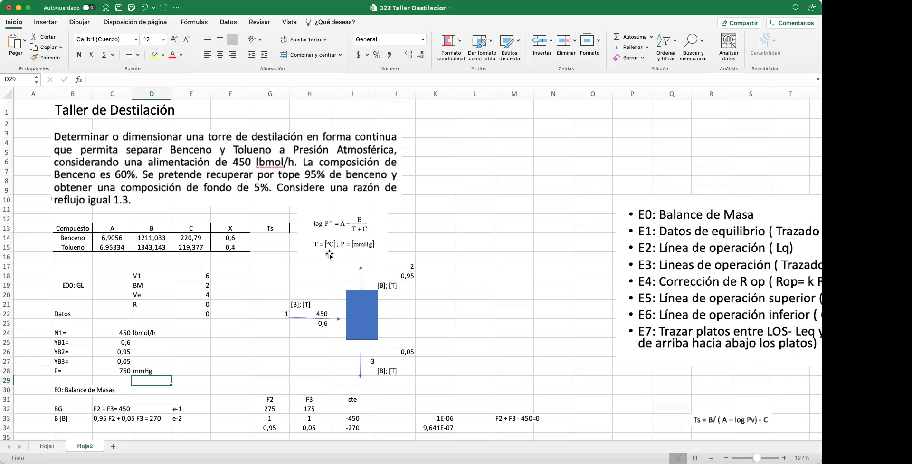
- Copy the saturation temperature equation picture labelled e-13 and paste it at K11, near the constants table
scroll(295, 285, "down", 3)
scroll(295, 290, "down", 10)
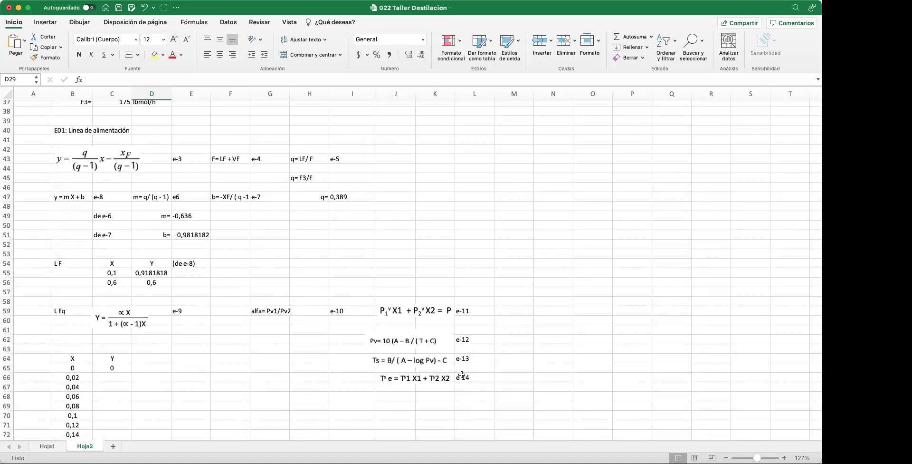
left_click(429, 362)
right_click(429, 362)
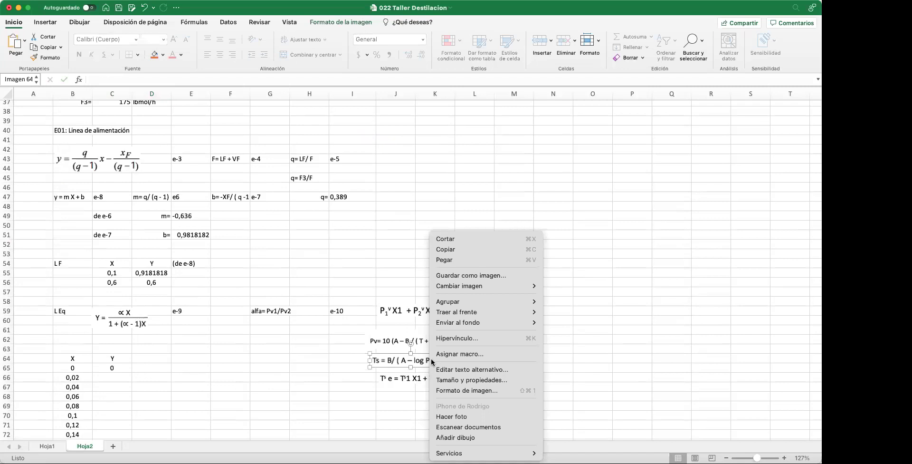
left_click(401, 252)
scroll(402, 252, "up", 15)
left_click(436, 210)
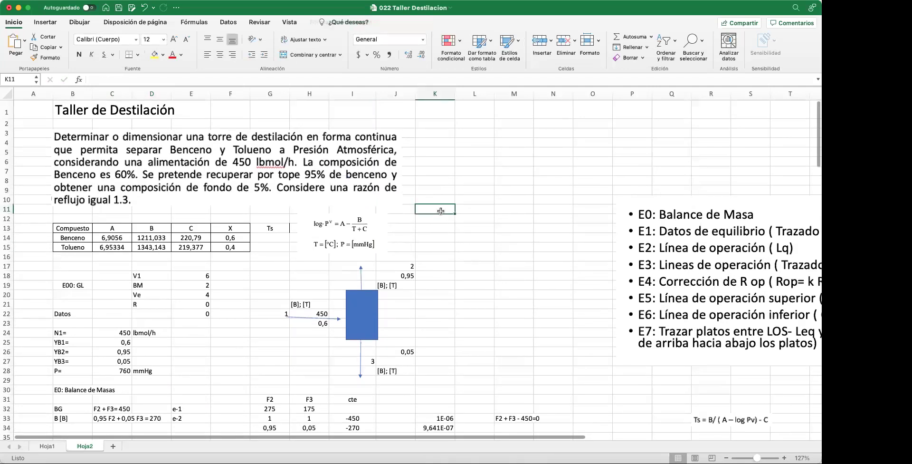
right_click(437, 212)
left_click(454, 217)
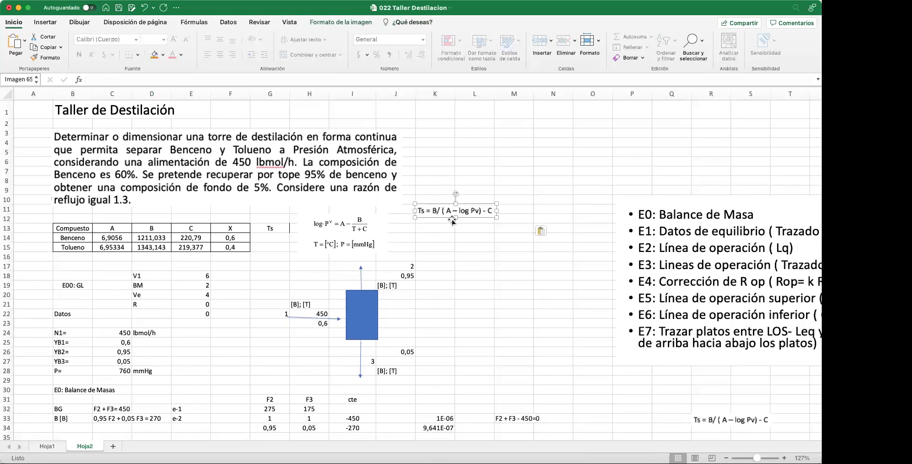
- Calculate benzene's saturation temperature in G14 with the formula +D14/(C14-log(C28))-E14
left_click(270, 238)
type("+")
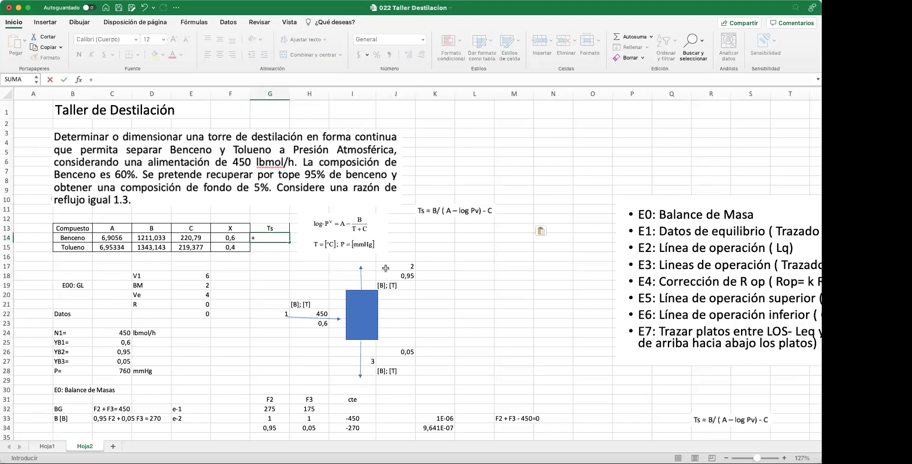
scroll(385, 268, "down", 1)
left_click(156, 236)
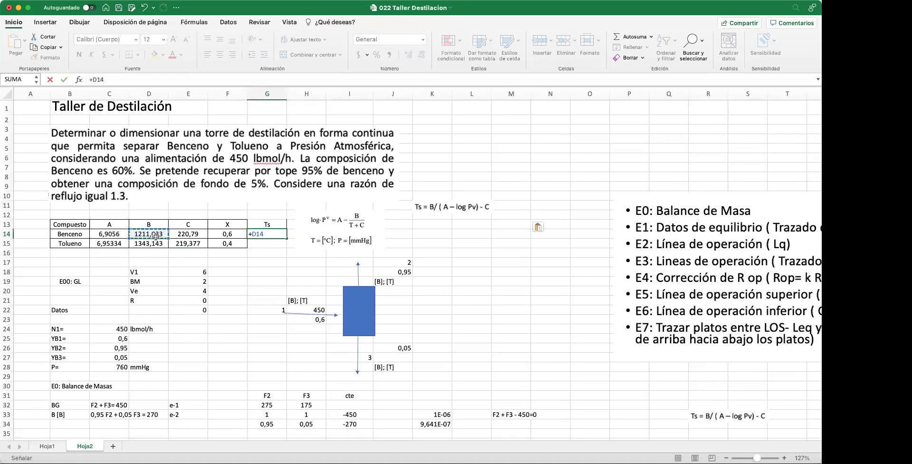
type("/(")
left_click(106, 235)
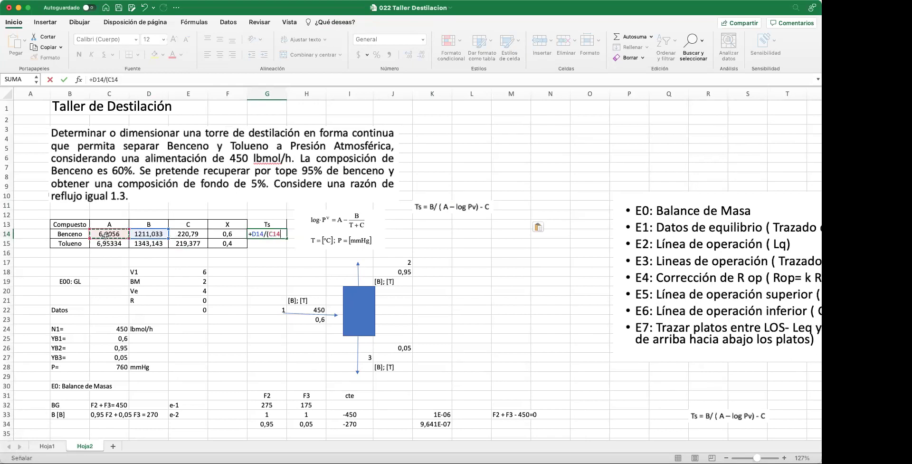
type("-log")
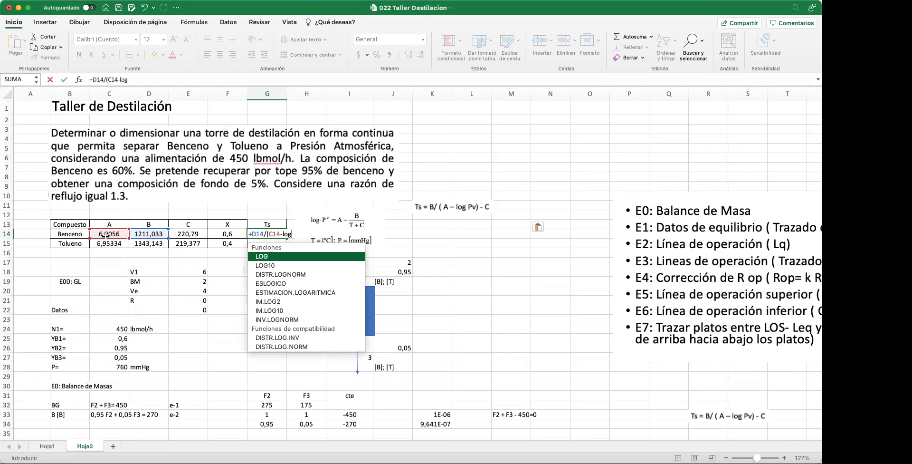
type("(")
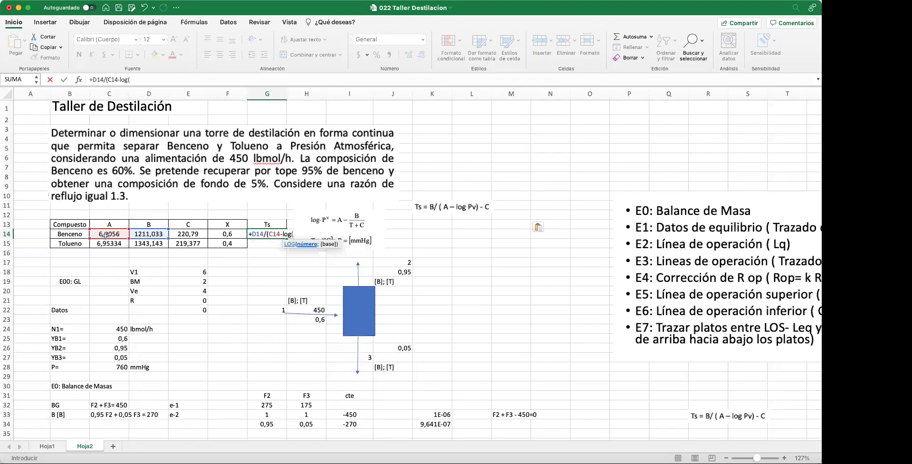
left_click(122, 367)
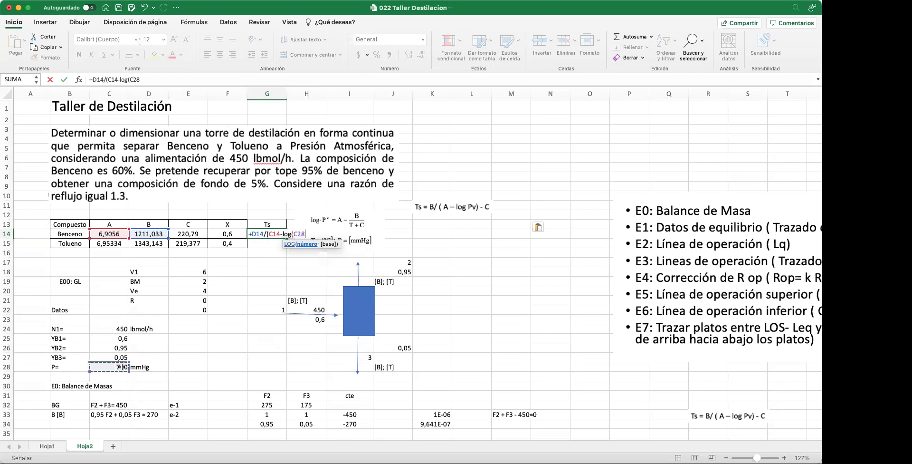
type(")")
type(")-")
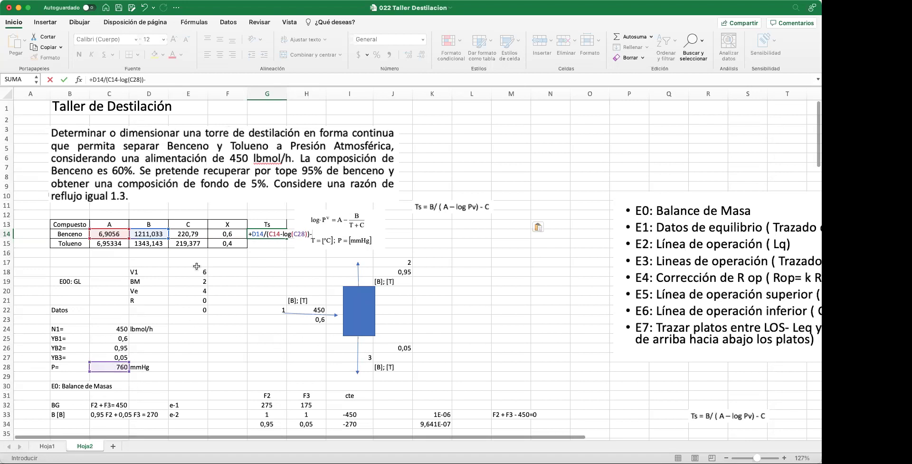
left_click(196, 233)
key("Return")
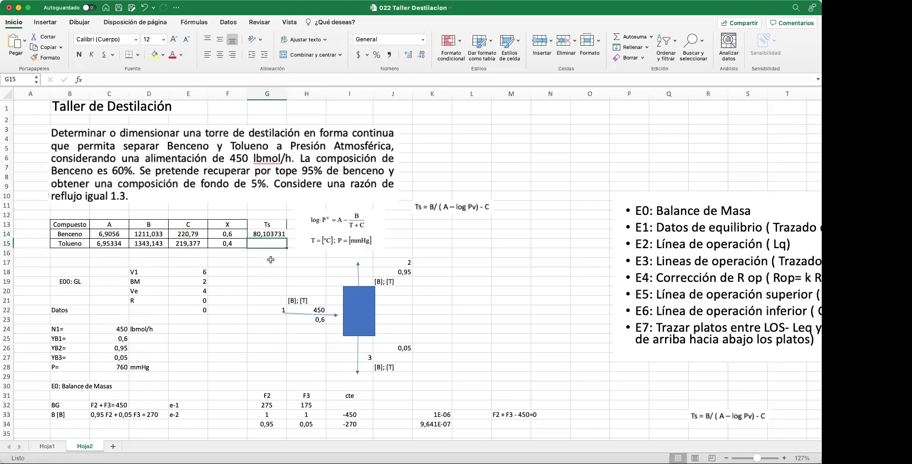
- Reduce benzene's Ts value in G14 to two decimal places
left_click(272, 235)
left_click(422, 56)
left_click(422, 56)
left_click(422, 55)
left_click(422, 55)
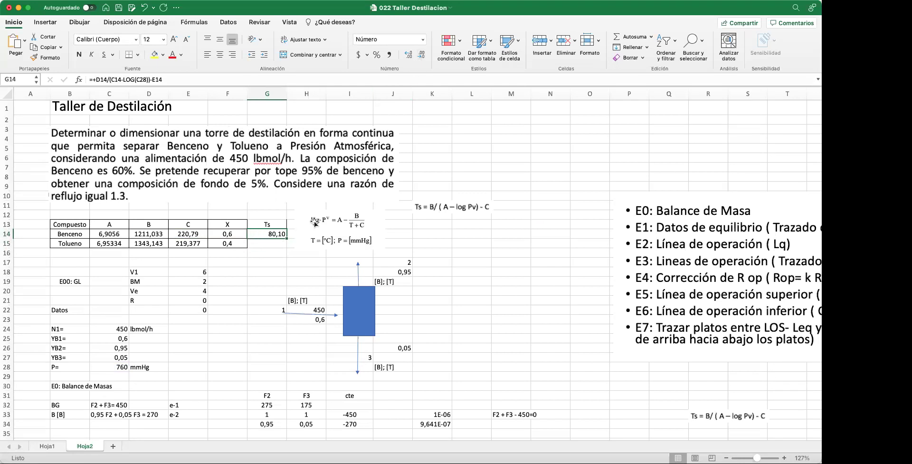
- Calculate toluene's saturation temperature in G15 with the formula +D15/(C15-log(C28))-E15
left_click(266, 244)
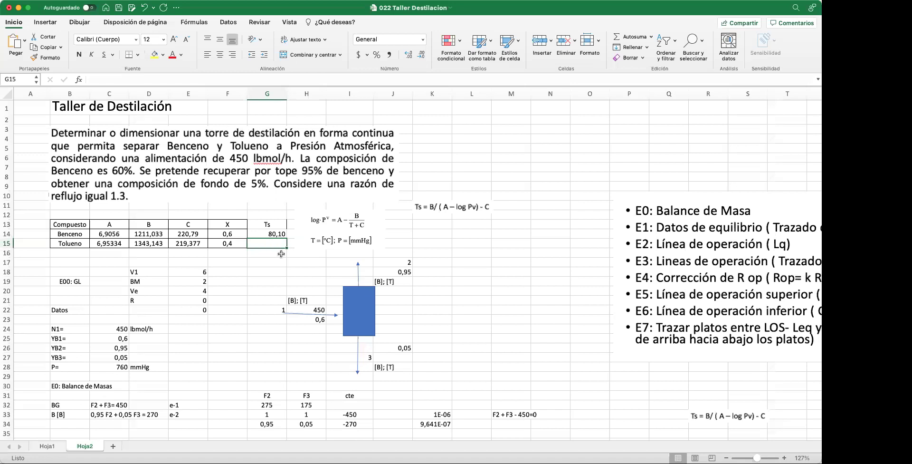
type("+")
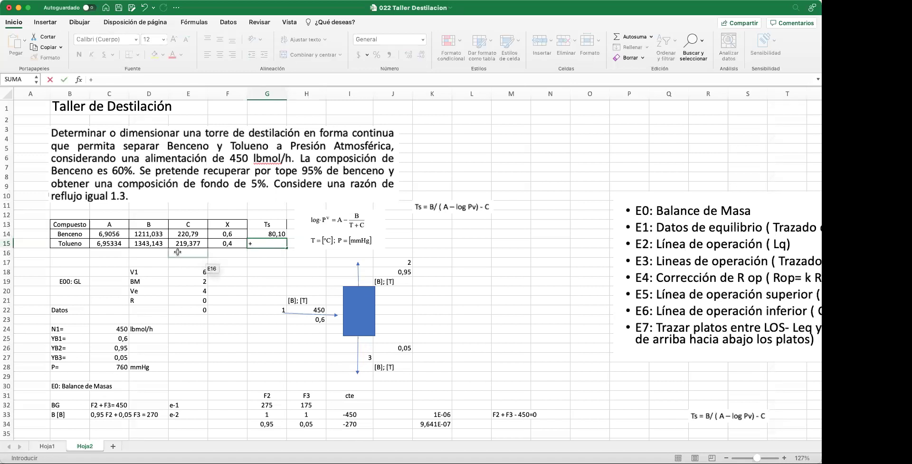
left_click(158, 245)
type("/(")
left_click(118, 243)
type("-log")
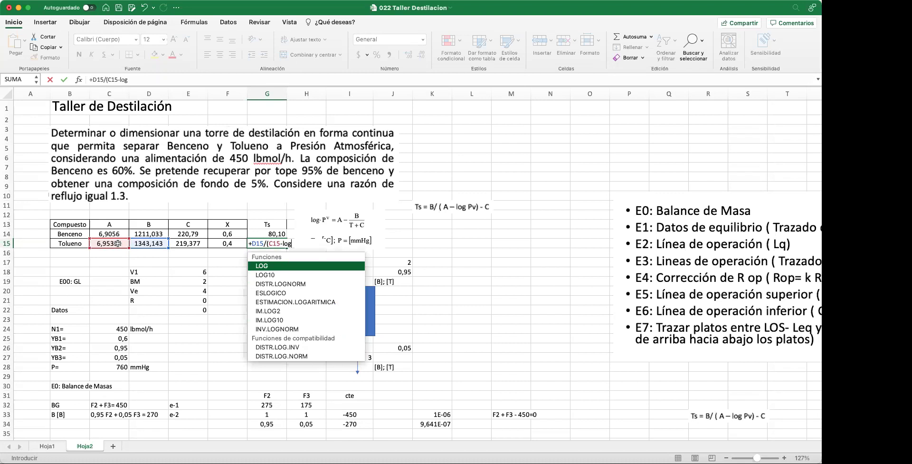
type("(")
left_click(122, 368)
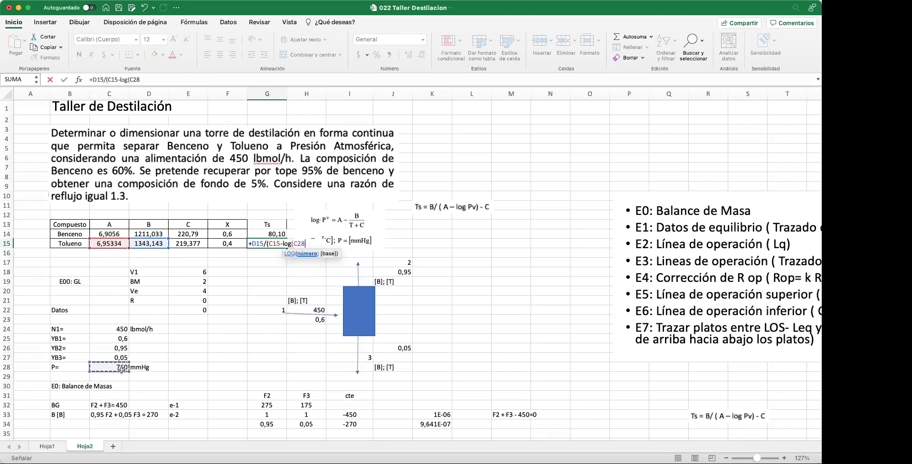
type("))-")
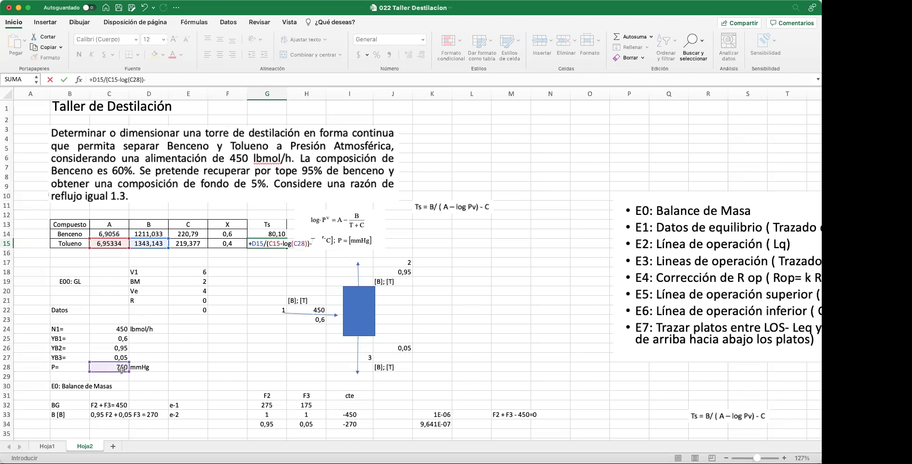
left_click(187, 242)
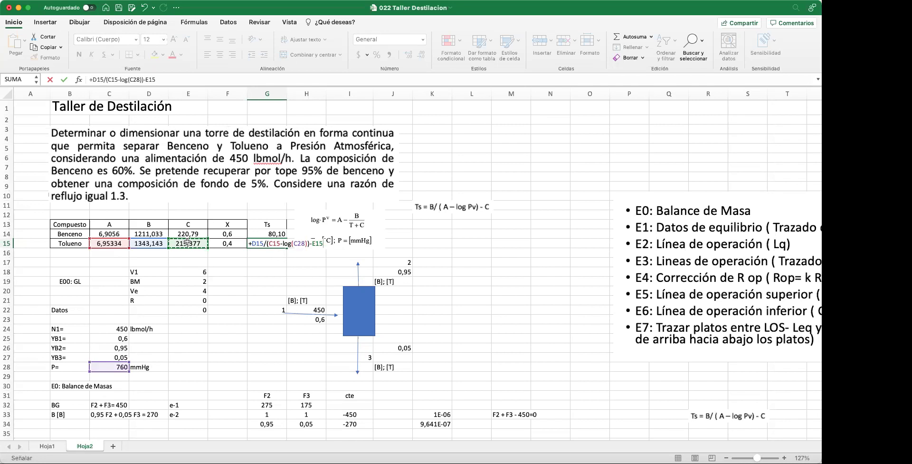
key("Return")
- Reduce toluene's Ts value in G15 to one decimal place
left_click(264, 245)
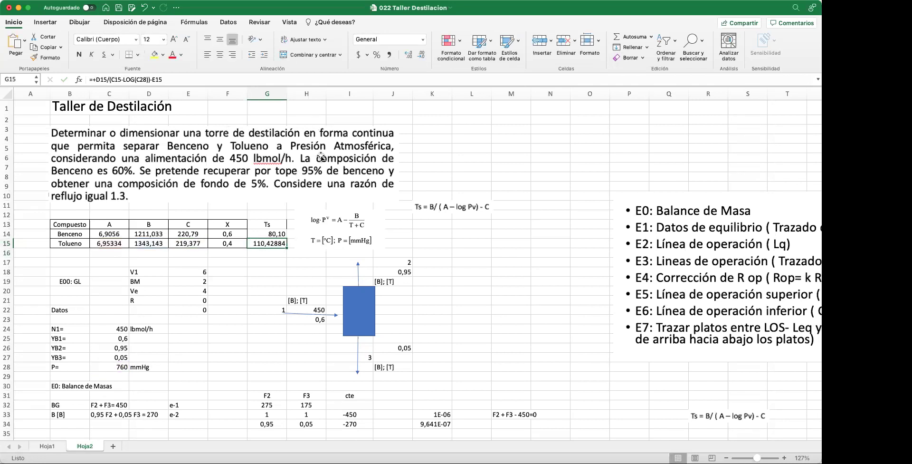
left_click(422, 56)
left_click(422, 56)
left_click(422, 56)
left_click(422, 56)
key("Down")
key("Down")
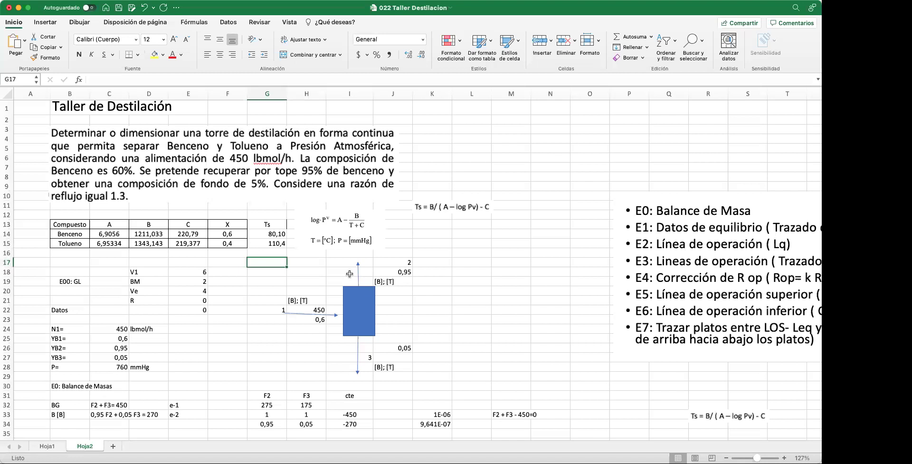
- Shade the Ts heading and both saturation temperatures in G13:G15 light grey
left_click_drag(278, 227, 279, 242)
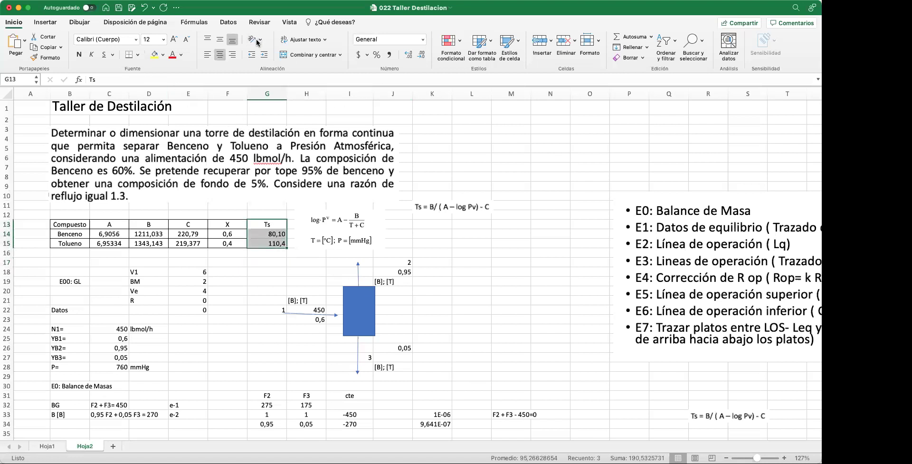
left_click(155, 54)
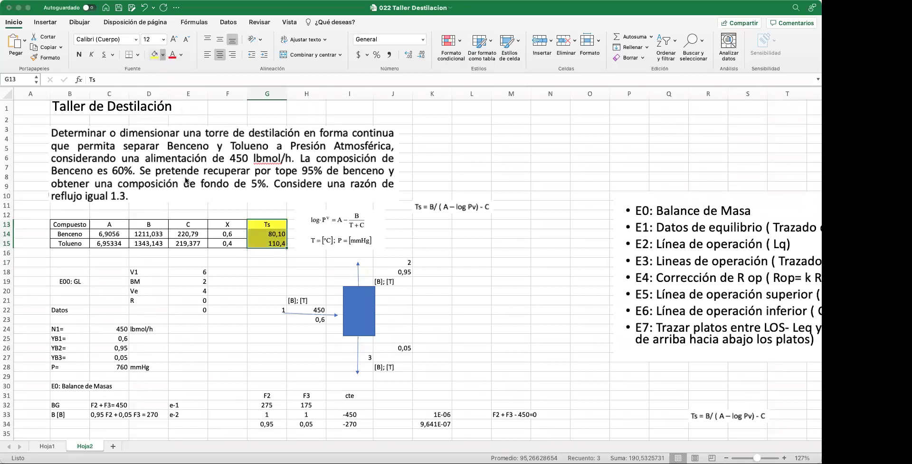
left_click(270, 271)
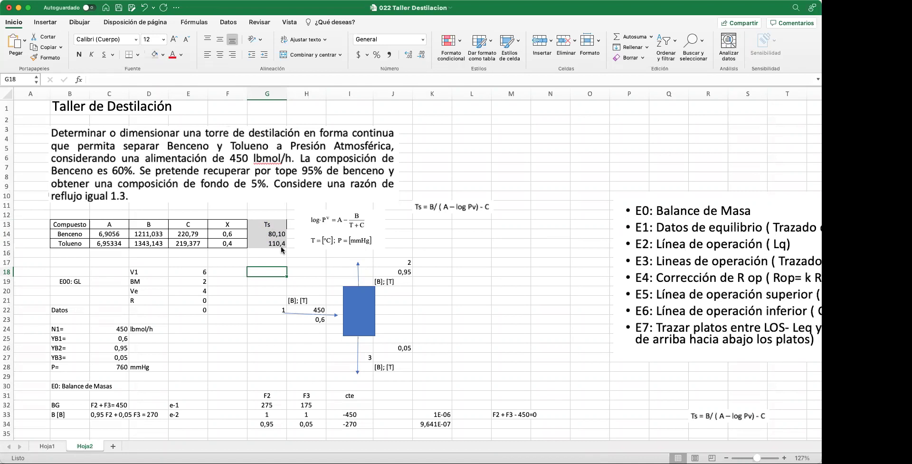
- Compare the Ts values in the constants table with the equilibrium equations e-11 to e-14
scroll(257, 273, "down", 15)
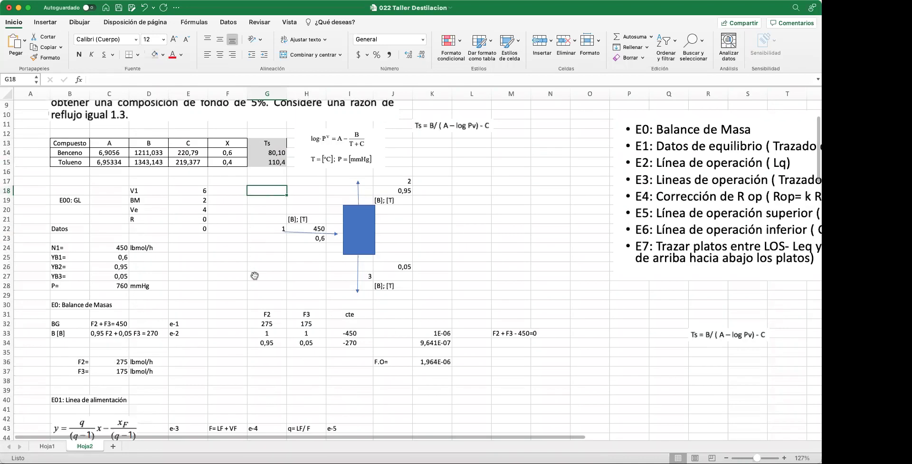
scroll(431, 311, "down", 1)
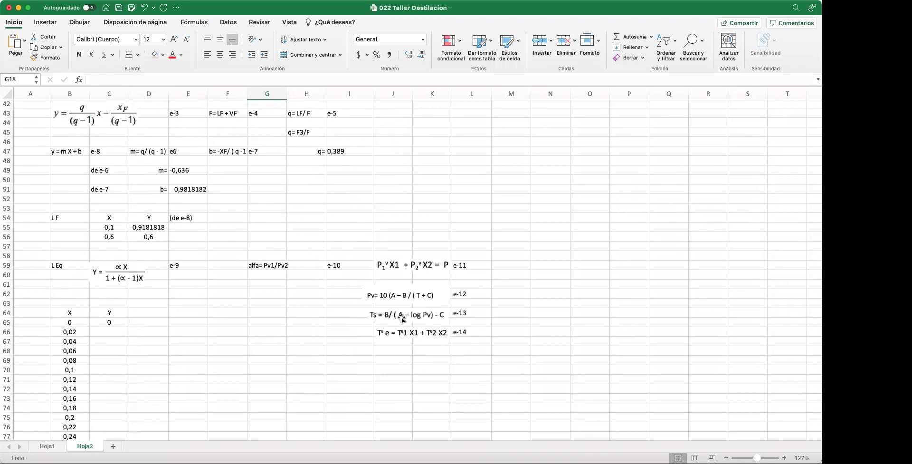
scroll(397, 320, "up", 15)
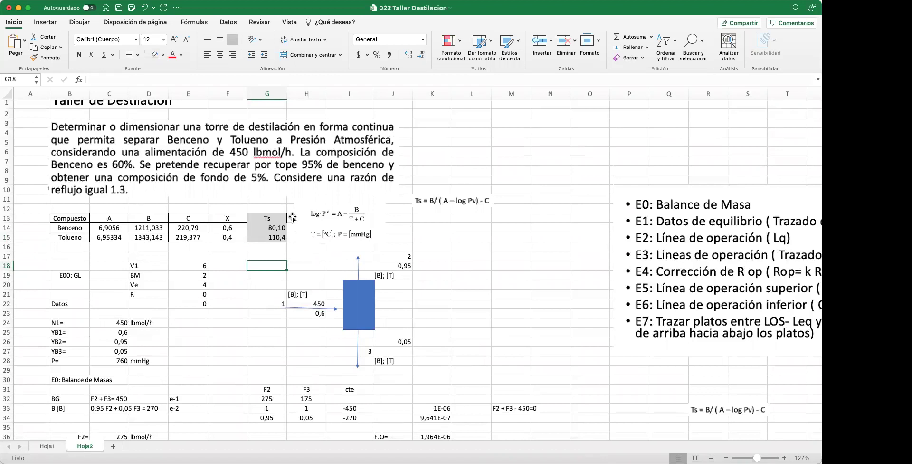
scroll(293, 218, "down", 15)
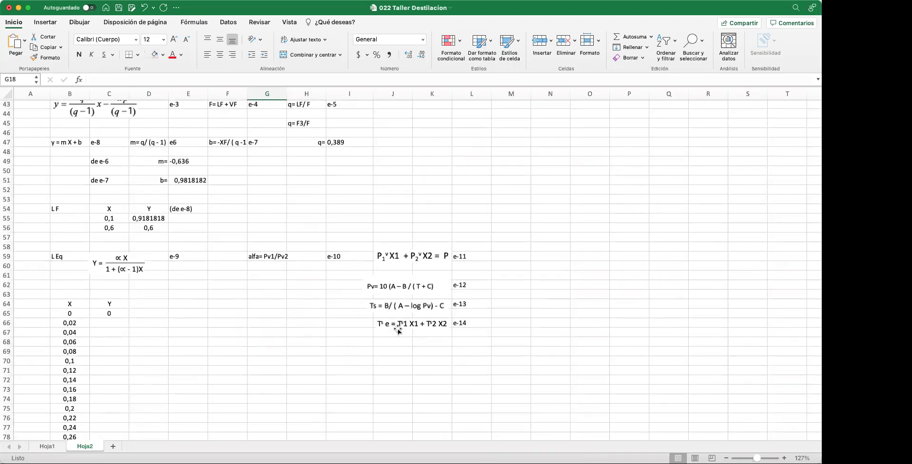
scroll(399, 332, "up", 15)
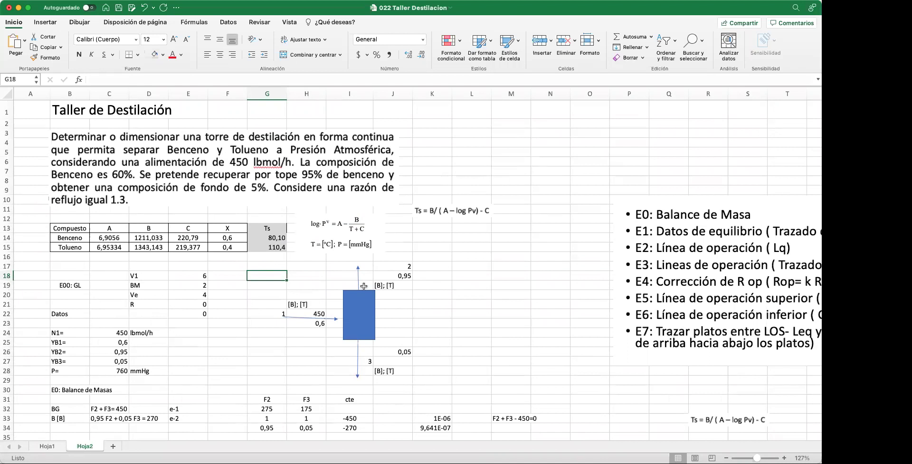
- Extend the tip of the feed arrow so it attaches to the side of the blue column in the flow diagram
left_click_drag(338, 318, 344, 320)
left_click(269, 333)
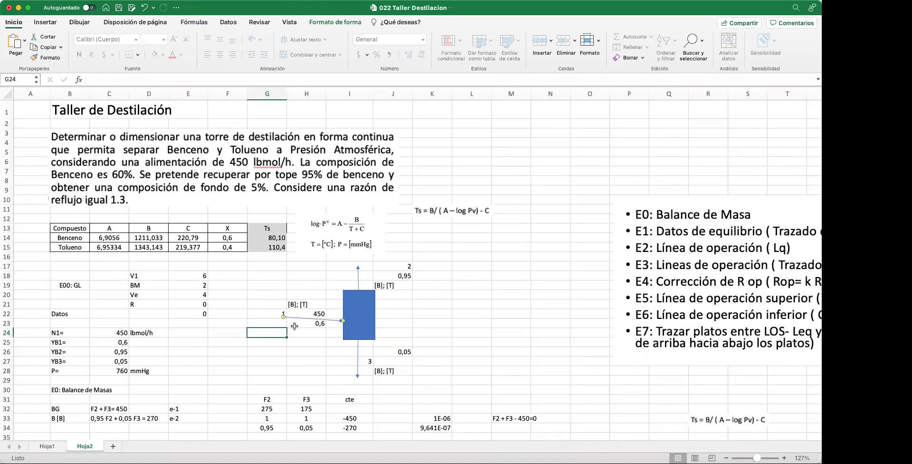
- Enter the label "Test" in G62, below the alfa equation
scroll(284, 345, "down", 5)
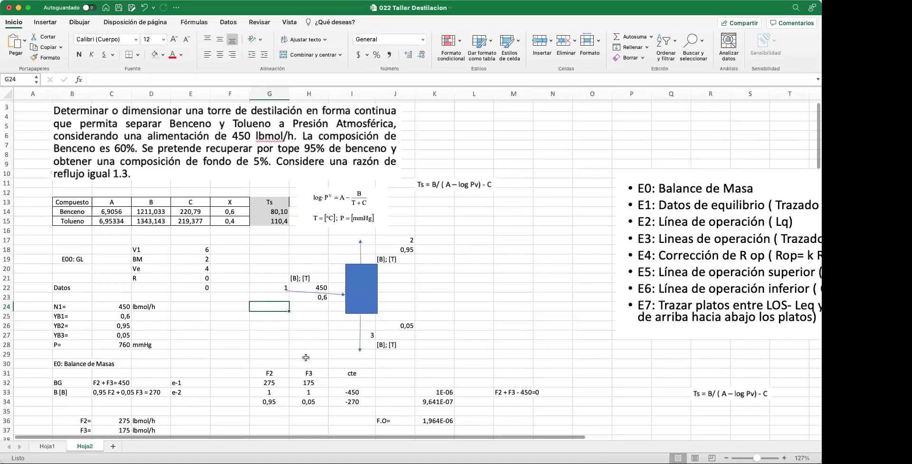
scroll(306, 356, "up", 3)
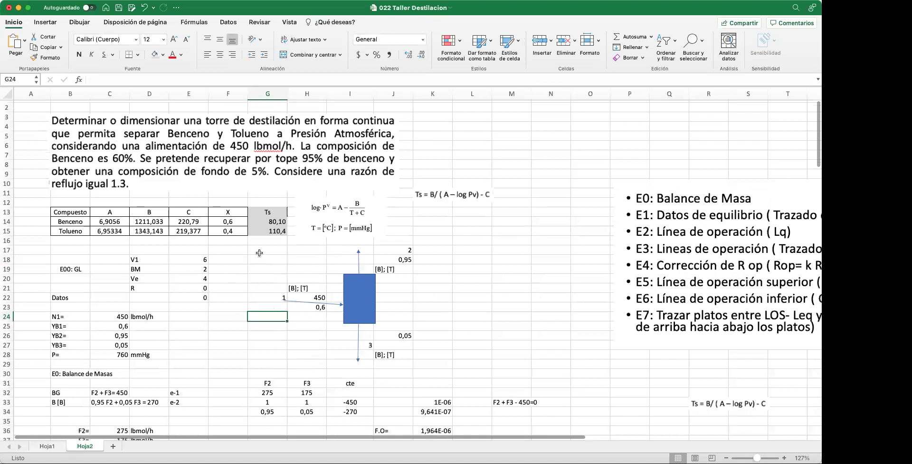
scroll(260, 253, "down", 15)
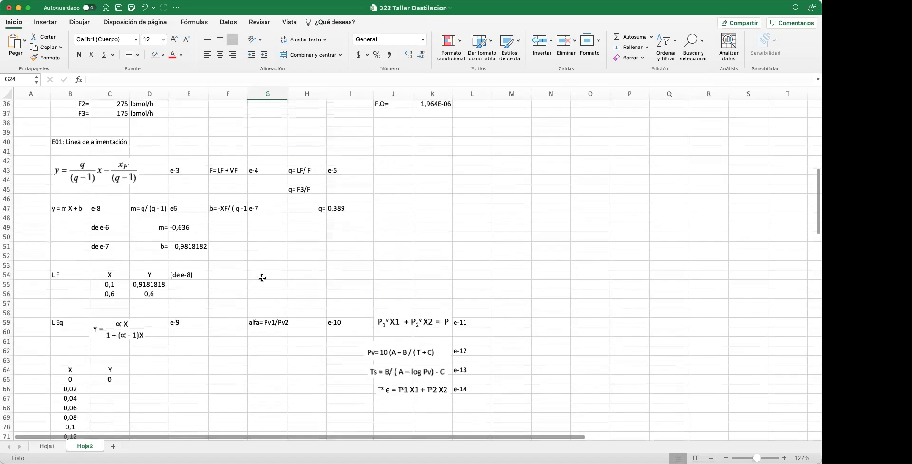
scroll(262, 277, "up", 5)
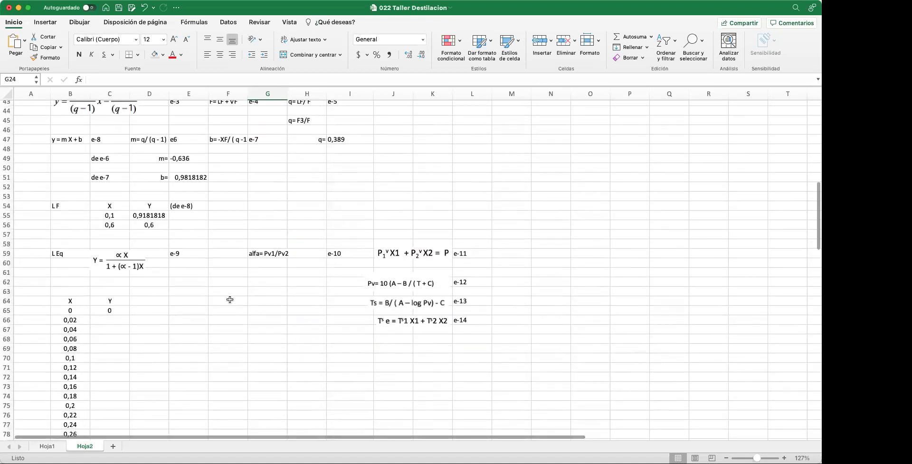
left_click(260, 283)
type("Test")
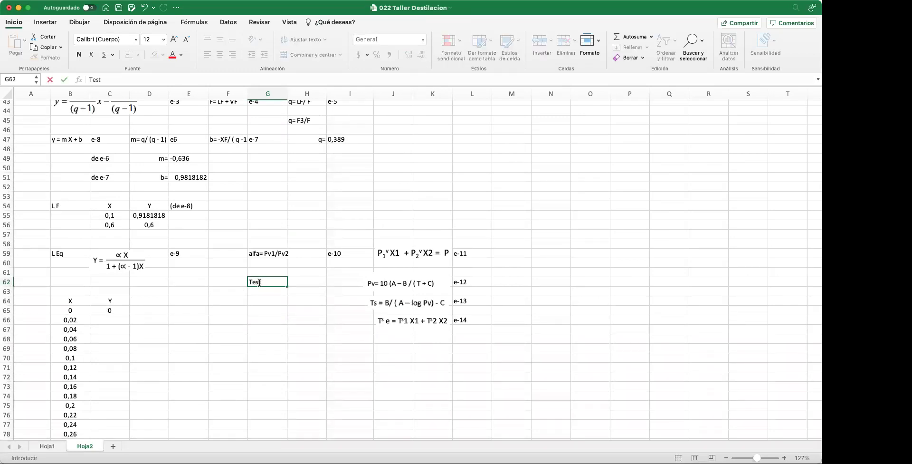
key("Return")
key("Return")
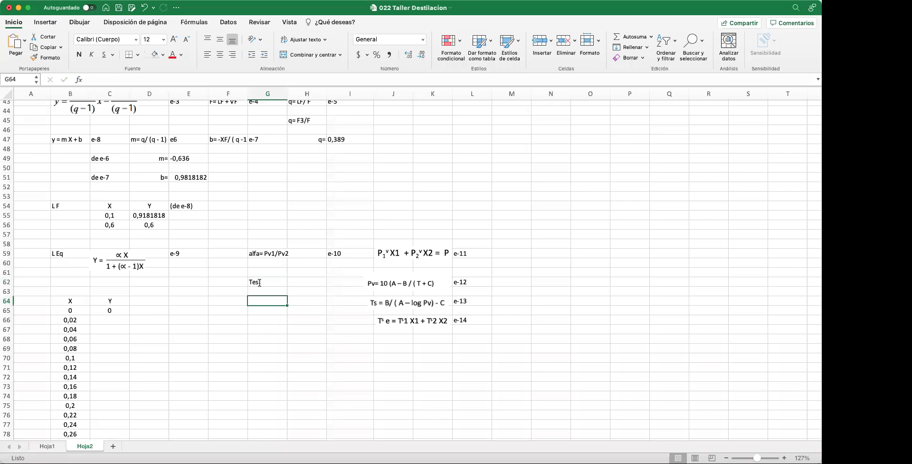
- Calculate the estimated saturation temperature in G64 with the formula +G14*F14+G15*F15, weighting each compound's Ts by its X
type("+")
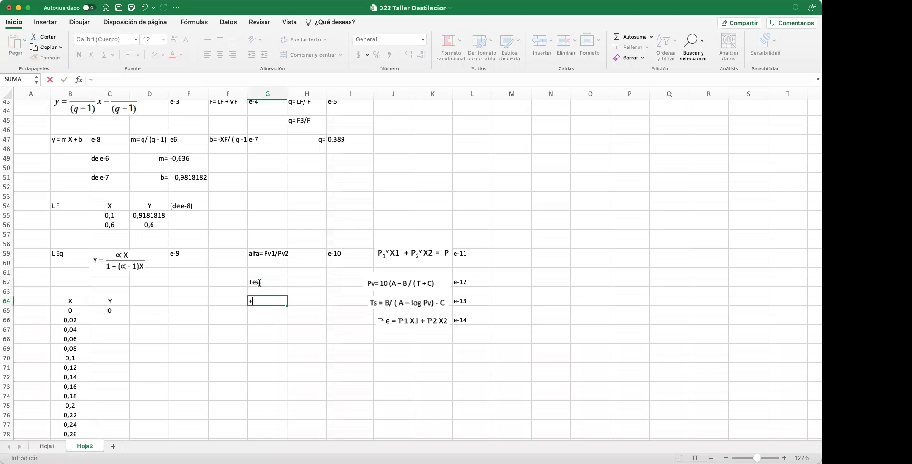
scroll(260, 282, "up", 15)
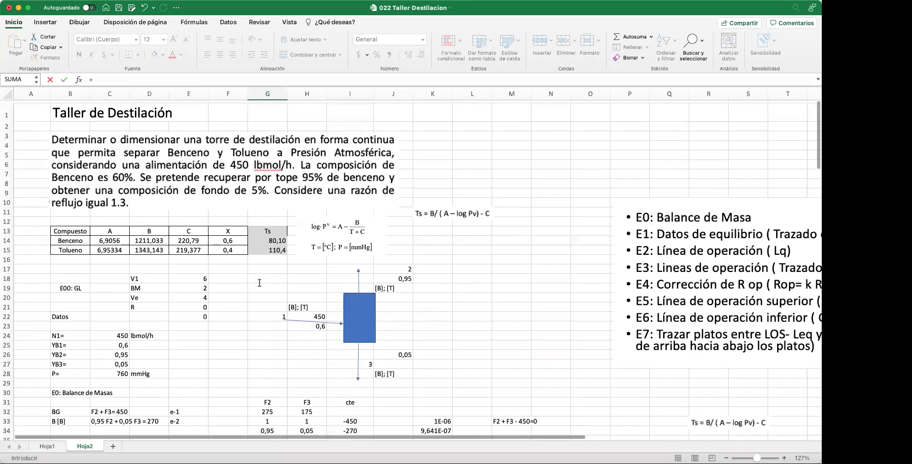
left_click(279, 236)
type("*")
left_click(234, 237)
type("+")
left_click(266, 249)
type("*")
left_click(235, 245)
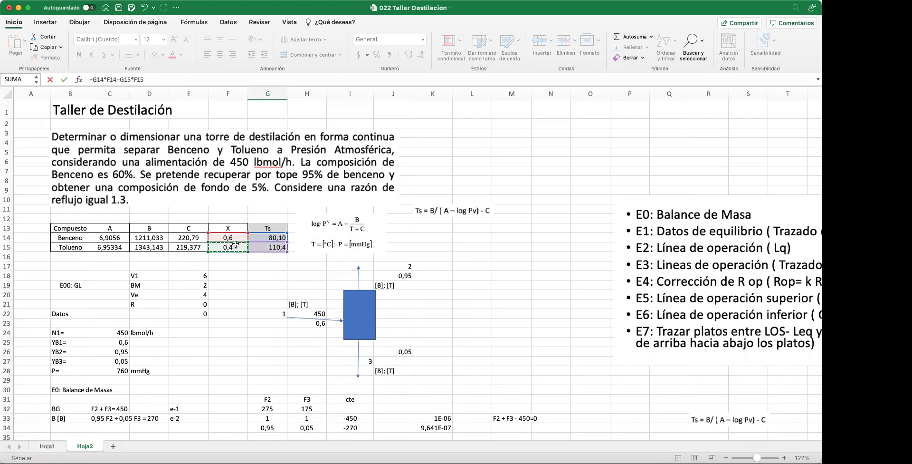
key("Return")
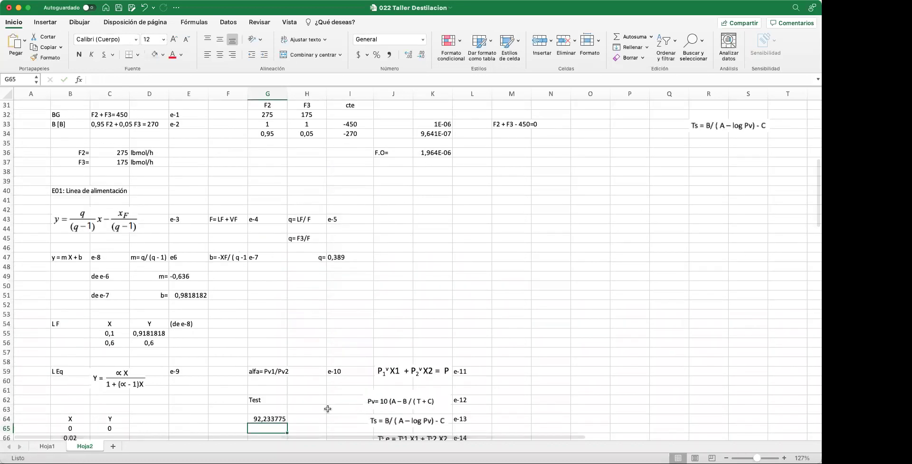
- Add the unit C in H64 and move the Test label from G62 to F64, beside the calculated temperature
scroll(327, 409, "down", 4)
left_click(268, 326)
left_click(304, 347)
type("C")
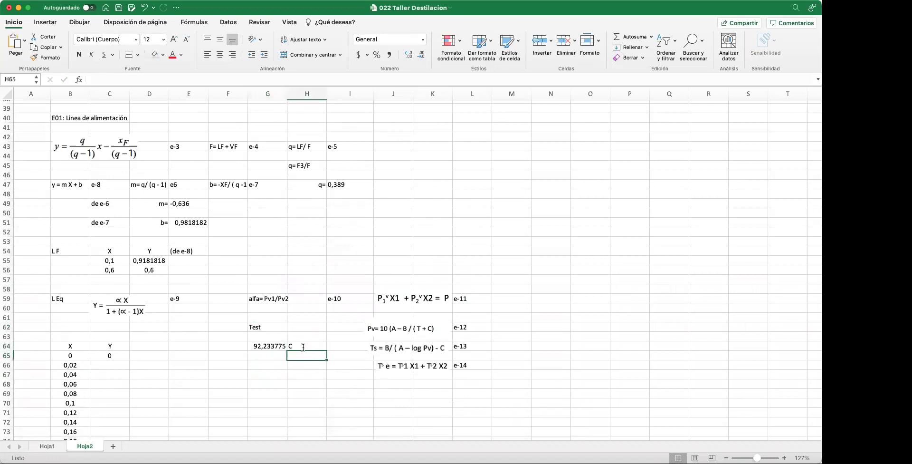
left_click(273, 328)
left_click_drag(273, 331, 256, 350)
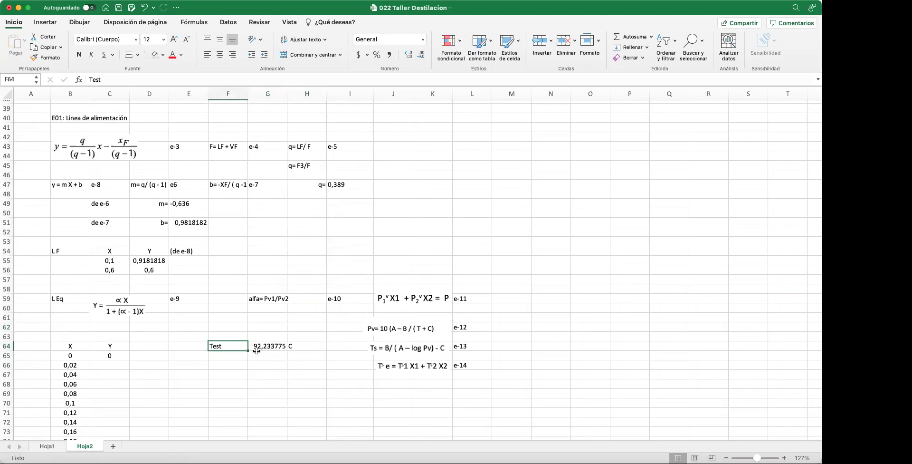
- Add the note "de e-14" in F63 and append an equals sign to the Test label in F64
left_click(235, 337)
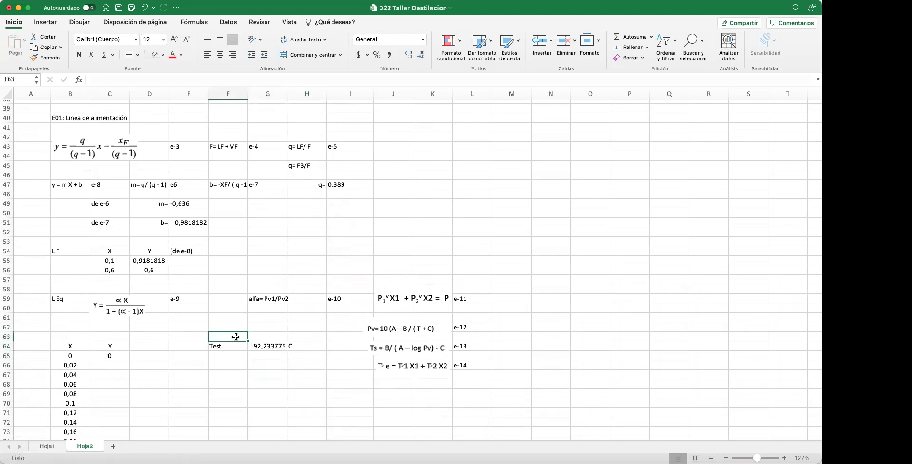
type("de e-14")
key("Return")
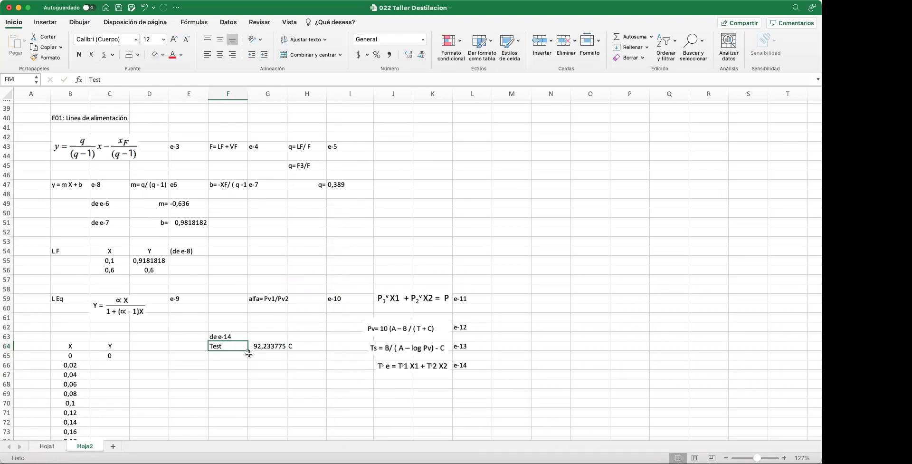
left_click(156, 77)
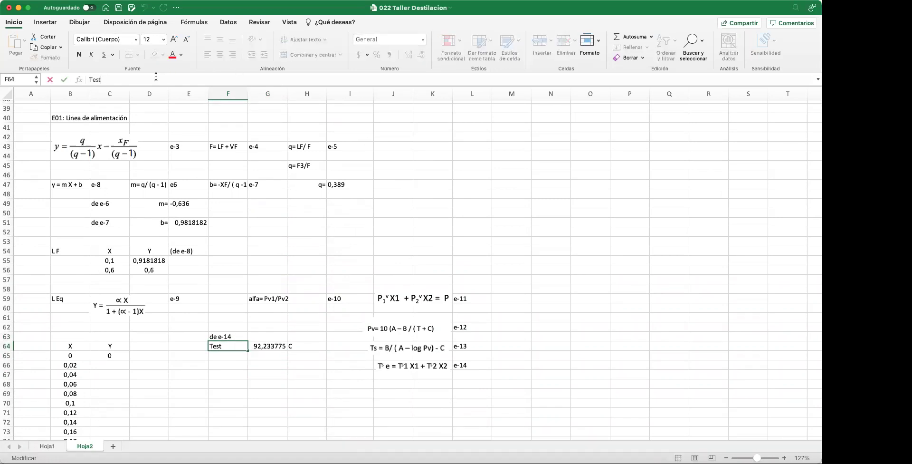
key("Return")
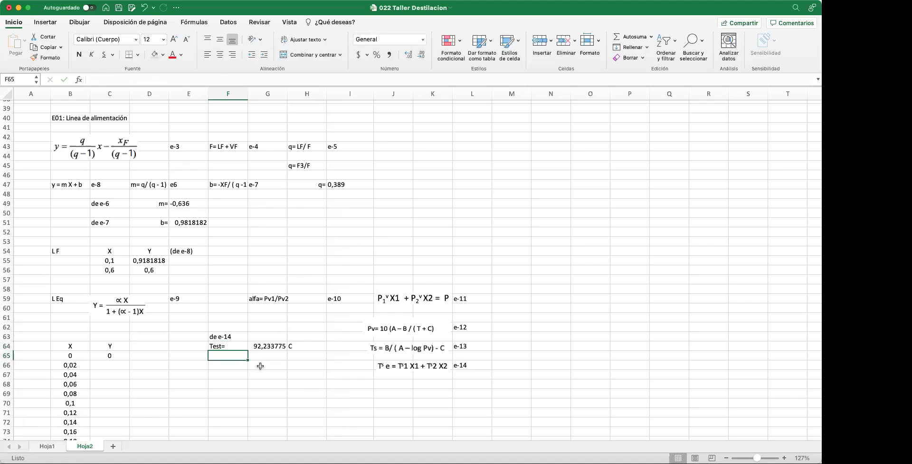
- Change the label in F64 to "Ts e="
left_click(224, 345)
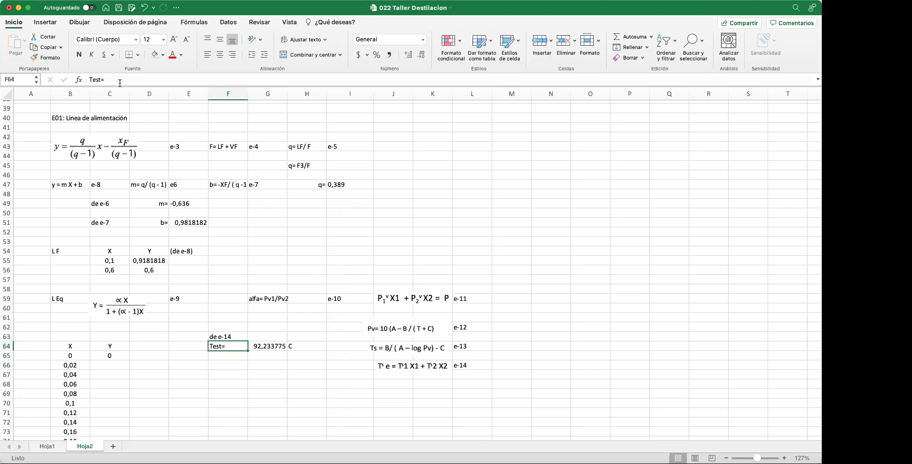
left_click(100, 79)
key("BackSpace")
key("BackSpace")
key("BackSpace")
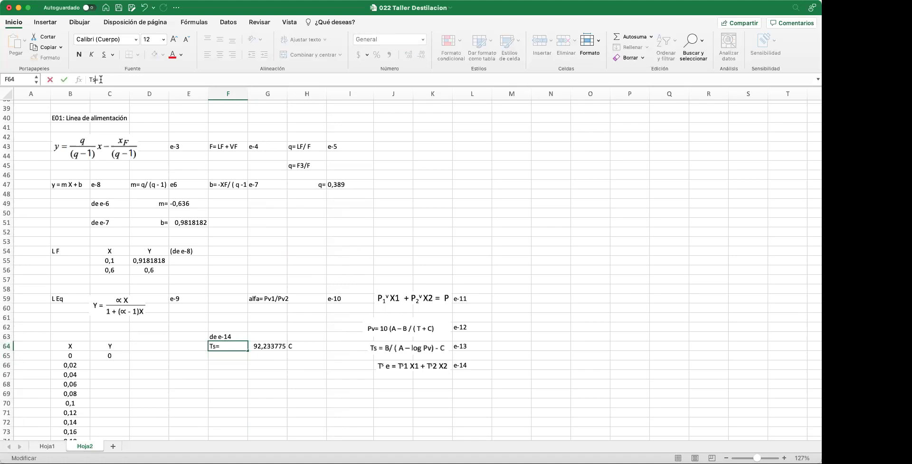
type("s e")
key("Return")
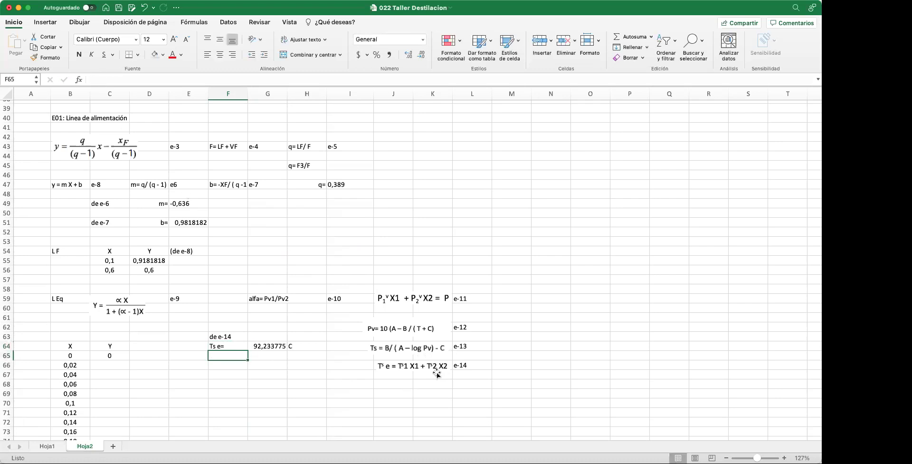
- Reduce the estimated temperature in G64 to two decimal places
left_click(269, 385)
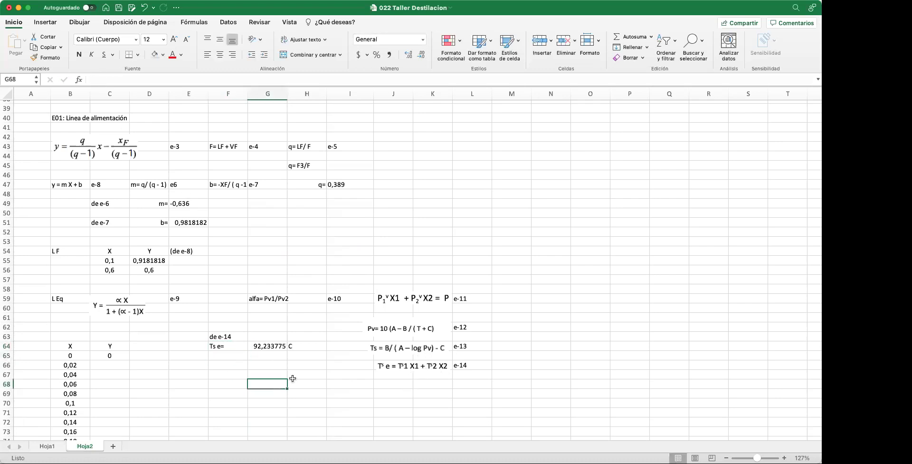
left_click(274, 343)
left_click(422, 54)
left_click(421, 55)
left_click(421, 55)
left_click(421, 55)
left_click(438, 306)
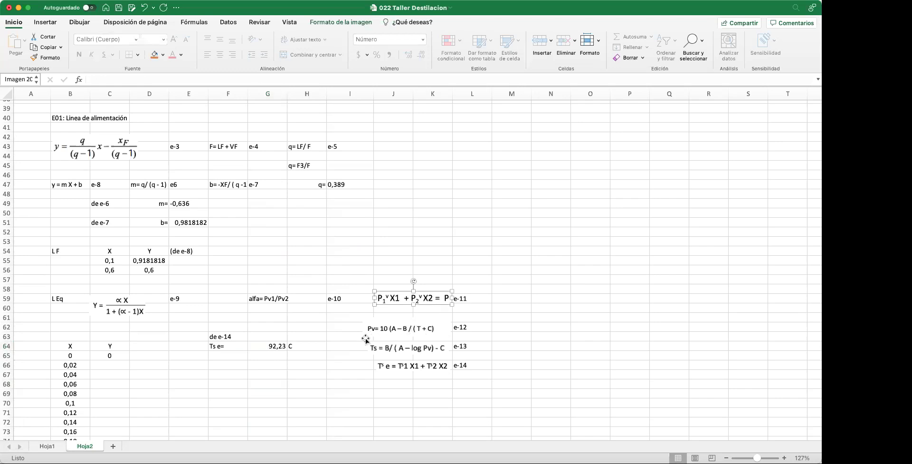
- Insert a blank row at row 29, between the pressure entry and the E0: Balance de Masas section
scroll(368, 232, "up", 10)
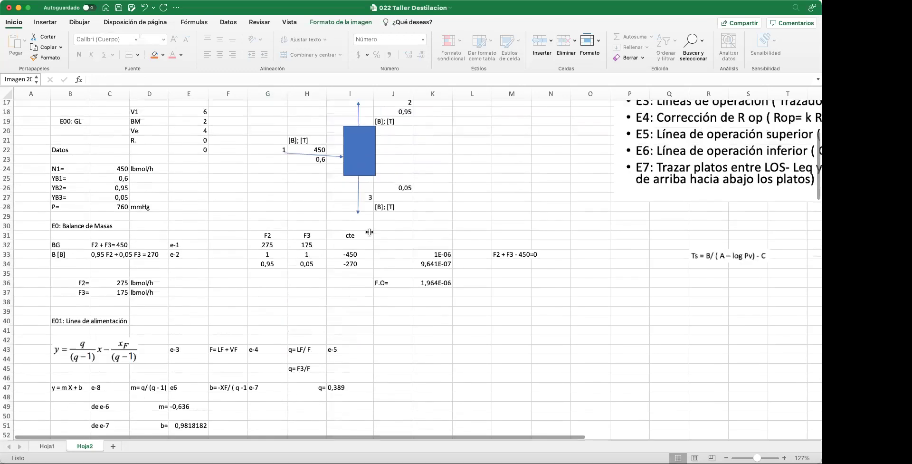
scroll(369, 234, "up", 4)
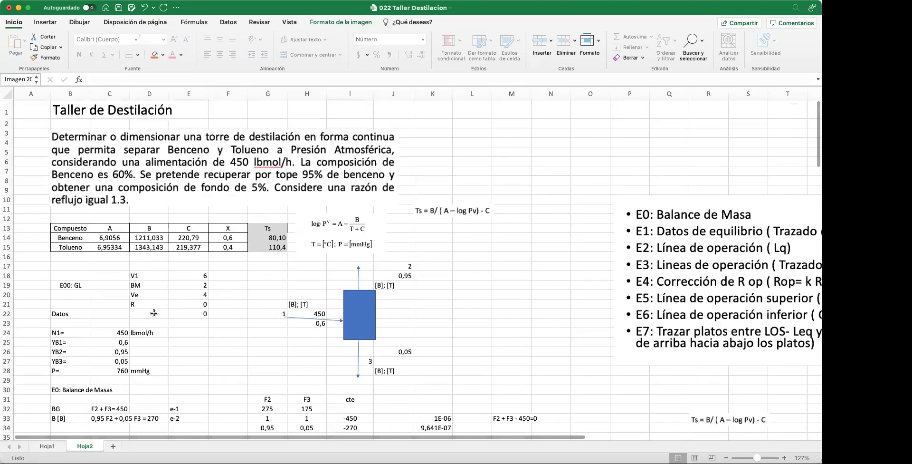
right_click(67, 380)
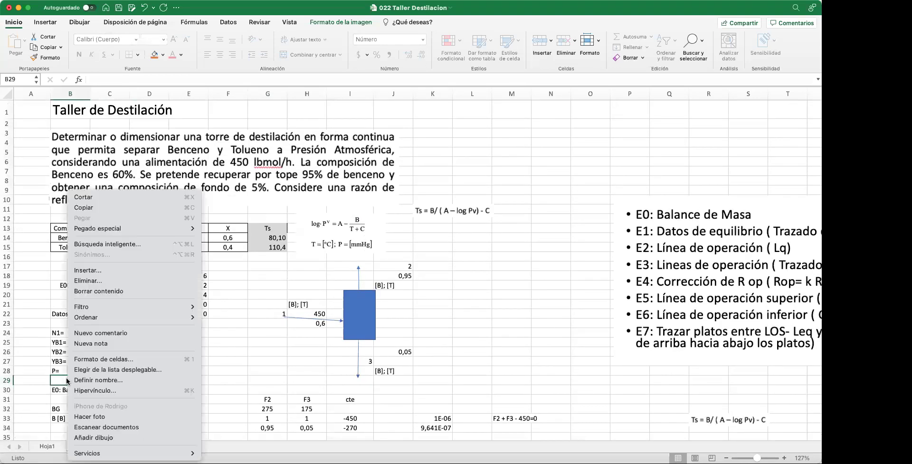
left_click(105, 274)
left_click(105, 275)
left_click(184, 302)
left_click(185, 380)
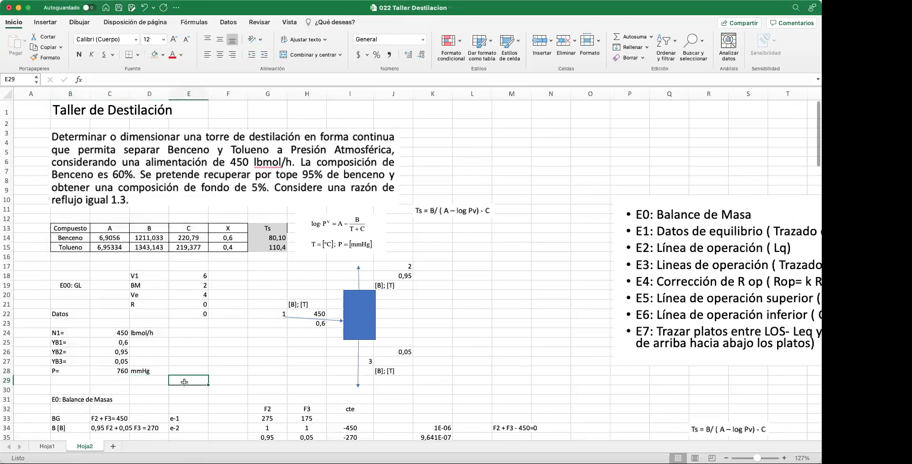
- Label the new data entry "T=" in B29, under the pressure
left_click(61, 379)
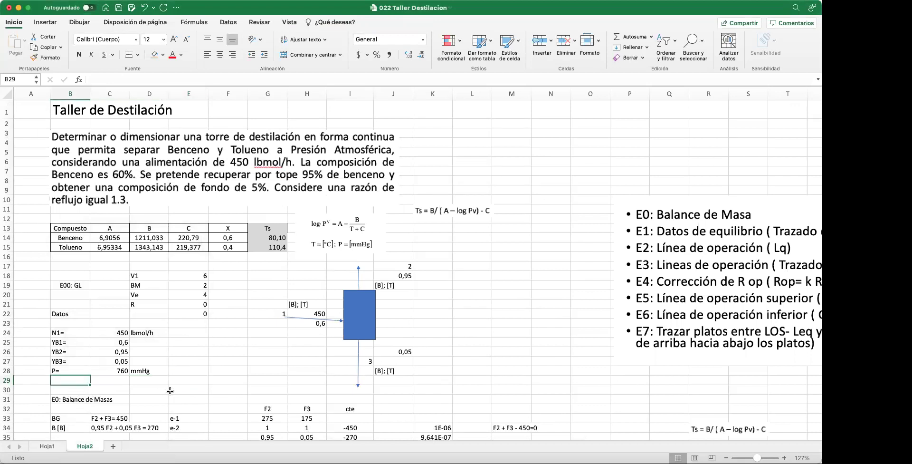
type("T0")
key("Tab")
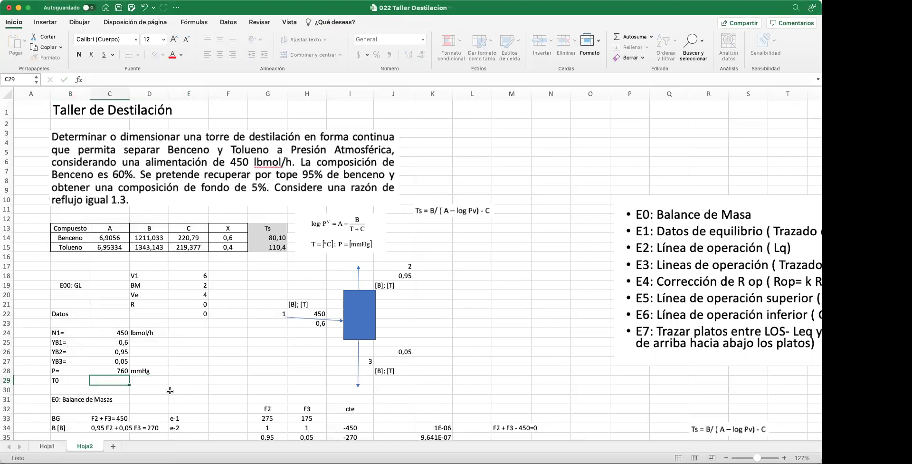
key("Left")
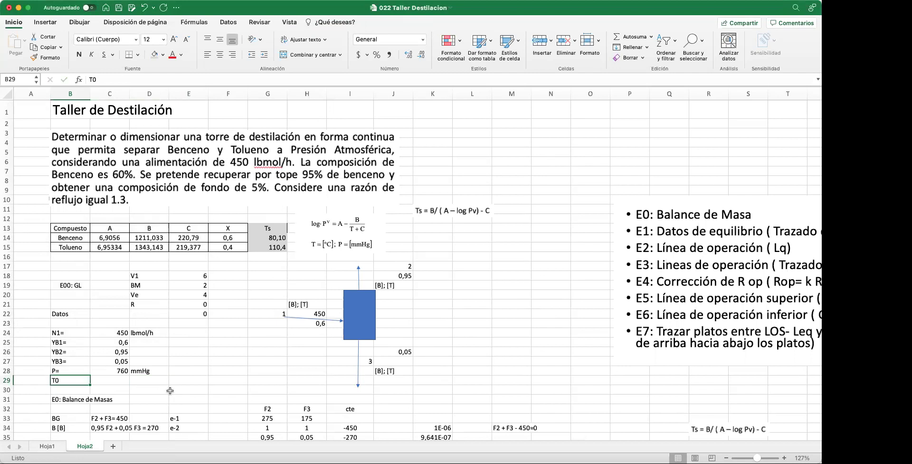
type("T=")
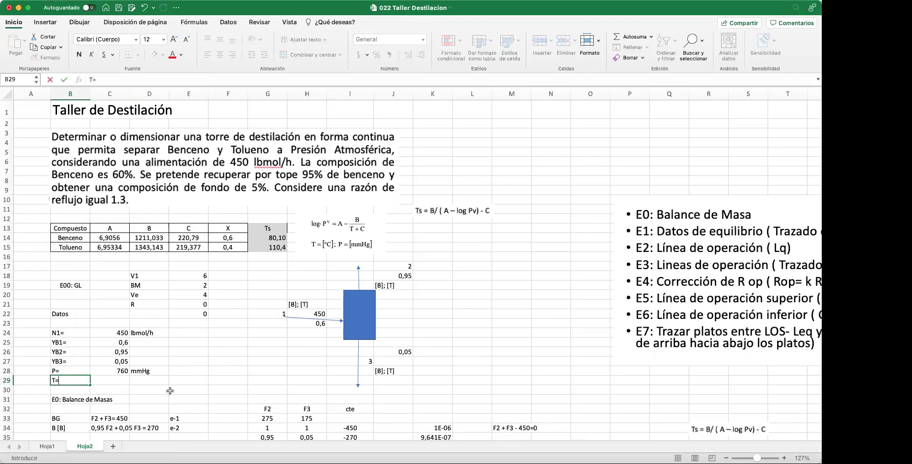
key("Tab")
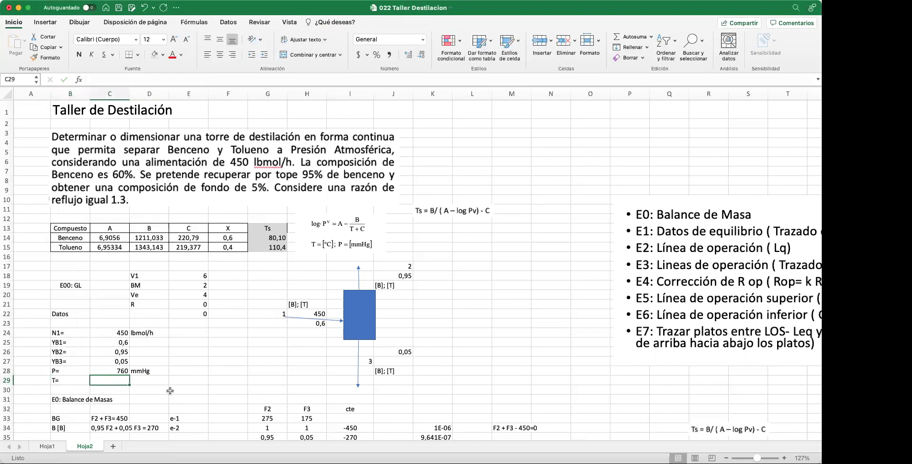
- Enter the temperature 92 in C29 with the unit C in D29
type("92")
key("Return")
key("Up")
key("Right")
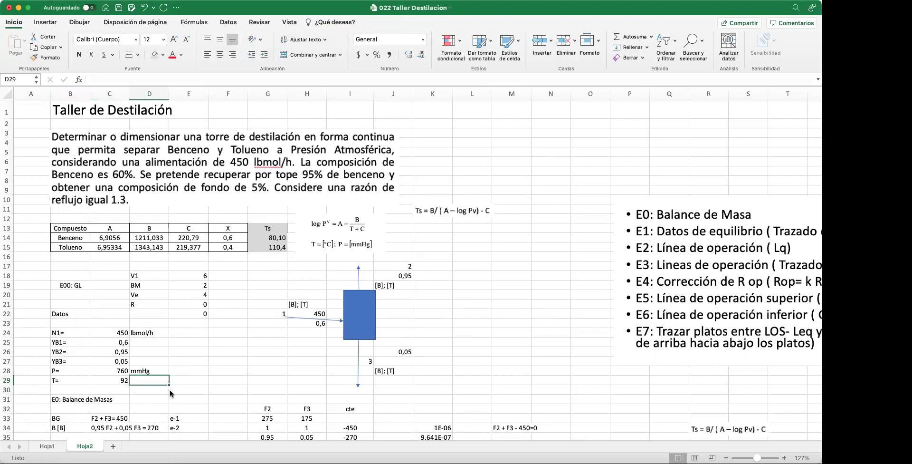
type("C")
key("Return")
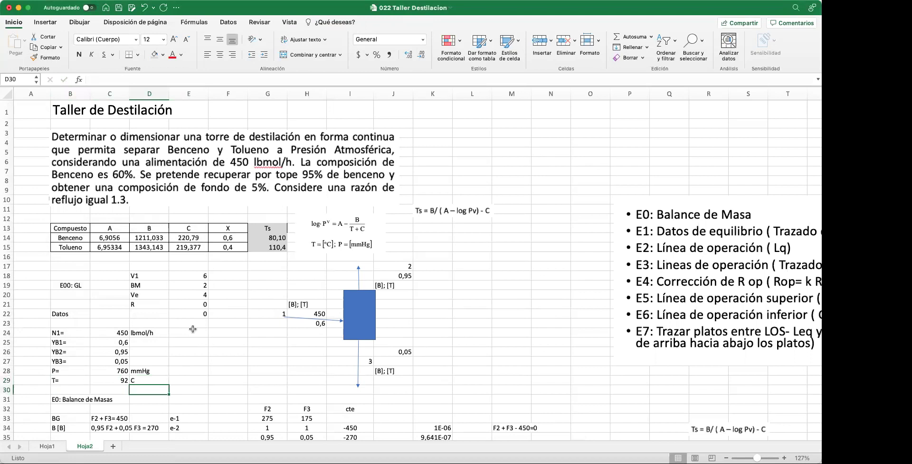
- Move the log Pv equation image clear of column H and enter the header "Pv" in H13
left_click_drag(346, 219, 413, 227)
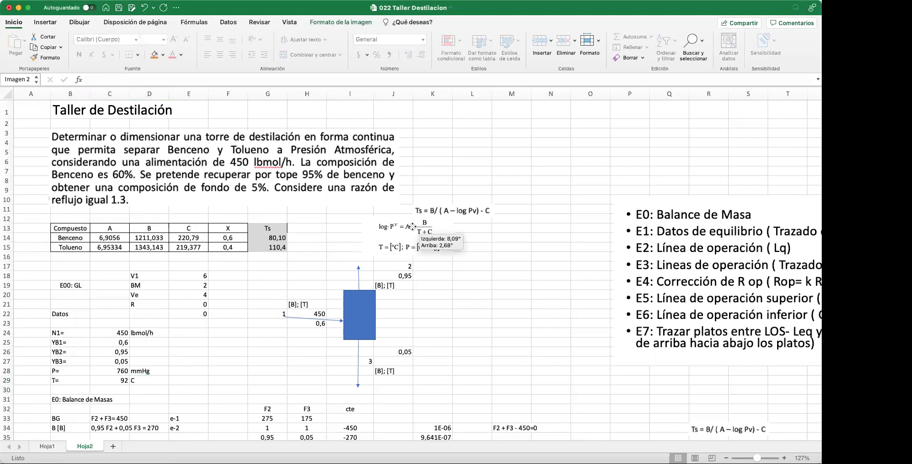
left_click(307, 228)
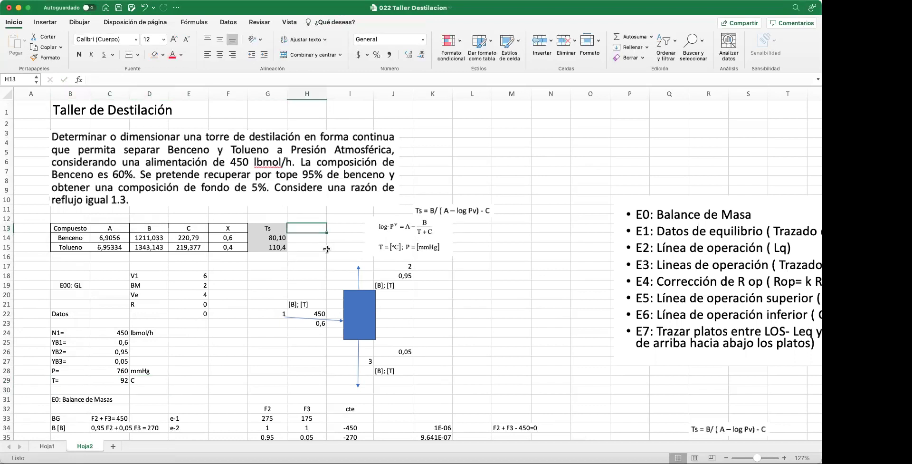
type("Ps")
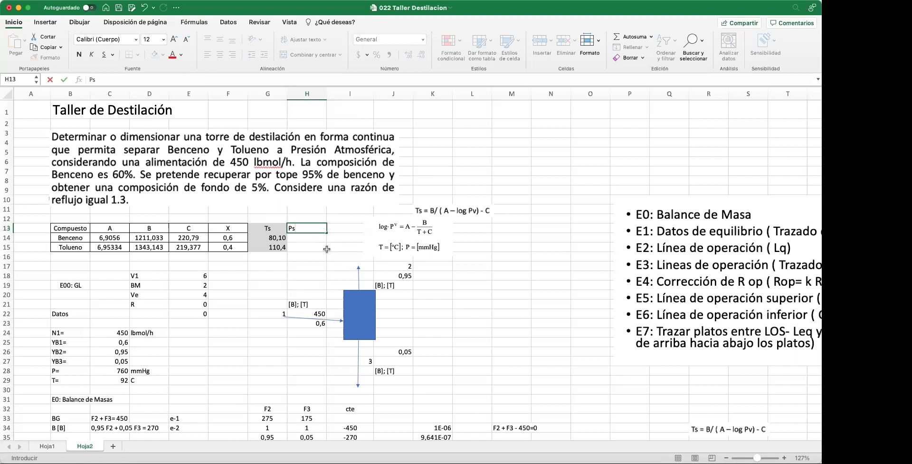
key("Return")
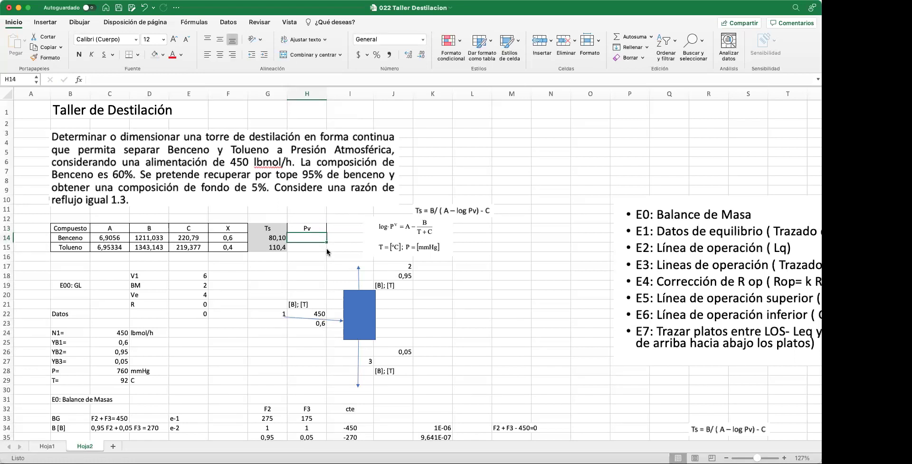
- Delete the copy of the Ts = B/(A – log Pv) – C formula image placed above the log Pv equation
left_click(456, 215)
left_click_drag(456, 215, 457, 386)
scroll(457, 333, "down", 5)
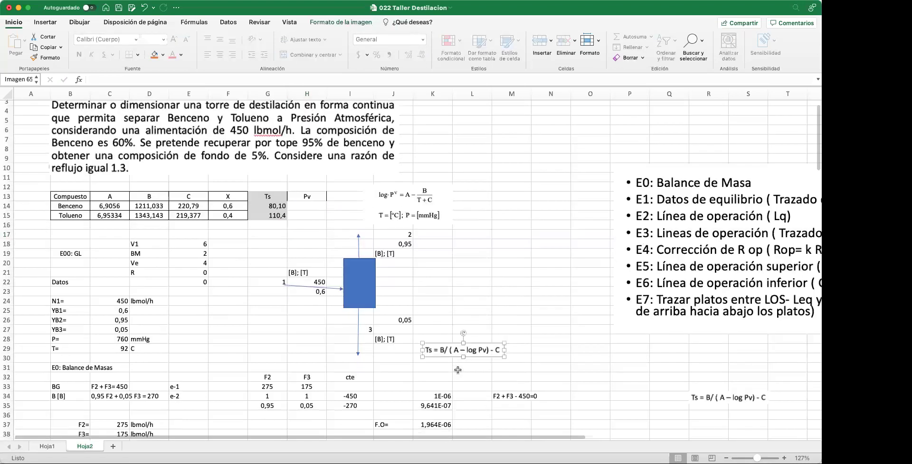
left_click_drag(456, 247, 641, 378)
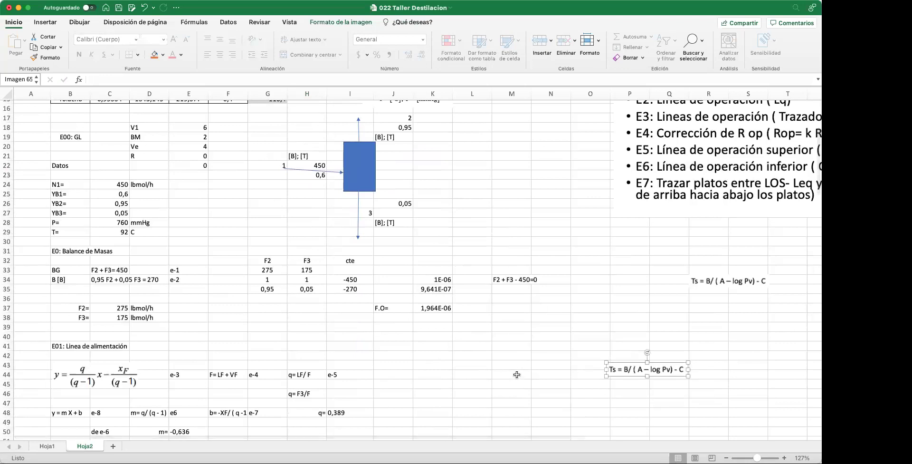
scroll(517, 374, "down", 9)
left_click_drag(635, 118, 623, 165)
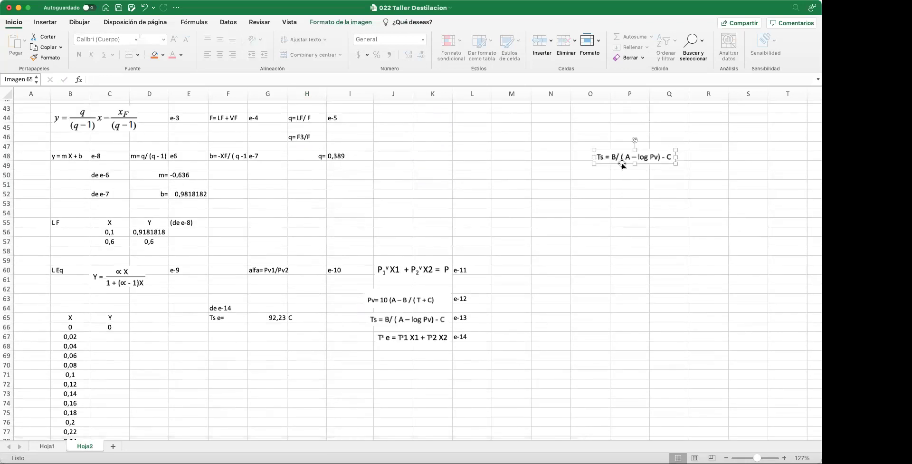
key("Delete")
- Copy the Pv = 10 (A – B/(T + C)) formula image from e-12 and place it above the log Pv equation near row 9
left_click(414, 302)
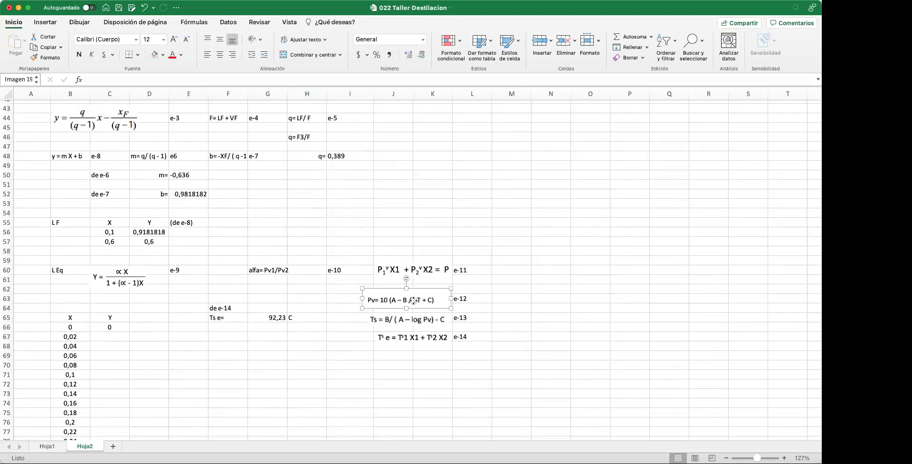
right_click(414, 302)
left_click(435, 248)
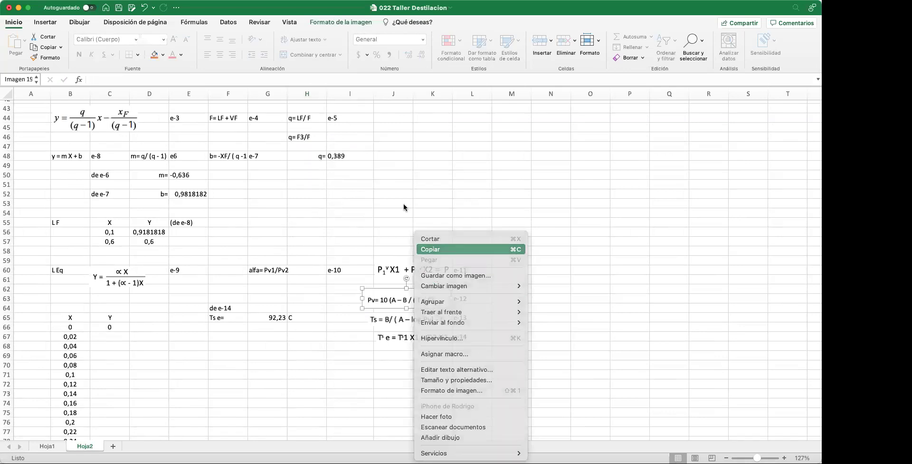
scroll(401, 182, "up", 14)
scroll(402, 182, "down", 1)
right_click(464, 200)
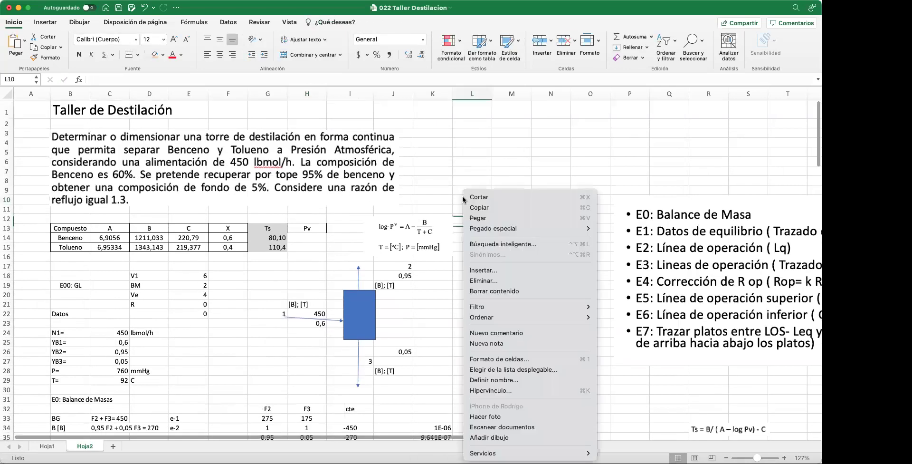
left_click(488, 217)
left_click_drag(488, 209, 449, 187)
- Calculate benzene's vapour pressure in H14 with the formula +10^(C14-D14/(C29+E14))
left_click(306, 239)
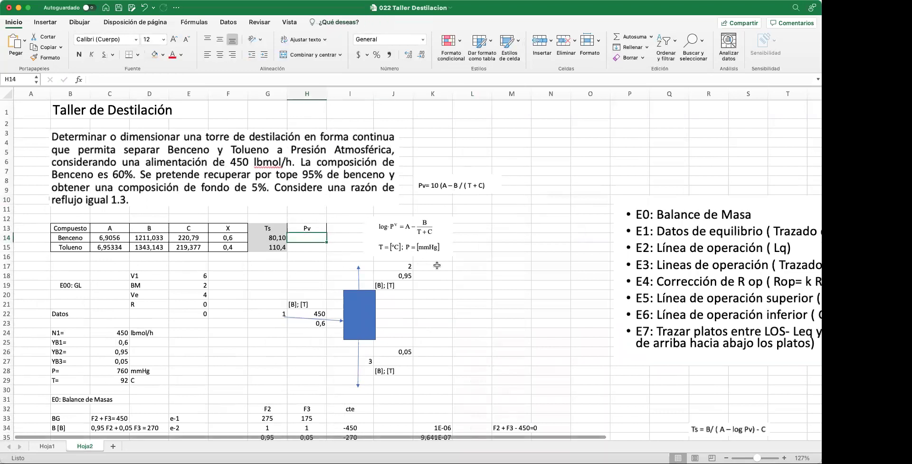
type("+10^(")
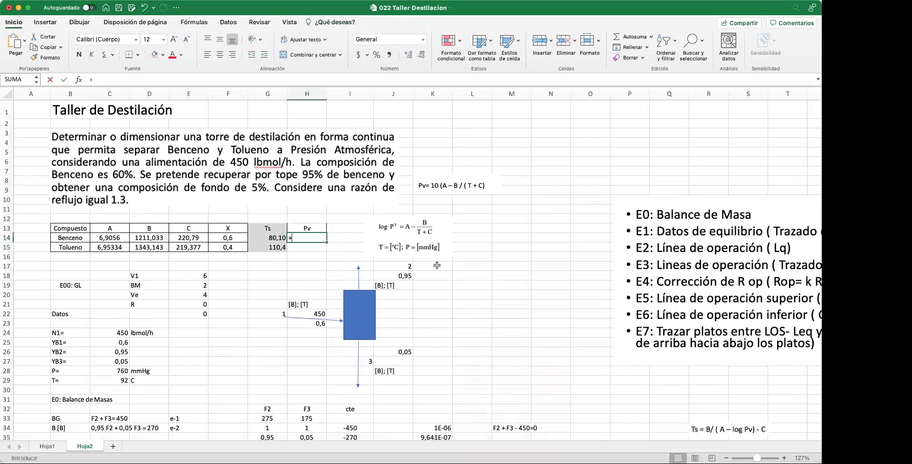
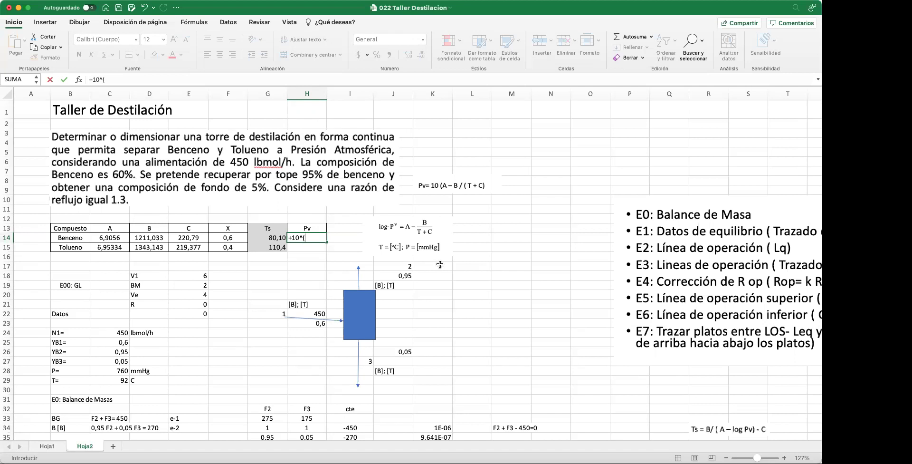
left_click(108, 239)
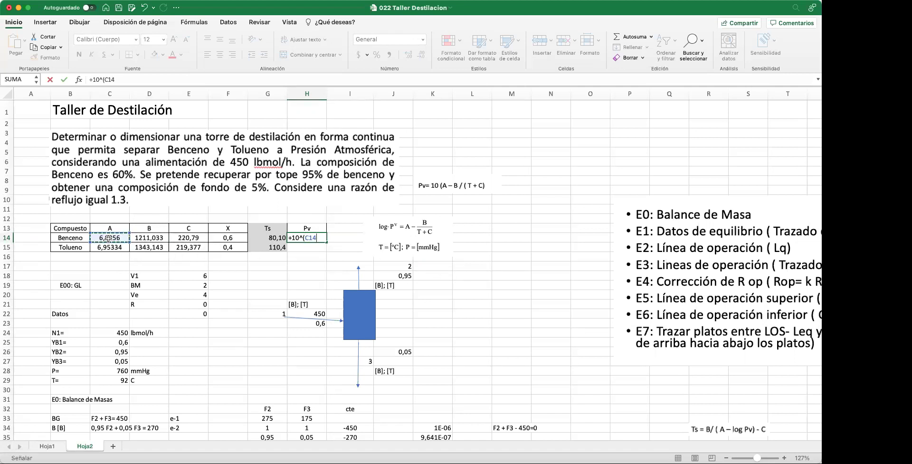
type("-")
left_click(143, 236)
type("/(")
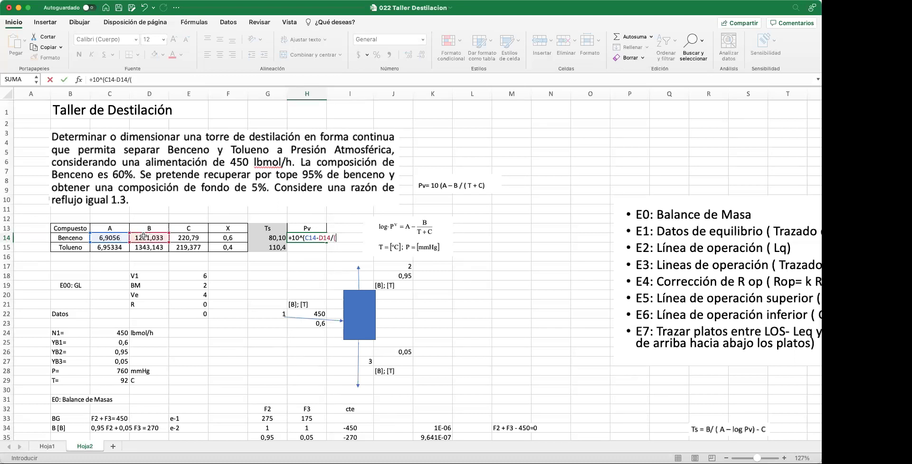
scroll(125, 254, "down", 2)
left_click(121, 356)
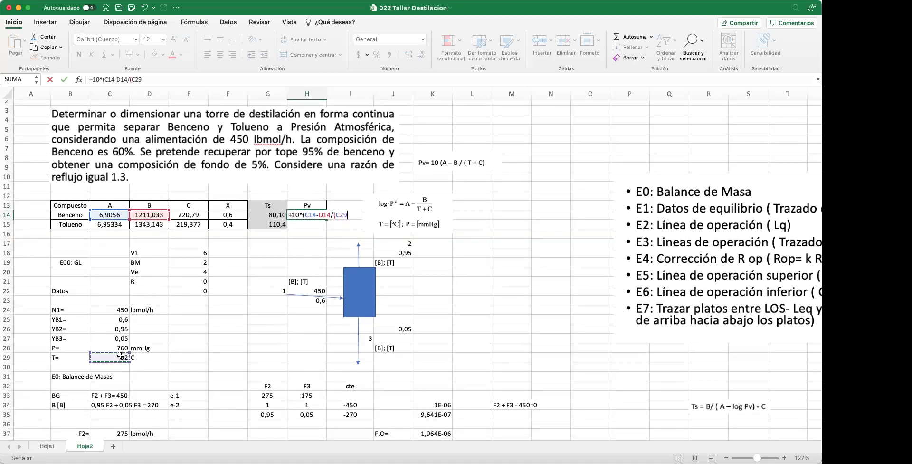
type("+")
left_click(180, 214)
type(")")
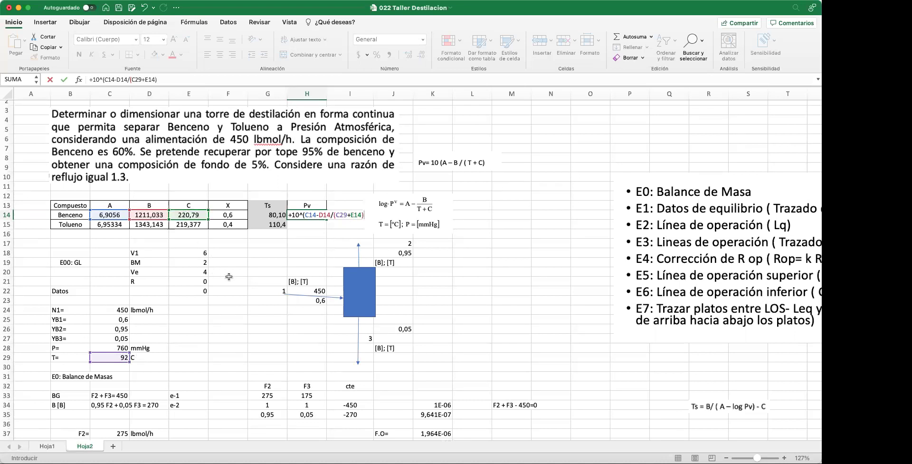
scroll(229, 277, "up", 2)
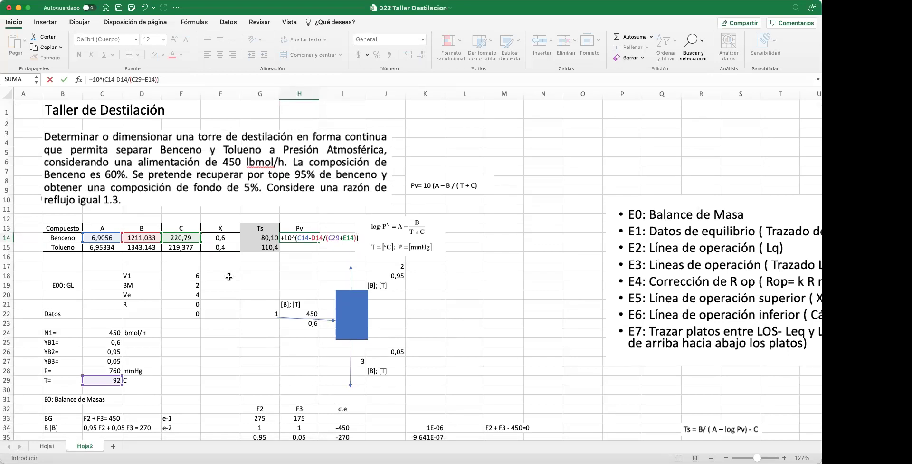
key("Return")
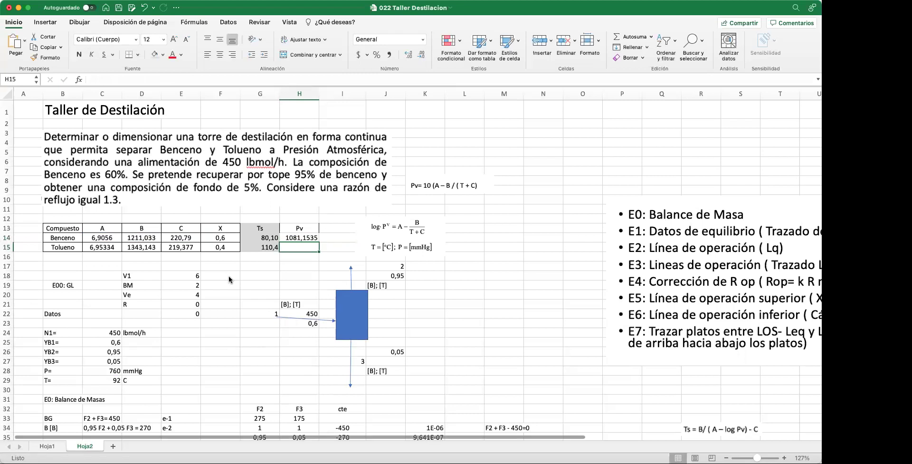
- Add the units to the table headers so H13 reads "Pv mmHg" and G13 reads "Ts C"
left_click(308, 237)
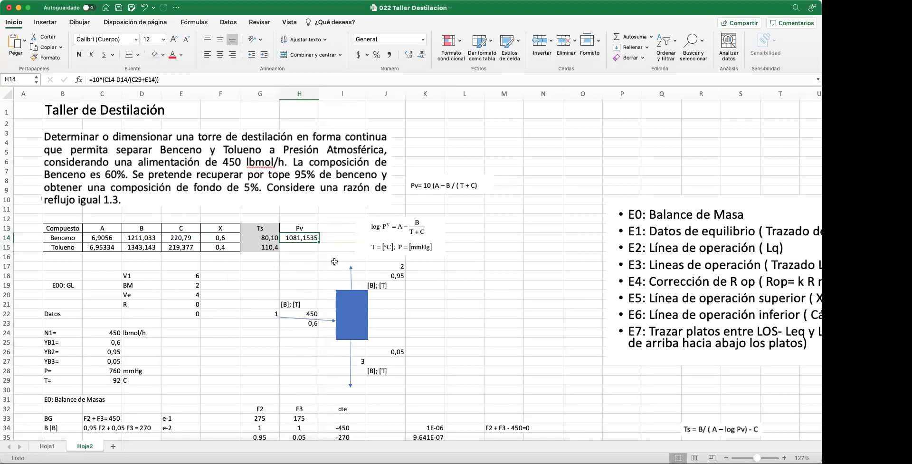
scroll(333, 259, "down", 1)
left_click(307, 227)
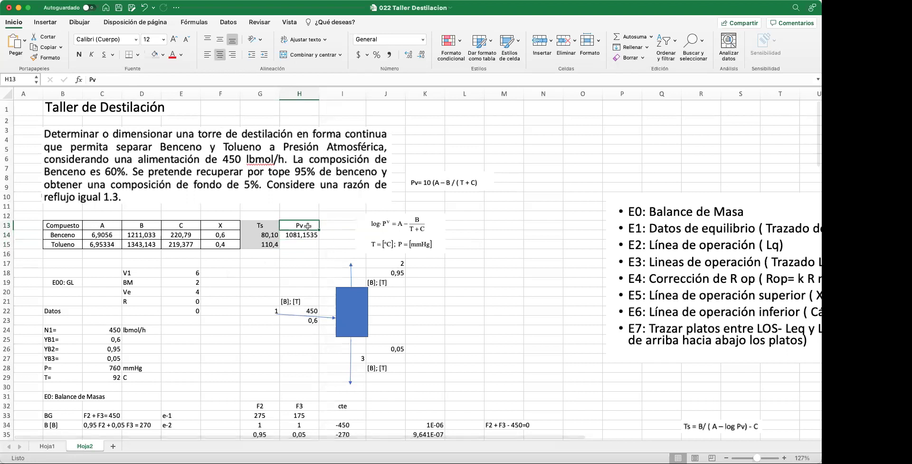
left_click(131, 80)
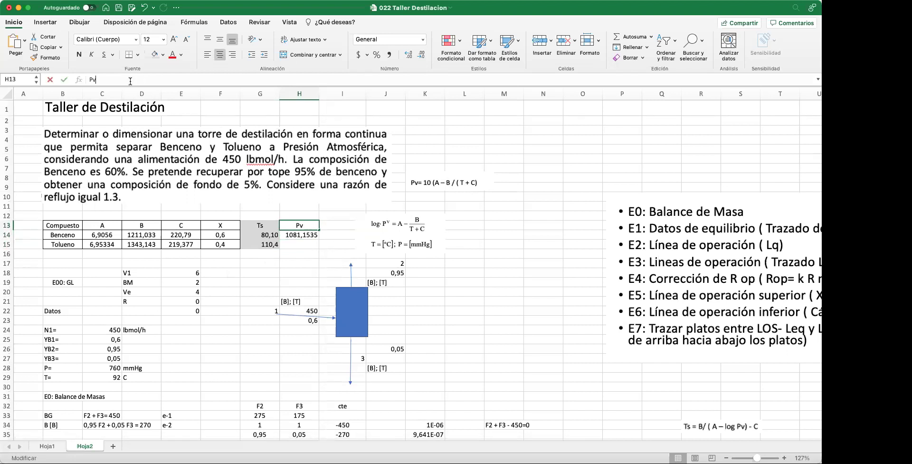
type("mmHg")
key("Return")
left_click(266, 225)
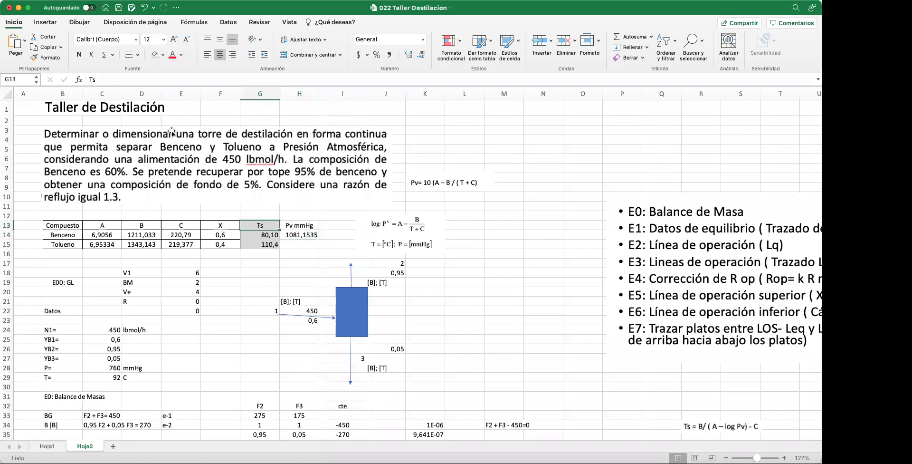
left_click(118, 78)
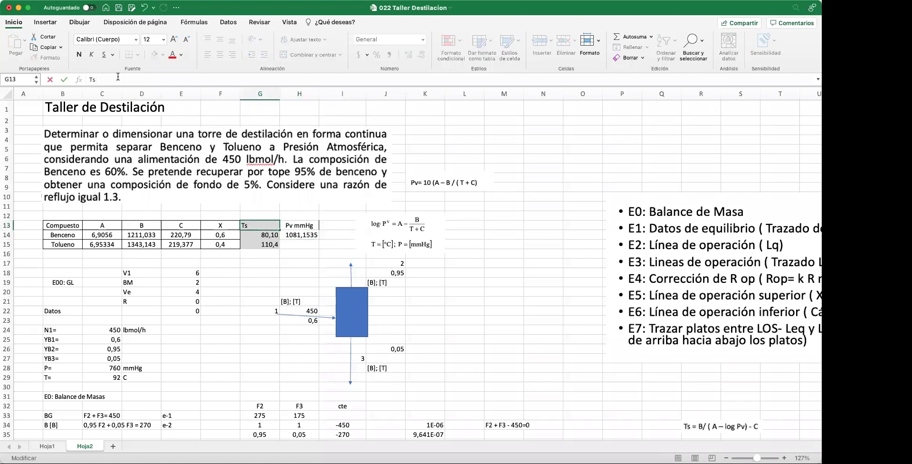
type("C")
key("Return")
- Reduce benzene's vapour pressure in H14 to one decimal place
left_click(304, 235)
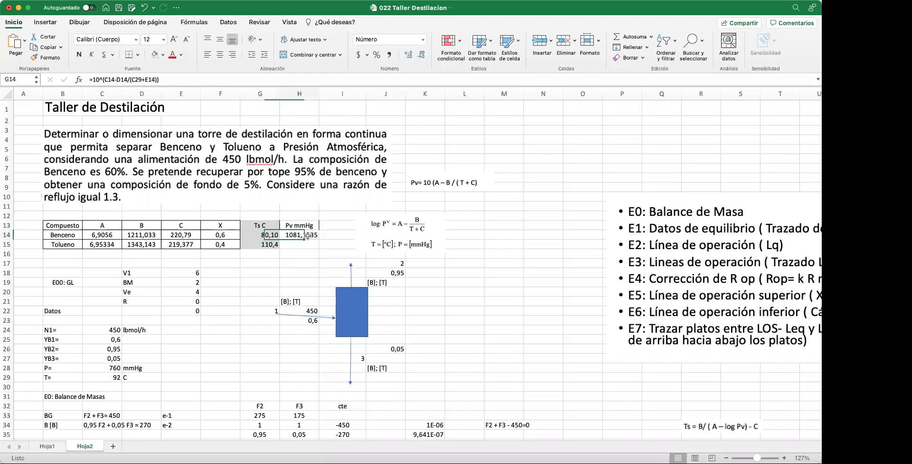
left_click(422, 55)
left_click(422, 55)
left_click(422, 56)
- Calculate toluene's vapour pressure in H15 with the formula +10^(C15-D15/(C29+E15))
left_click(304, 245)
type("+10^(")
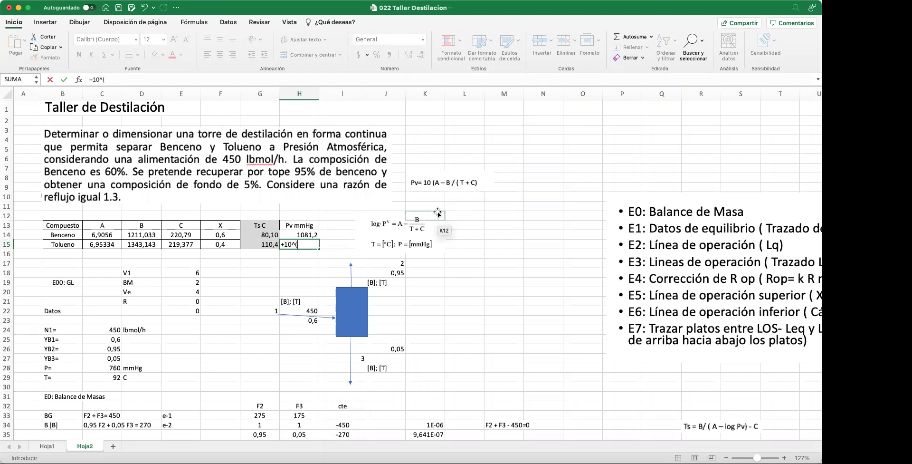
left_click(109, 245)
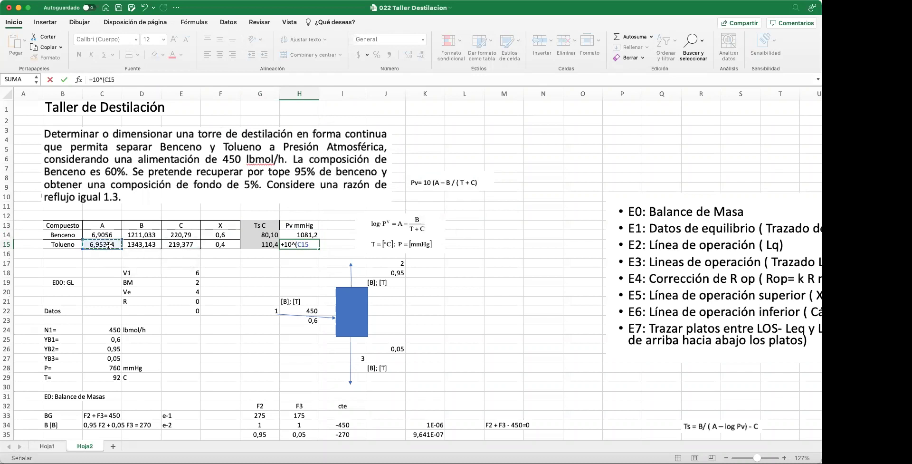
type("-")
left_click(143, 245)
type("/(")
left_click(112, 376)
type("+")
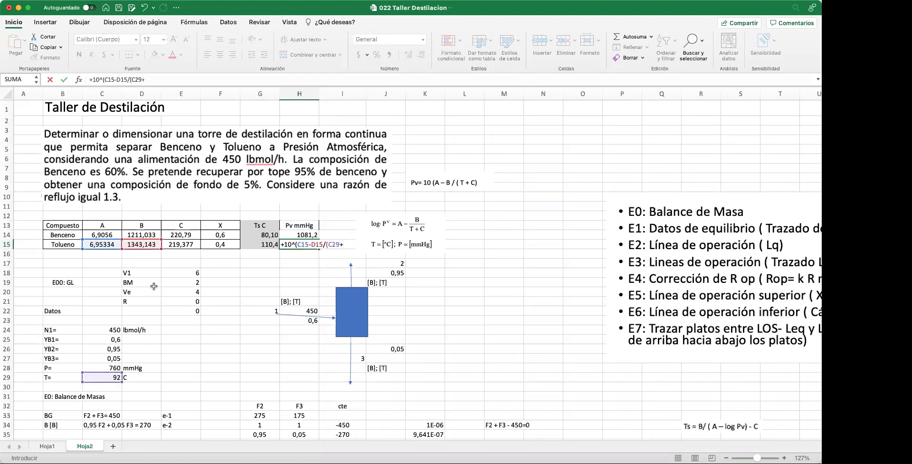
left_click(191, 244)
type("))")
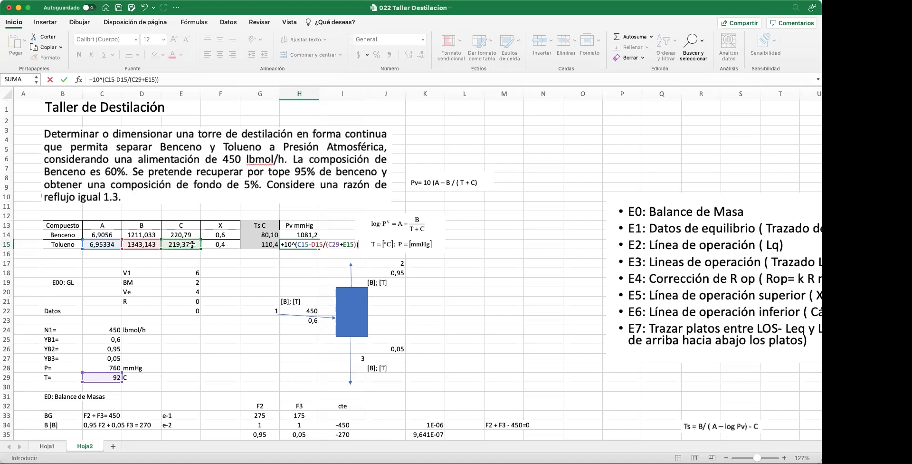
key("Return")
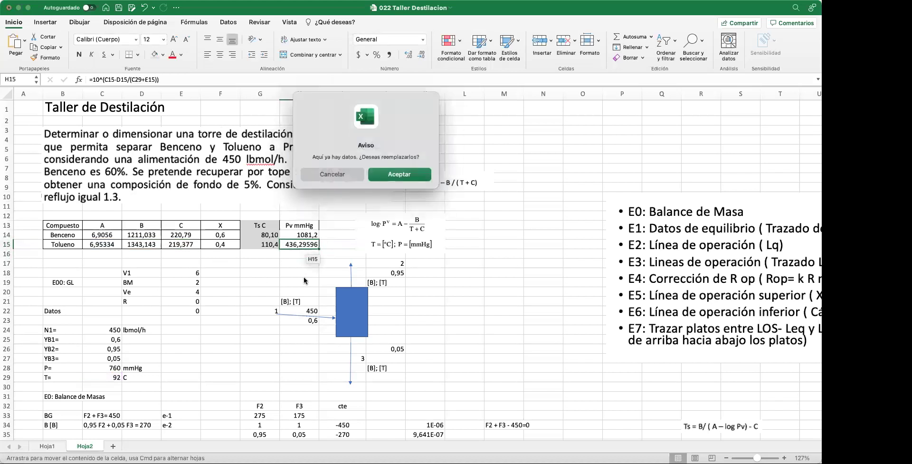
key("Return")
- Reduce toluene's vapour pressure in H15 to one decimal place
key("Up")
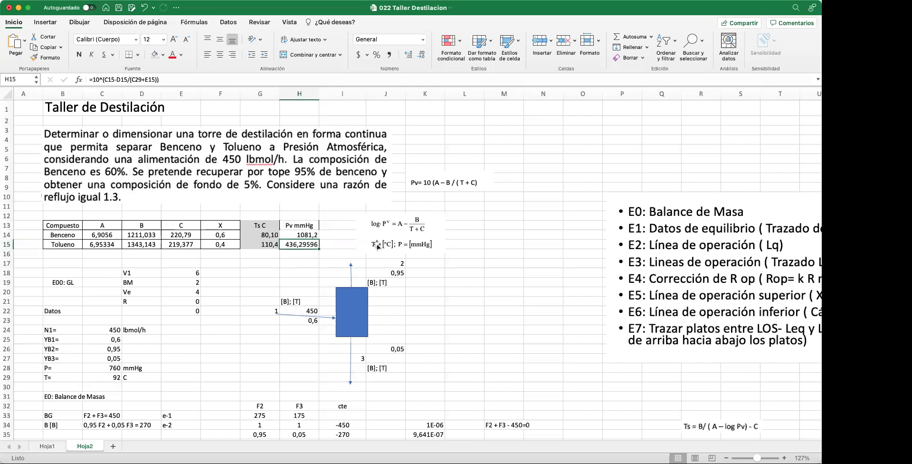
left_click(421, 56)
left_click(421, 56)
left_click(421, 56)
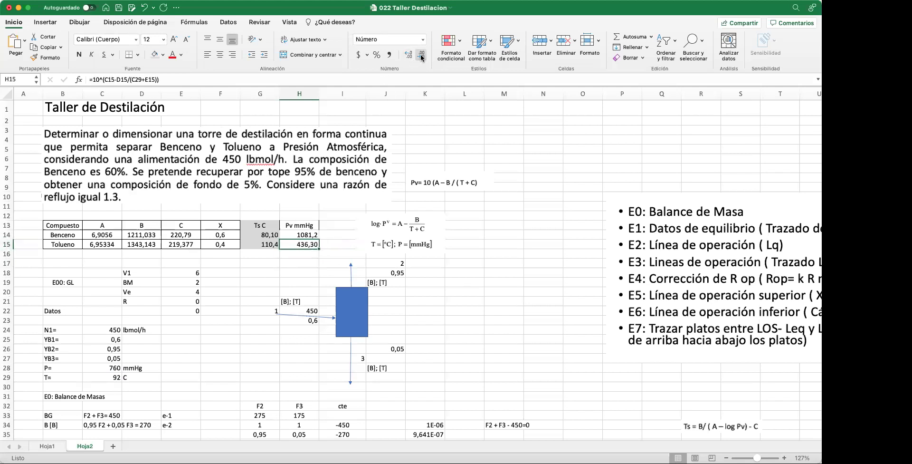
left_click(421, 56)
left_click(312, 262)
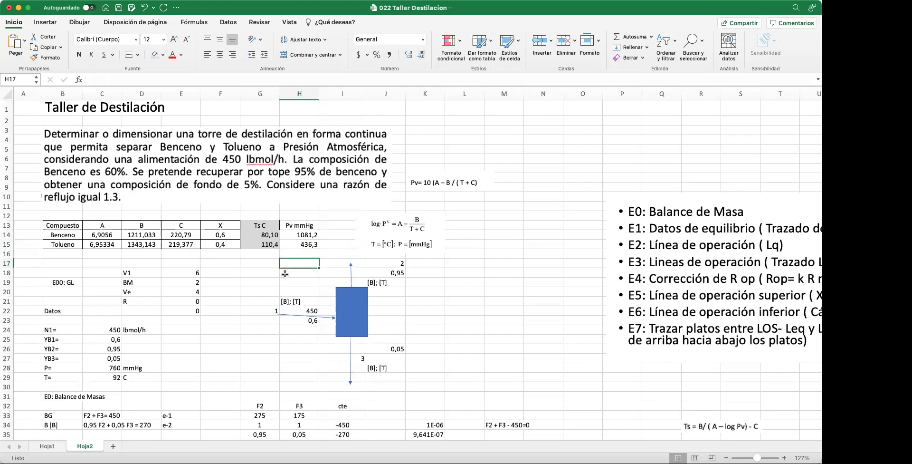
- Shift the log Pv equation image slightly farther away from the Pv mmHg column
scroll(300, 276, "down", 1)
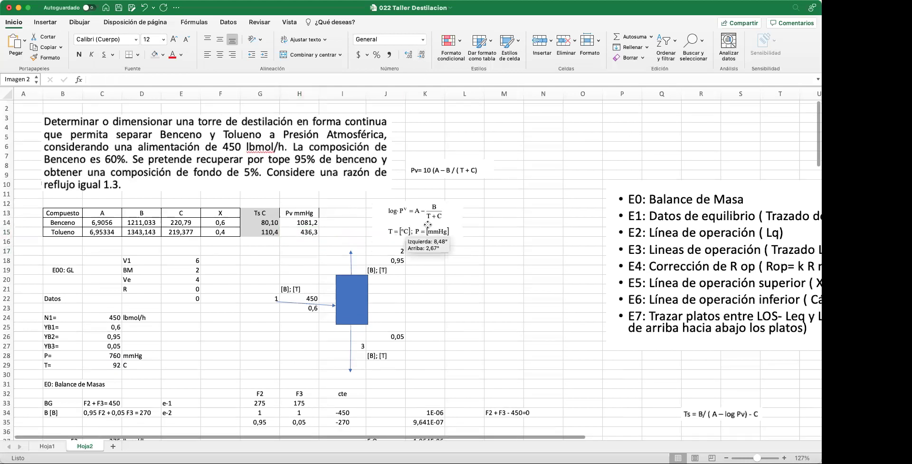
left_click(447, 216)
scroll(446, 270, "down", 15)
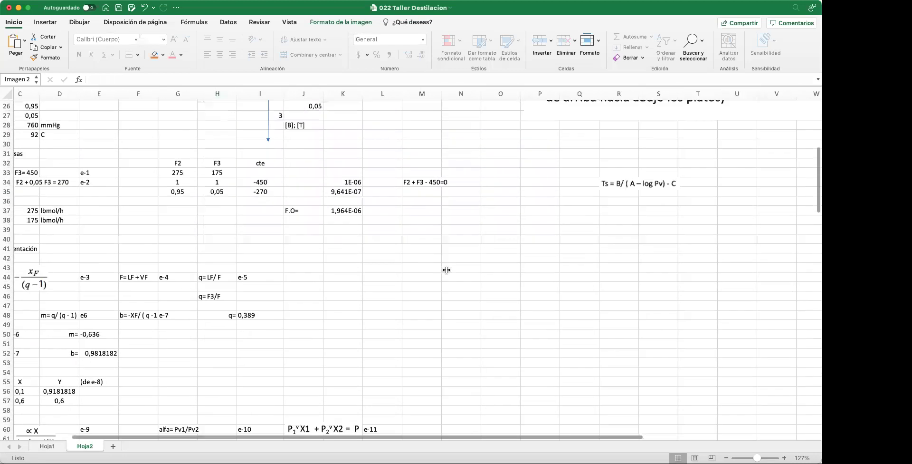
- Label the pressure check below the Ts e result with "de e-11" in F67 and "P=" in F68
scroll(447, 270, "right", 3)
left_click(259, 236)
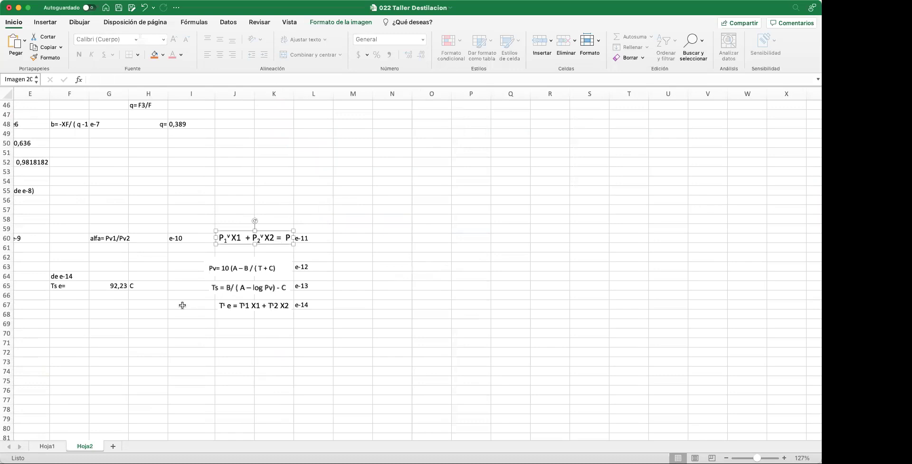
scroll(183, 305, "left", 3)
scroll(183, 304, "up", 3)
left_click(184, 330)
type("de ")
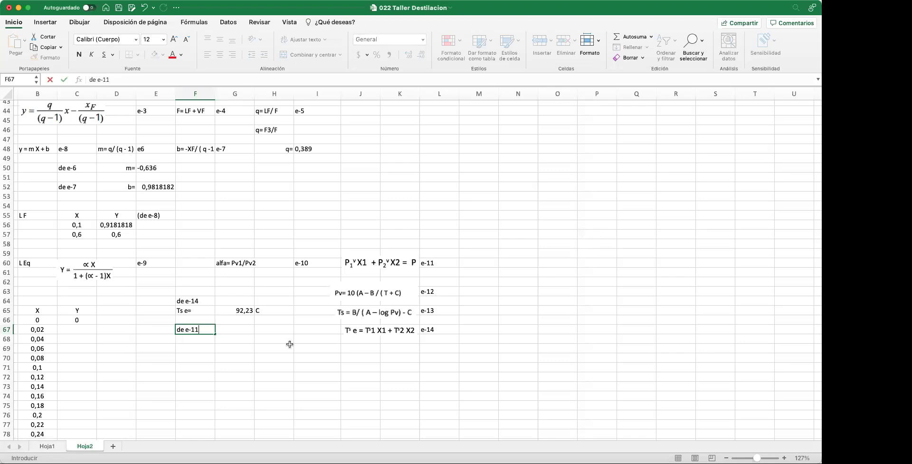
type("e-11")
key("Return")
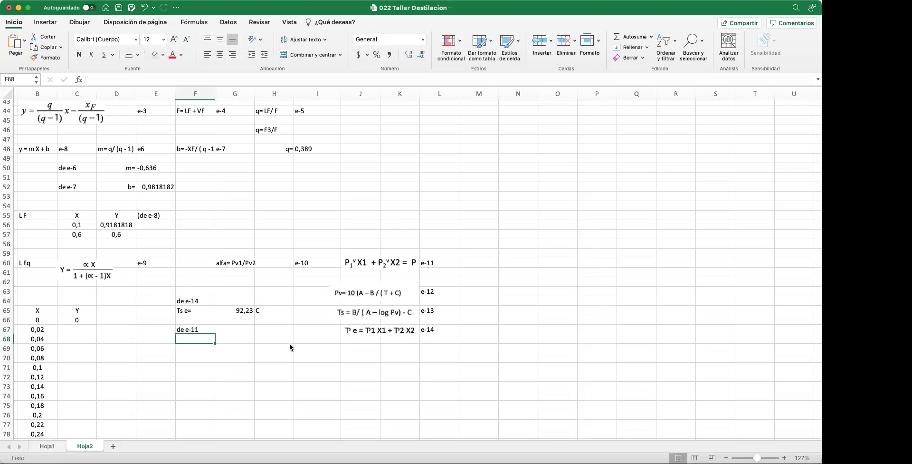
type("P=")
key("Tab")
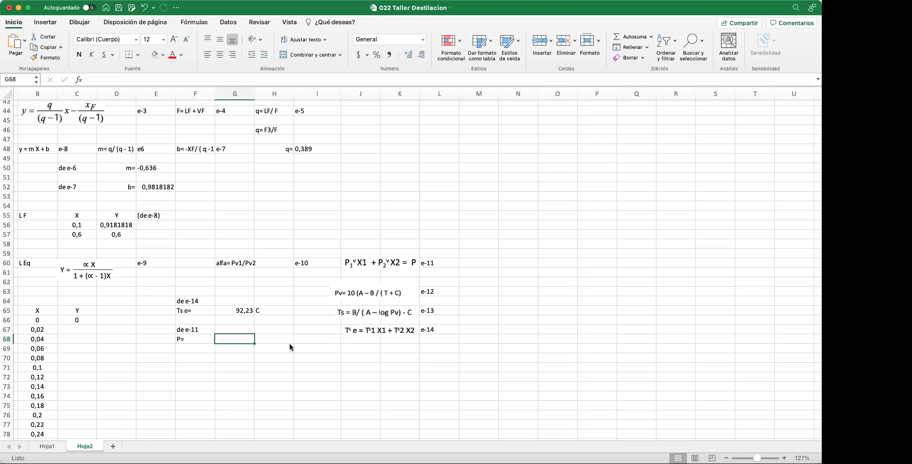
- Calculate the total pressure in G68 with the formula +H14*F14+H15*F15
type("+")
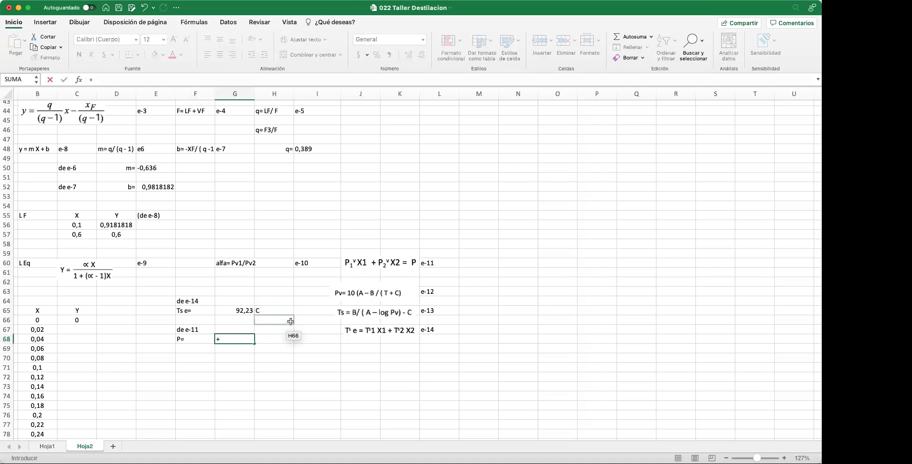
scroll(331, 309, "up", 6)
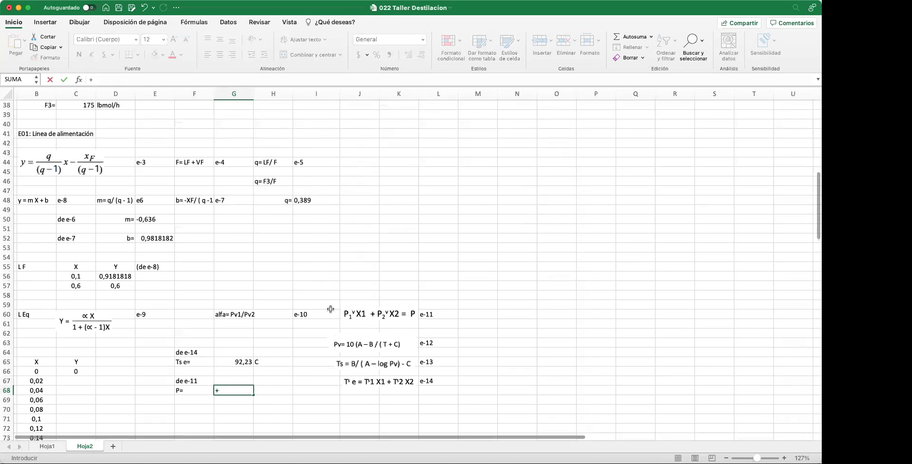
scroll(412, 392, "down", 4)
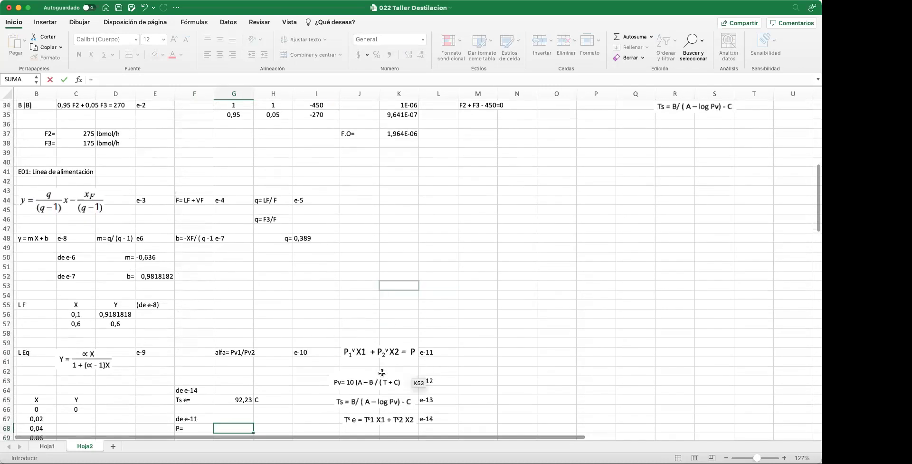
scroll(316, 326, "up", 10)
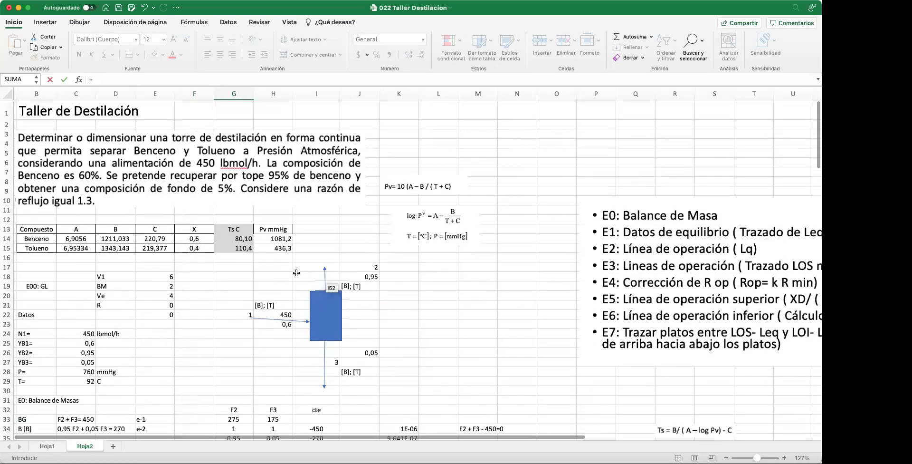
left_click(282, 237)
type("*")
left_click(202, 236)
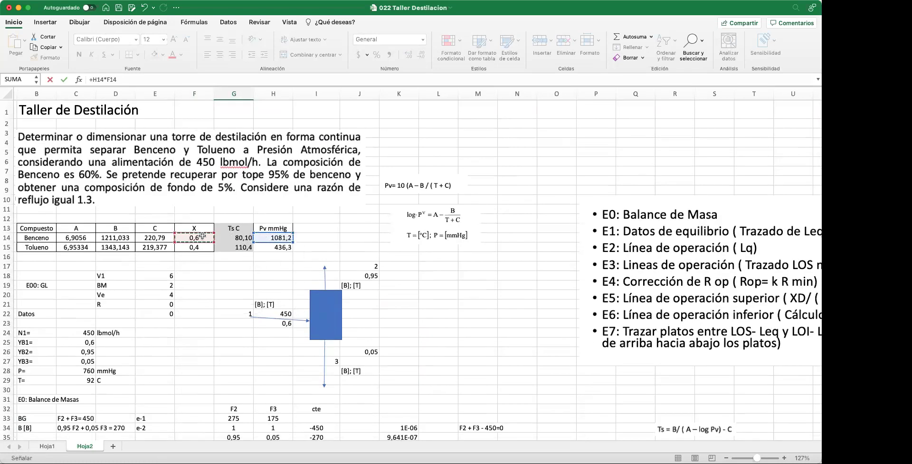
type("+")
left_click(273, 248)
type("*")
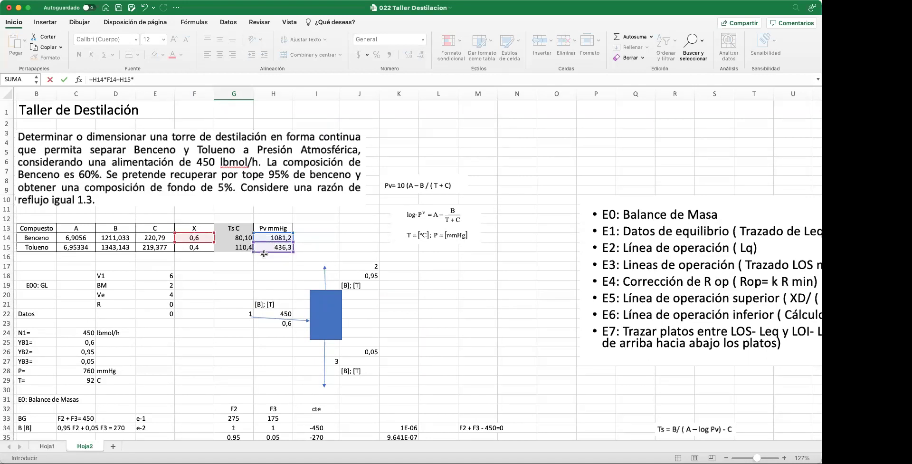
left_click(195, 248)
key("Return")
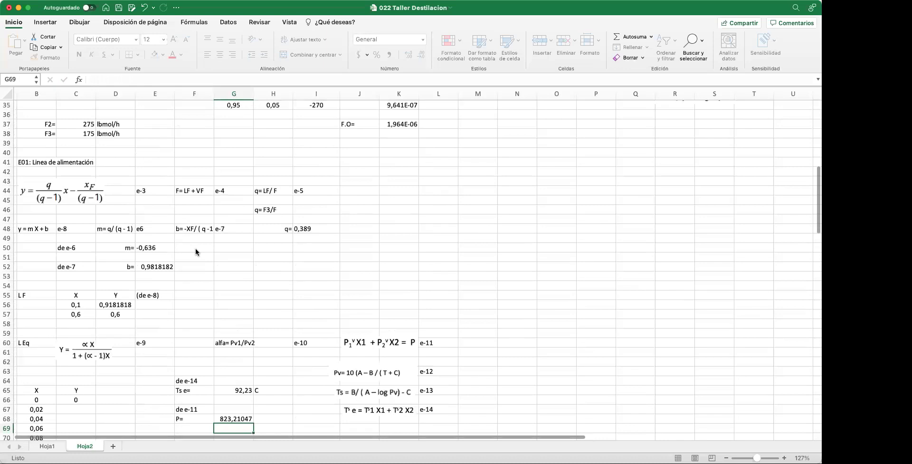
- Change the pressure label in F68 to "P calc="
scroll(314, 402, "down", 2)
scroll(315, 402, "down", 2)
scroll(311, 396, "left", 1)
left_click(215, 356)
left_click(92, 79)
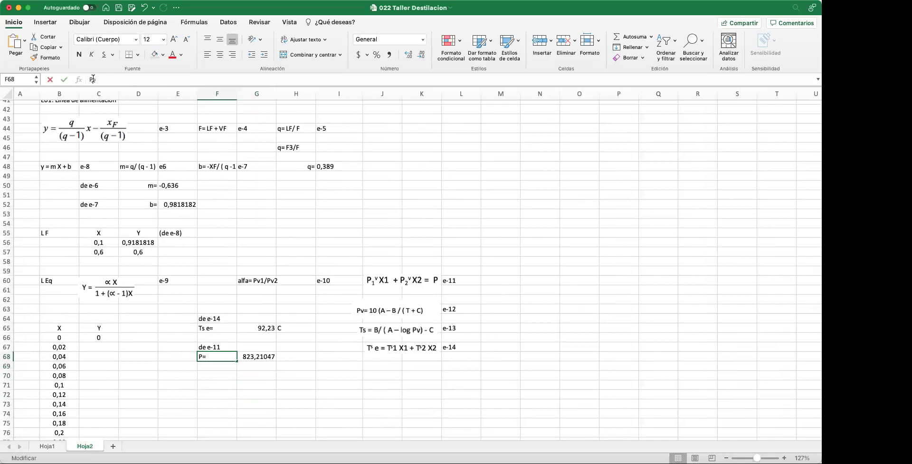
type("calc")
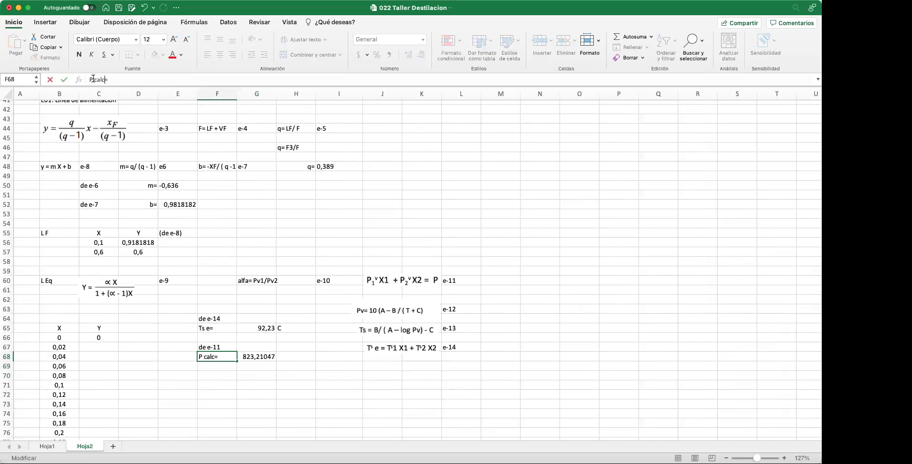
key("Return")
- Split the worksheet at cell I57, widen the left panes to column O, and bring the input data into the upper pane
left_click(221, 373)
scroll(265, 173, "up", 10)
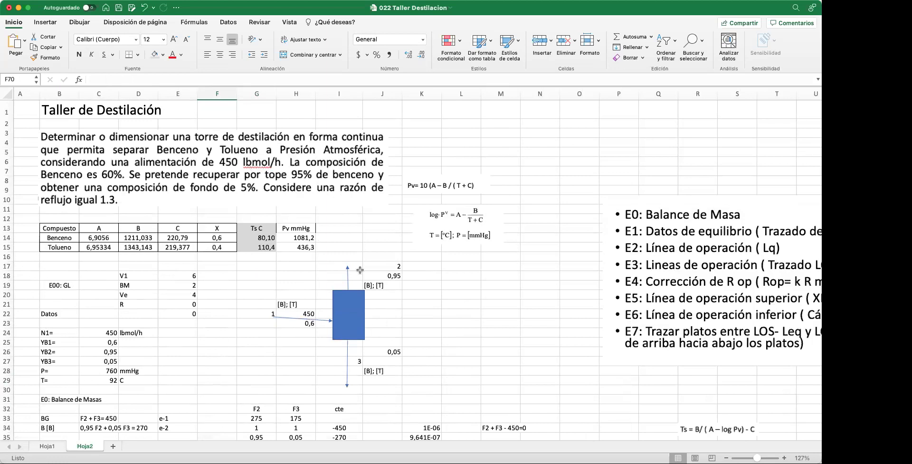
scroll(360, 270, "down", 5)
scroll(360, 270, "down", 12)
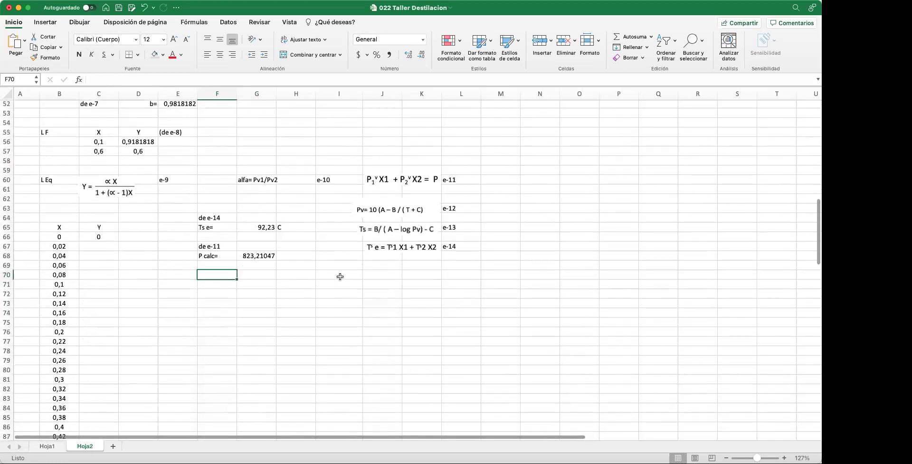
scroll(340, 277, "up", 2)
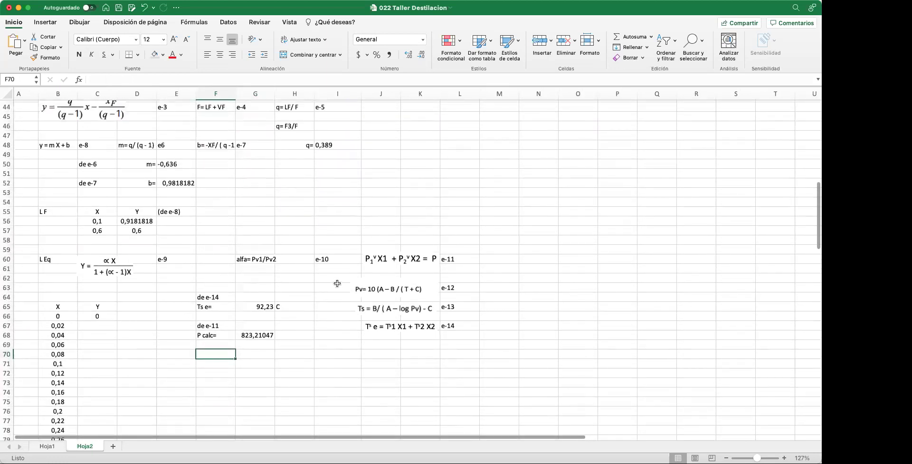
scroll(286, 316, "up", 1)
left_click(340, 235)
scroll(320, 219, "up", 5)
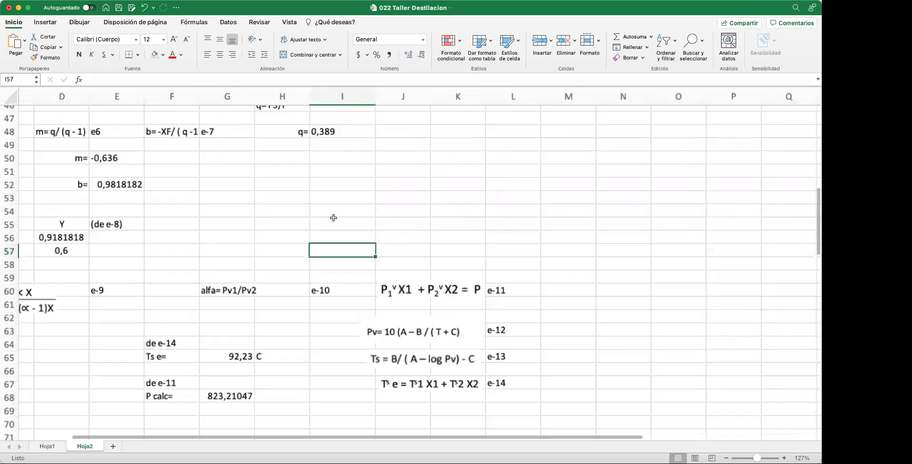
left_click(293, 23)
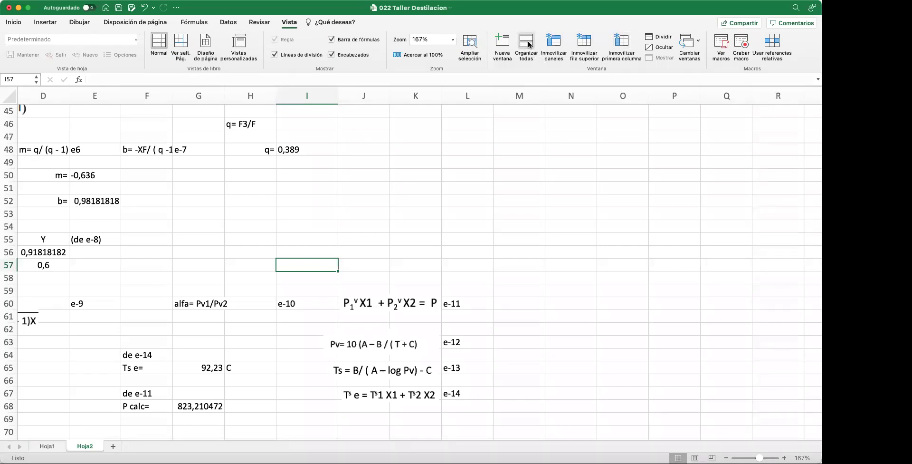
left_click(660, 37)
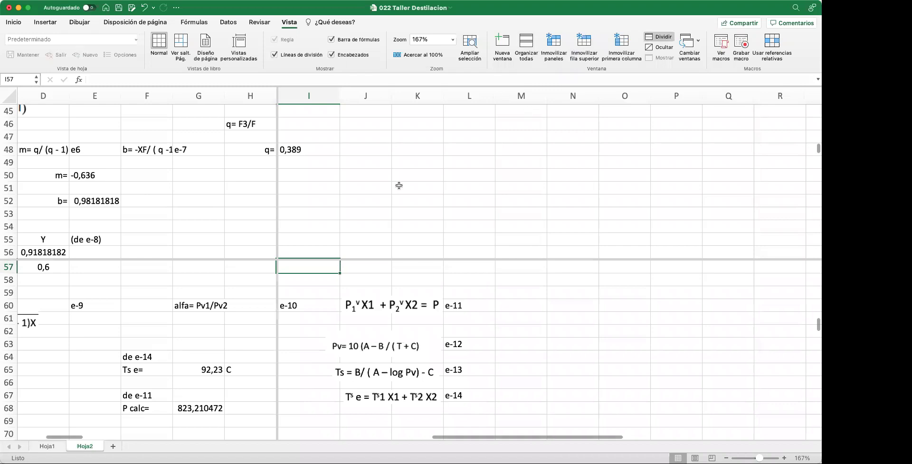
left_click_drag(277, 213, 649, 231)
scroll(242, 212, "up", 10)
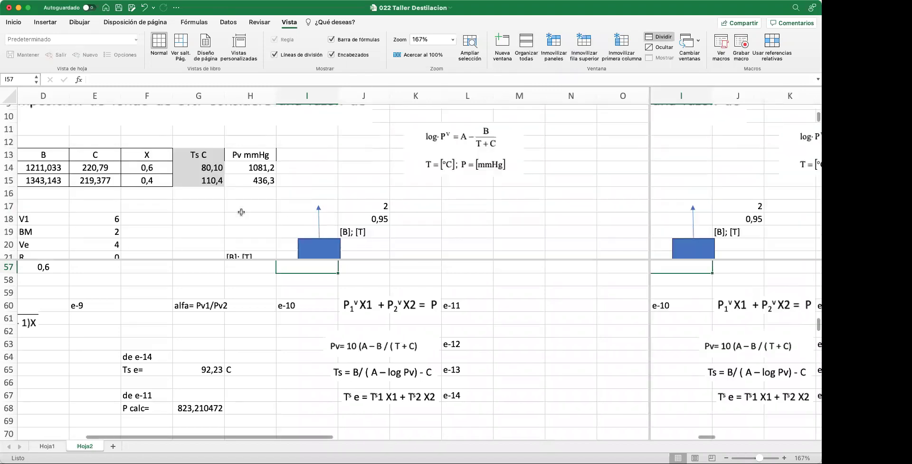
scroll(242, 212, "down", 5)
scroll(241, 212, "up", 2)
scroll(243, 212, "left", 3)
scroll(243, 213, "down", 1)
- Try temperatures of 89, 90 and again 89 °C for T in C29
left_click(122, 195)
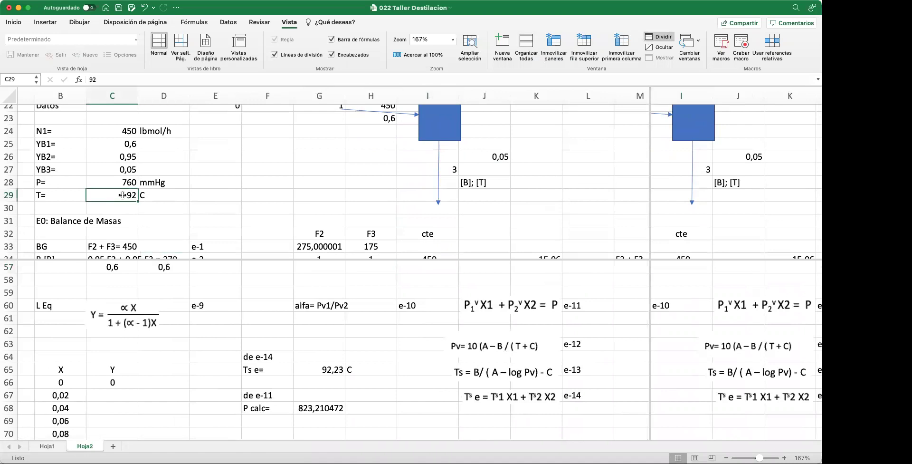
scroll(426, 371, "down", 2)
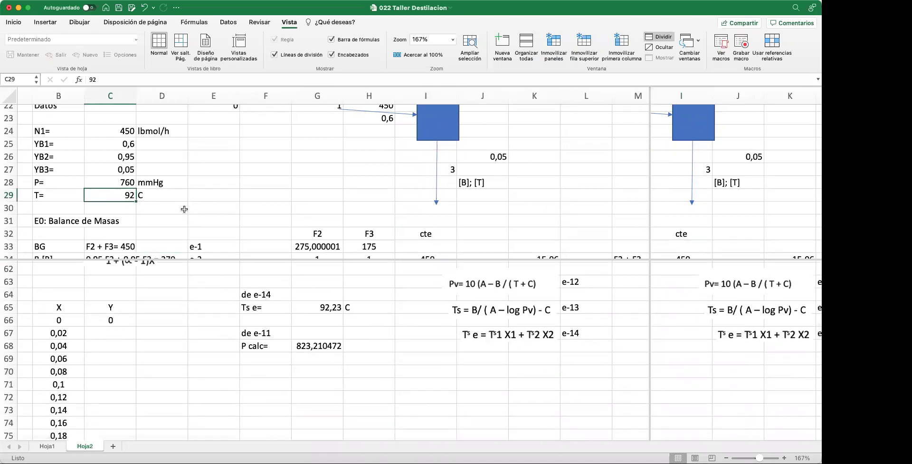
type("89")
key("Return")
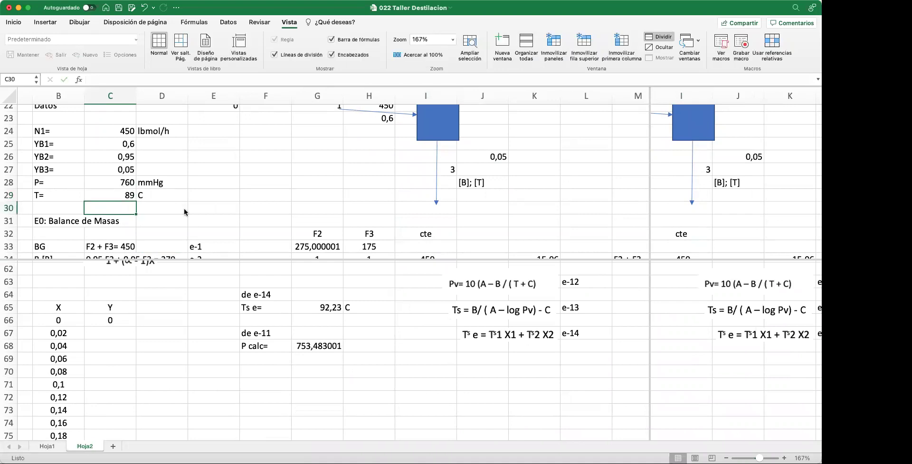
key("Up")
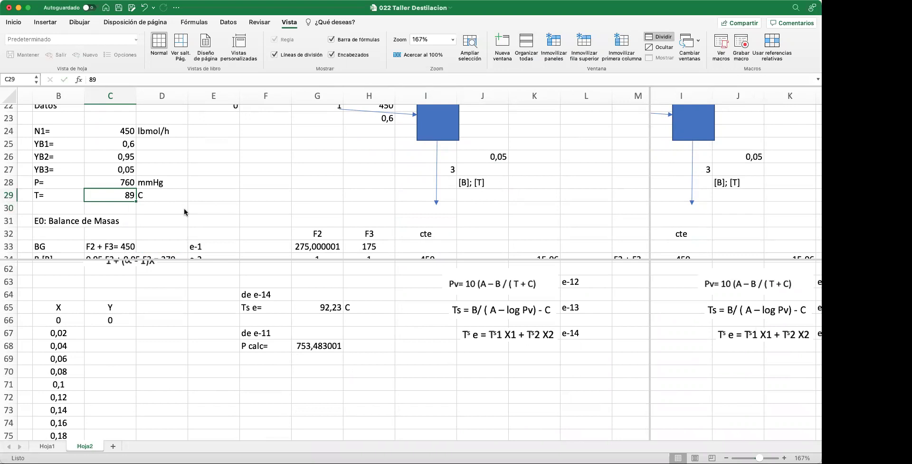
type("90")
key("Return")
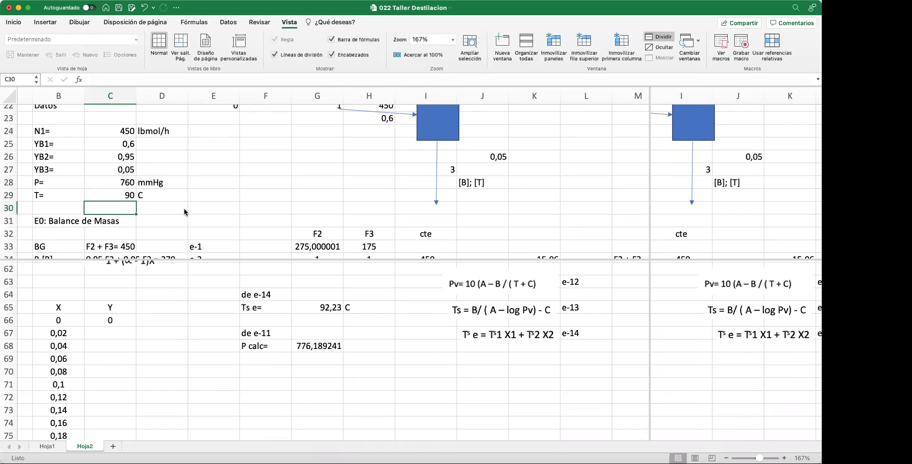
key("Up")
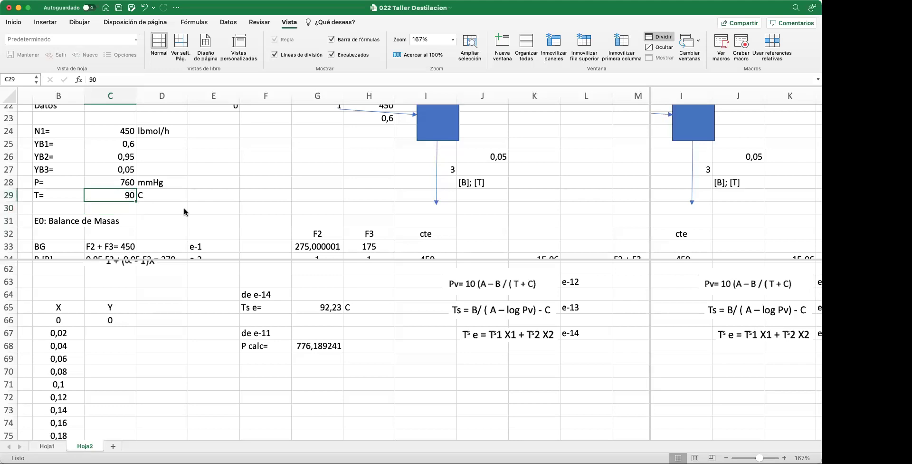
type("89")
key("Return")
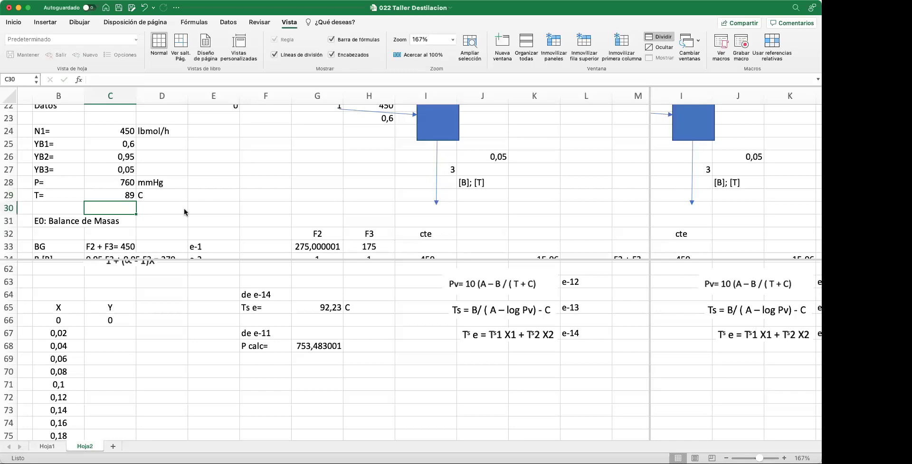
- Set the temperature T in C29 to 89,5 °C
key("Up")
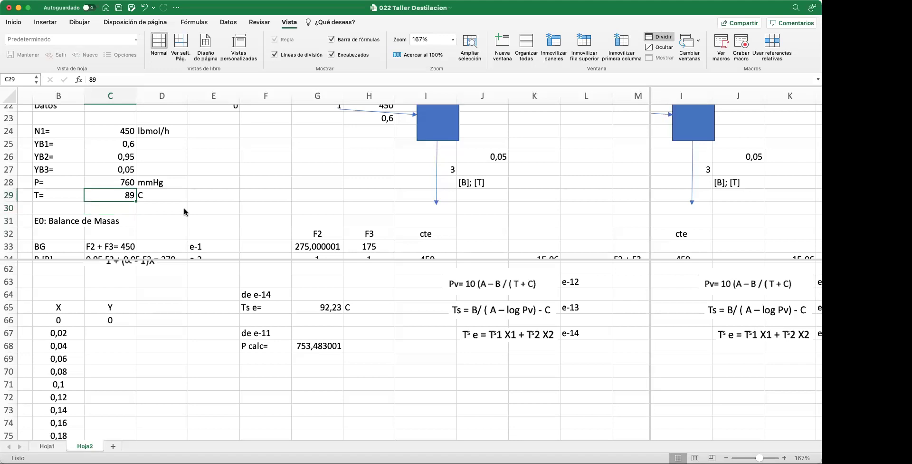
type("89,5")
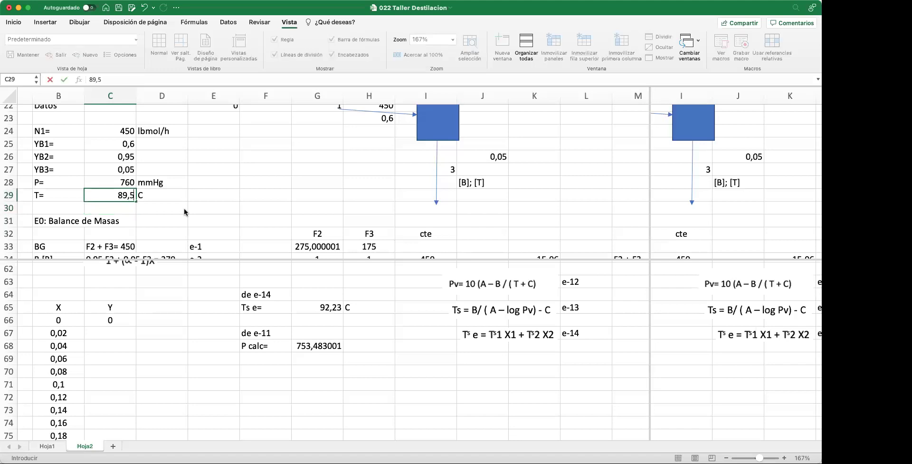
key("Return")
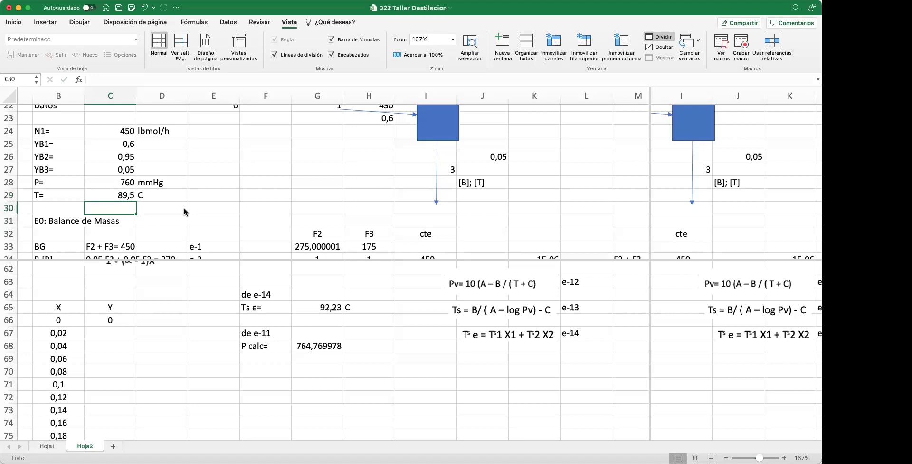
- Calculate the pressure deviation in G70 with the formula +G68-760
left_click(319, 374)
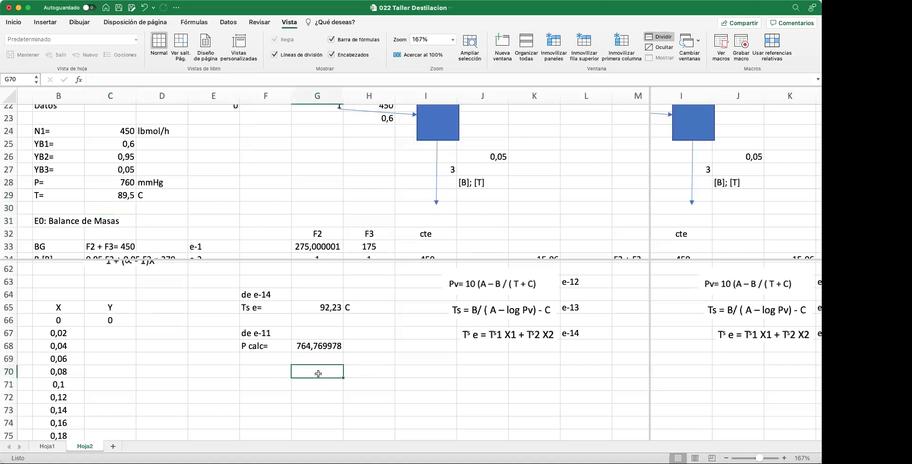
type("+")
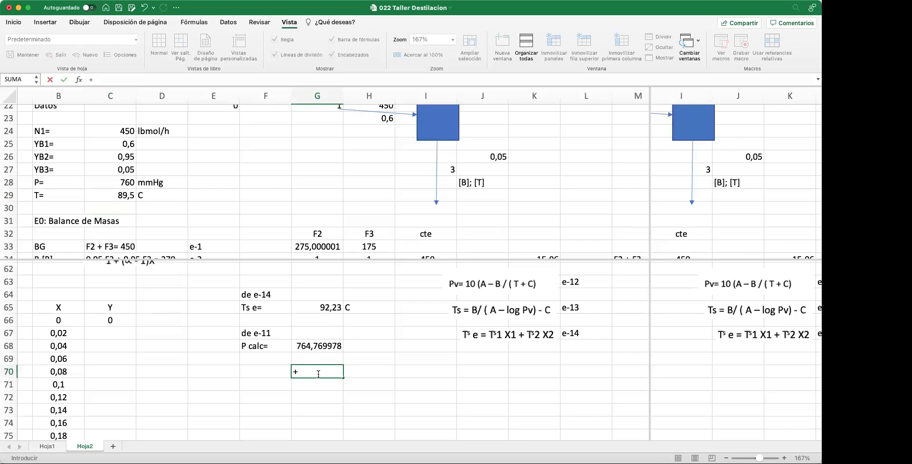
left_click(322, 347)
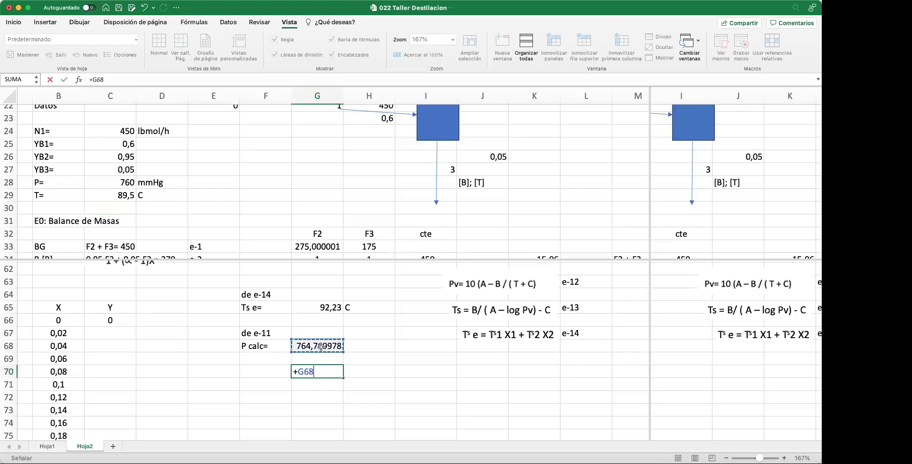
type("-760")
key("Return")
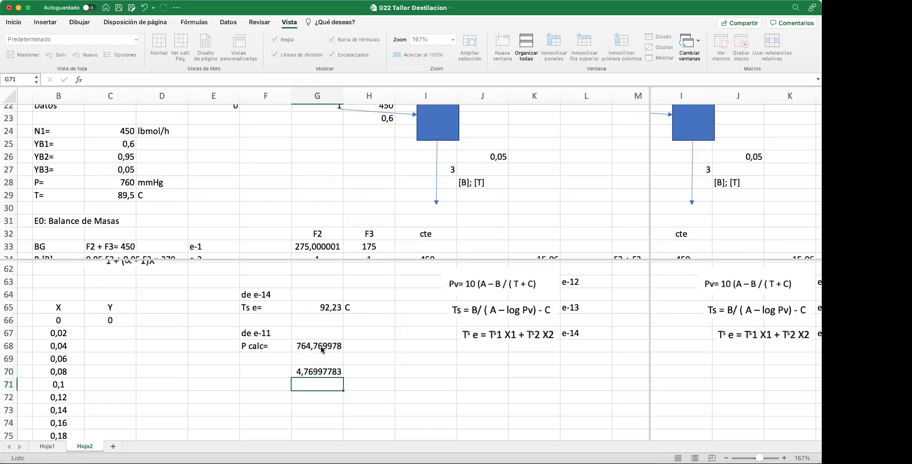
- Calculate the percentage pressure deviation in G71 with the formula +G70/760*100
type("+")
key("Up")
type("/7")
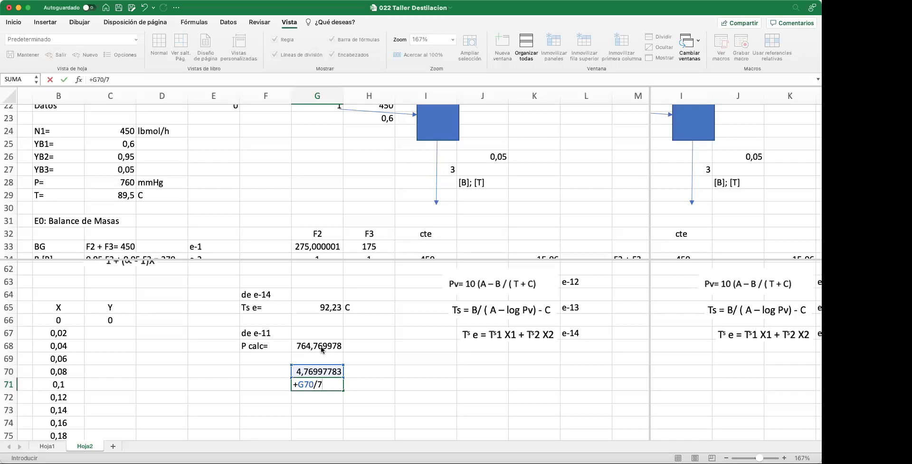
type("60*100")
key("Return")
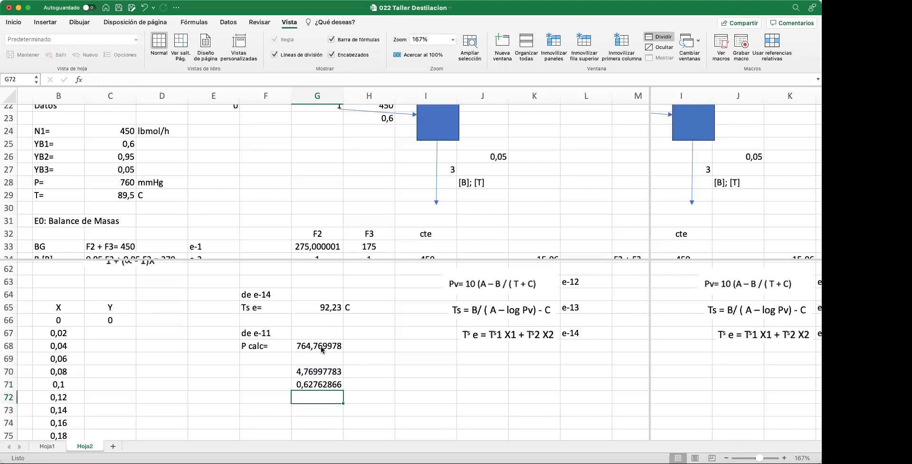
- Clear the two deviation calculations from G70 and G71
key("Up")
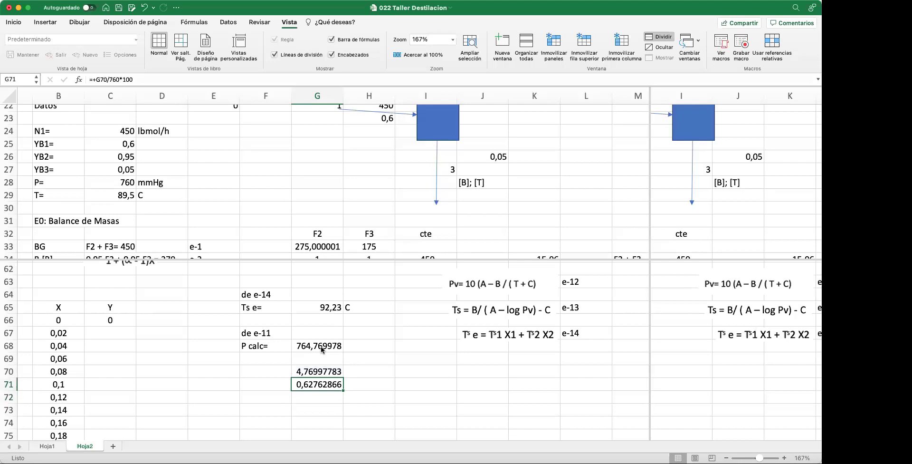
key("Delete")
key("Up")
key("Delete")
key("Down")
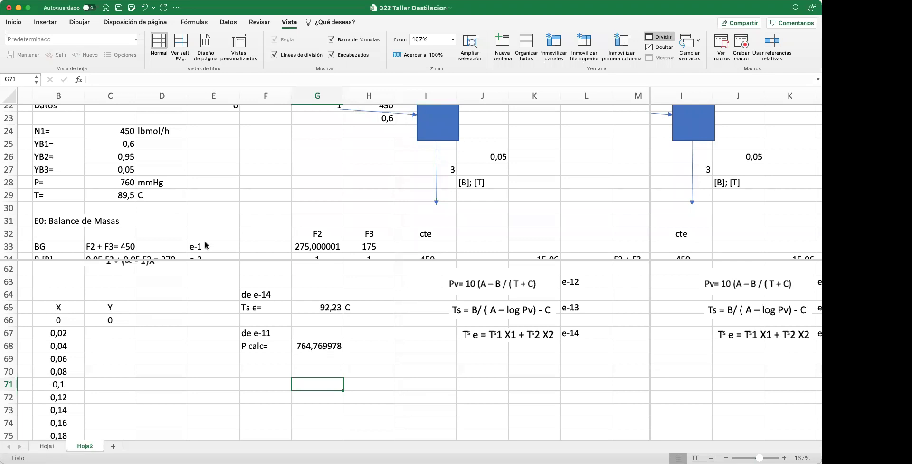
- Add the unit mmHg in H68 beside the calculated pressure
left_click(371, 349)
type("mmHg")
key("Return")
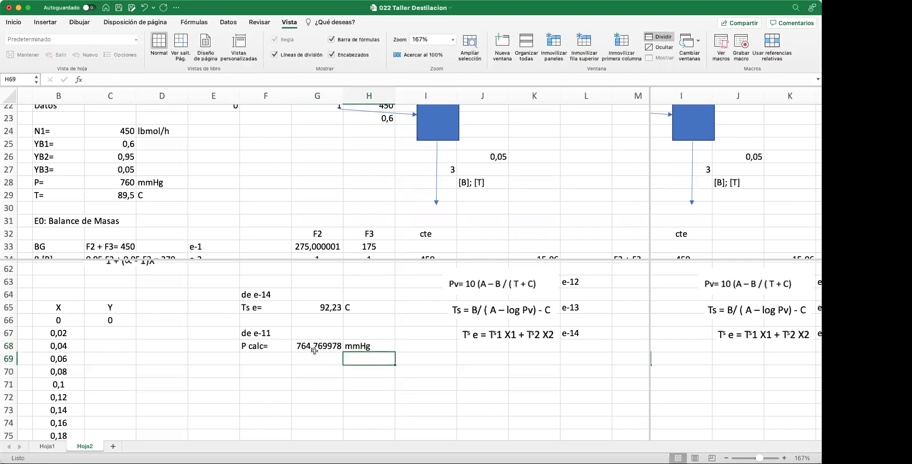
- Left-align the calculated pressure in G68 and reduce it to one decimal place
left_click(127, 196)
left_click(321, 345)
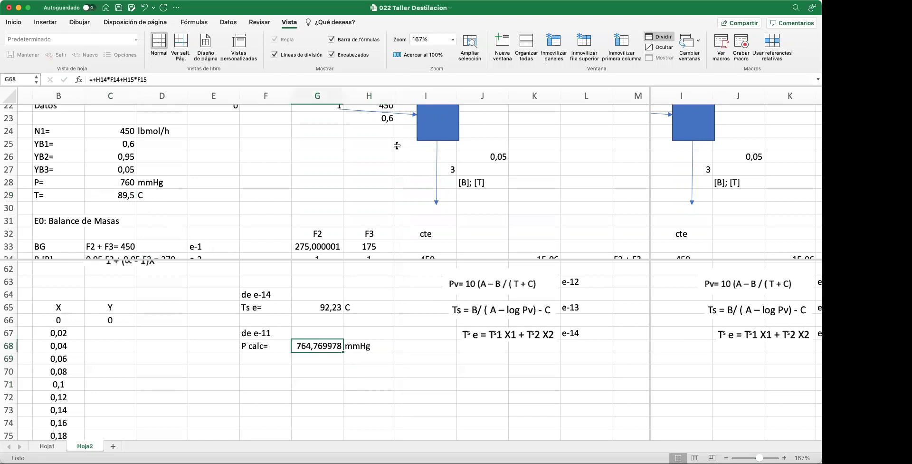
left_click(14, 22)
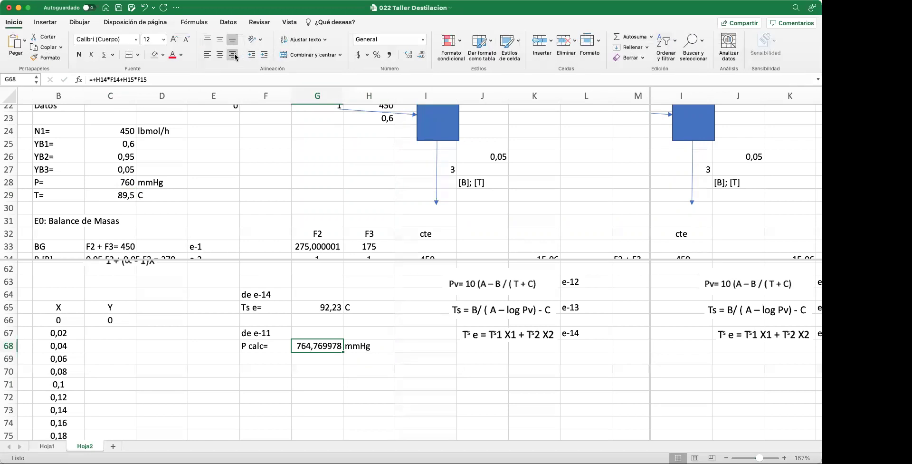
left_click(207, 57)
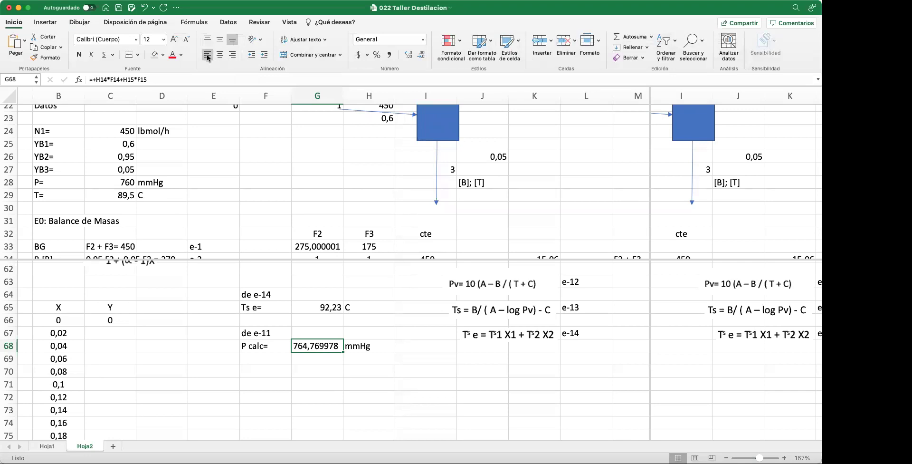
left_click(421, 55)
left_click(422, 55)
left_click(421, 56)
left_click(421, 55)
left_click(421, 56)
left_click(350, 371)
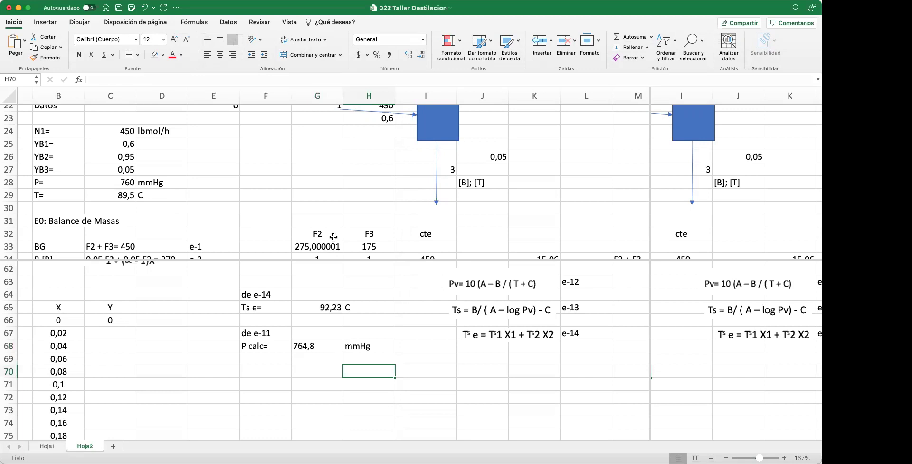
- Try a temperature T of 90 °C in C29, and set it to 89 °C
left_click(118, 196)
type("90")
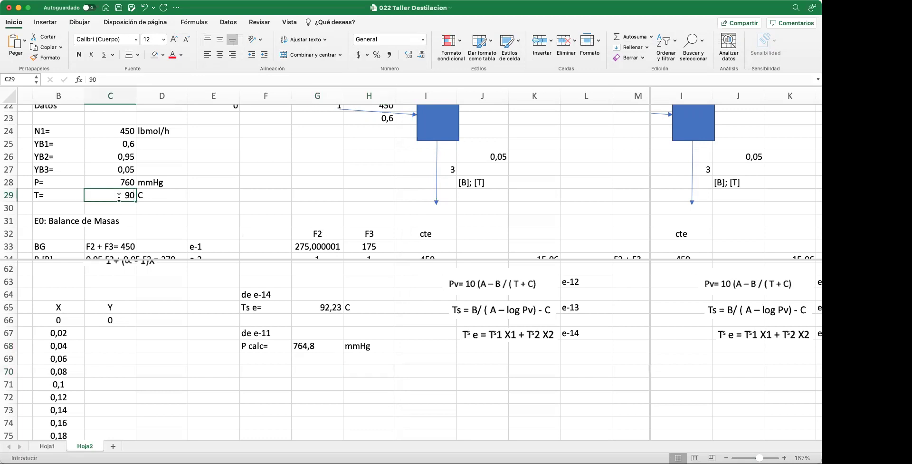
key("Return")
left_click(119, 198)
type("89")
key("Return")
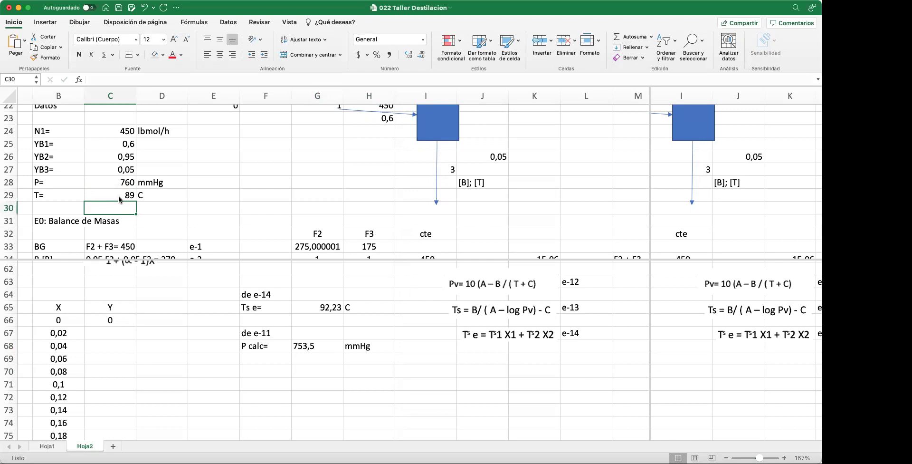
left_click(119, 198)
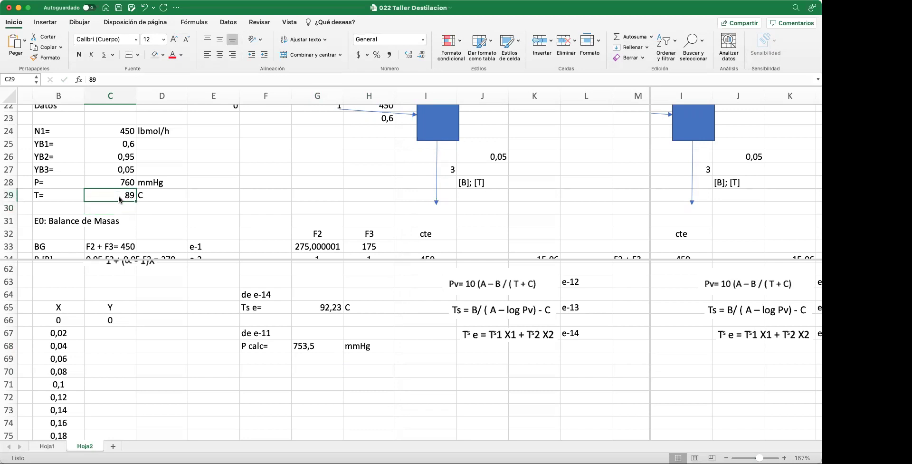
left_click(345, 370)
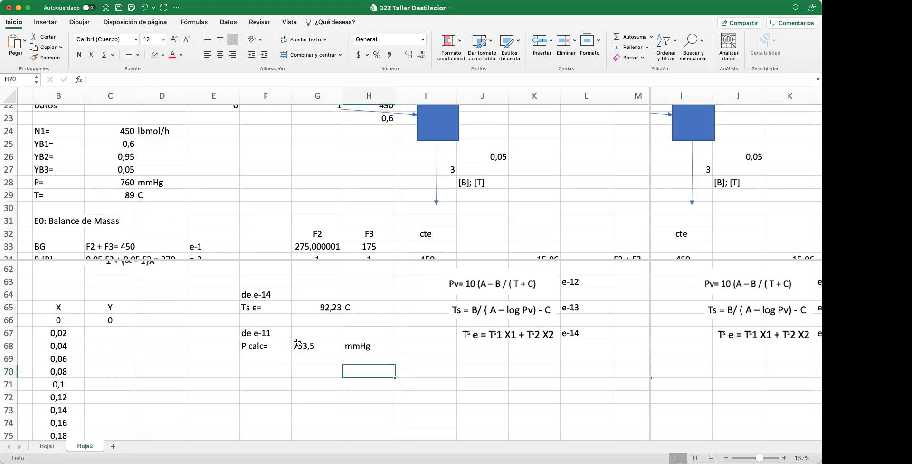
- Label cell F70 below the calculated pressure as "alfa=", with the Pv table in view in the upper pane
left_click(315, 376)
left_click(270, 374)
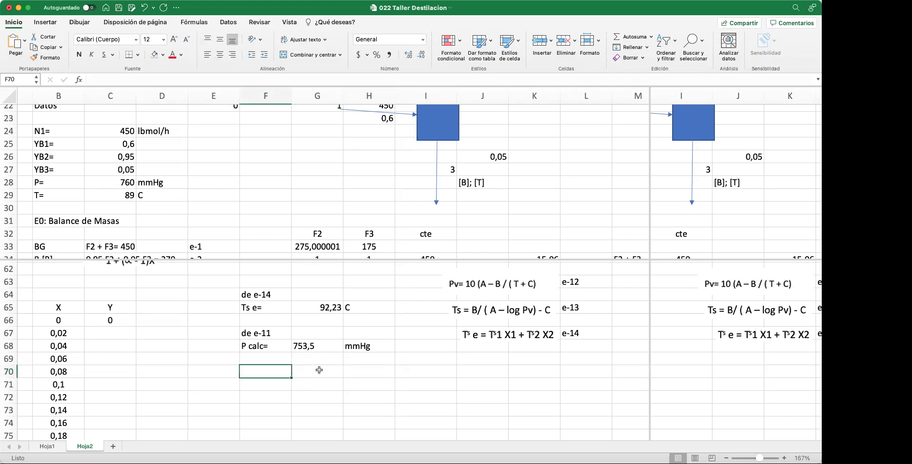
scroll(320, 370, "up", 3)
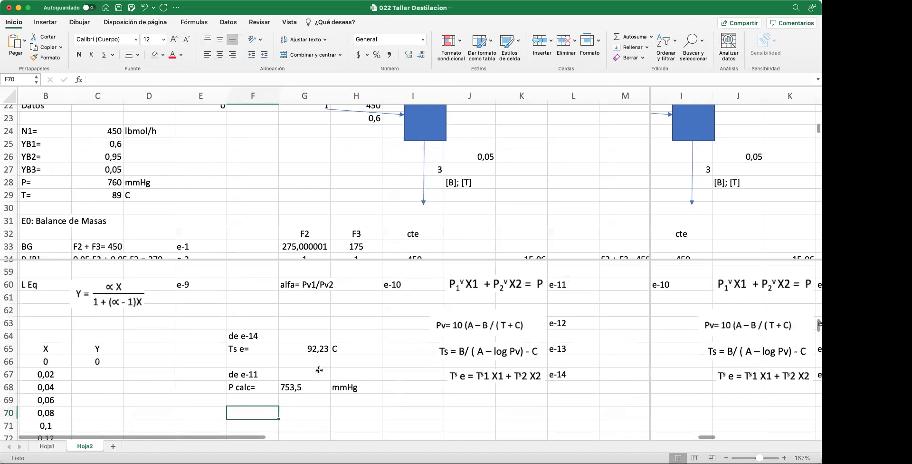
scroll(320, 369, "left", 2)
scroll(319, 370, "up", 3)
scroll(319, 370, "right", 1)
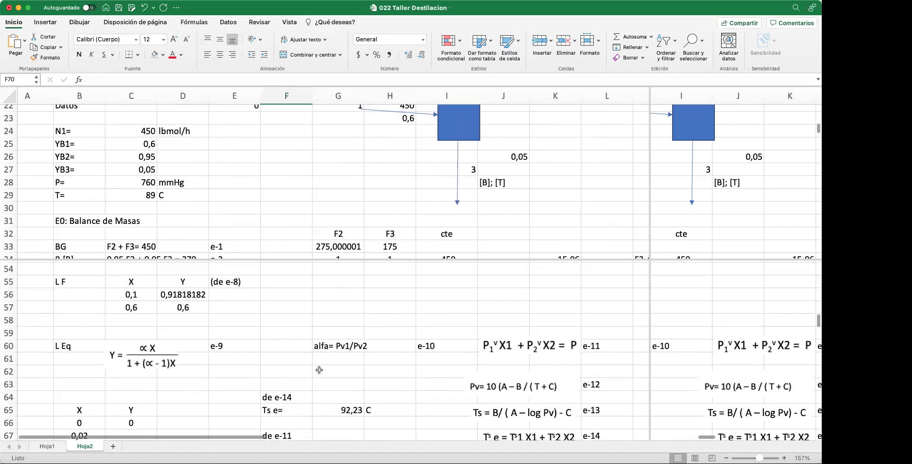
scroll(351, 195, "up", 2)
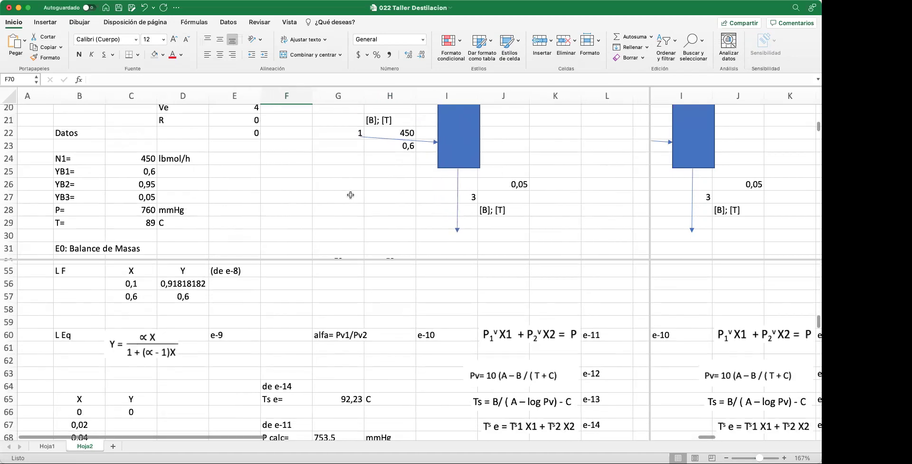
scroll(223, 221, "up", 6)
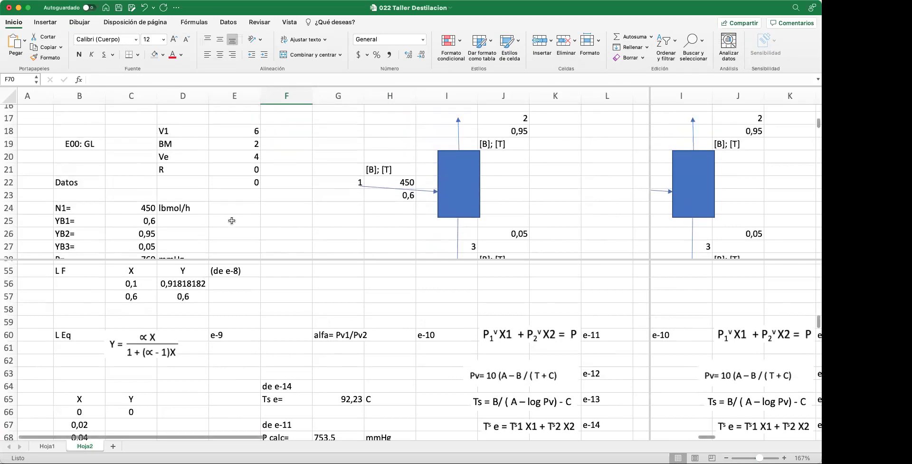
scroll(231, 221, "up", 5)
scroll(232, 220, "down", 2)
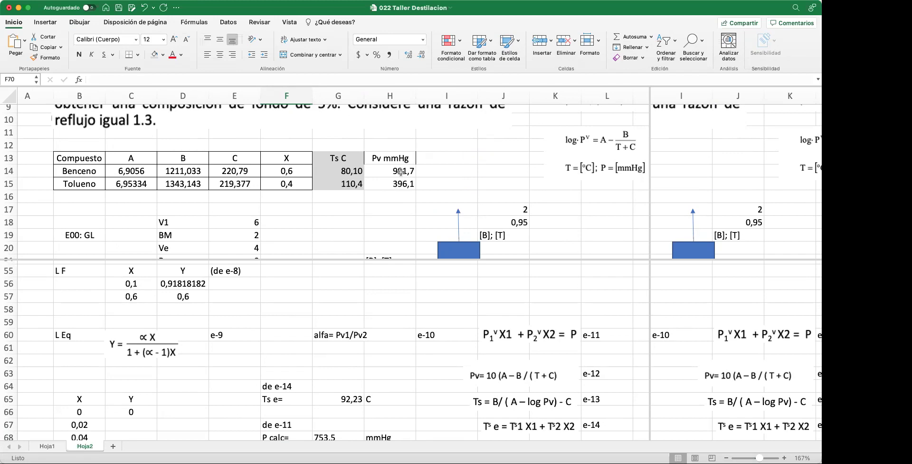
scroll(354, 334, "down", 5)
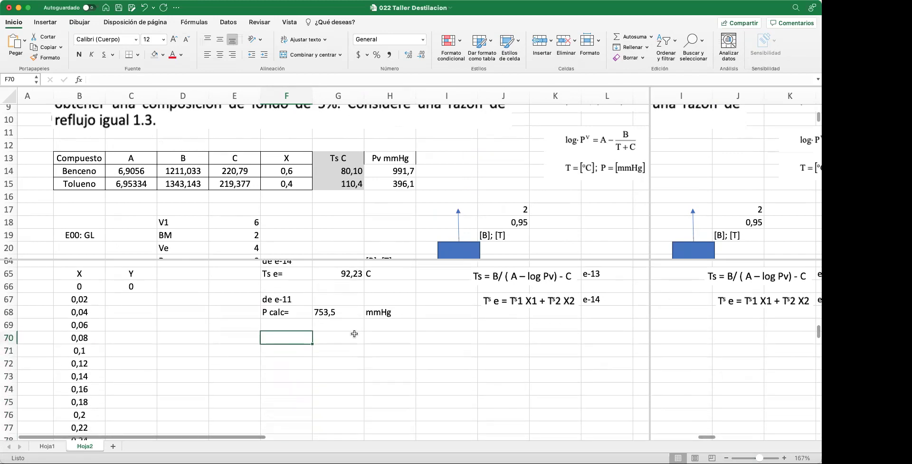
type("alfa=")
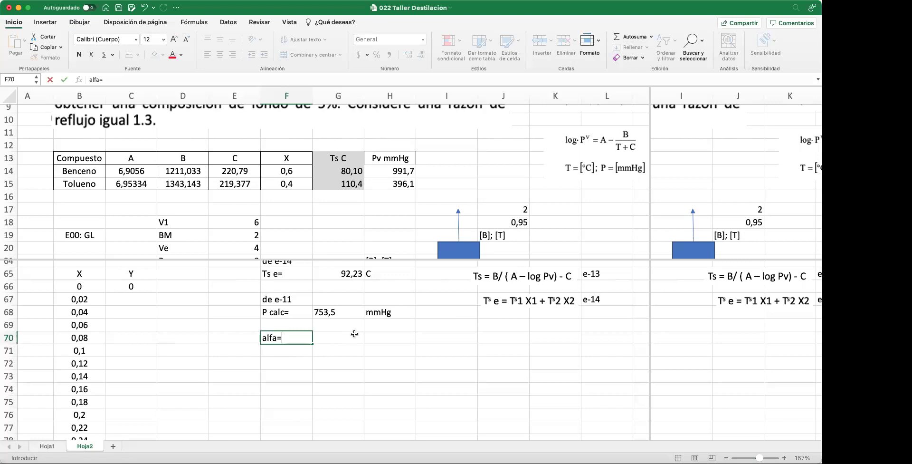
key("Tab")
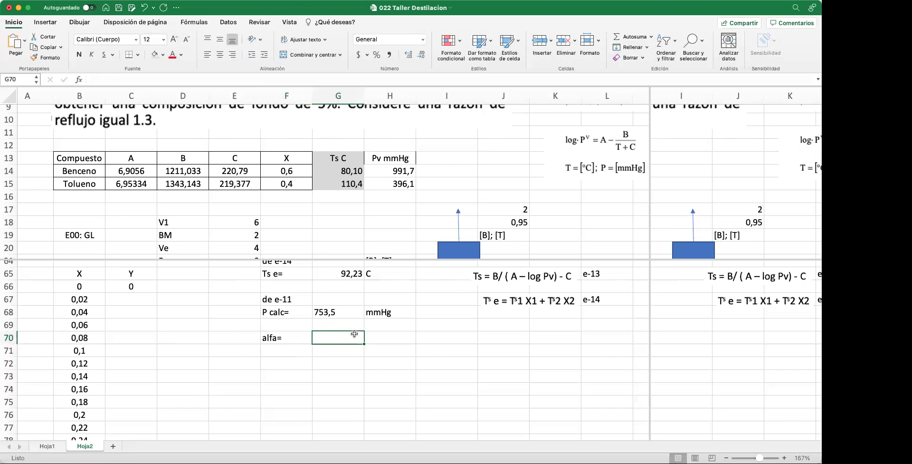
- Calculate the relative volatility in G70 as the benzene-to-toluene vapour pressure ratio with the formula +H14/H15
type("+")
left_click(405, 171)
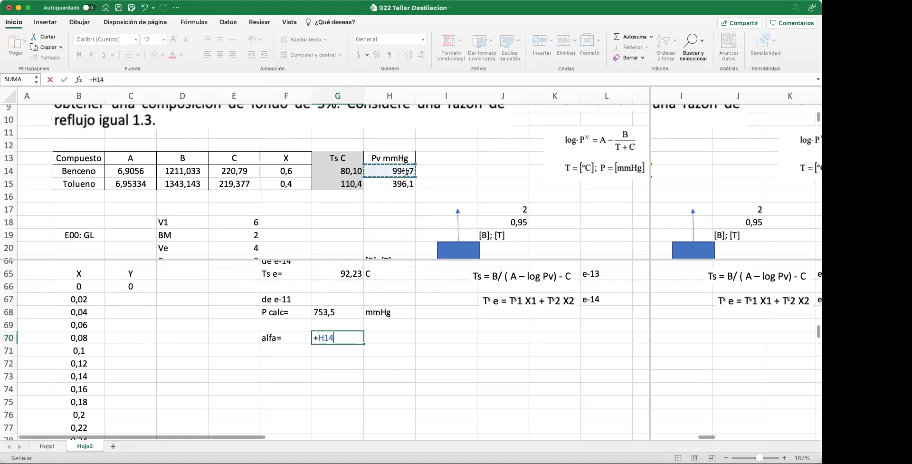
type("/")
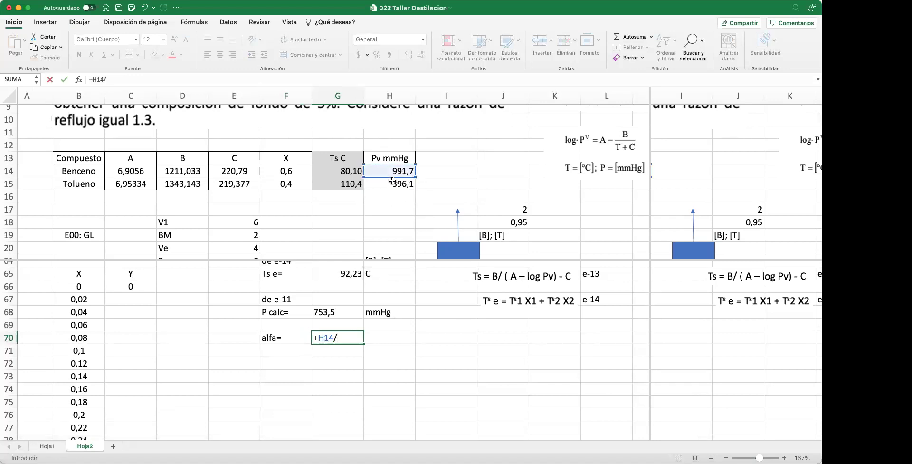
left_click(394, 184)
key("Return")
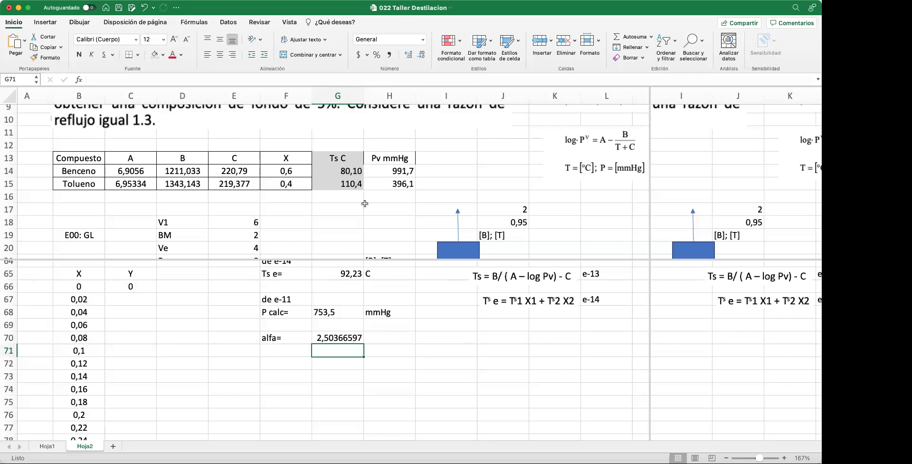
- Remove the worksheet's pane split and enlarge the equilibrium line section around the X–Y table to 251% zoom
left_click(306, 359)
scroll(286, 354, "up", 5)
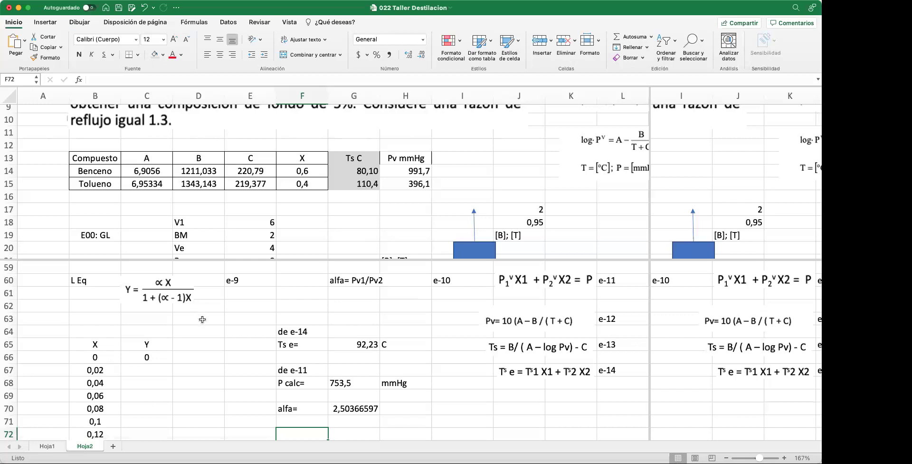
scroll(202, 320, "down", 1)
scroll(163, 367, "up", 1)
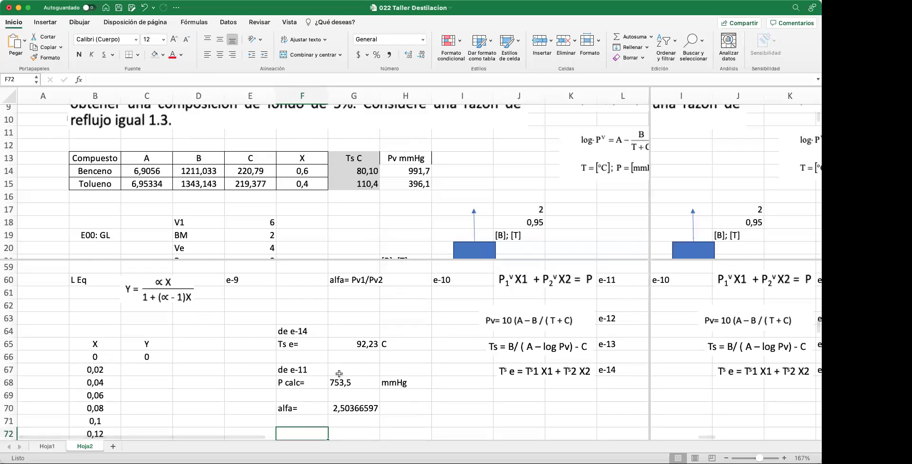
left_click(290, 22)
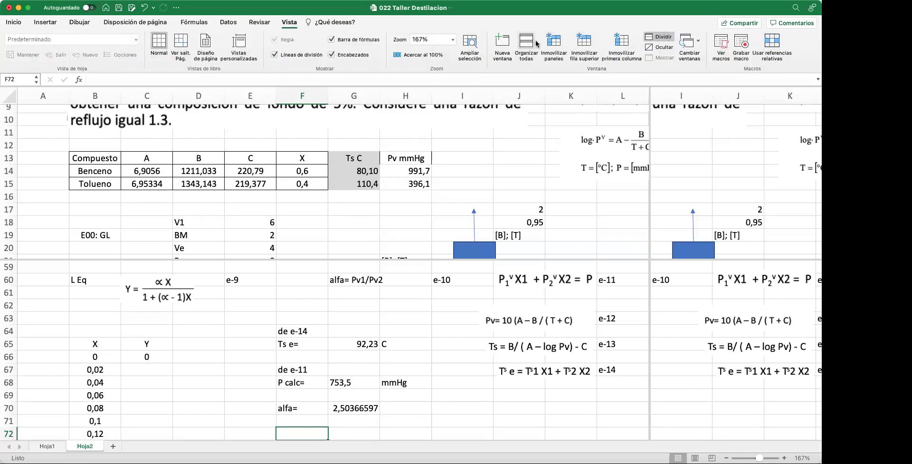
left_click(668, 40)
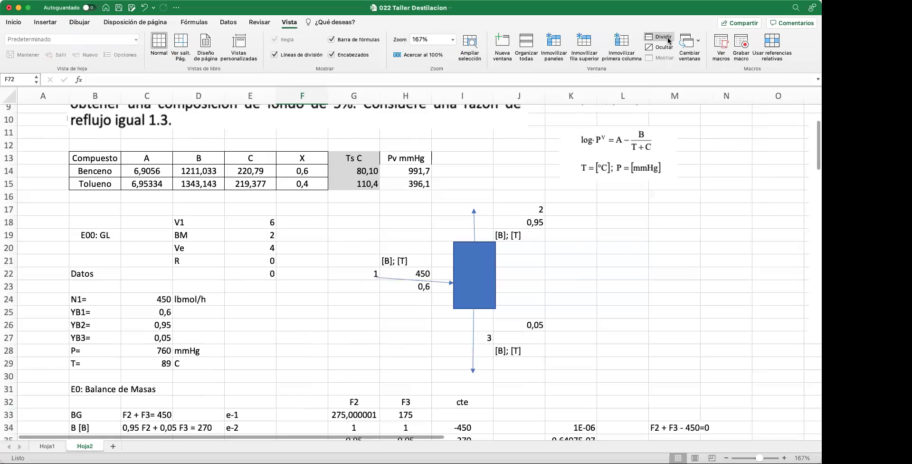
scroll(601, 238, "down", 5)
scroll(600, 238, "down", 11)
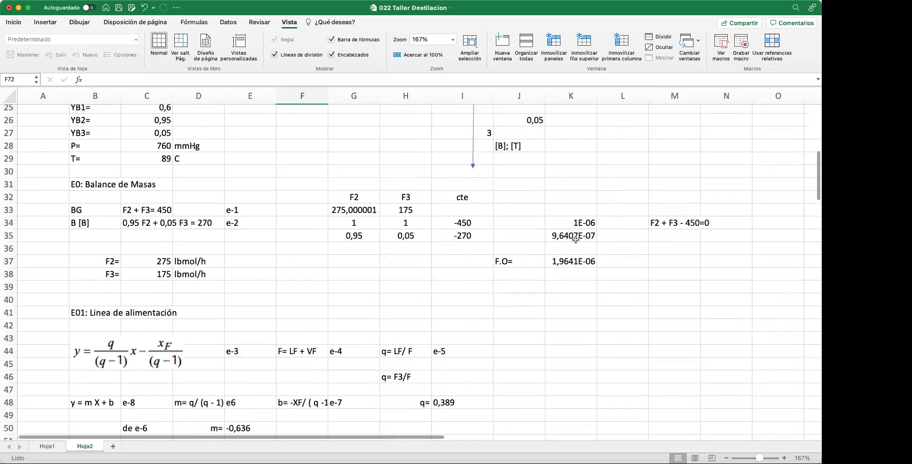
scroll(231, 333, "down", 6)
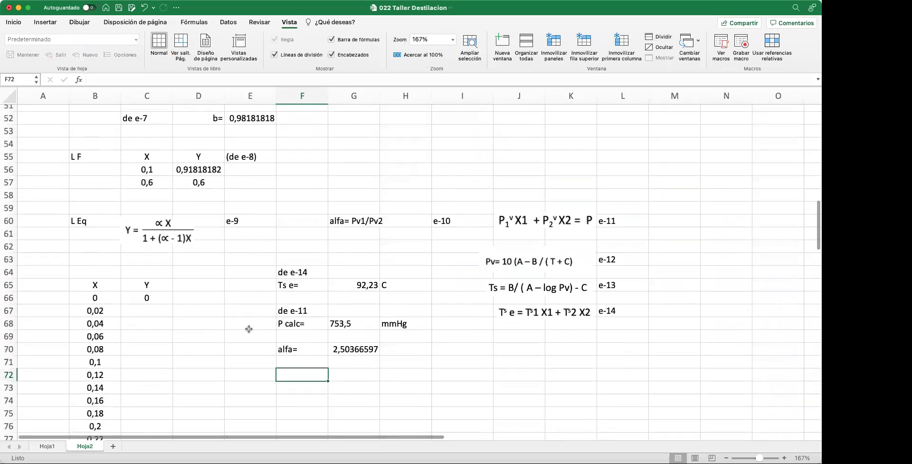
scroll(285, 332, "up", 5)
left_click(298, 330)
scroll(160, 292, "left", 3)
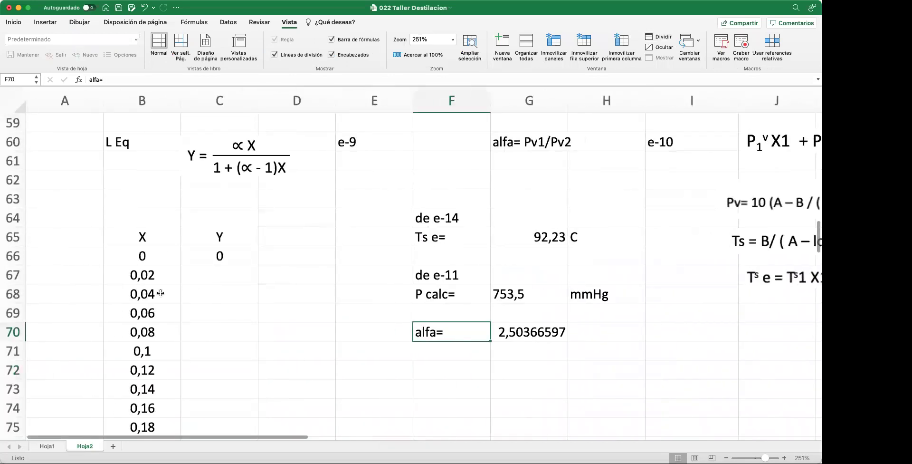